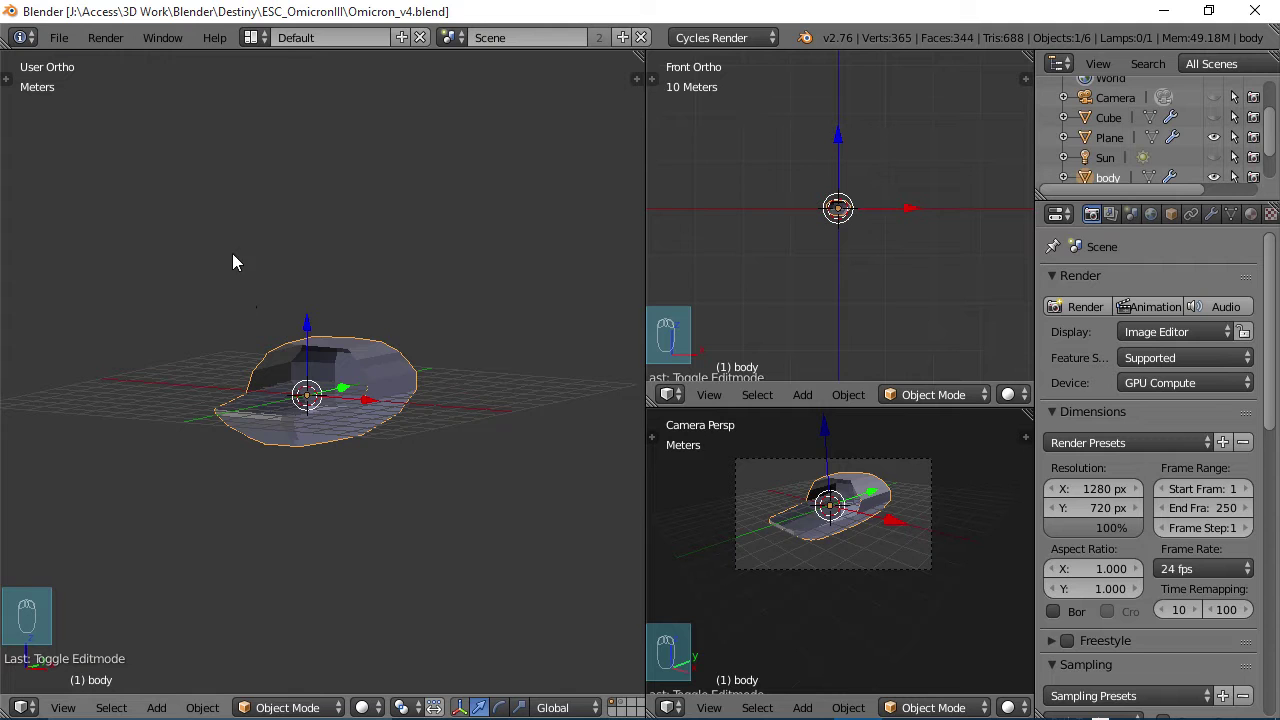
middle_click_drag(390, 392, 415, 319)
scroll(375, 388, "up", 3)
scroll(378, 390, "up", 1)
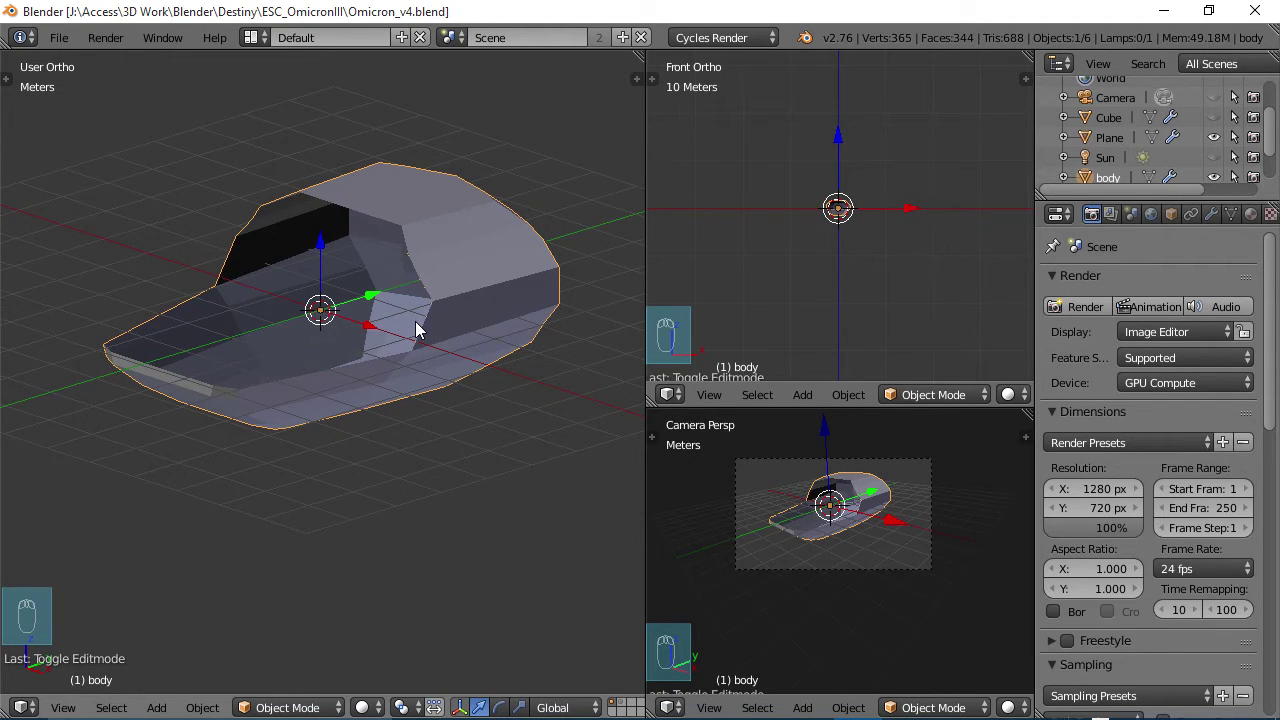
middle_click_drag(435, 337, 410, 370)
Save the project as a new version named Omicron_v5.blend in the same folder
left_click(60, 38)
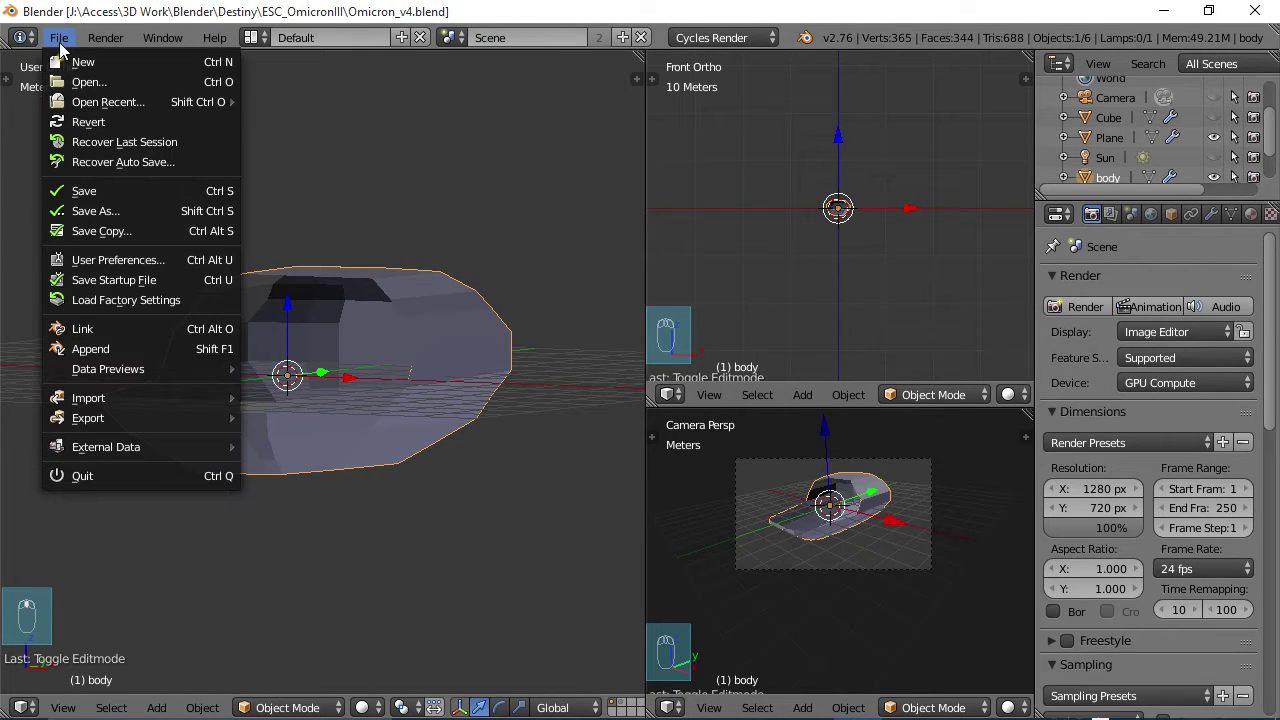
left_click(98, 211)
left_click(308, 113)
left_click(312, 113)
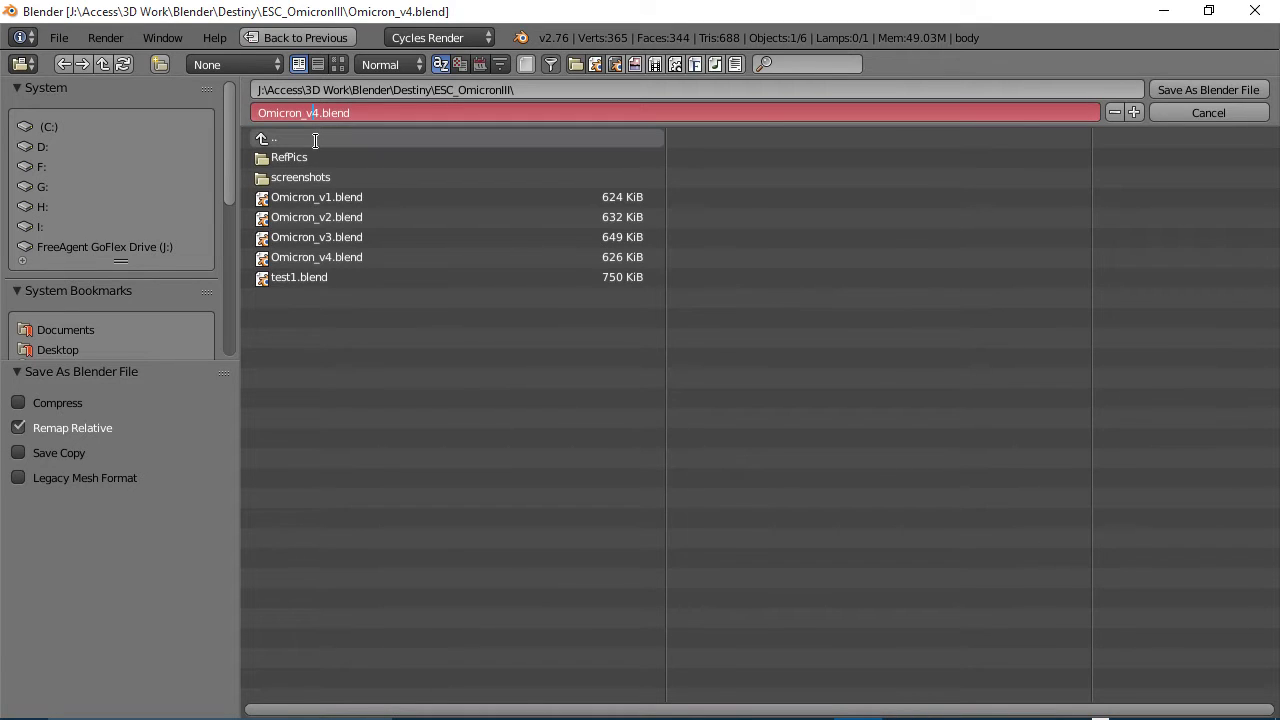
key("Delete")
type("5")
key("Return")
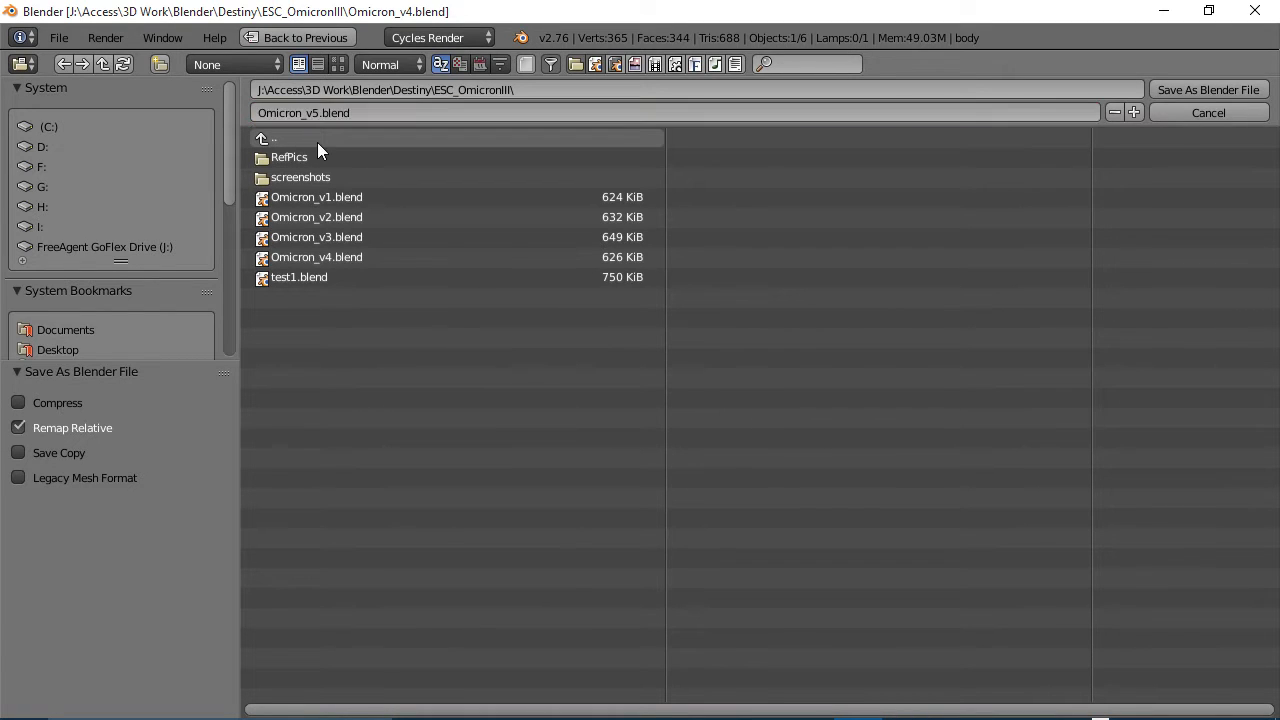
left_click(1191, 89)
Unhide all objects and isolate the thrusters by hiding everything else
middle_click_drag(404, 423, 399, 423)
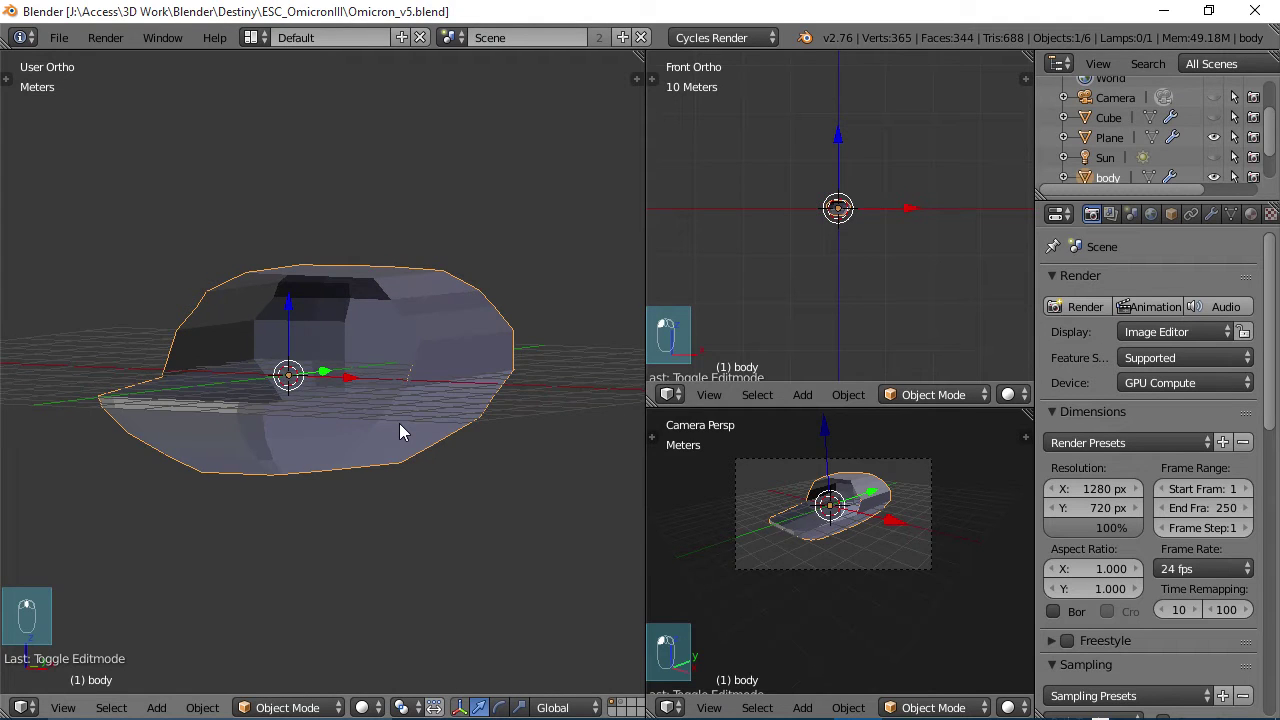
key("alt+h")
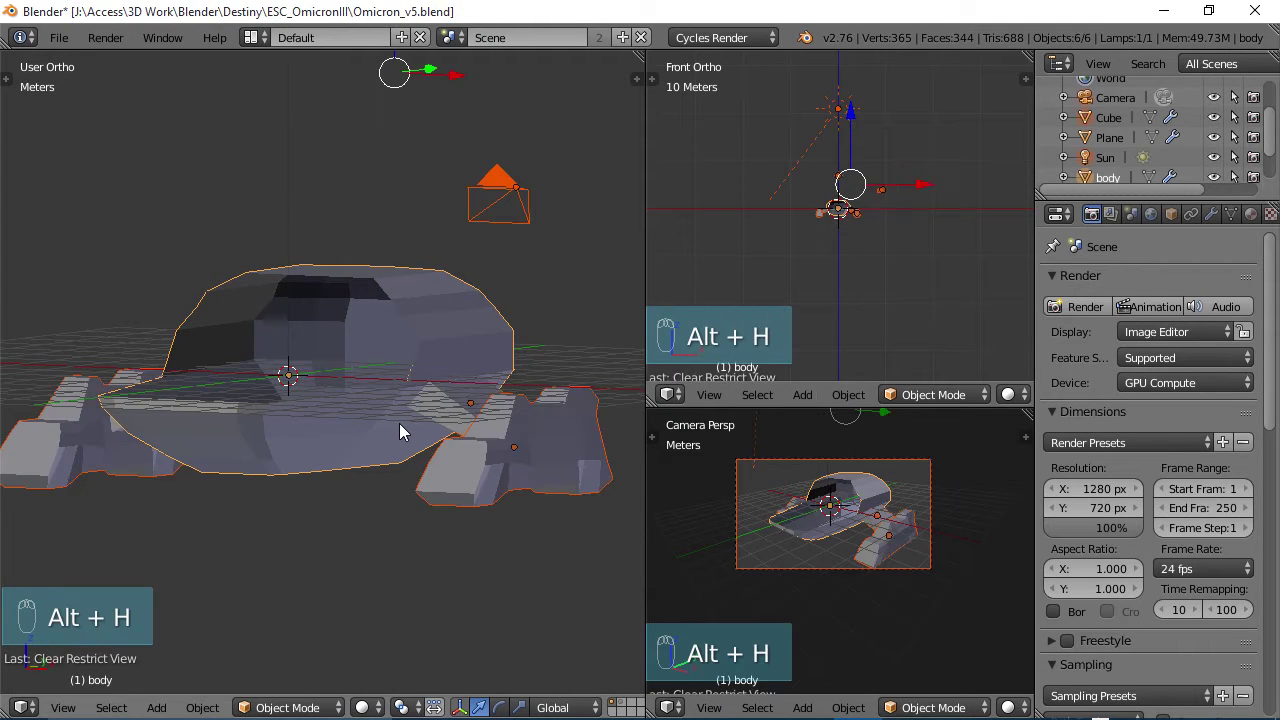
scroll(175, 517, "down", 2)
middle_click_drag(189, 514, 409, 462)
left_click(401, 440)
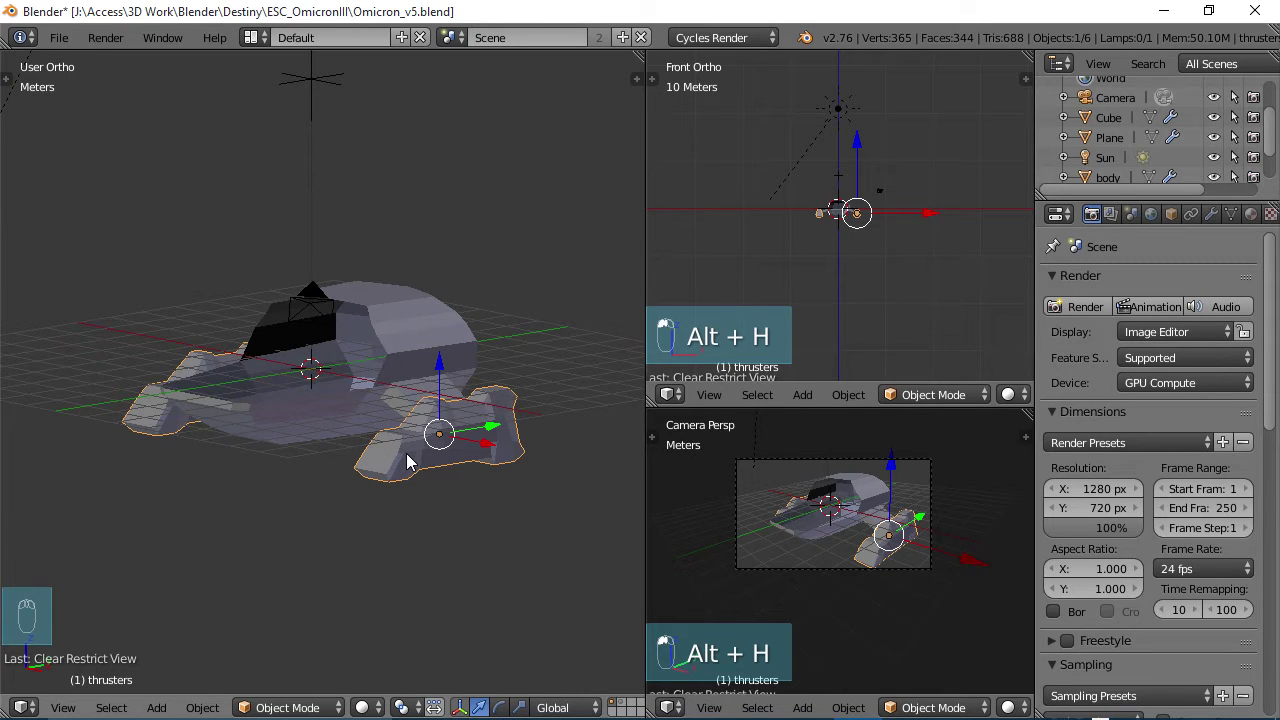
key("shift+h")
middle_click_drag(380, 471, 347, 455)
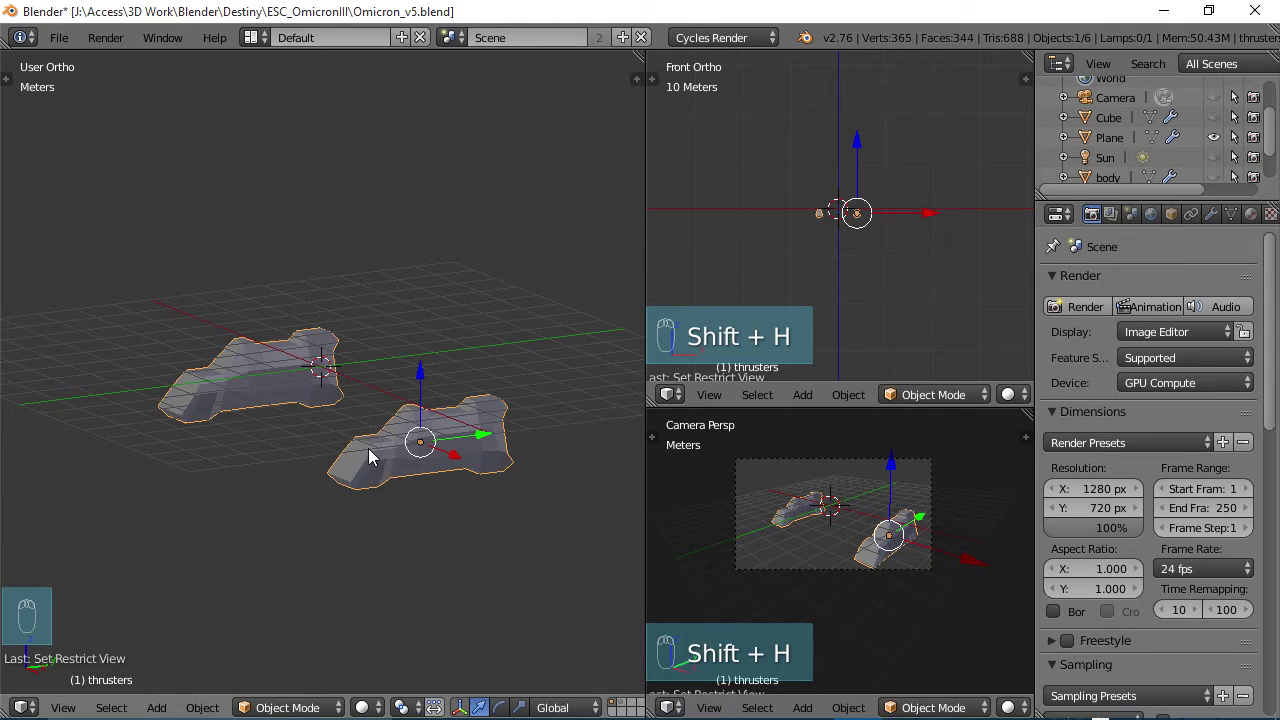
Enter Edit Mode on the thrusters and show the mesh in wireframe over the left side reference drawing
middle_click_drag(371, 451, 303, 397)
key("KP_3")
key("Tab")
key("ctrl+KP_3")
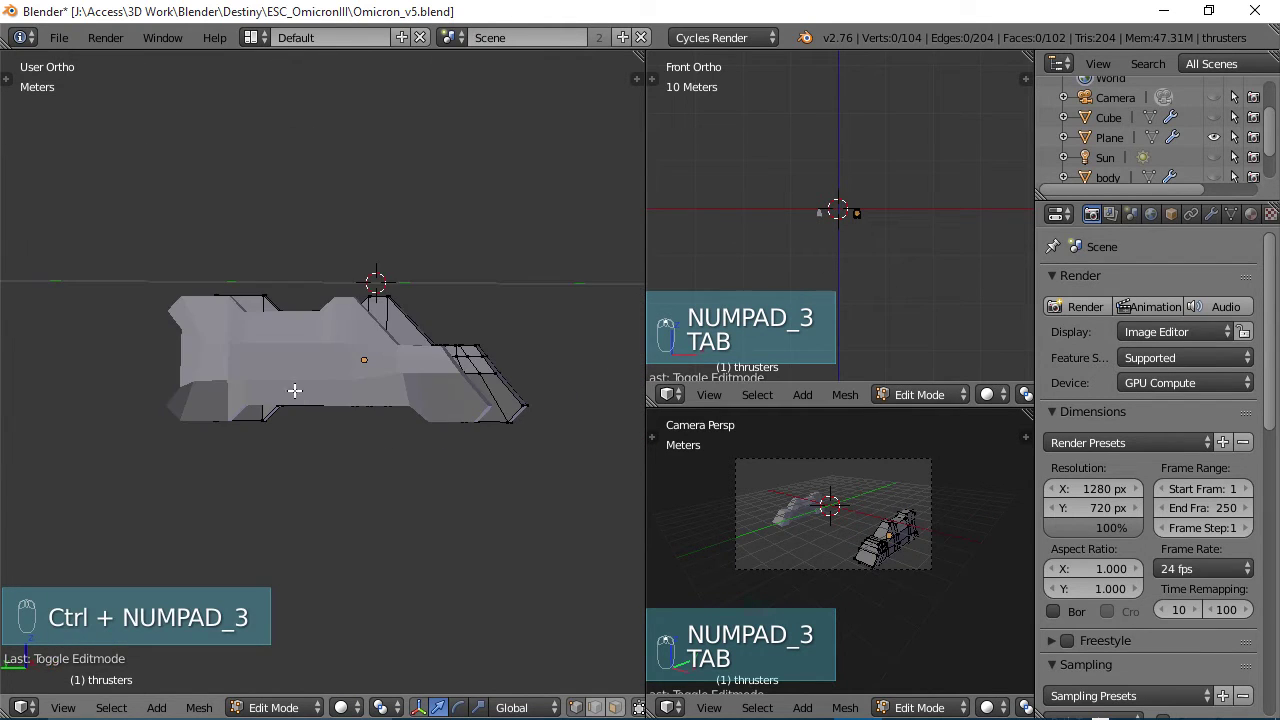
scroll(303, 390, "up", 3)
scroll(313, 391, "down", 1)
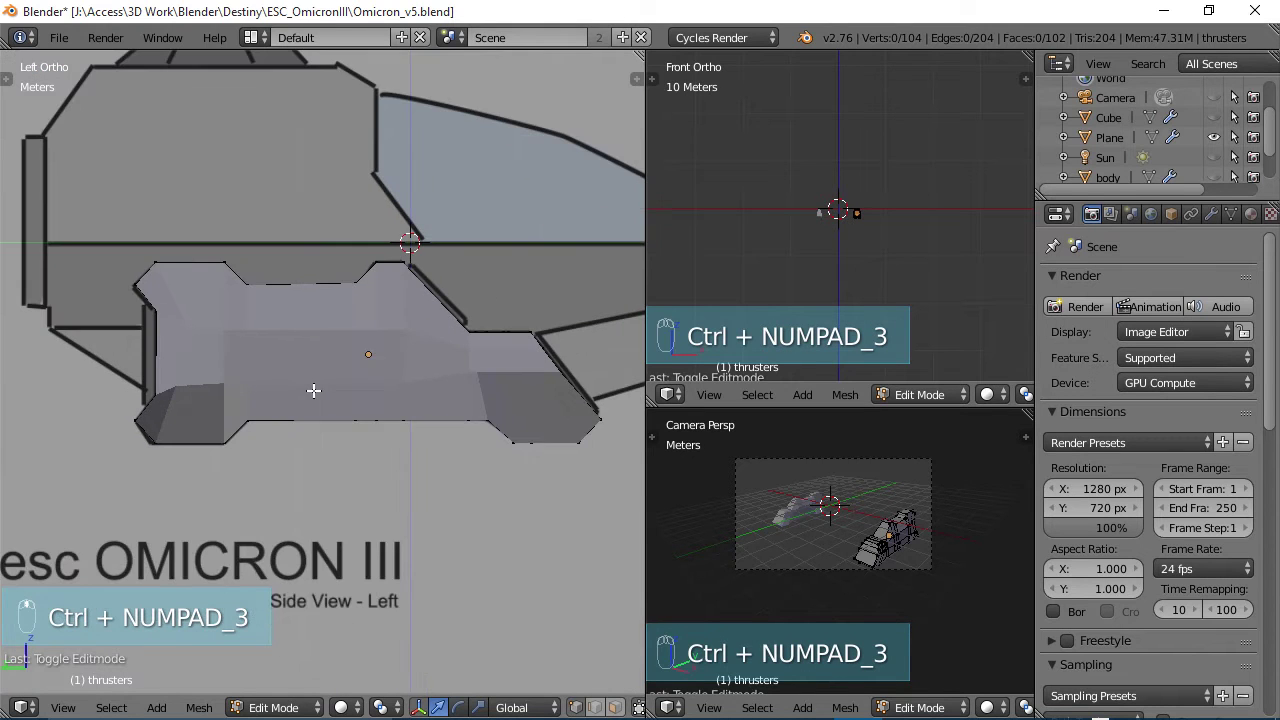
middle_click_drag(348, 390, 348, 405)
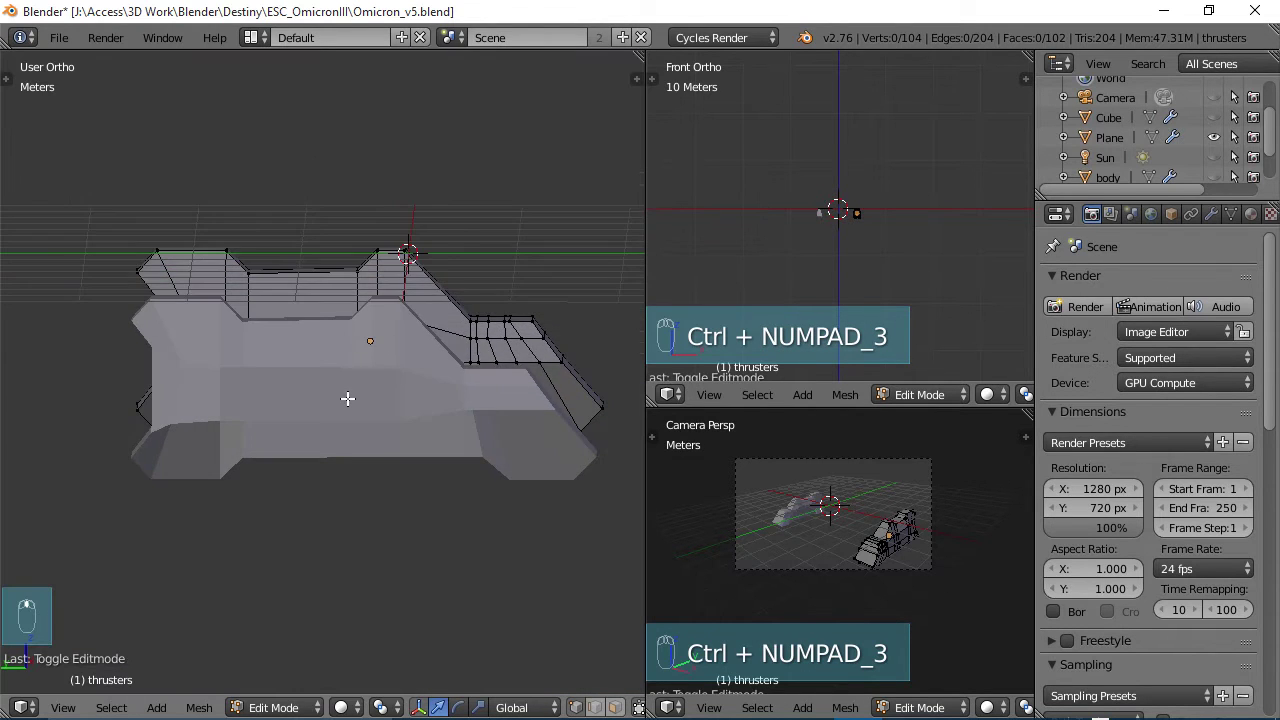
key("ctrl+KP_3")
key("z")
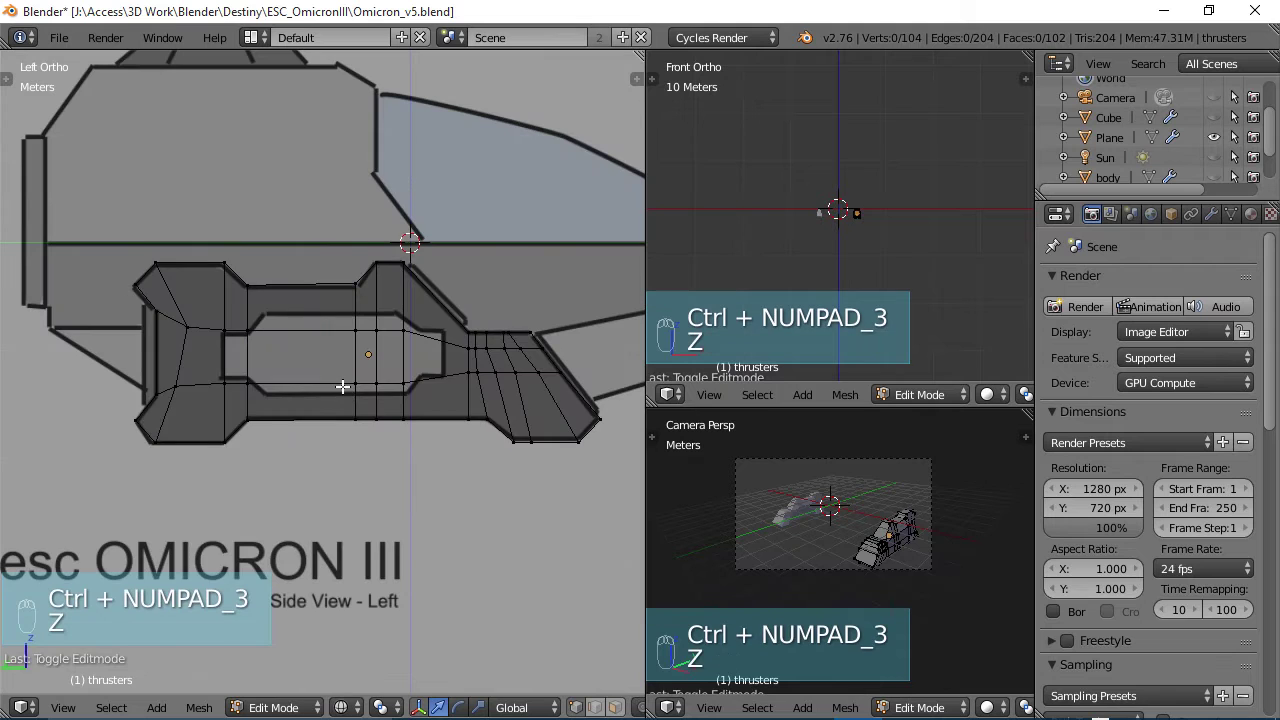
scroll(343, 386, "up", 2)
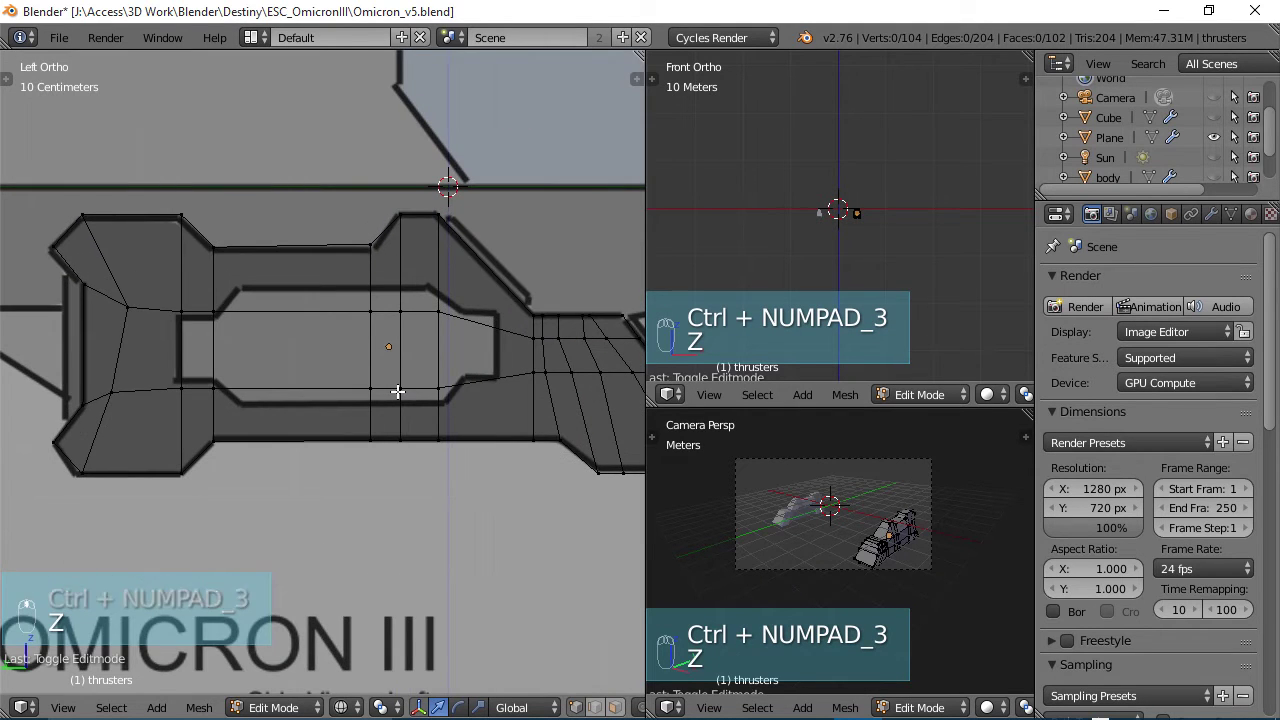
Compare the thruster wireframe with the front reference drawing, especially its lower edges, and return to solid shading
key("z")
key("KP_1")
scroll(387, 390, "down", 2)
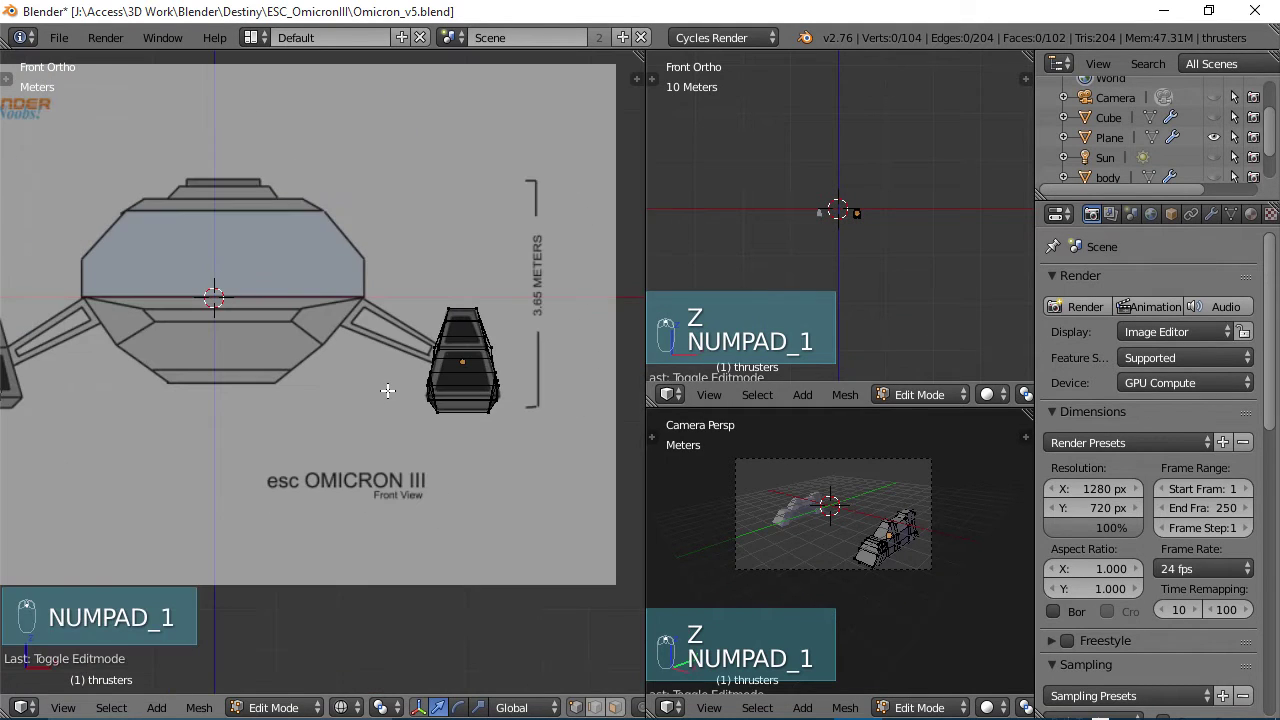
scroll(438, 400, "up", 2)
scroll(423, 397, "up", 3)
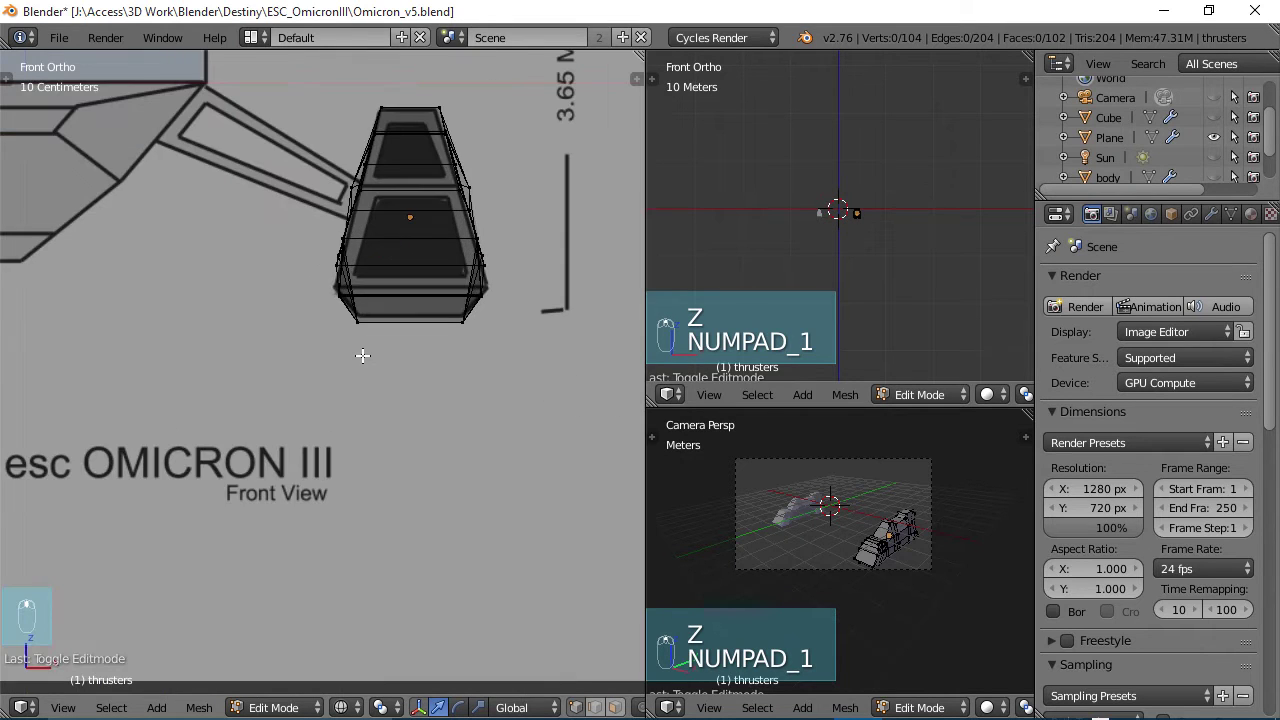
middle_click_drag(400, 325, 376, 412, "shift")
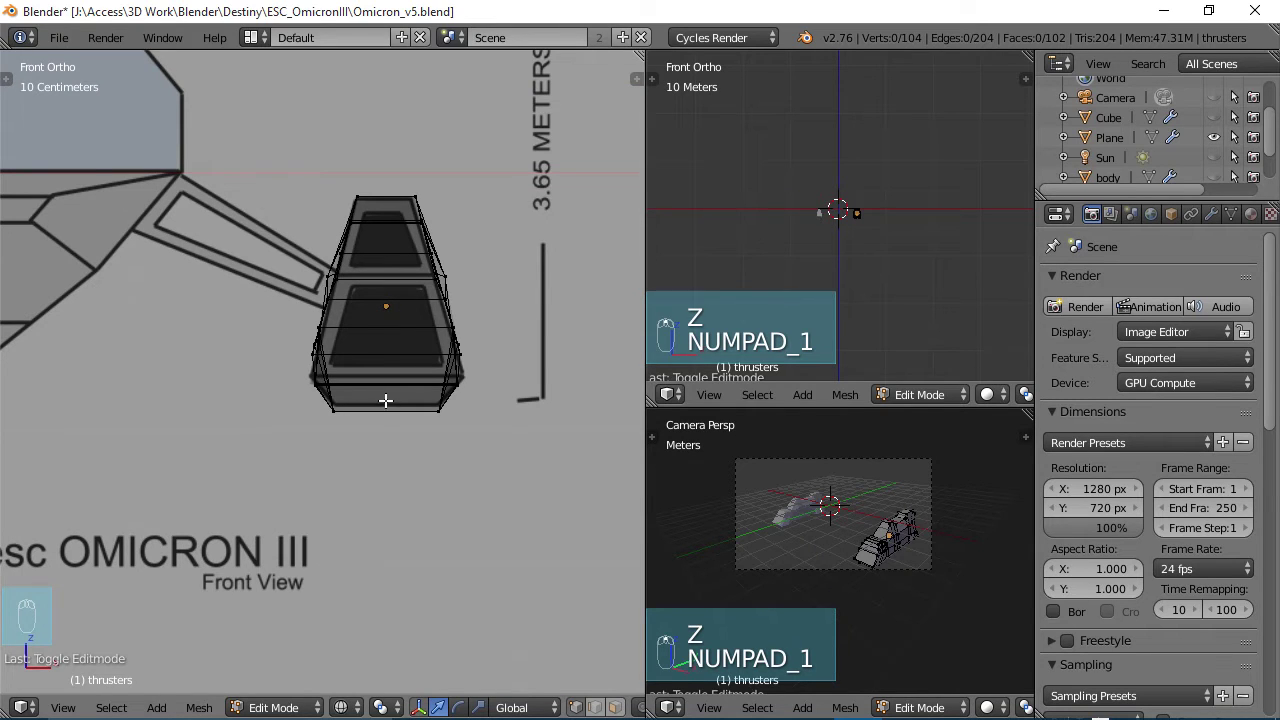
scroll(386, 400, "up", 5)
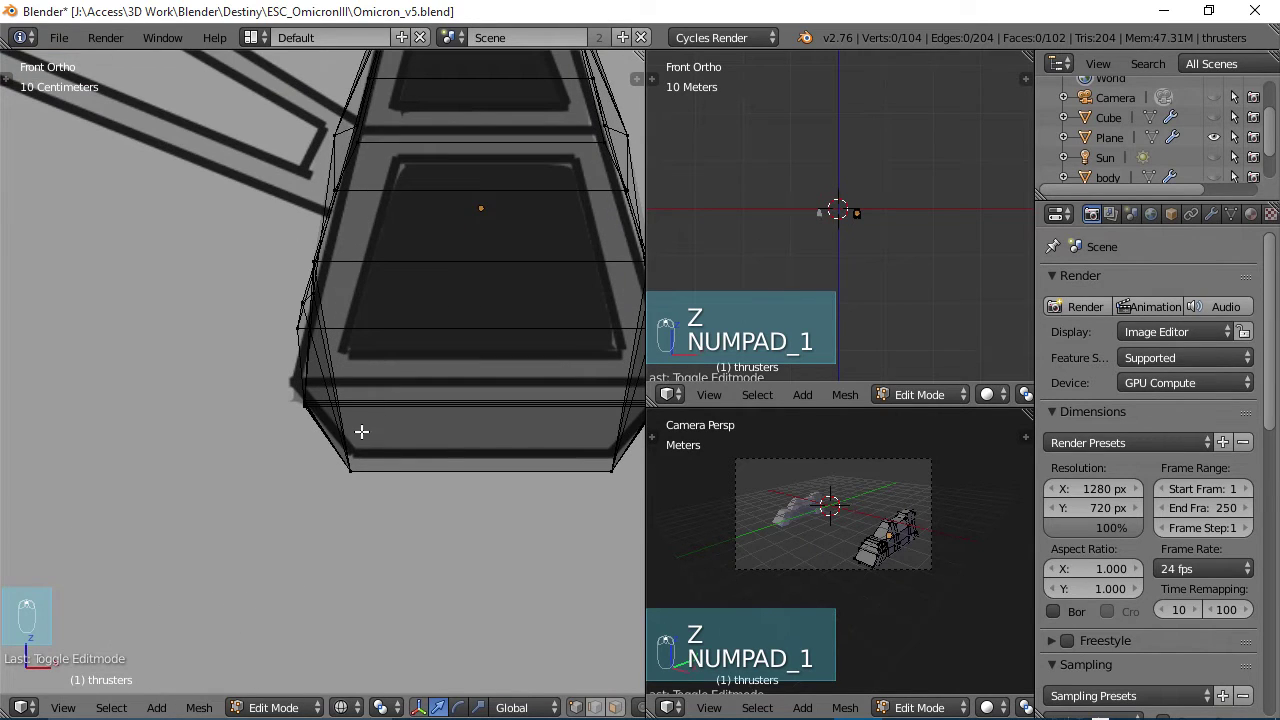
scroll(361, 421, "down", 2)
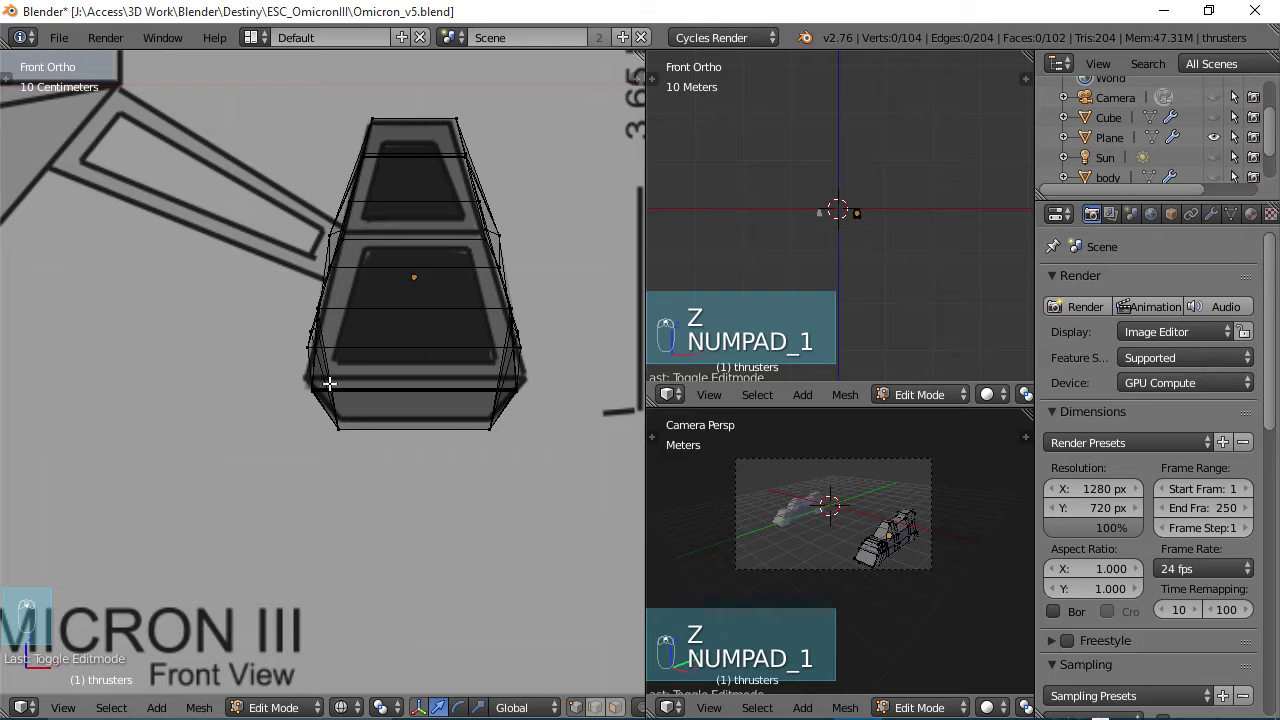
middle_click_drag(323, 381, 346, 383)
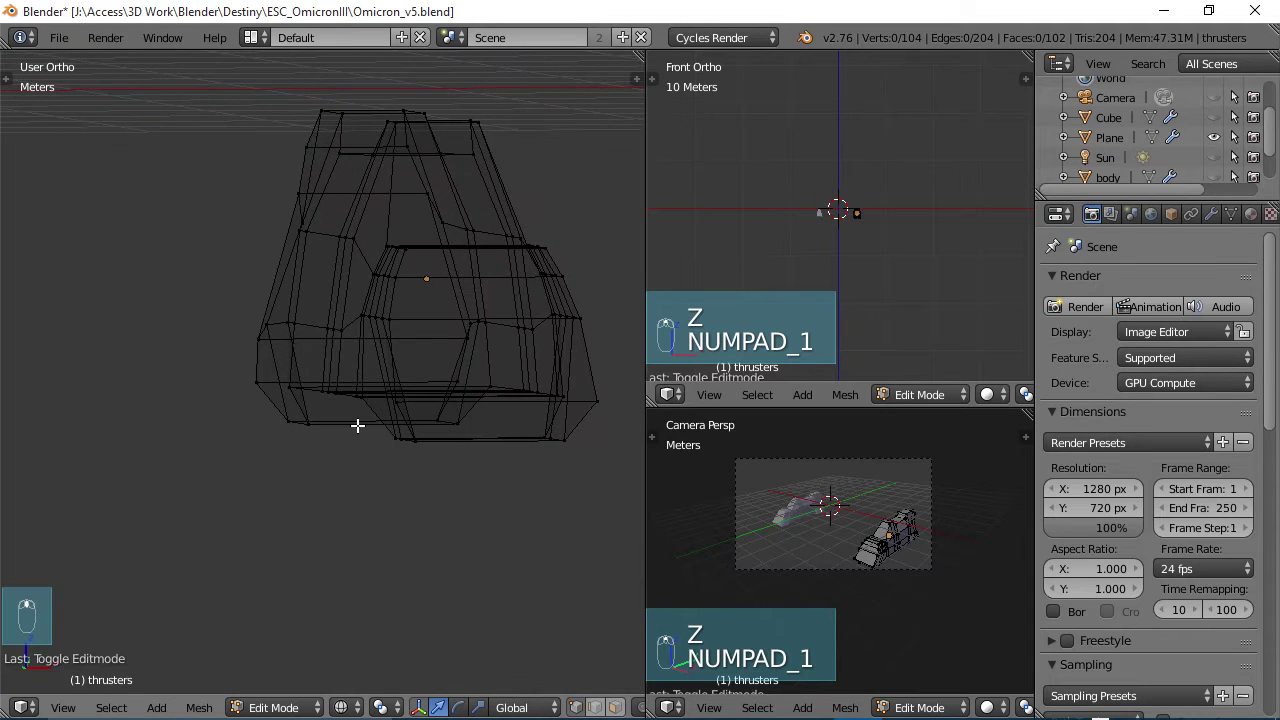
mouse_move(357, 426)
middle_mouse_down()
mouse_move(387, 398)
mouse_move(389, 374)
mouse_move(366, 423)
mouse_move(520, 423)
mouse_move(407, 434)
mouse_move(380, 423)
mouse_move(454, 423)
mouse_move(462, 404)
mouse_move(329, 420)
mouse_move(389, 463)
mouse_move(380, 423)
mouse_move(480, 403)
mouse_move(503, 414)
mouse_move(409, 443)
mouse_move(506, 417)
mouse_move(583, 373)
mouse_move(614, 374)
mouse_move(525, 395)
mouse_move(138, 368)
middle_mouse_up()
key("z")
Try a loop cut around the thruster's lower band, slid toward the bottom edge, and undo it
scroll(526, 394, "up", 4)
mouse_move(283, 395)
middle_mouse_down()
mouse_move(281, 372)
mouse_move(220, 383)
mouse_move(303, 383)
middle_mouse_up()
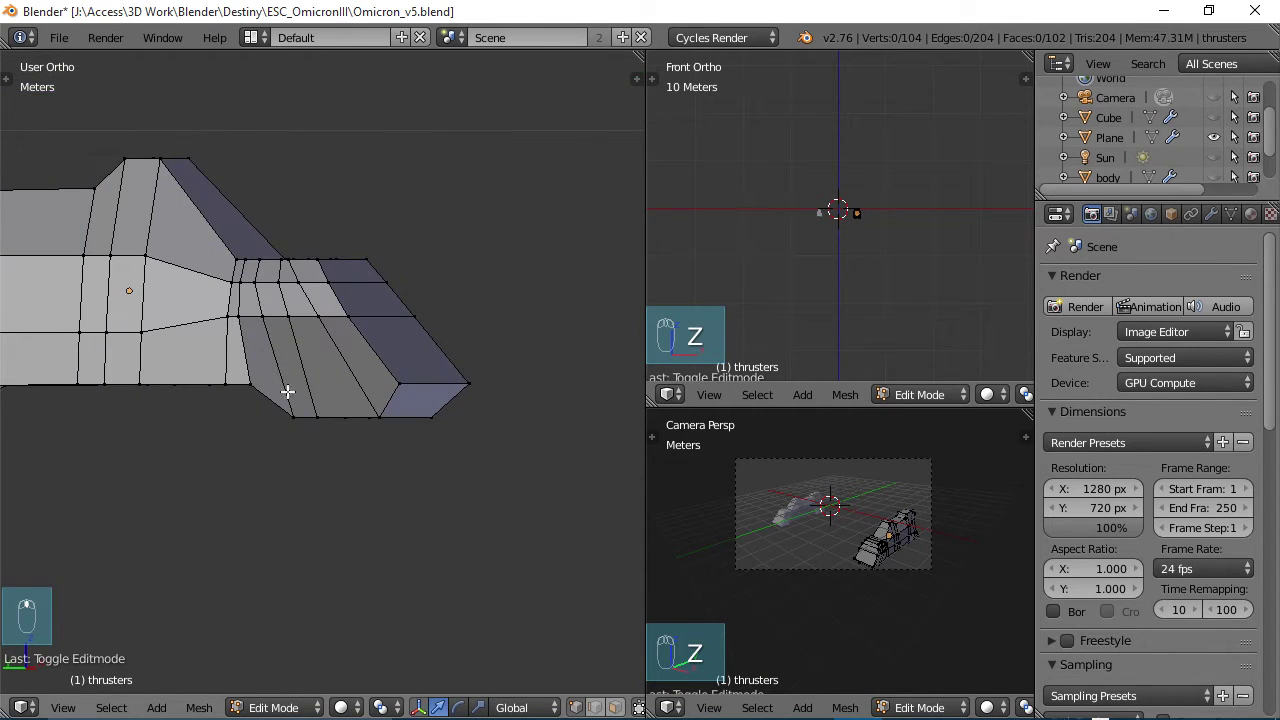
scroll(289, 386, "up", 4)
key("ctrl+r")
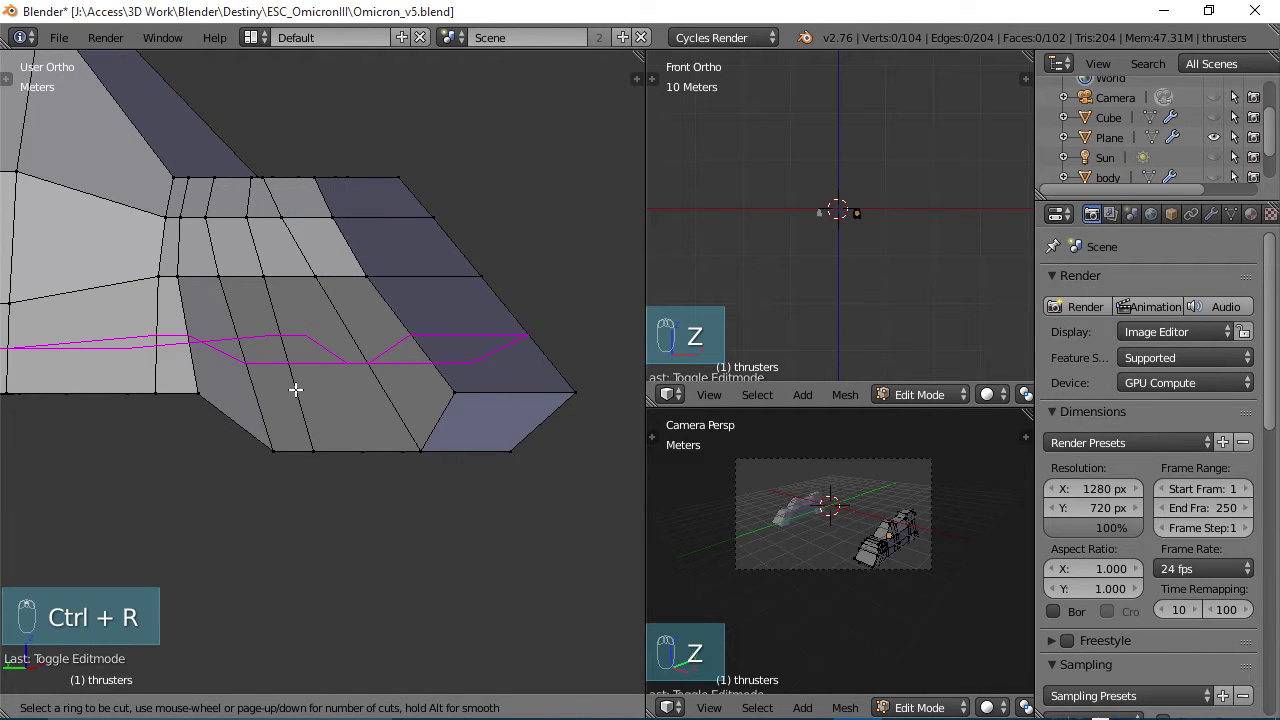
left_click(295, 389)
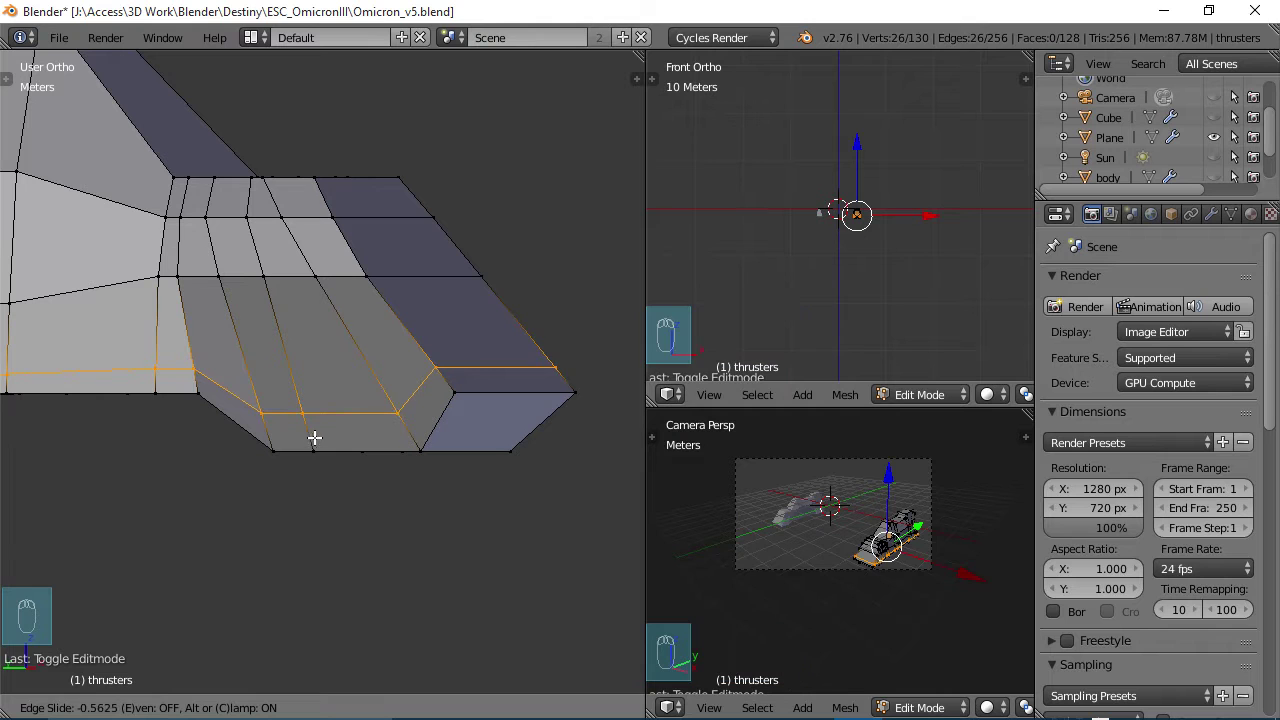
left_click(318, 422)
scroll(330, 412, "down", 2)
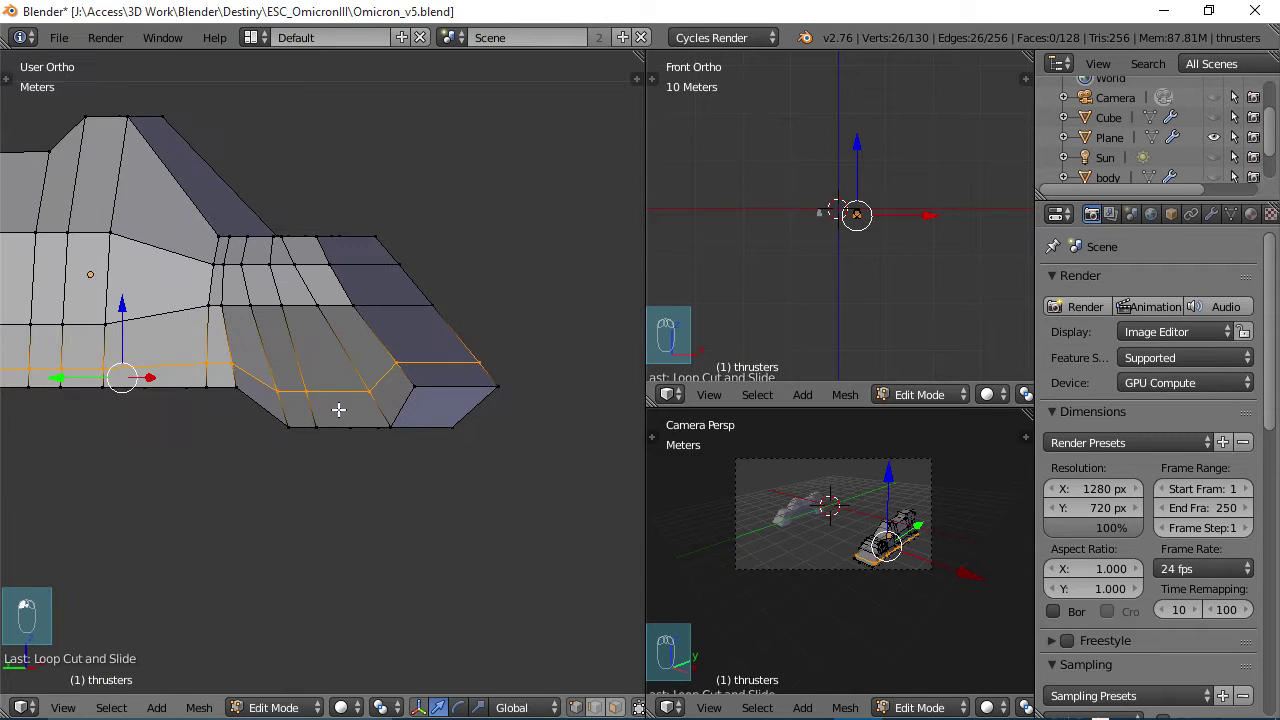
middle_click_drag(314, 408, 482, 397)
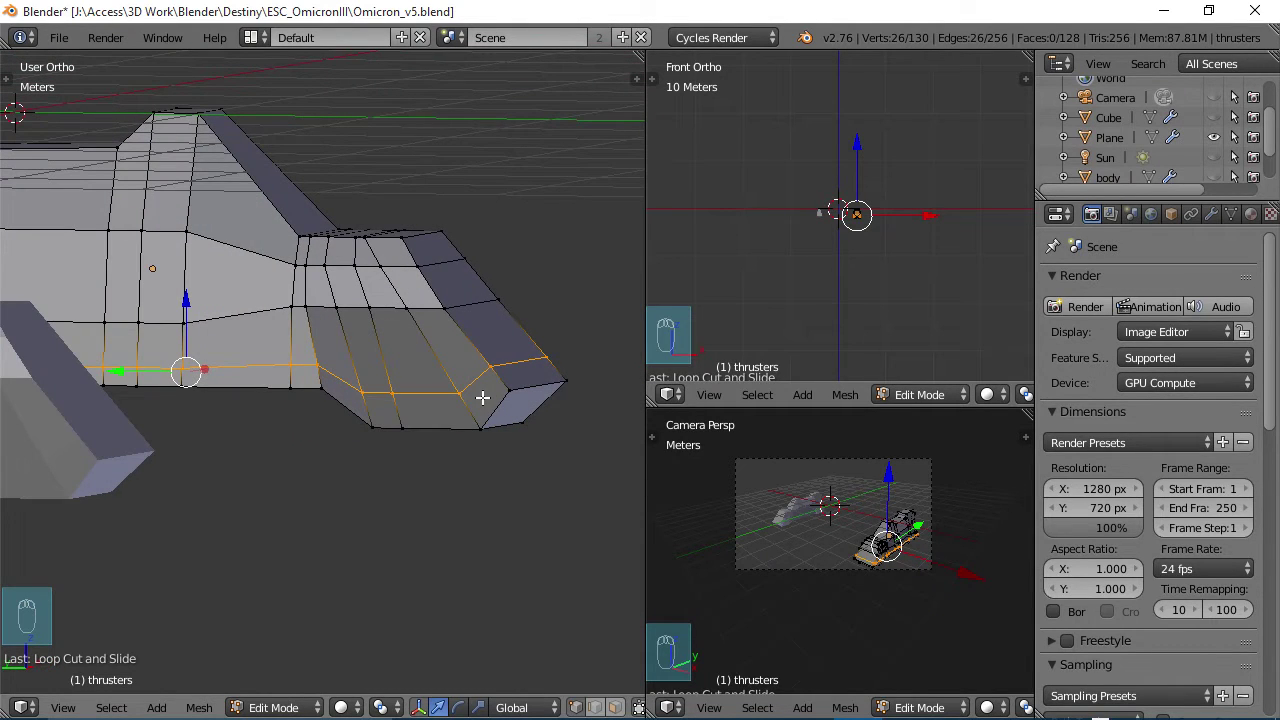
key("ctrl+z")
Knife a horizontal cut between the two corner vertices across the inner side of the thruster's front foot
middle_click_drag(486, 391, 436, 387)
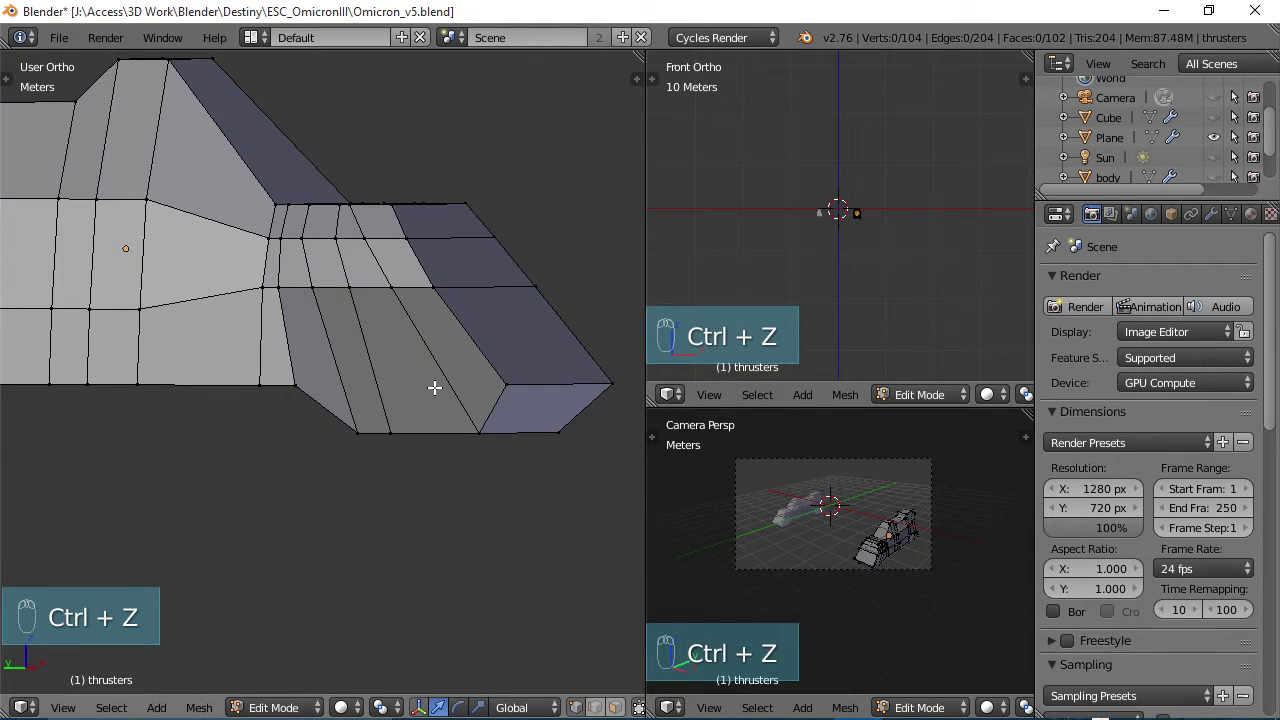
key("k")
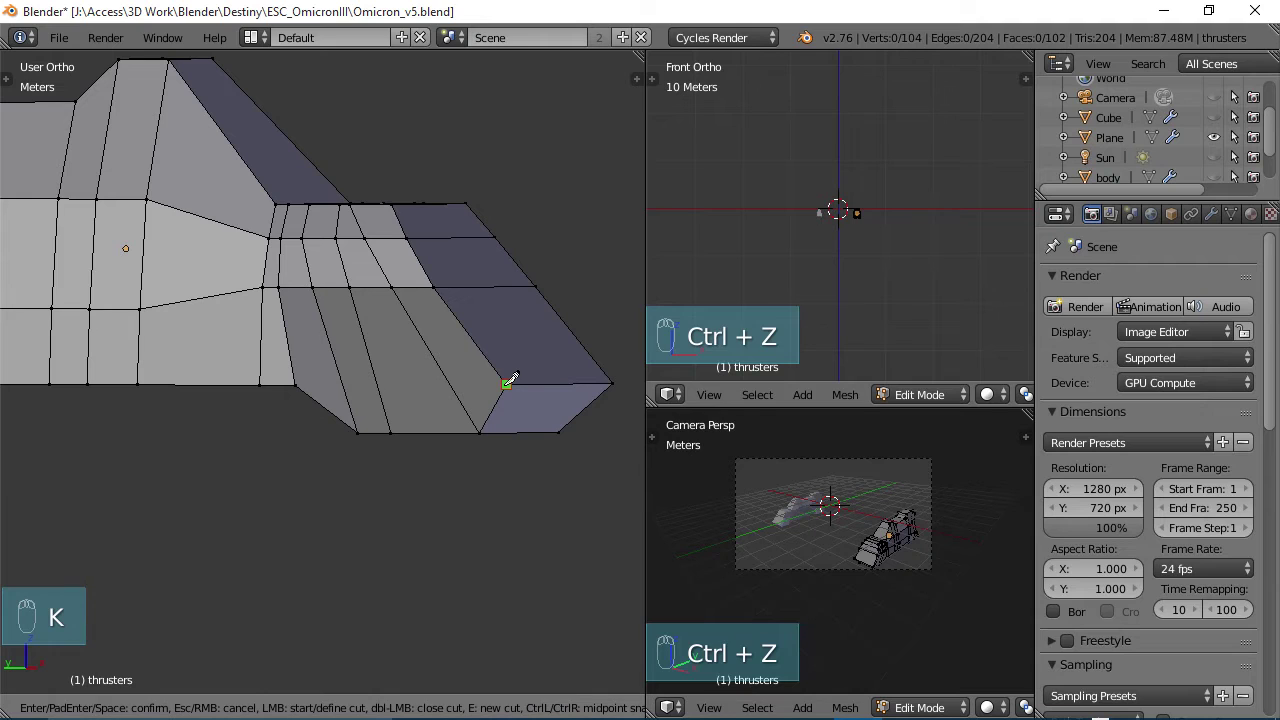
left_click(507, 383)
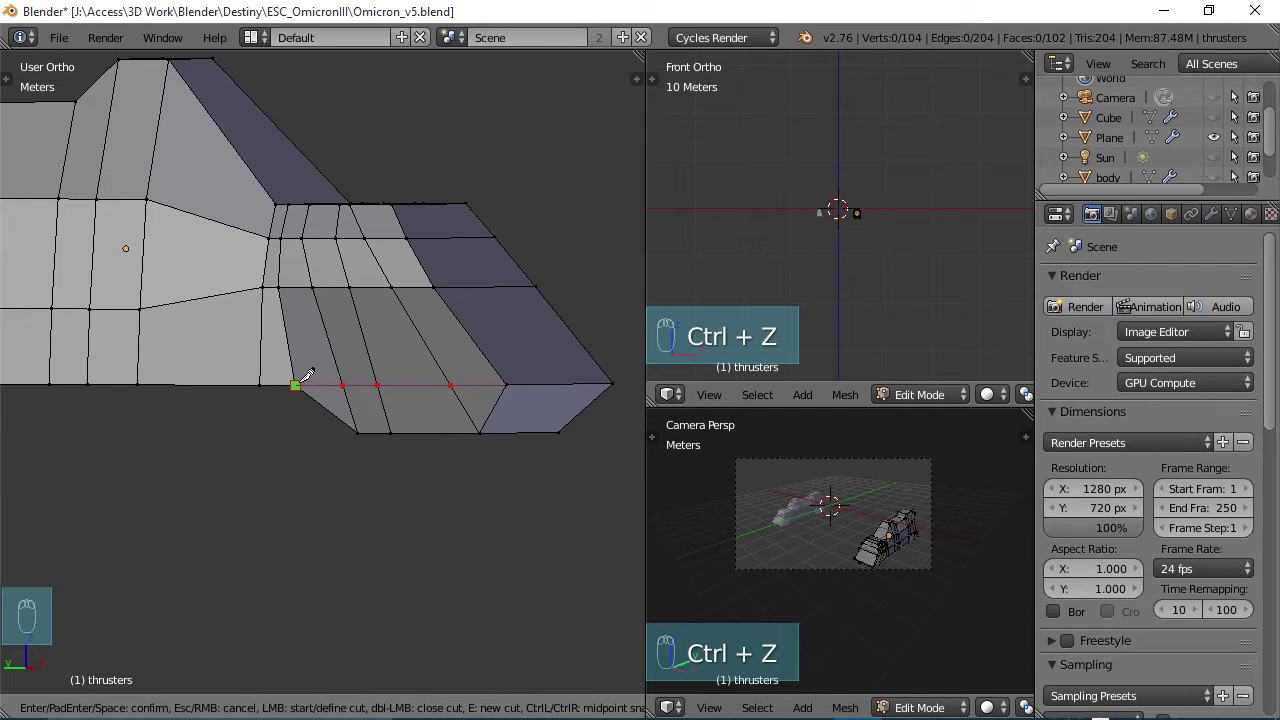
left_click(297, 384)
key("Return")
scroll(246, 291, "down", 2)
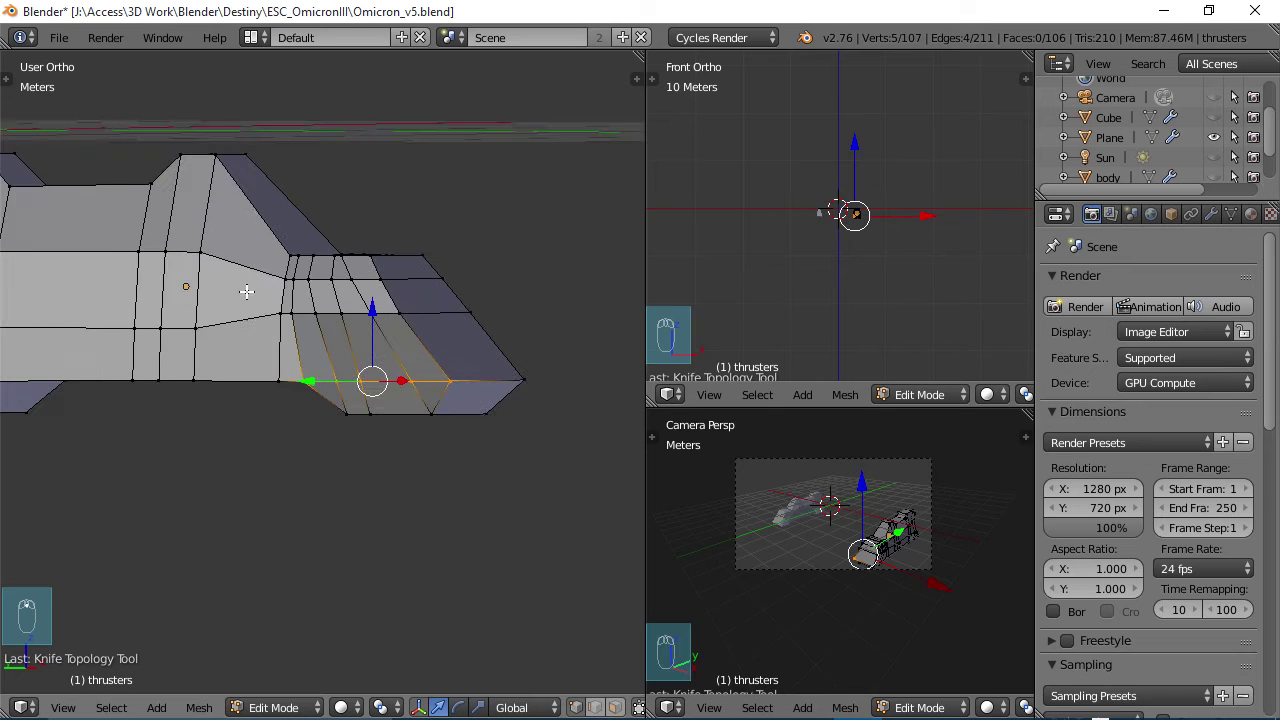
Knife a matching horizontal cut across the outer side of the thruster's front foot
middle_click_drag(315, 450, 352, 427)
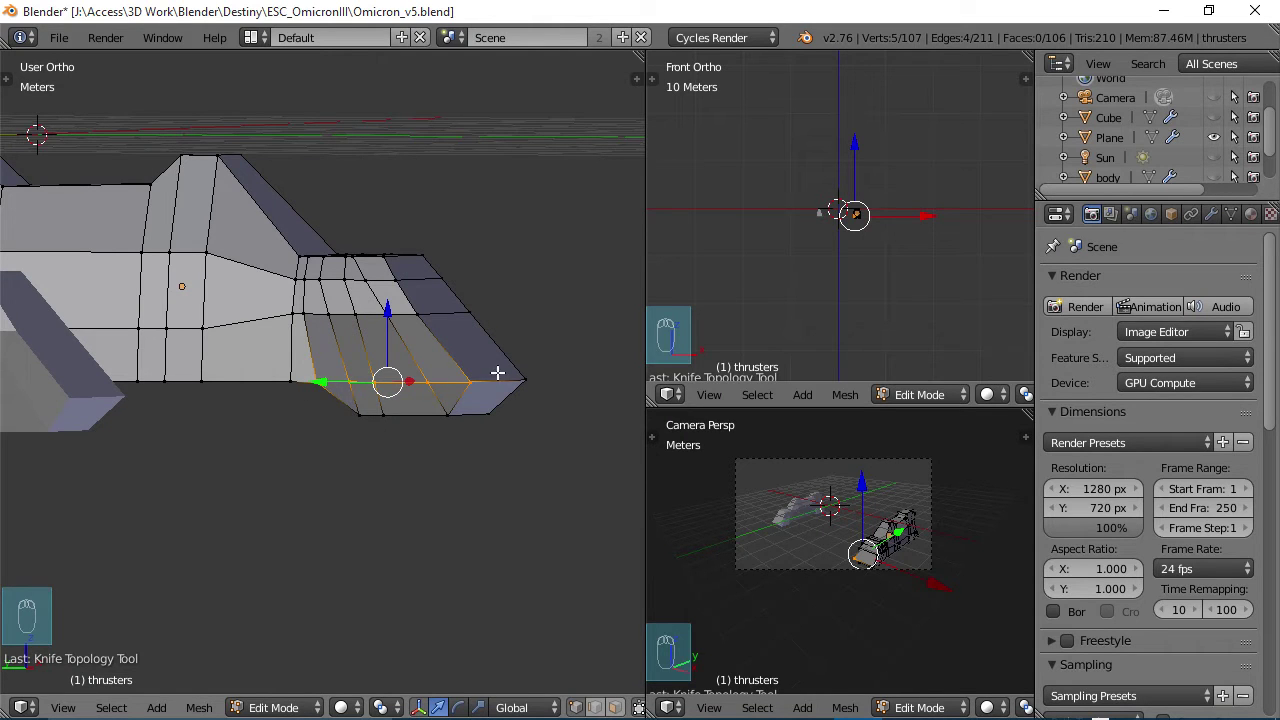
middle_click_drag(439, 385, 194, 390)
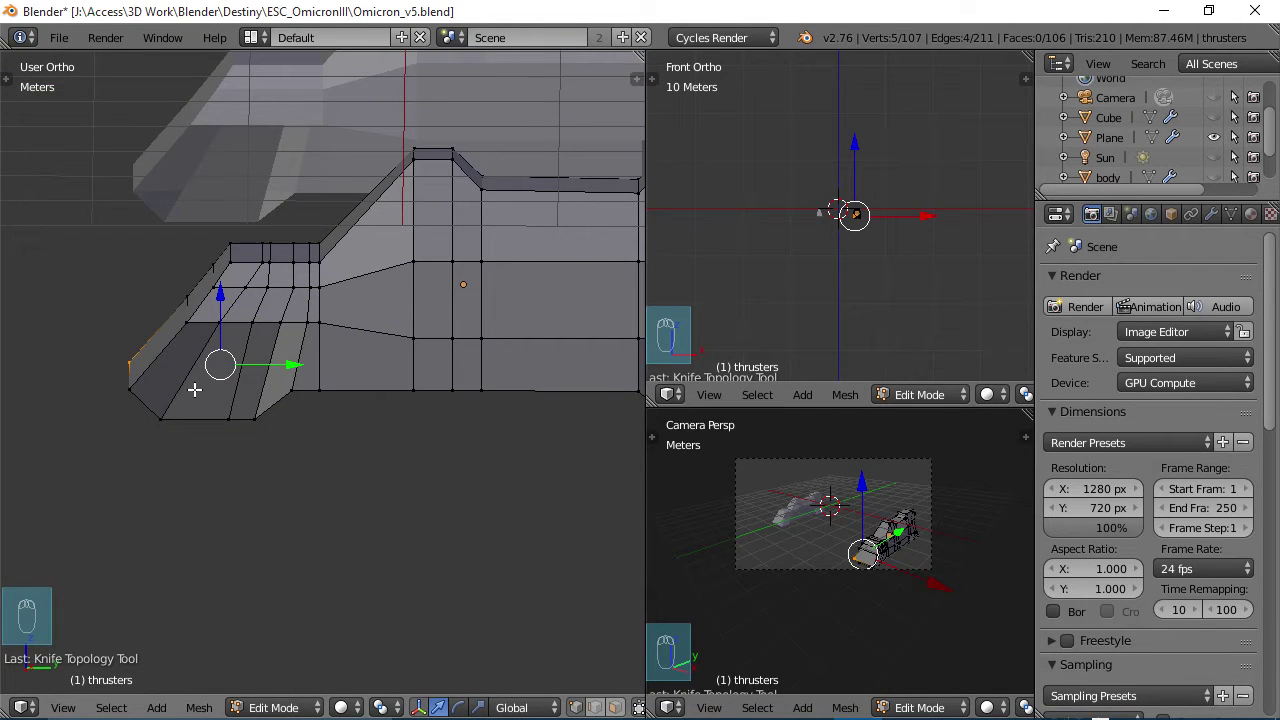
key("k")
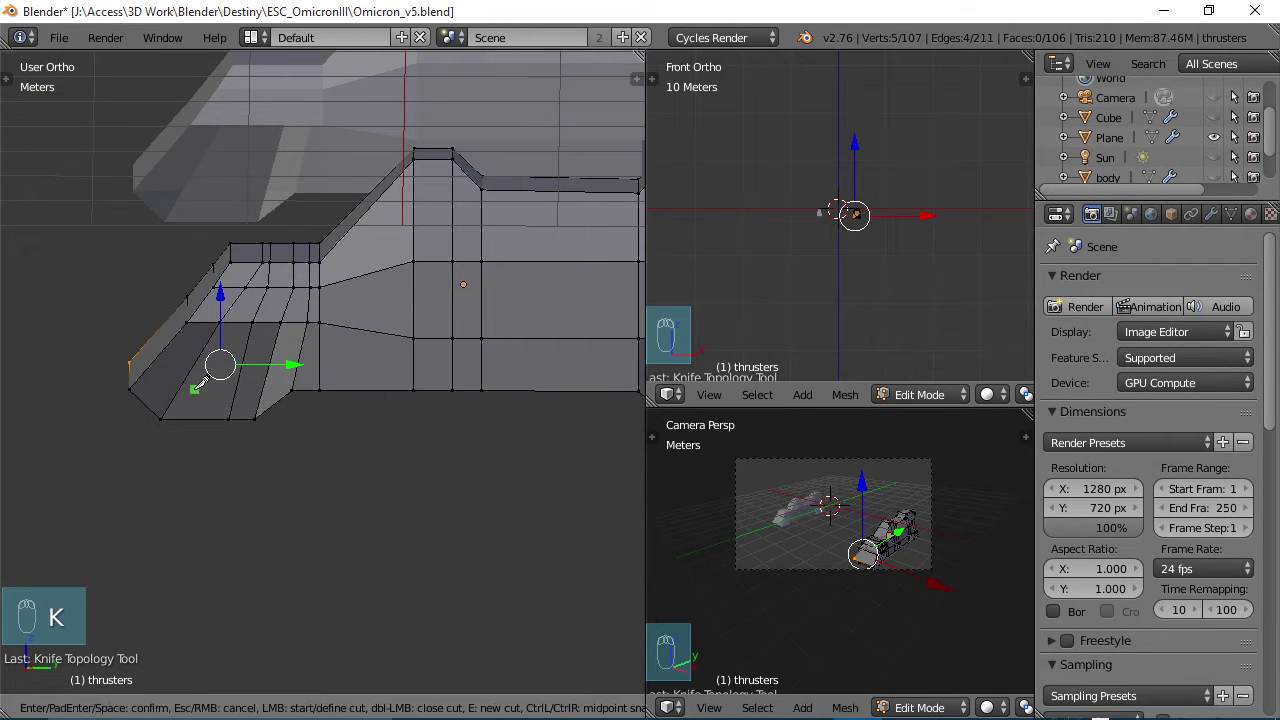
left_click(140, 382)
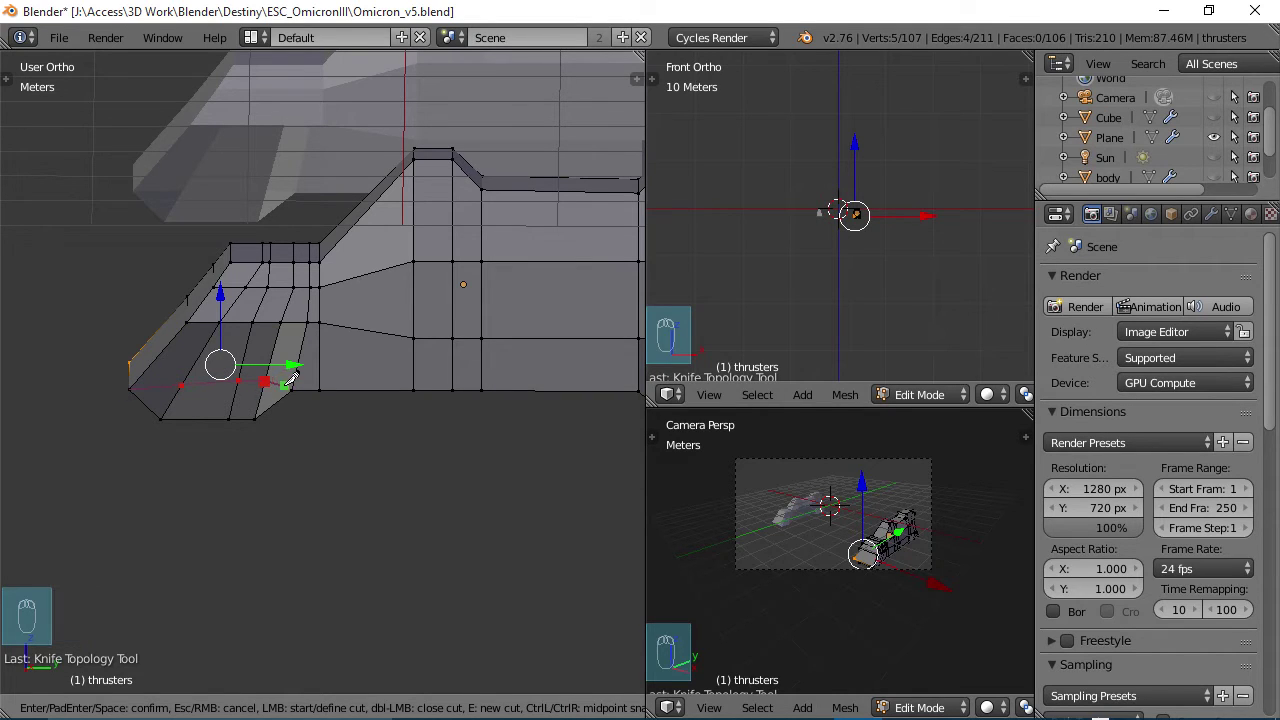
key("Return")
Knife a horizontal cut between the corner vertices across the outer side of the thruster's rear foot
middle_click_drag(286, 377, 209, 374)
middle_click_drag(240, 416, 257, 394)
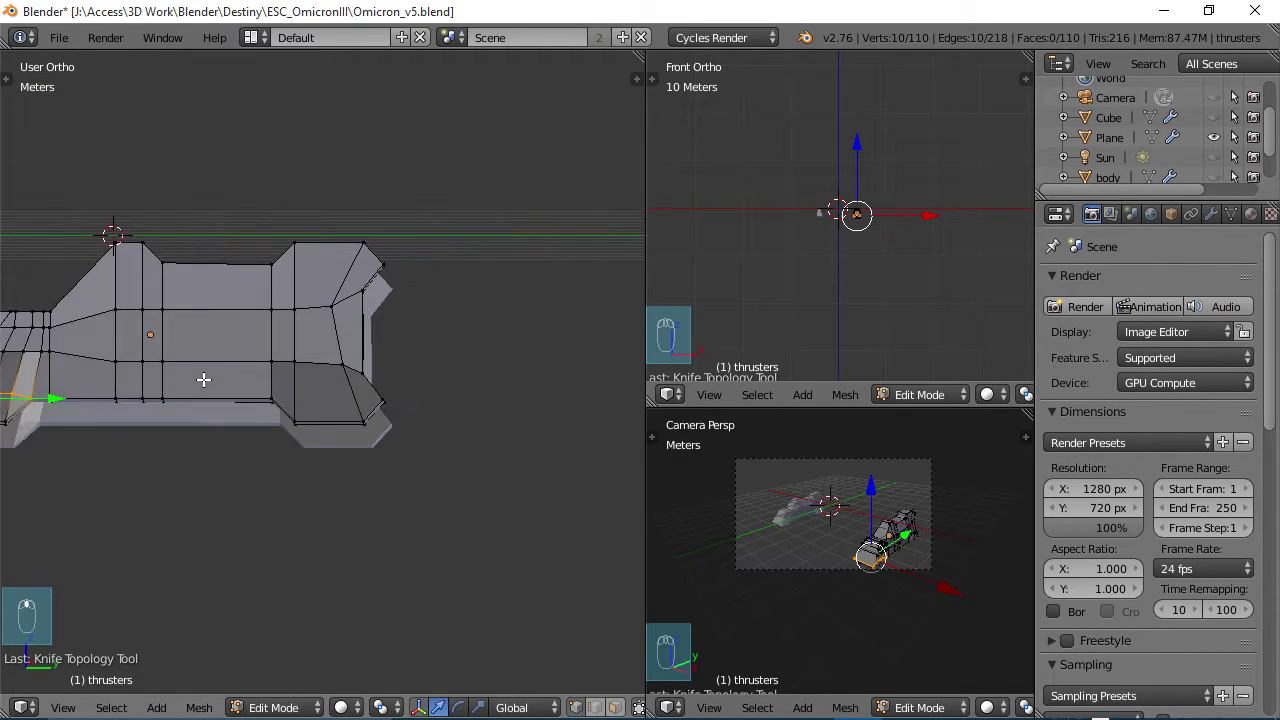
scroll(257, 396, "up", 4)
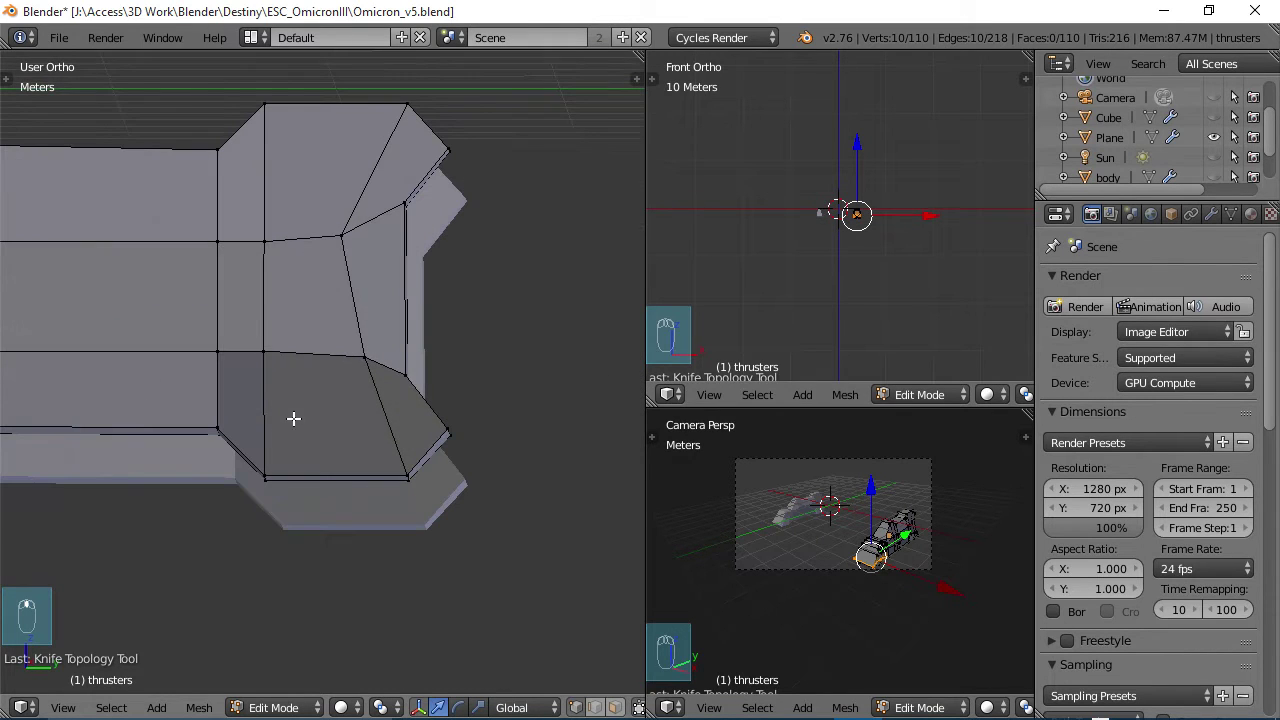
key("k")
left_click(227, 421)
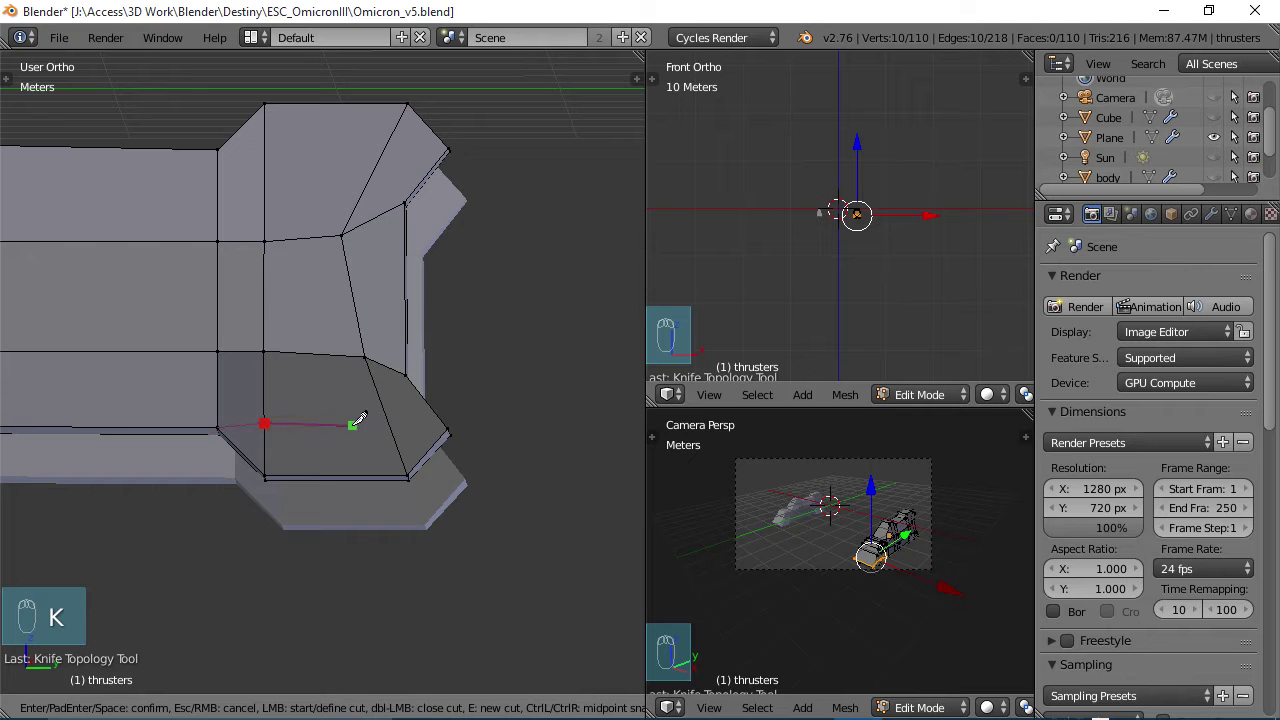
left_click(453, 425)
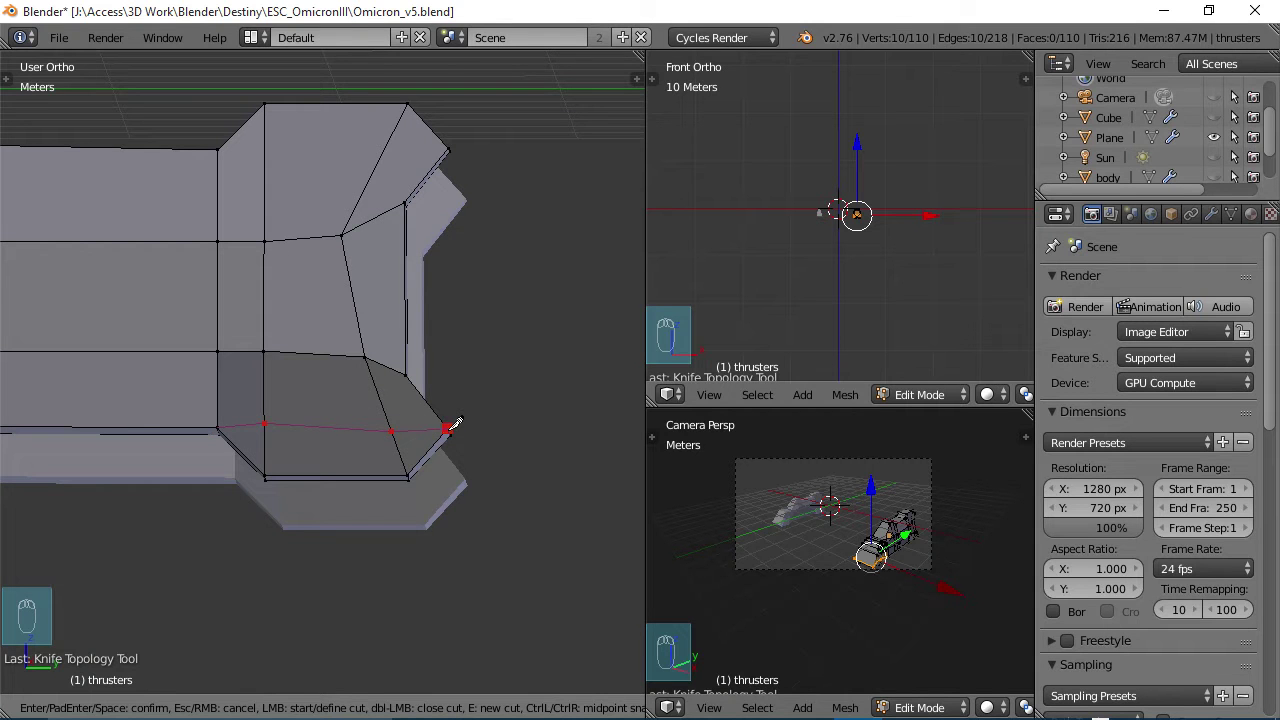
key("Return")
Turn off the Mirror modifier's viewport display for the thrusters object and resume editing its mesh
scroll(406, 365, "down", 2)
middle_click_drag(406, 365, 295, 377)
key("Tab")
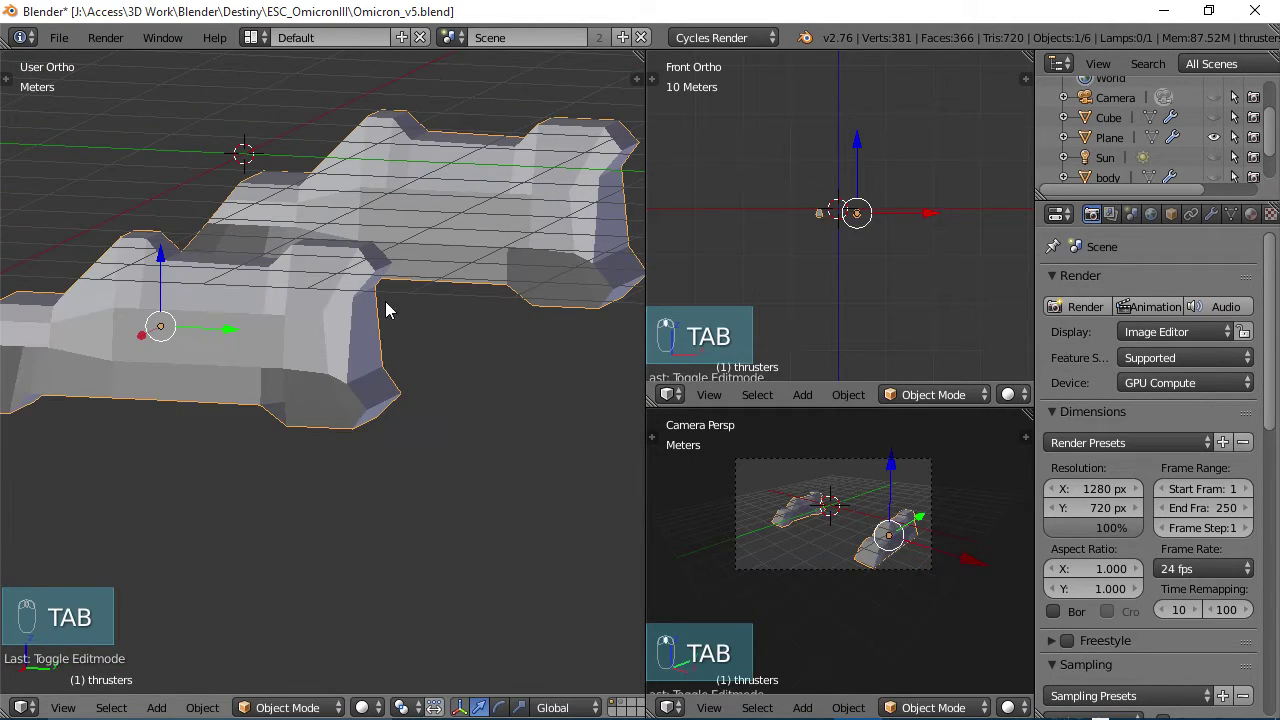
left_click(1211, 216)
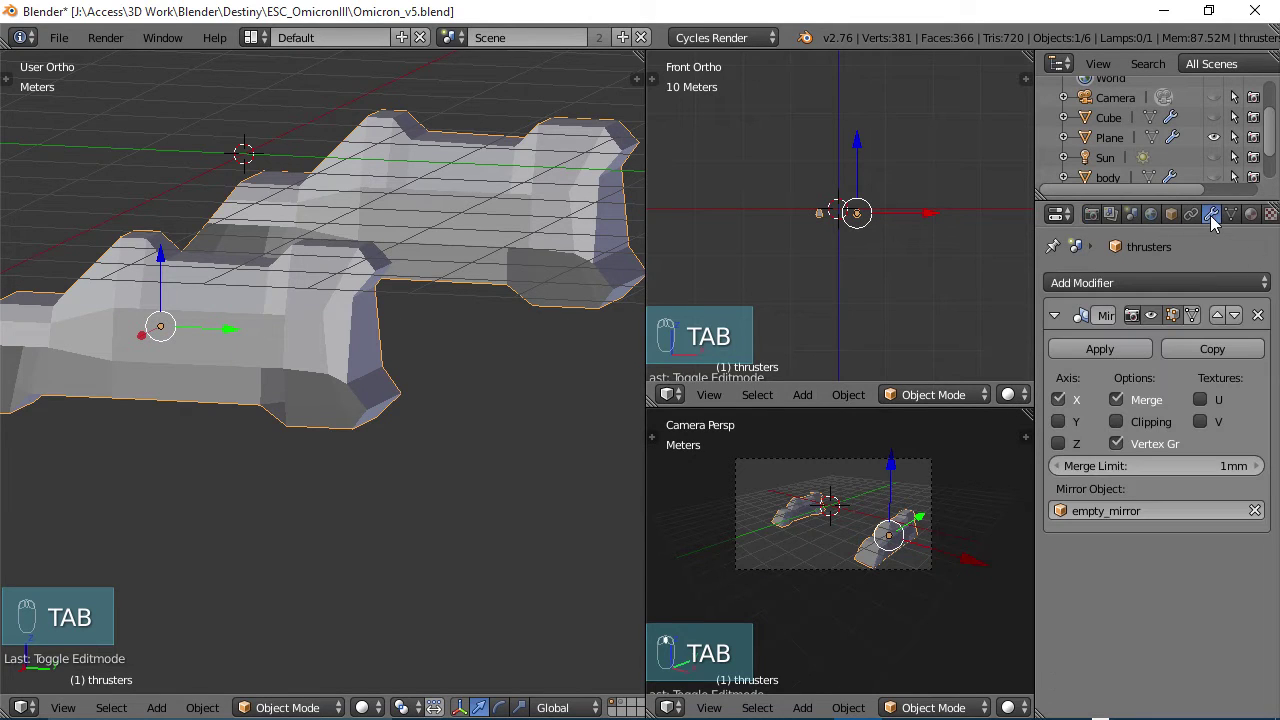
left_click(1151, 316)
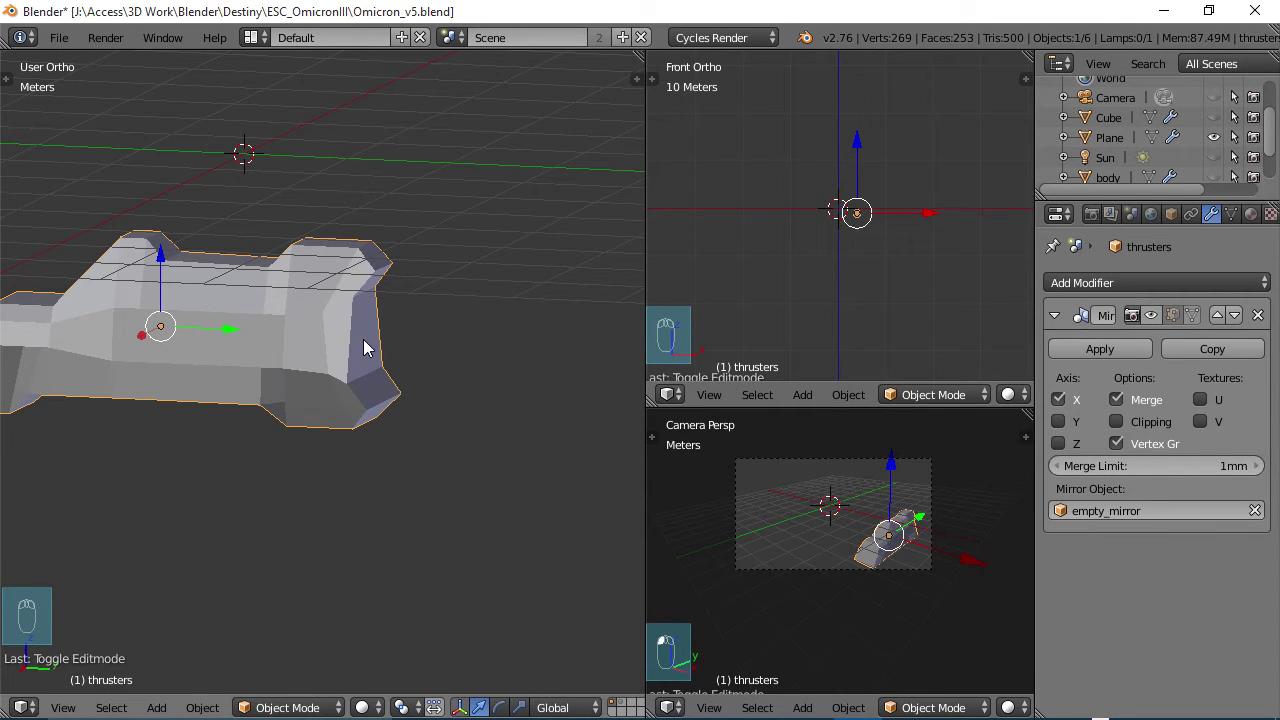
key("Tab")
Knife a horizontal cut between the corner vertices across the inner side of the thruster's rear foot
middle_click_drag(400, 346, 203, 366)
scroll(304, 410, "up", 4)
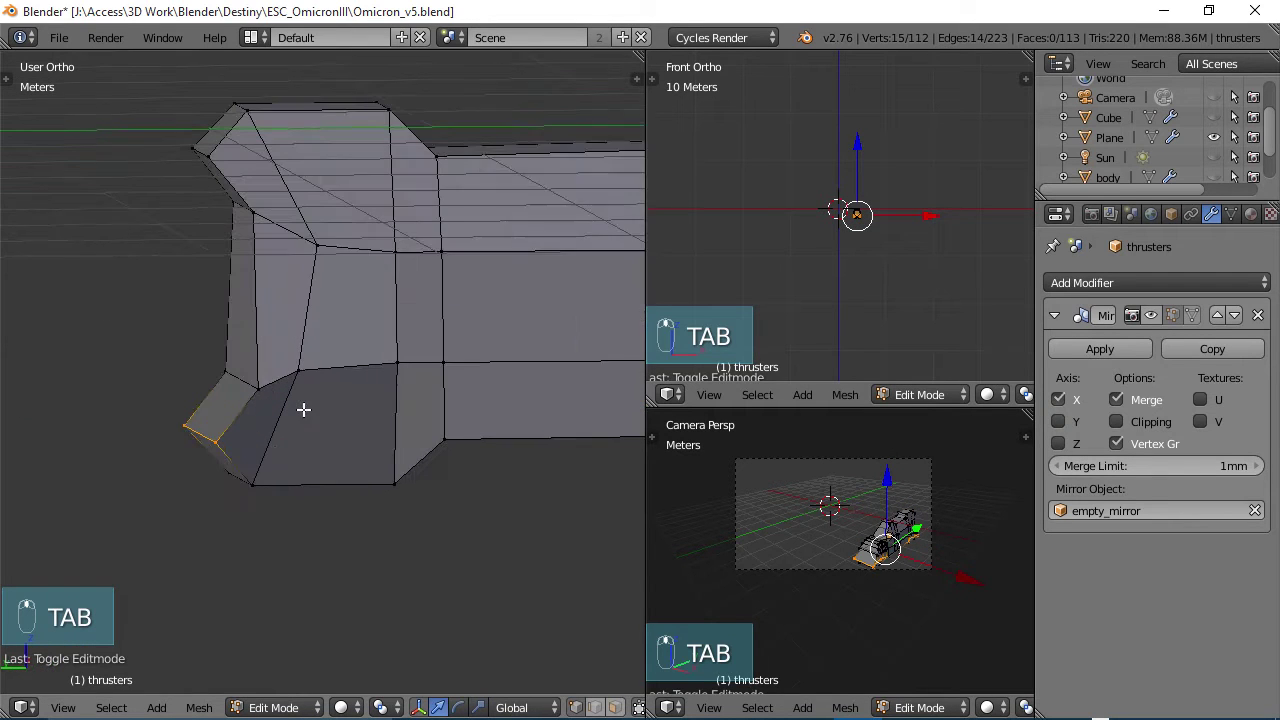
middle_click_drag(322, 416, 294, 394)
key("k")
left_click(206, 397)
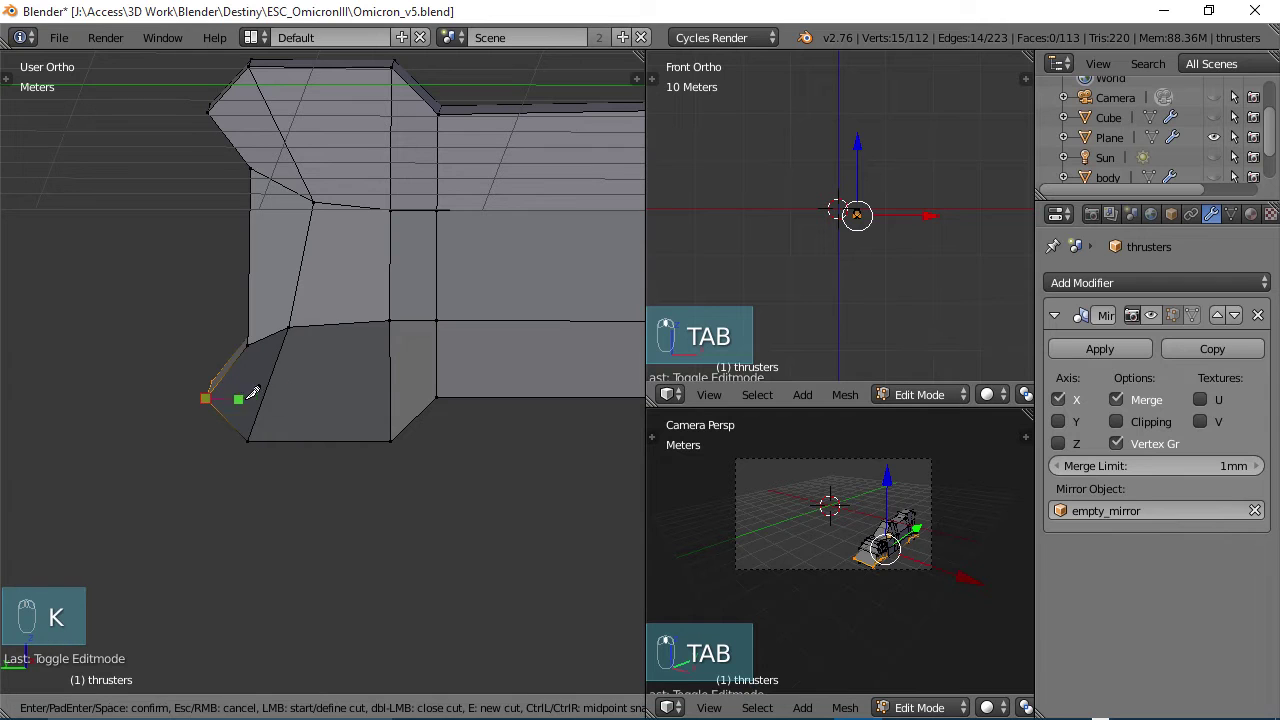
left_click(431, 393)
key("Return")
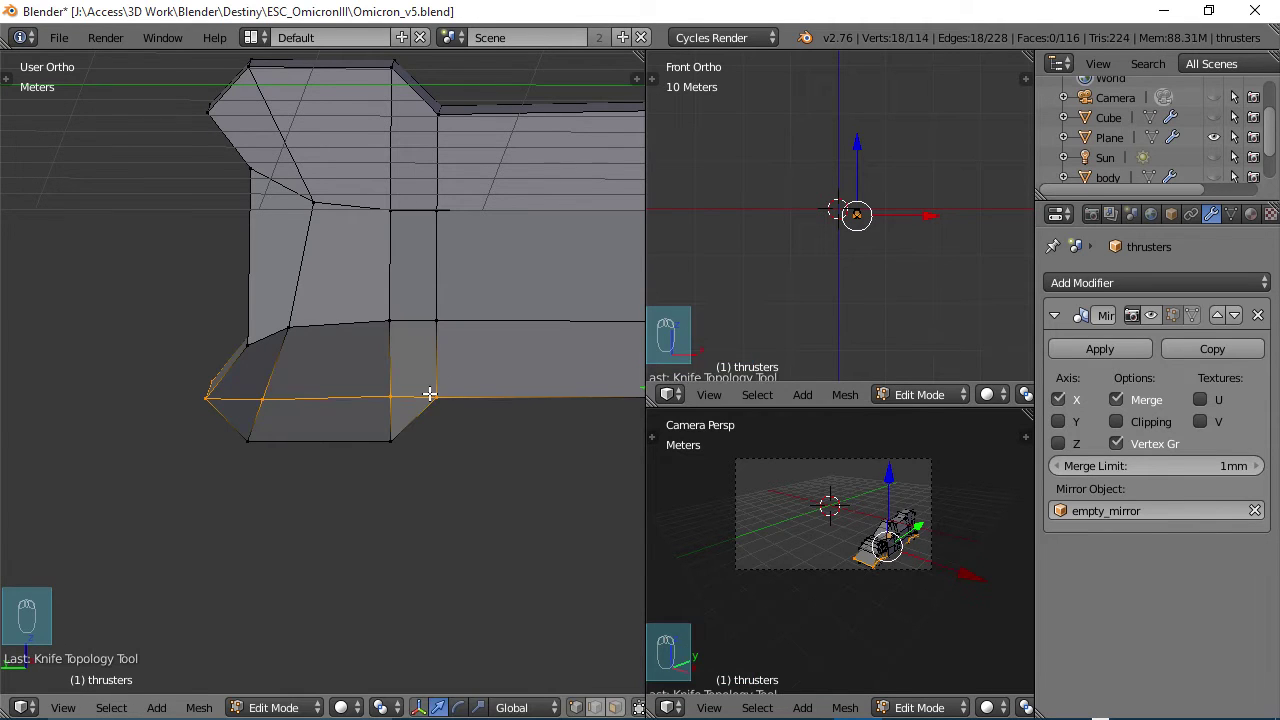
Widen a pair of opposite cut vertices on the thruster's front foot by scaling them about 1.23 along X
scroll(431, 392, "down", 1)
middle_click_drag(358, 389, 279, 404)
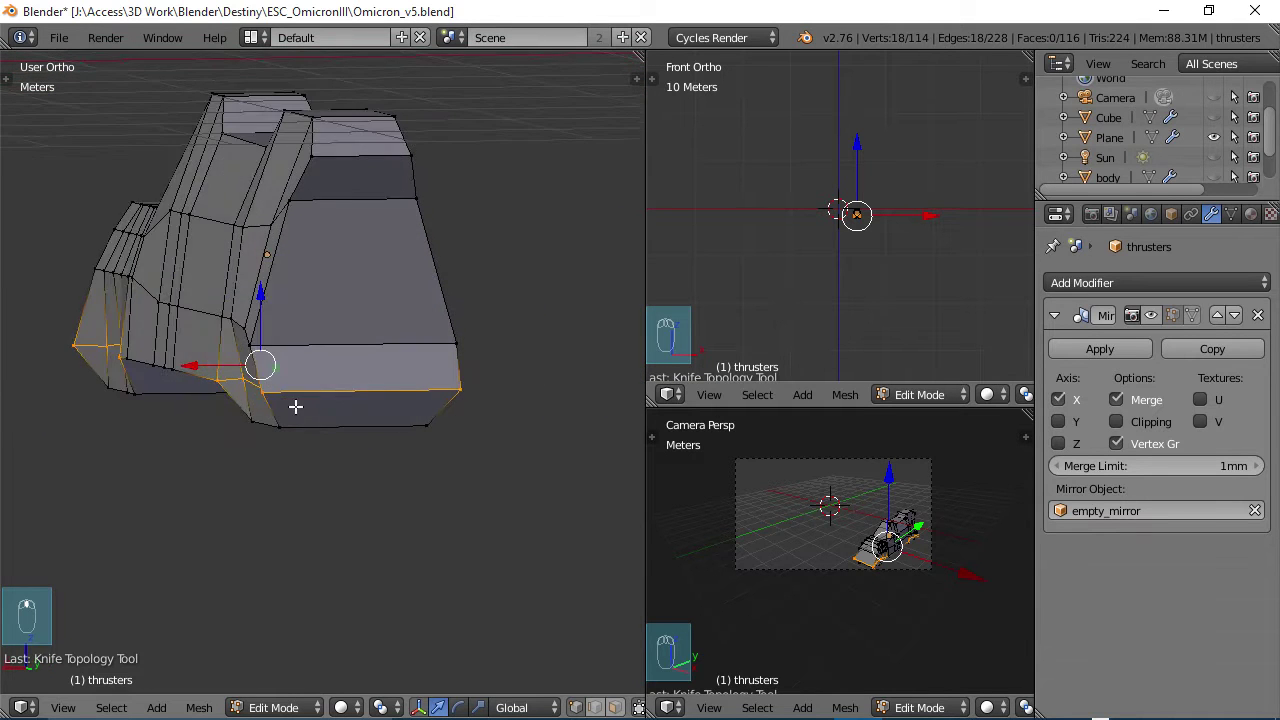
middle_click_drag(296, 407, 323, 407)
middle_click_drag(110, 389, 334, 394, "shift")
middle_click_drag(205, 394, 463, 383)
middle_click_drag(158, 418, 457, 404, "shift")
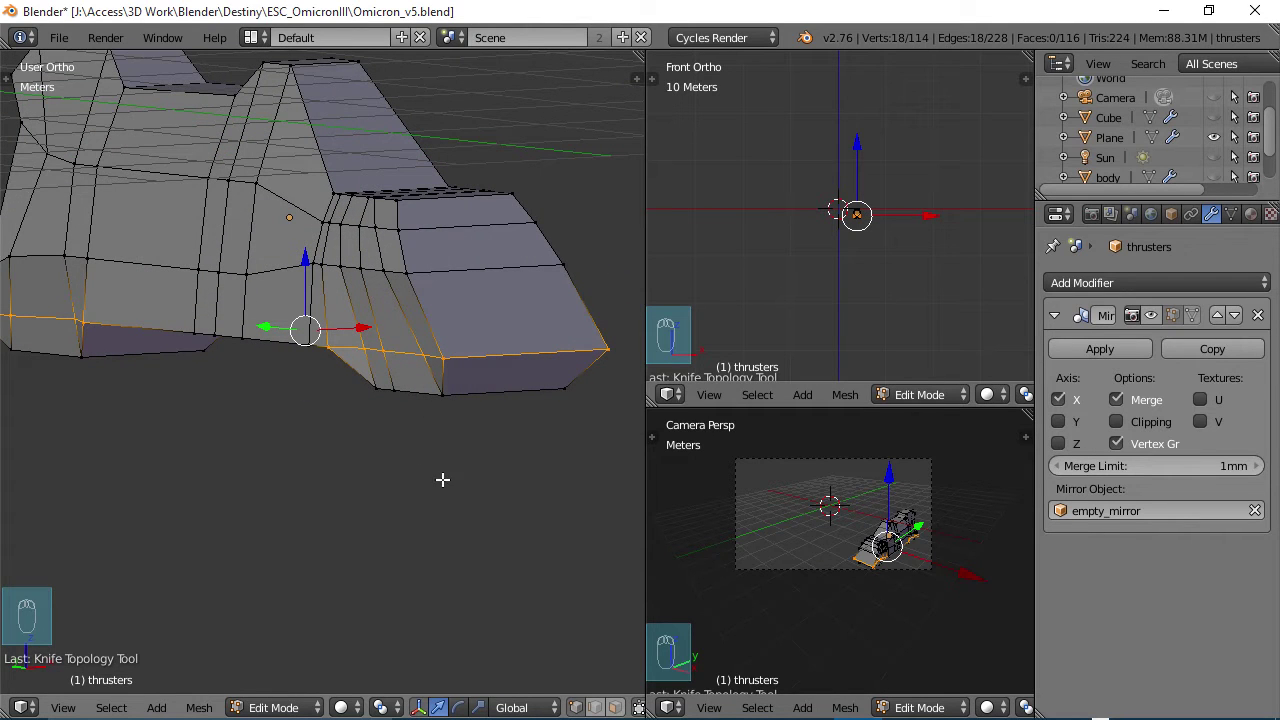
right_click(360, 350)
middle_click_drag(566, 374, 366, 371)
right_click(220, 338, "shift")
key("s")
key("x")
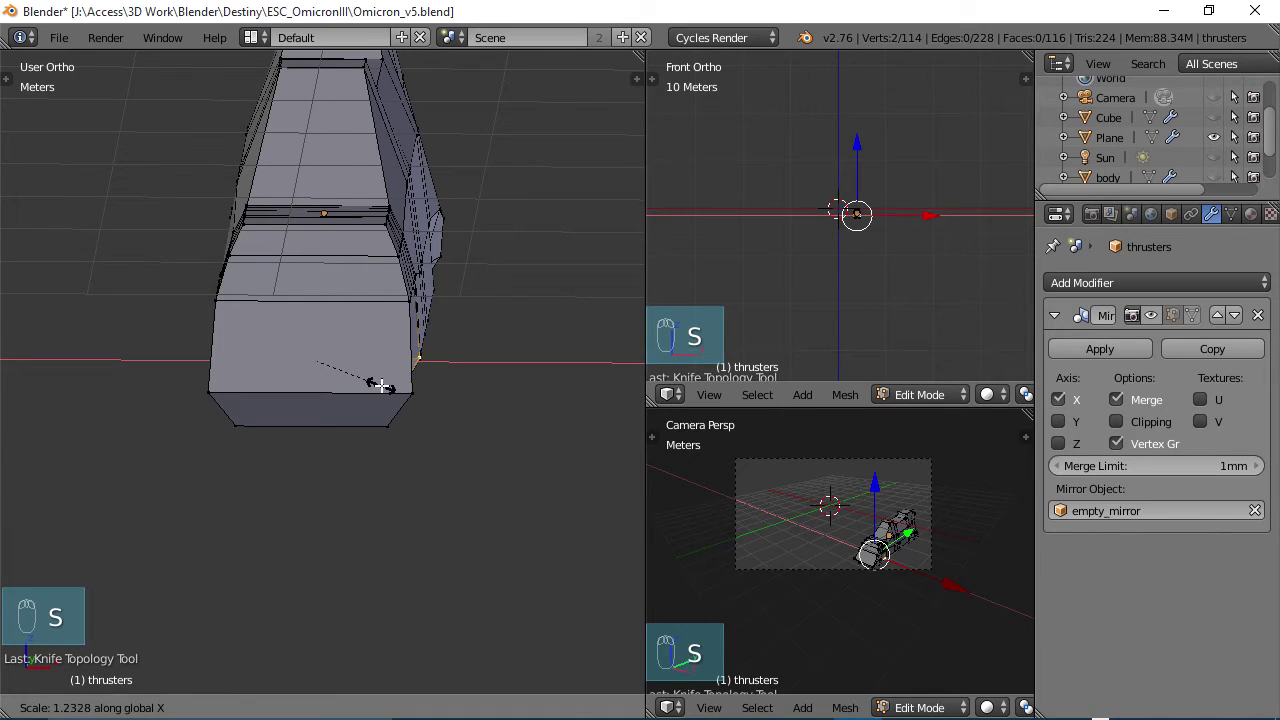
left_click(379, 385)
Scale four vertices along the front foot's inner and outer cuts by about 1.17 along X
middle_click_drag(392, 392, 316, 384)
right_click(315, 375)
right_click(427, 389, "shift")
right_click(465, 393, "shift")
key("s")
key("x")
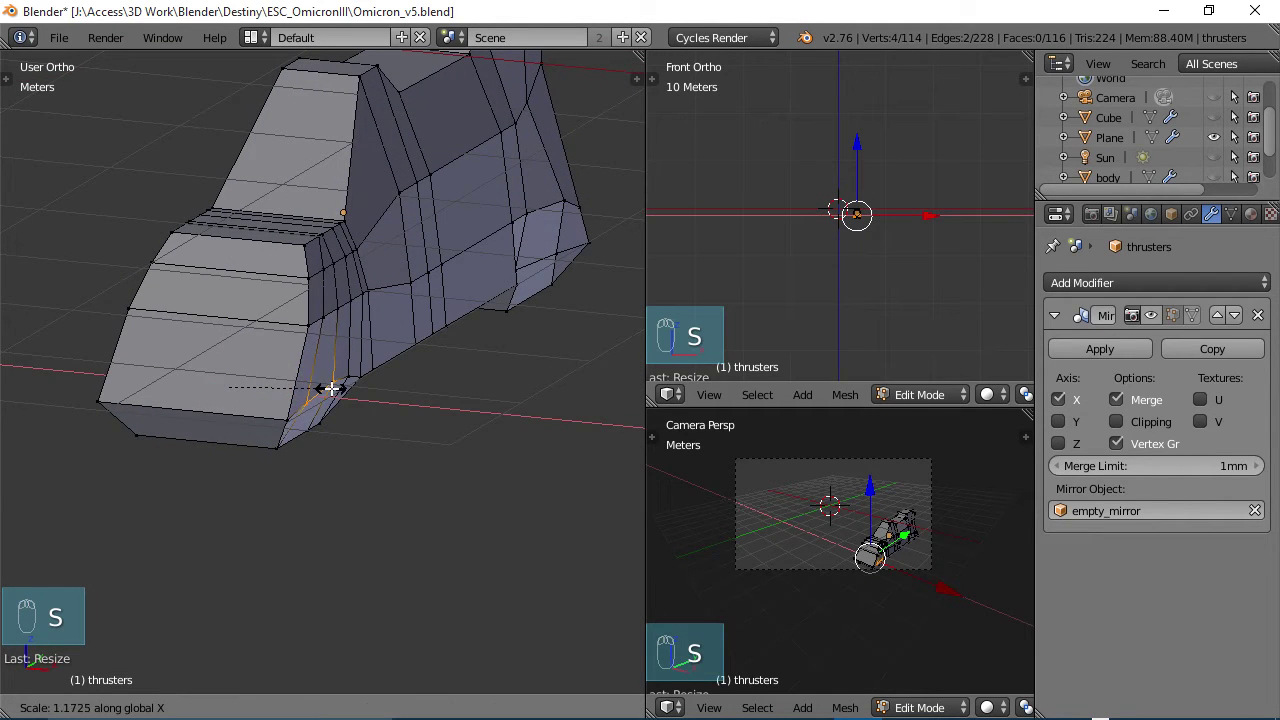
left_click(332, 389)
Scale the rear foot's four cut vertices, two on each side, by about 1.14 along X
middle_click_drag(434, 300, 134, 283)
middle_click_drag(458, 342, 163, 280, "shift")
right_click(247, 305)
middle_click_drag(243, 303, 409, 340)
right_click(277, 334, "shift")
key("s")
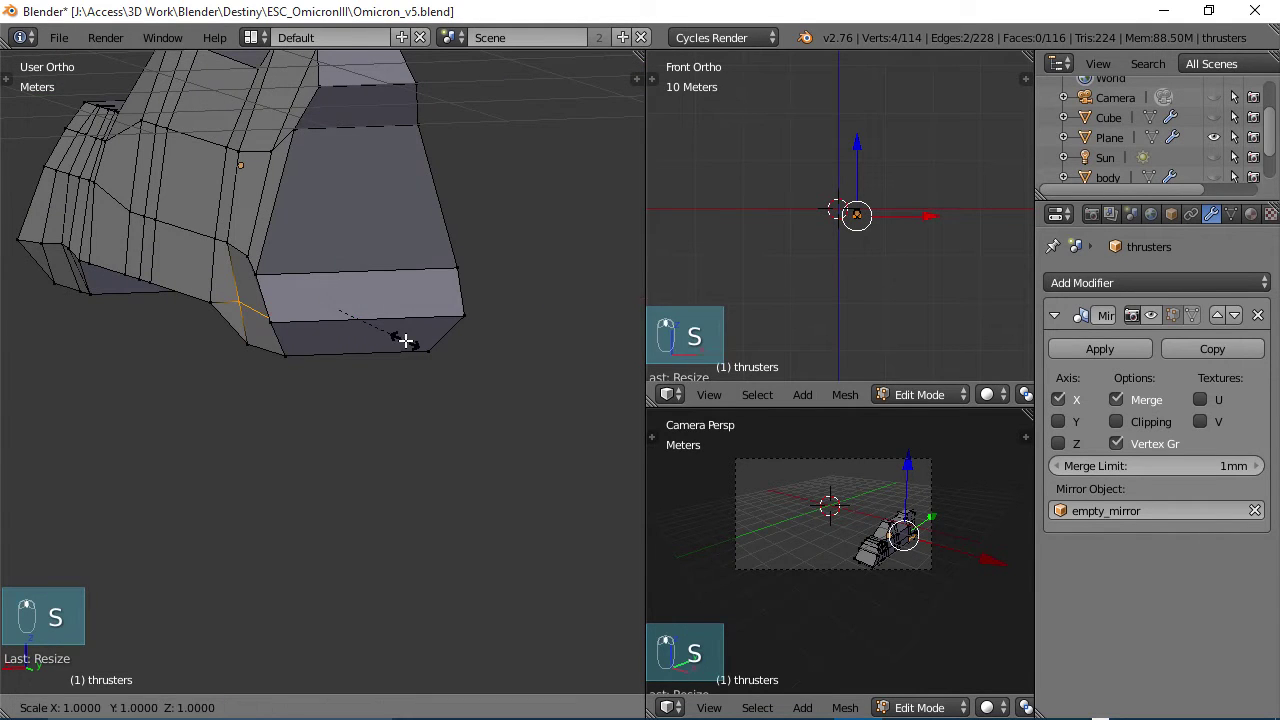
key("x")
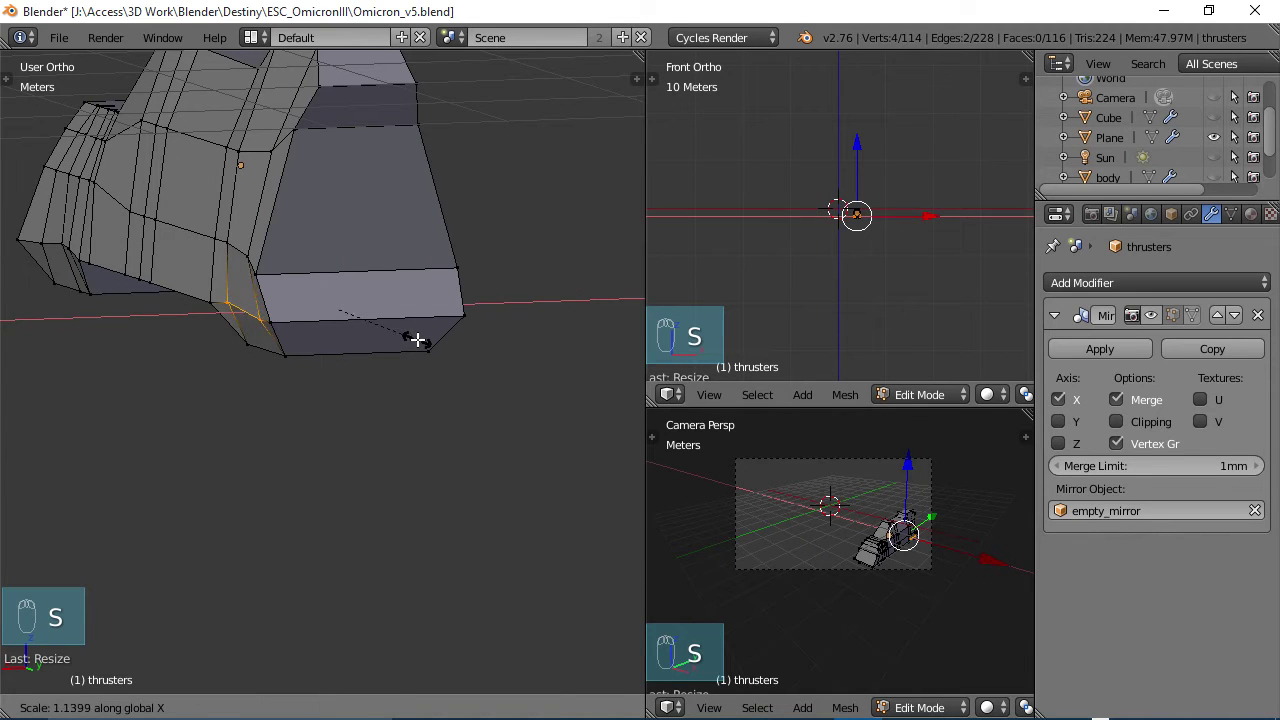
left_click(418, 340)
Nudge a cut vertex on the rear foot's inner side slightly and check it against the front reference drawing in wireframe
middle_click_drag(335, 311, 518, 311)
middle_click_drag(355, 307, 249, 291)
scroll(208, 330, "up", 4)
right_click(261, 299)
left_click_drag(191, 296, 201, 300)
key("KP_1")
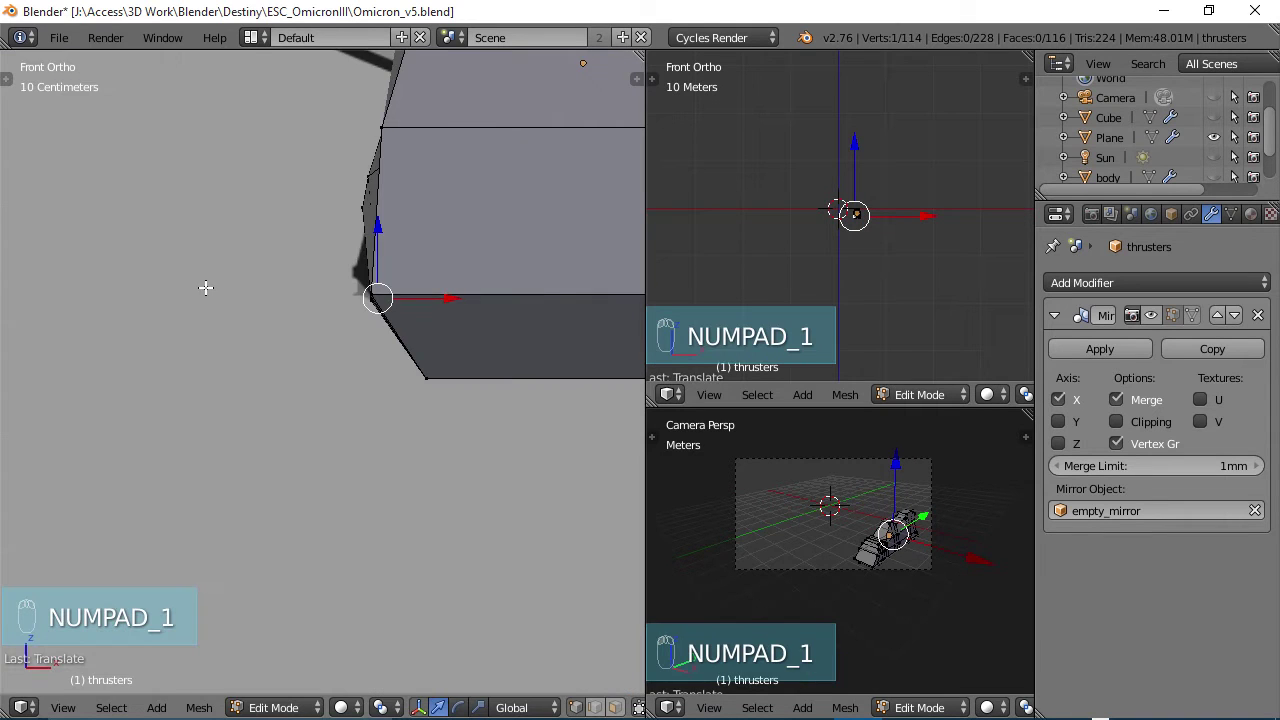
scroll(276, 304, "down", 1)
key("z")
scroll(230, 364, "up", 2)
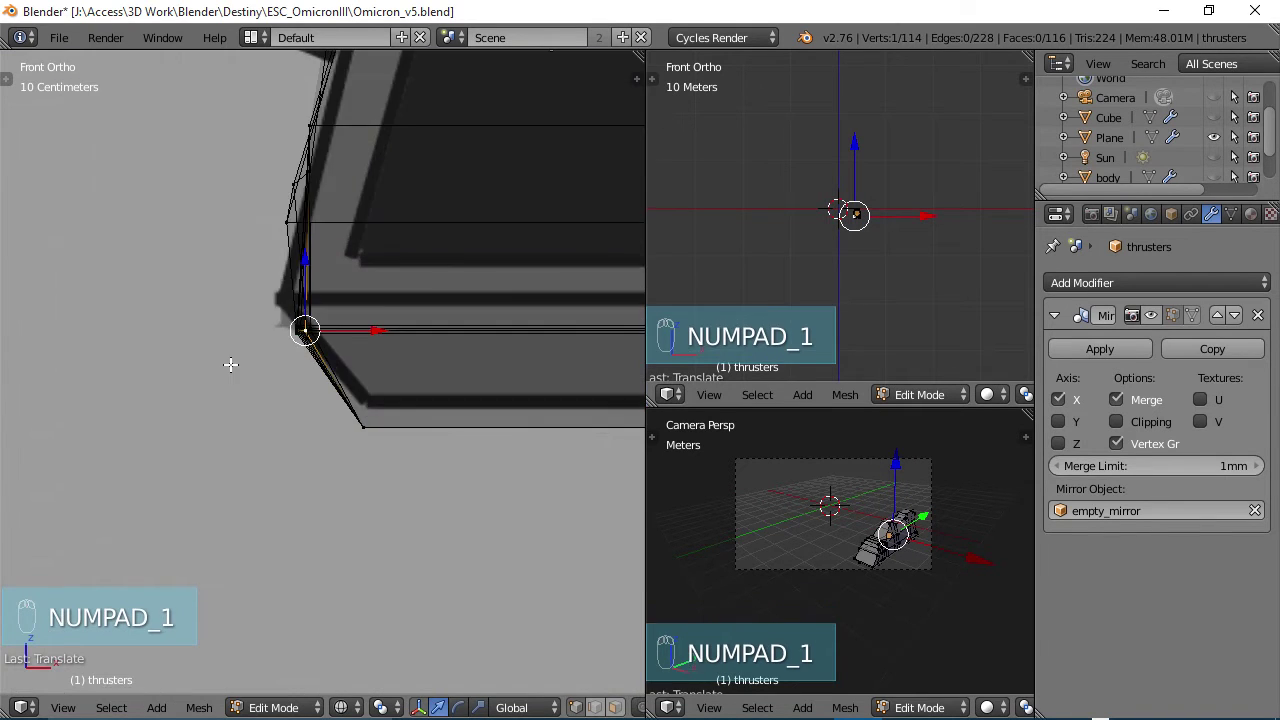
scroll(317, 320, "down", 2)
middle_click_drag(319, 383, 209, 355, "shift")
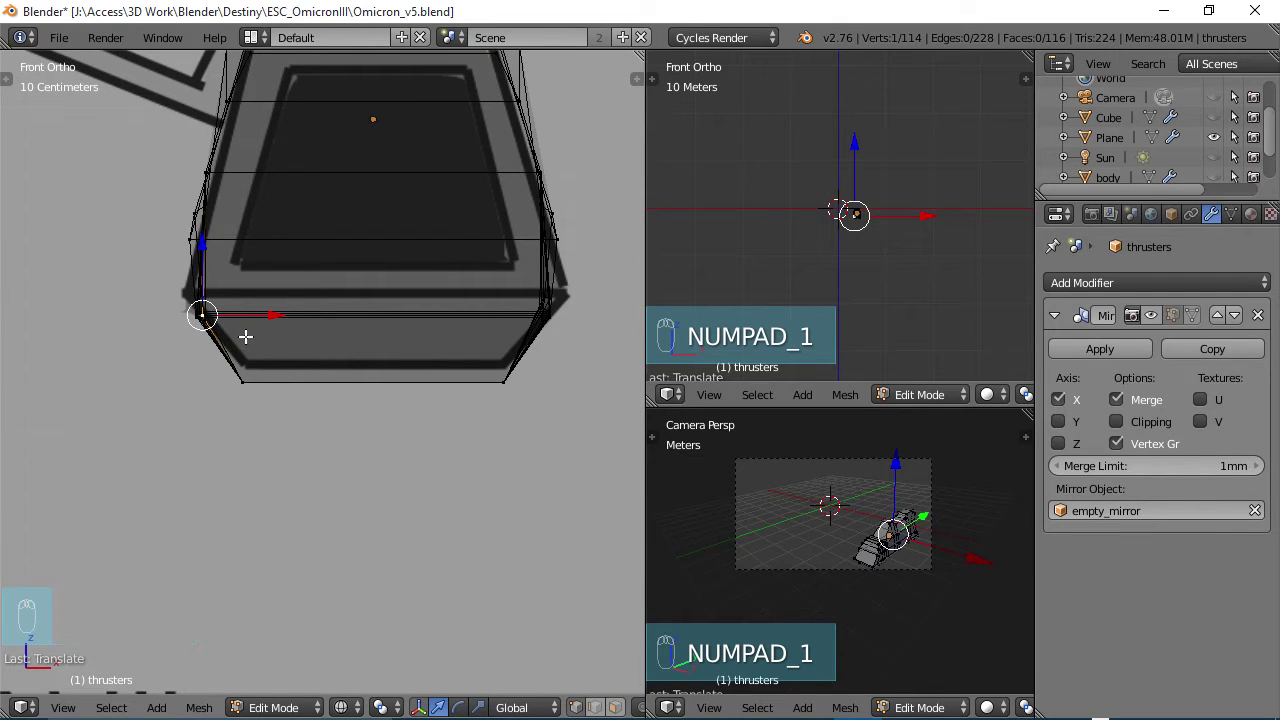
Select all vertices along the thruster's inner lower cut line and flatten them by scaling to 0 along X
key("b")
left_click_drag(249, 339, 168, 296)
middle_click_drag(168, 296, 329, 243)
scroll(384, 299, "down", 4)
middle_click_drag(400, 337, 344, 399)
scroll(357, 377, "up", 3)
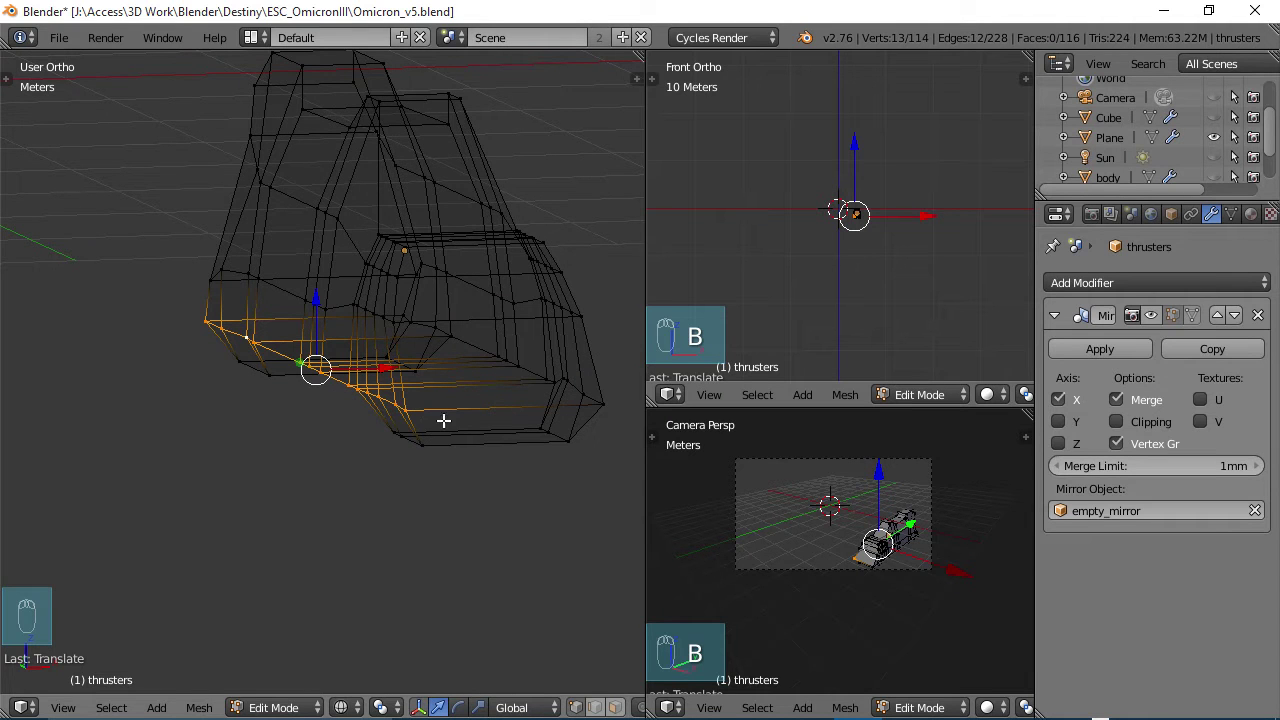
middle_click_drag(383, 388, 321, 377)
key("s")
key("x")
key("0")
key("Return")
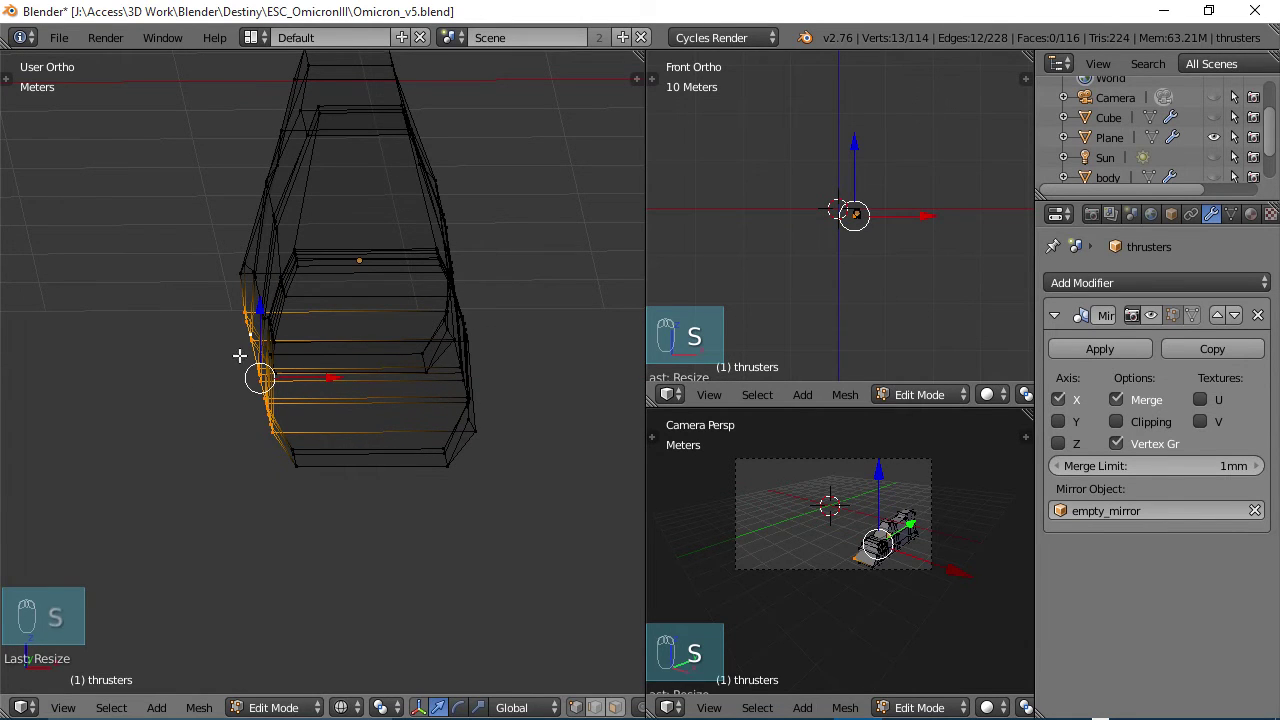
Select only the vertices along the thruster's outer lower cut line and flatten them by scaling to 0 along X
mouse_move(240, 355)
middle_mouse_down()
mouse_move(257, 363)
mouse_move(300, 334)
mouse_move(239, 312)
mouse_move(240, 274)
mouse_move(229, 337)
mouse_move(178, 347)
mouse_move(240, 343)
middle_mouse_up()
key("b")
left_click_drag(417, 322, 503, 382)
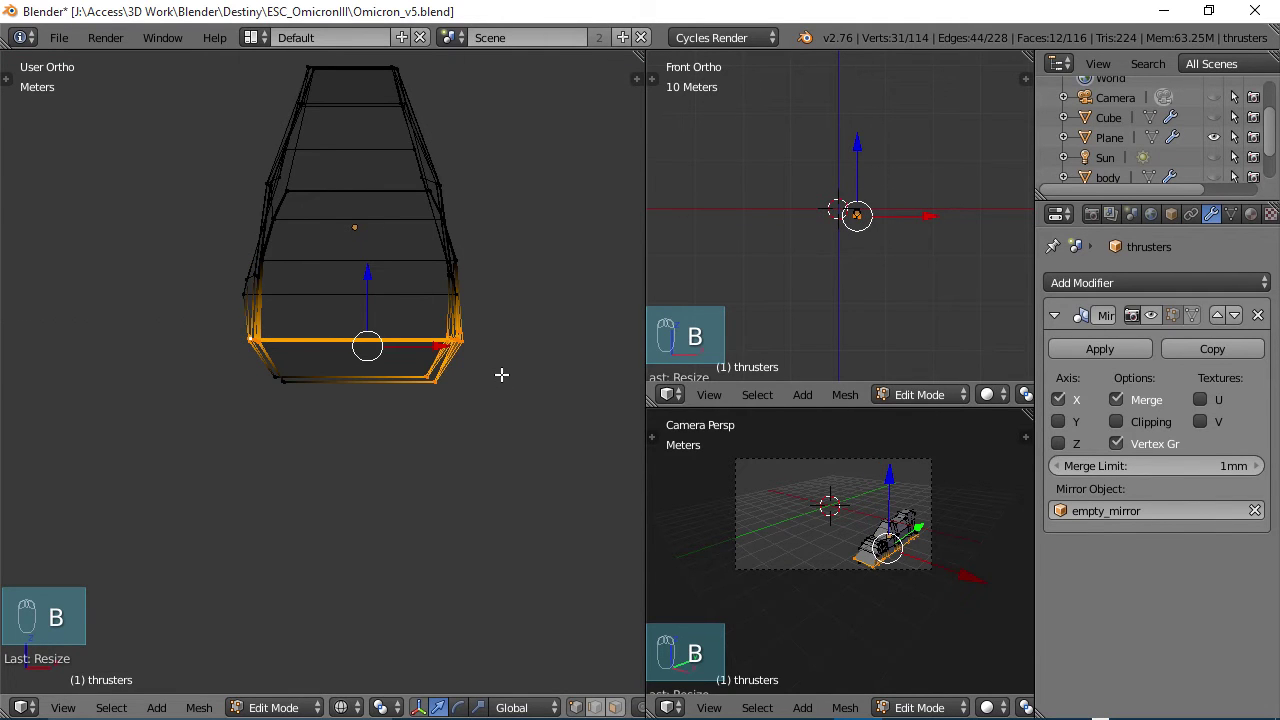
key("c")
middle_click(434, 387)
right_click(421, 390)
middle_click_drag(423, 400, 412, 366)
key("c")
middle_click_drag(276, 327, 166, 380)
right_click(166, 380)
middle_click_drag(347, 438, 369, 432)
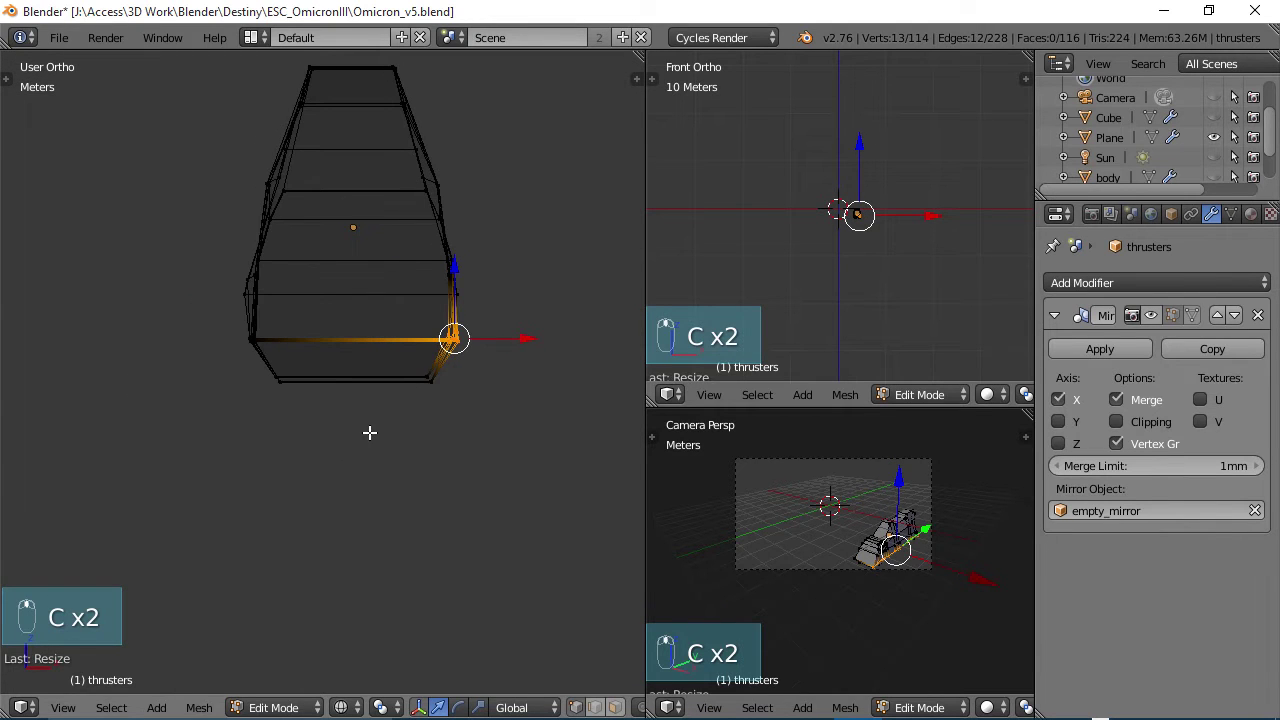
type("sx0")
key("Return")
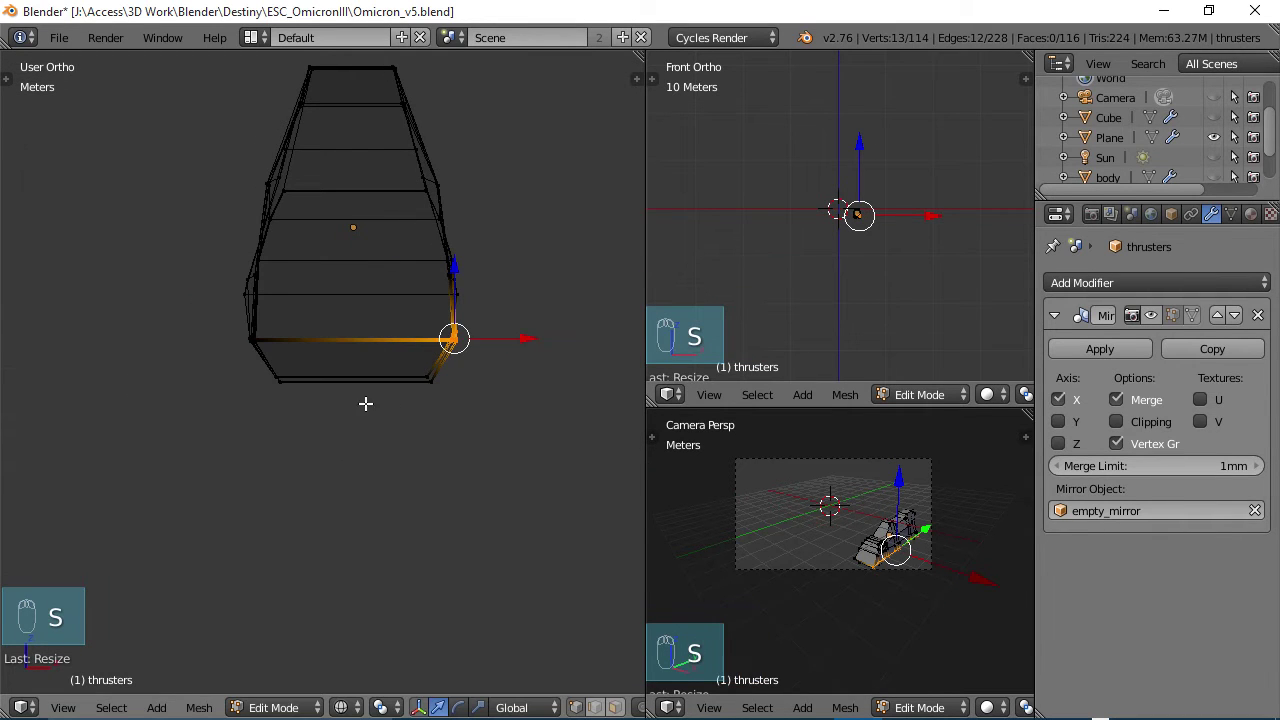
Check the outer cut line from the front and side, and level its vertices by scaling to 0 along Z
middle_click_drag(365, 403, 394, 387)
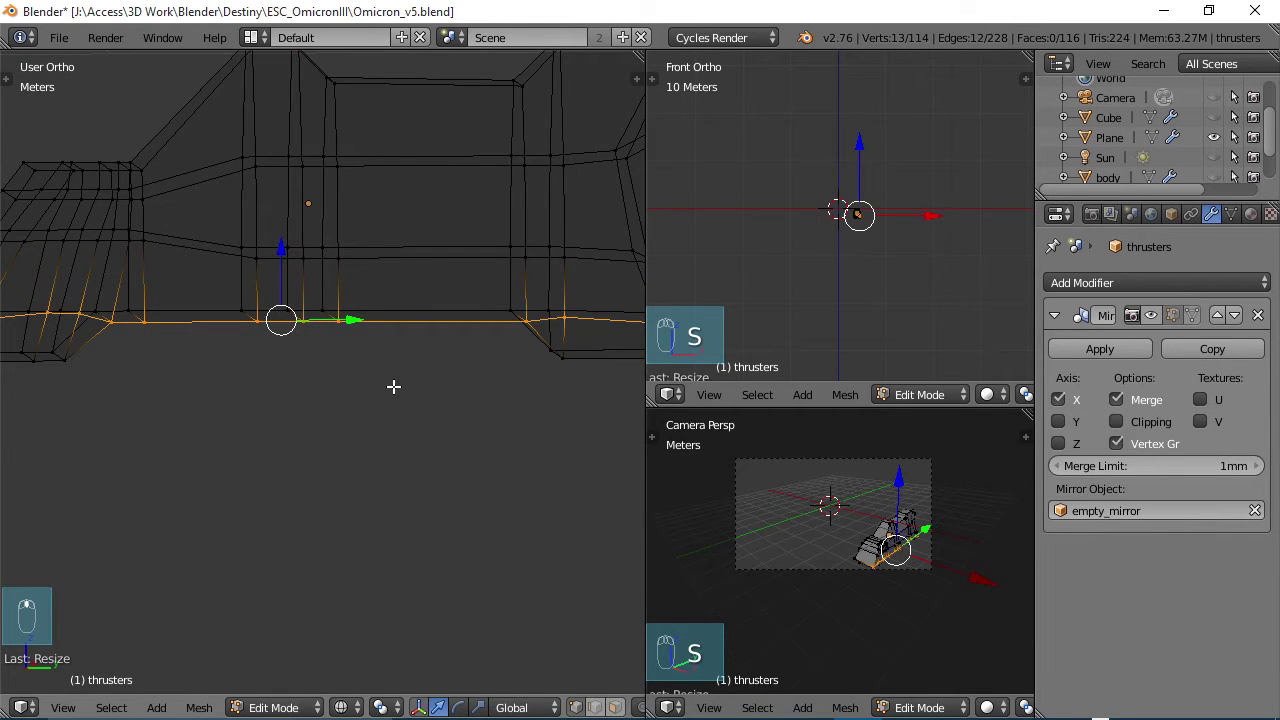
key("KP_1")
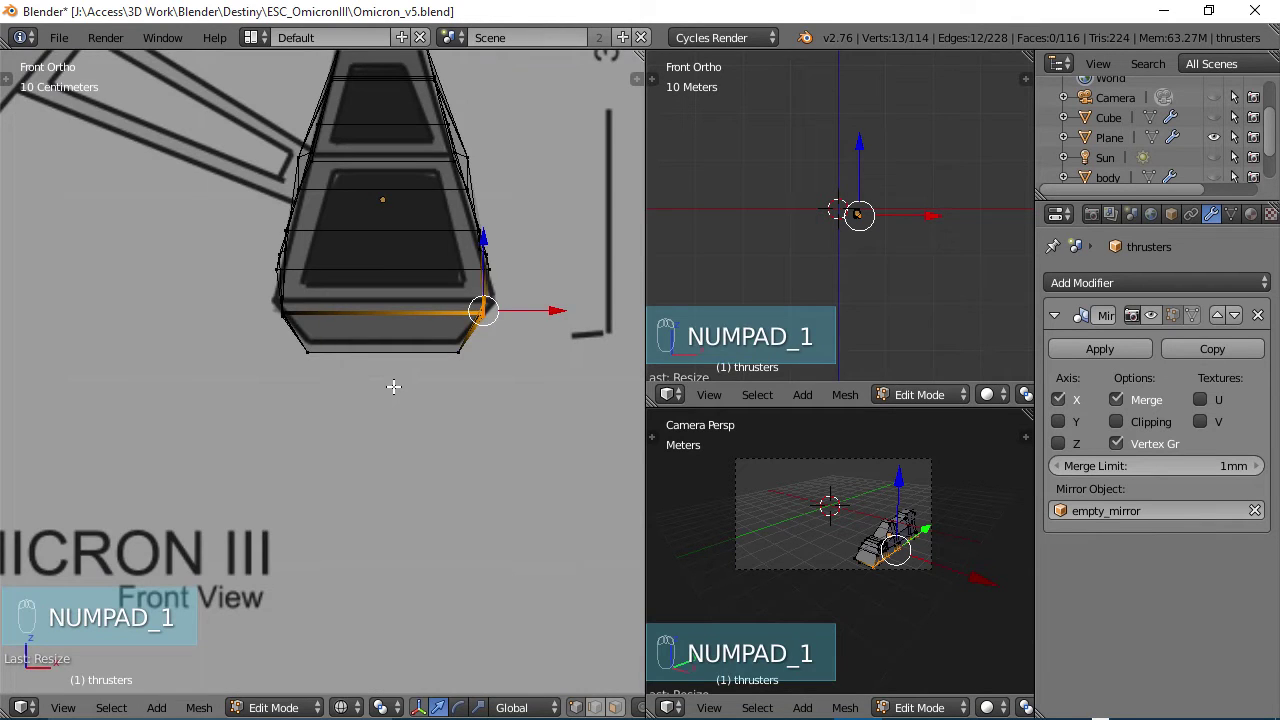
key("KP_3")
scroll(391, 386, "down", 4)
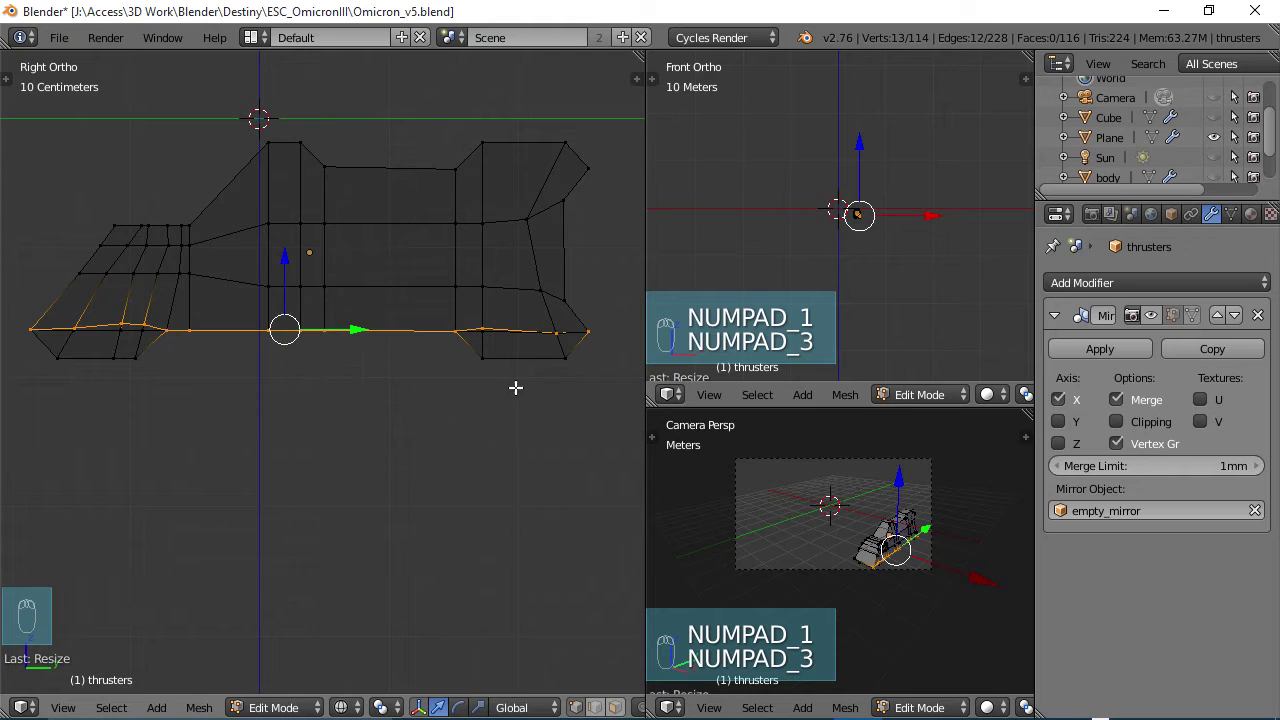
middle_click_drag(515, 387, 463, 409, "shift")
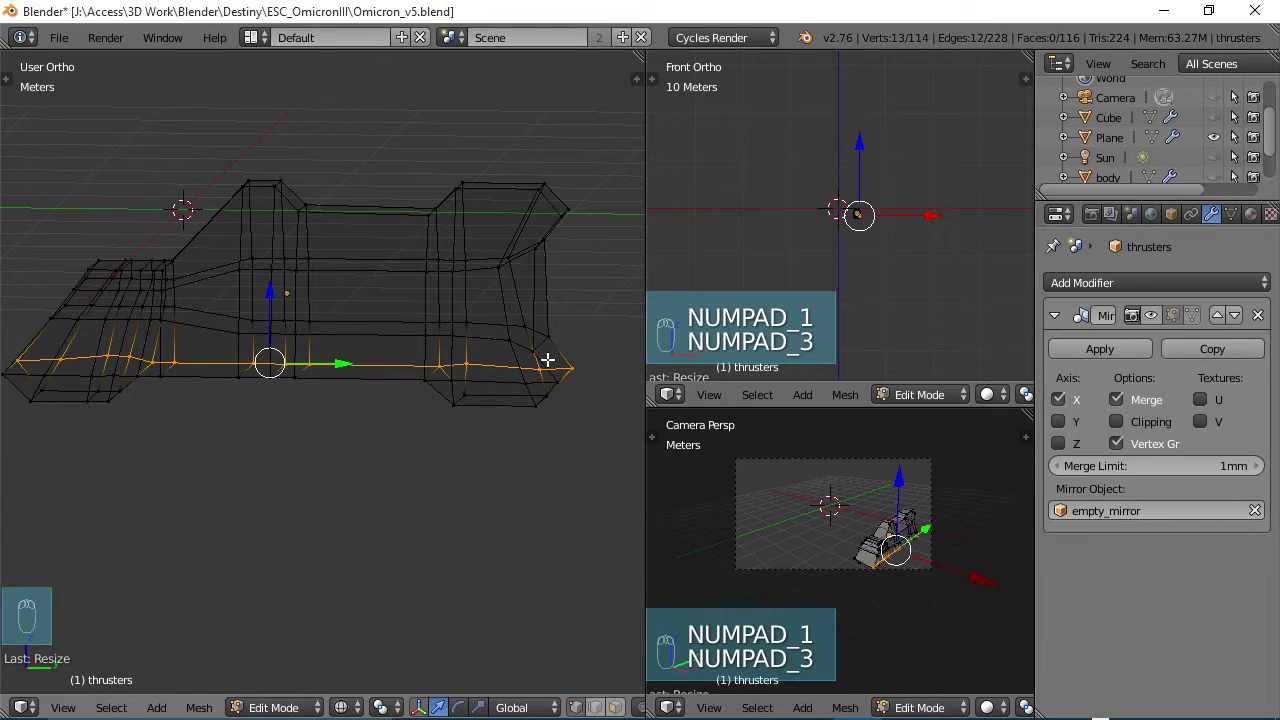
middle_click_drag(438, 381, 491, 394)
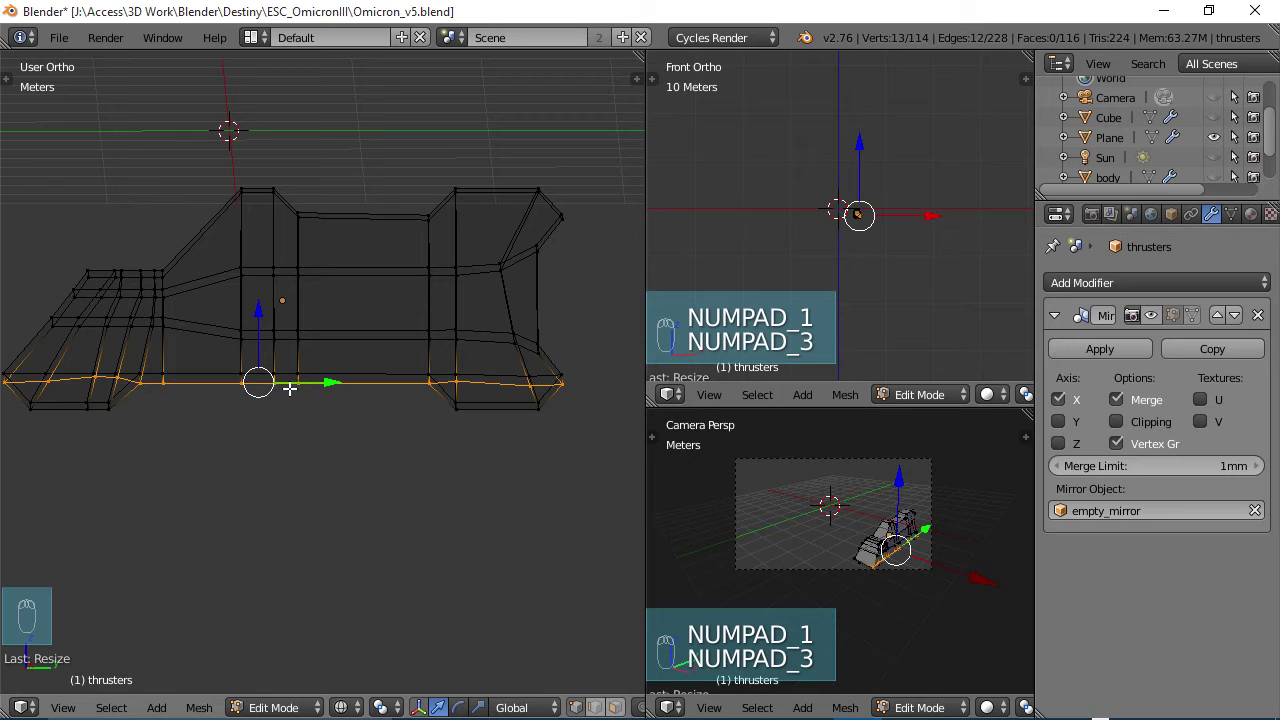
key("s")
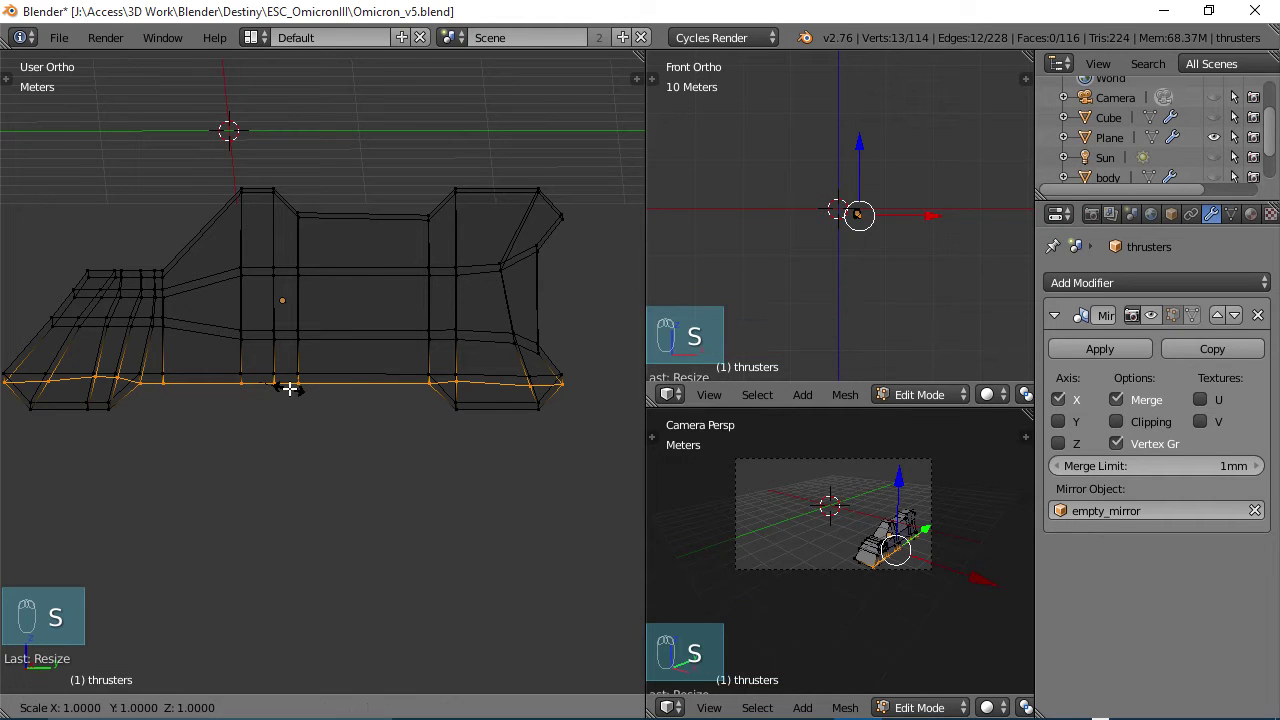
key("z")
key("0")
key("Return")
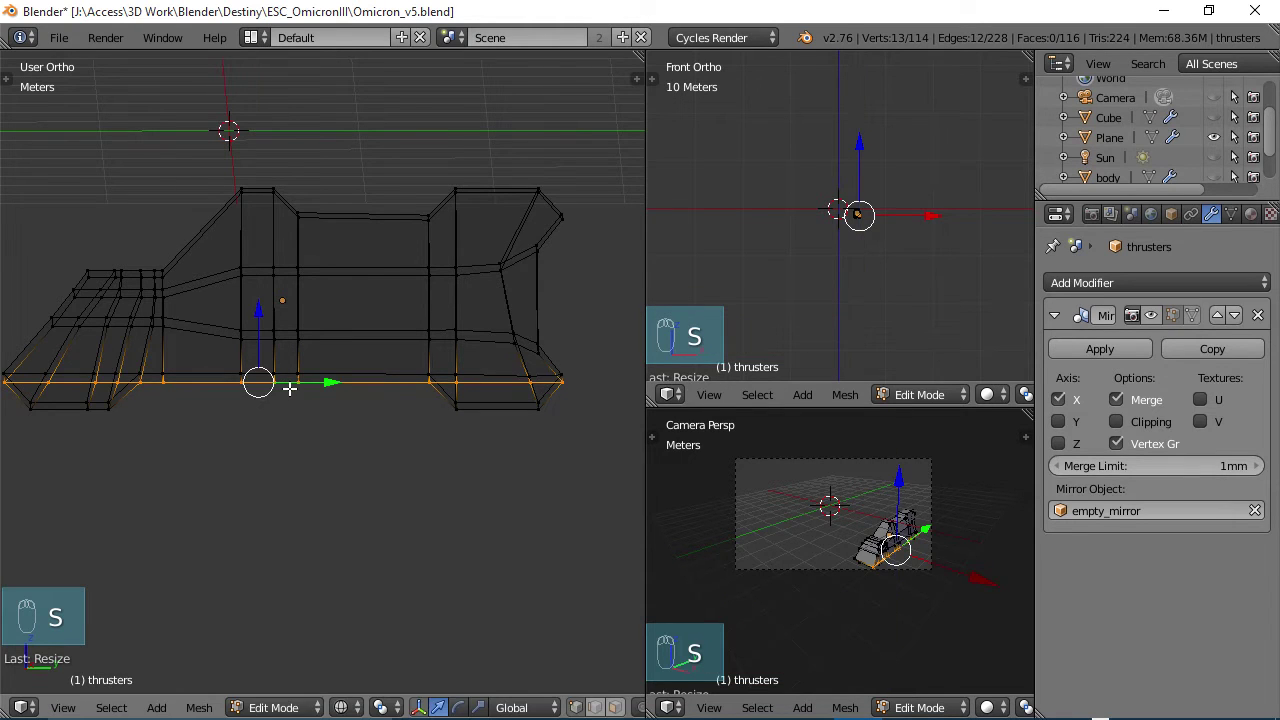
Select the vertices along the thruster's inner lower cut line and level them by scaling to 0 along Z
middle_click_drag(408, 402, 288, 422)
middle_click_drag(464, 429, 263, 377)
key("b")
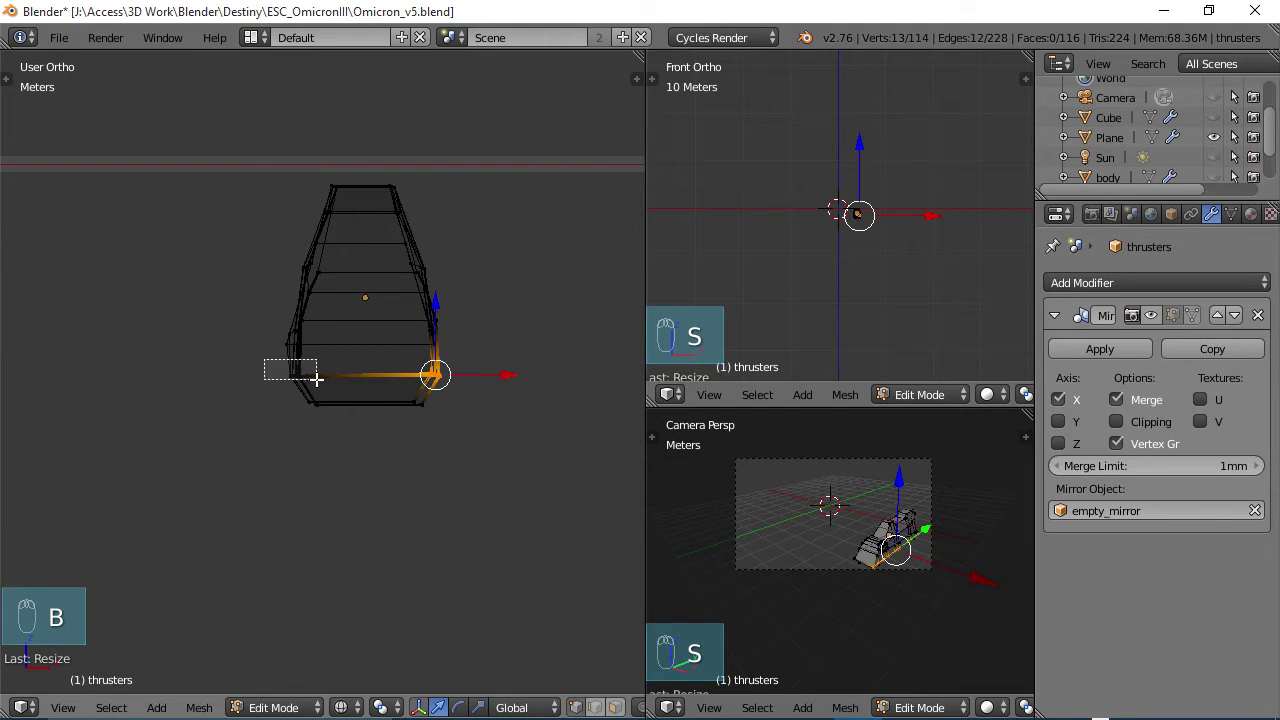
left_click_drag(316, 379, 318, 380)
right_click(405, 372)
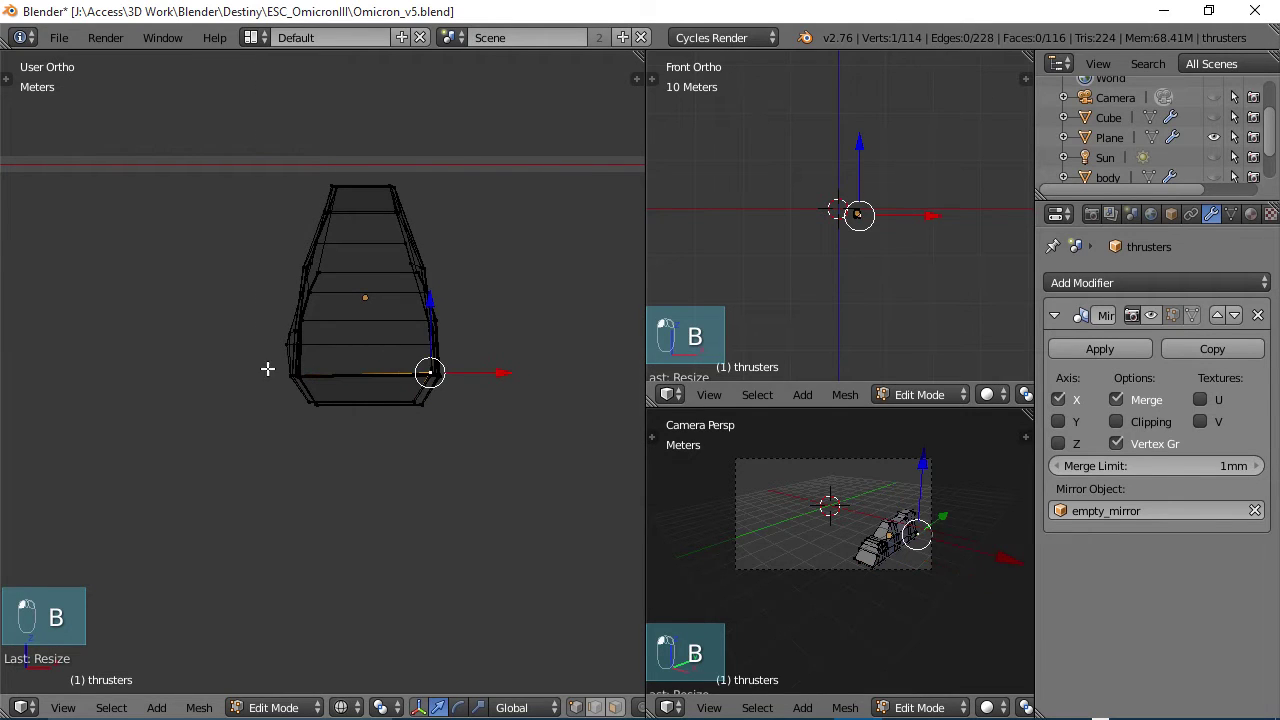
right_click(300, 376)
key("b")
left_click_drag(271, 363, 318, 384)
middle_click_drag(321, 378, 464, 402)
key("s")
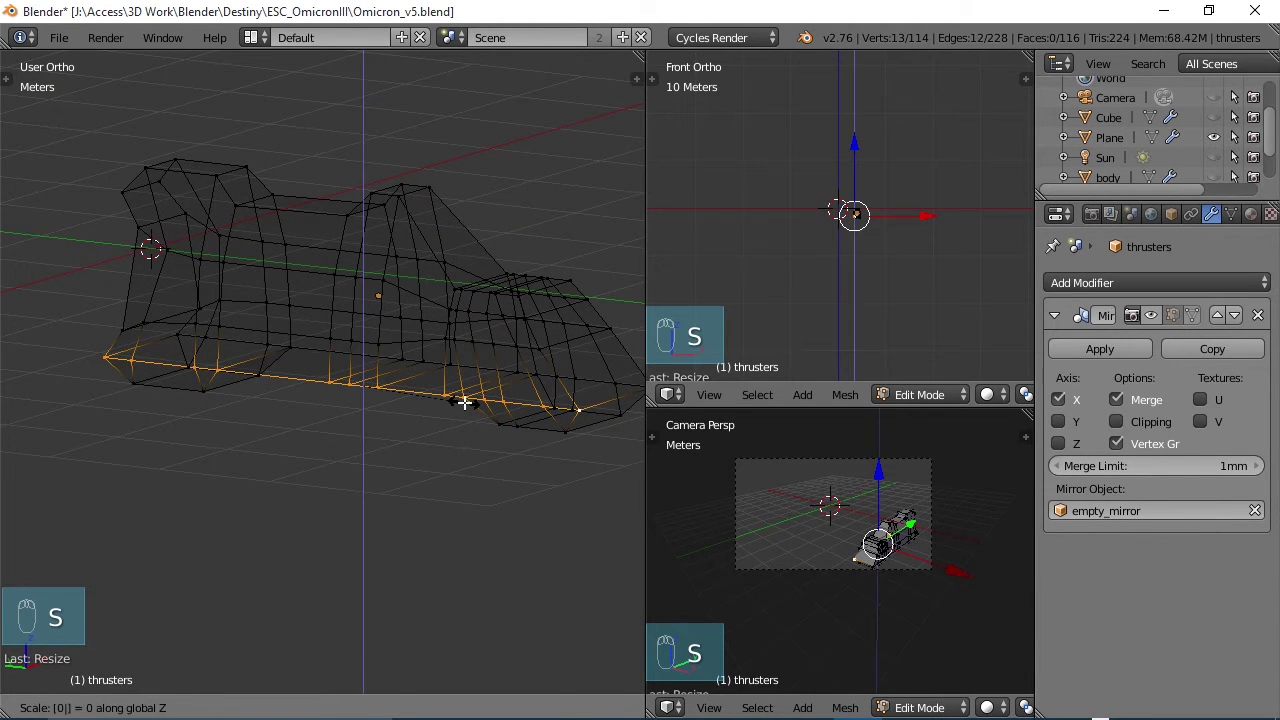
left_click(465, 401)
Deselect the whole thruster mesh and return to solid shading
scroll(470, 390, "down", 2)
key("a")
mouse_move(449, 383)
middle_mouse_down()
mouse_move(257, 380)
mouse_move(377, 389)
mouse_move(389, 403)
mouse_move(505, 394)
mouse_move(81, 367)
mouse_move(180, 383)
mouse_move(254, 354)
mouse_move(243, 337)
mouse_move(370, 400)
mouse_move(356, 380)
middle_mouse_up()
key("z")
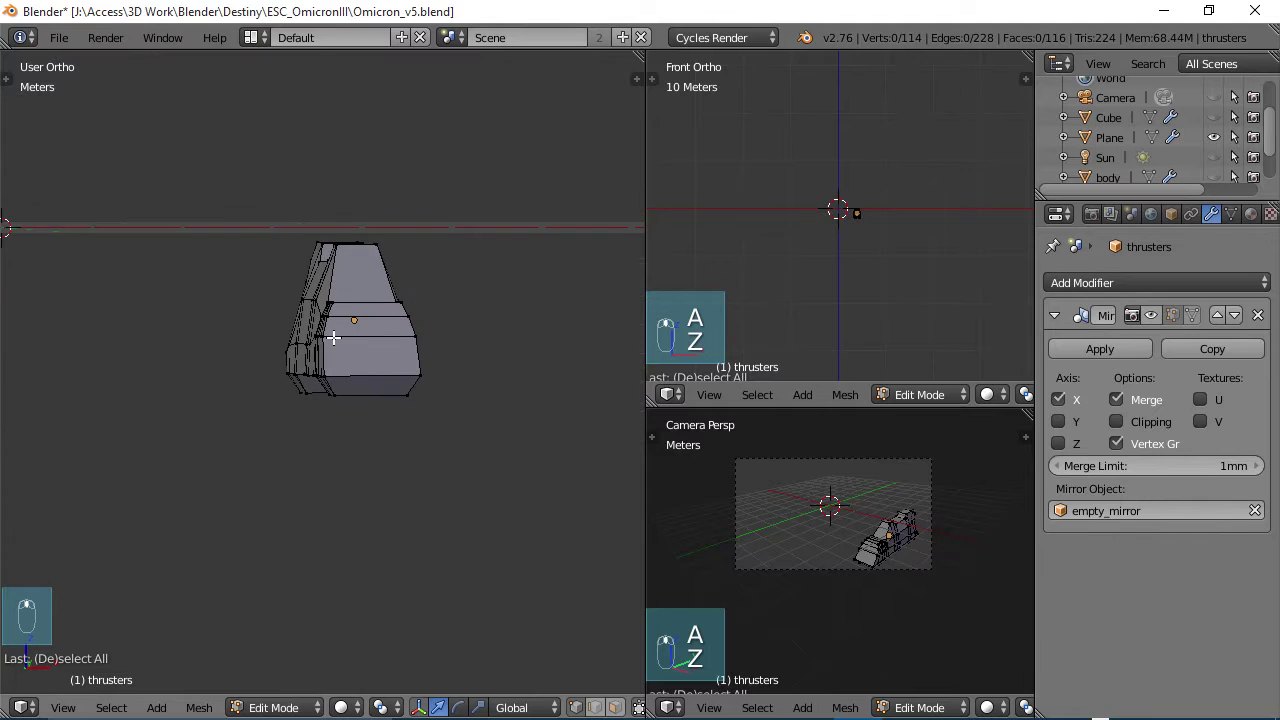
Select the edge loop around the thruster above its lower flares and level it by scaling to 0 along Z
middle_click_drag(363, 357, 411, 345)
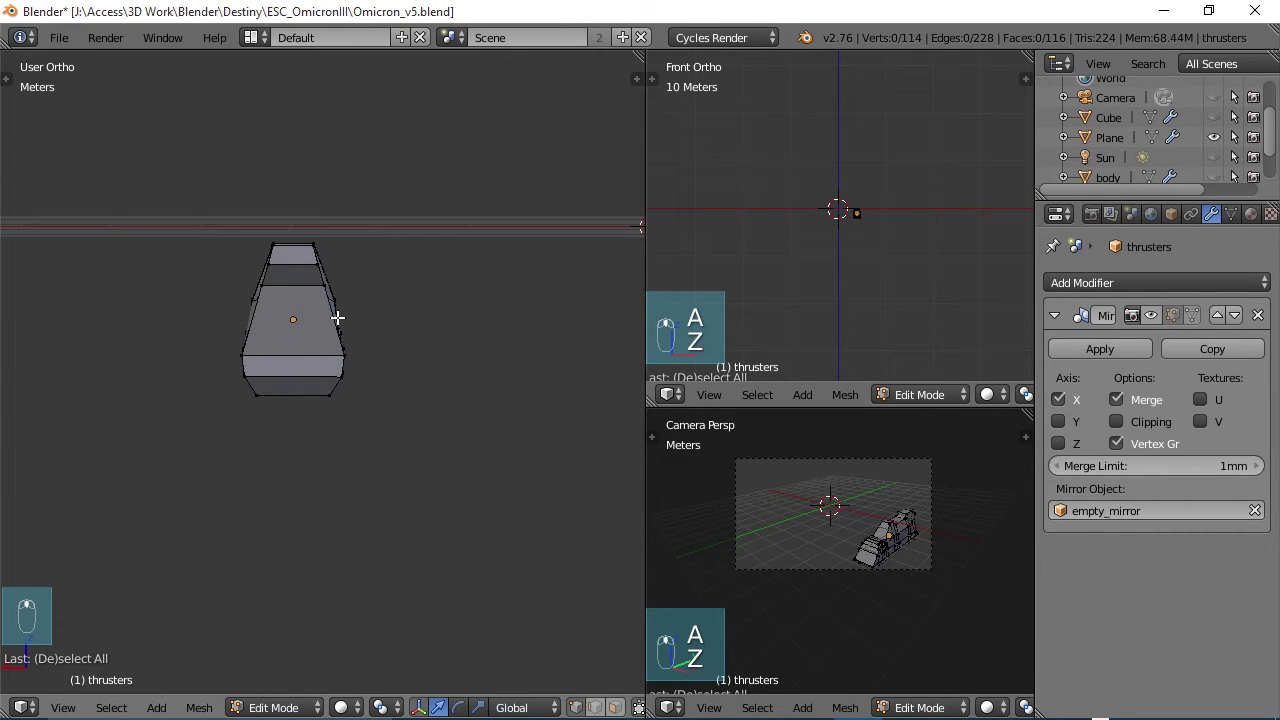
middle_click_drag(302, 336, 126, 318)
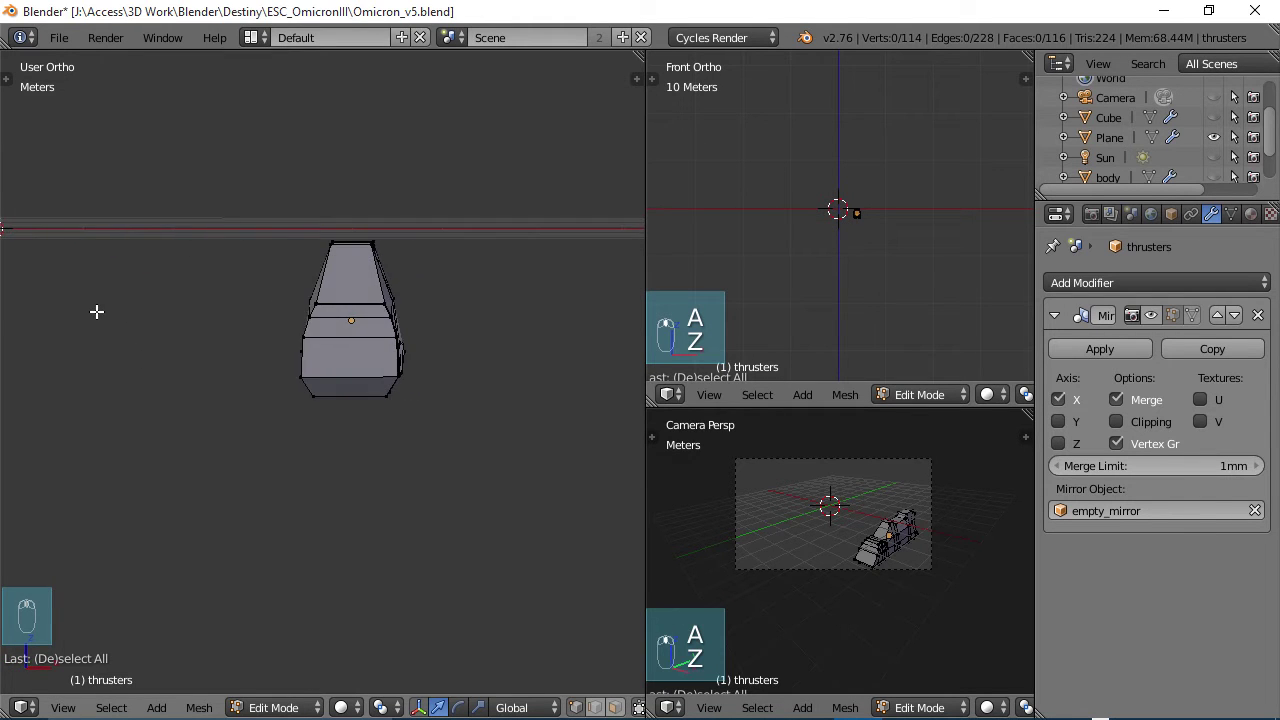
middle_click_drag(144, 313, 411, 340)
right_click(421, 330, "alt")
type("s")
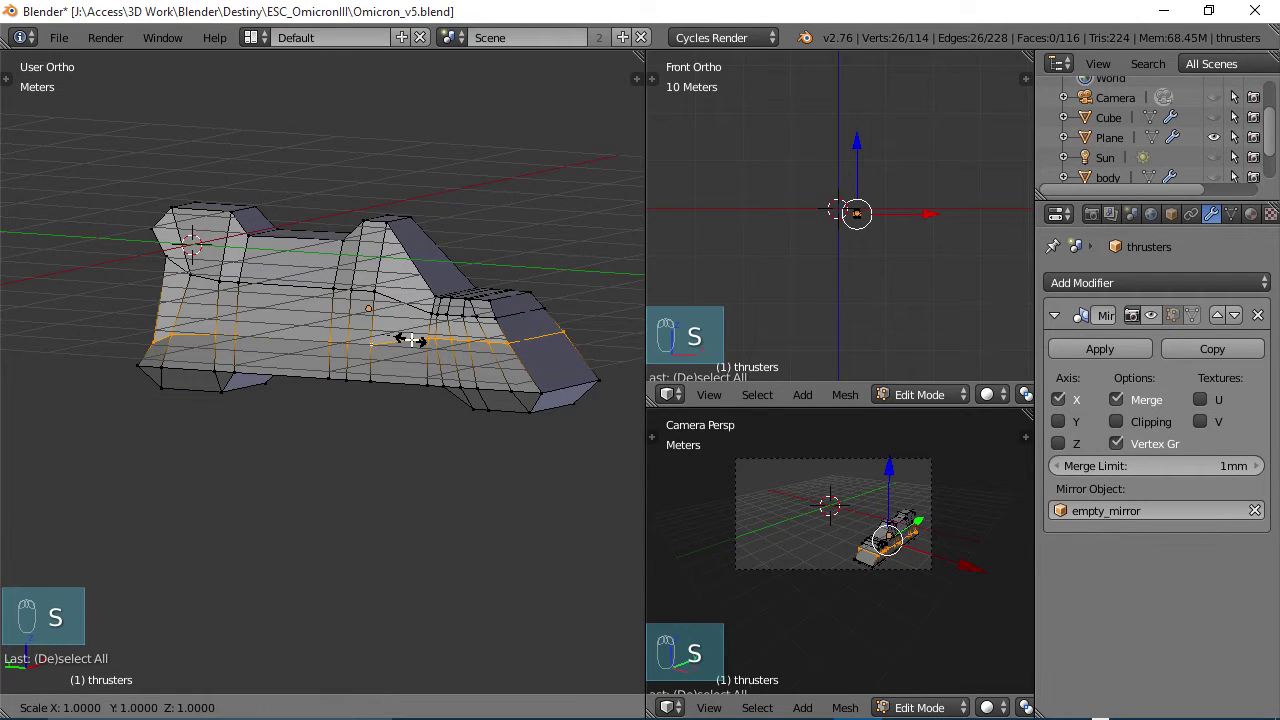
type("z0")
key("Return")
middle_click_drag(422, 345, 486, 350)
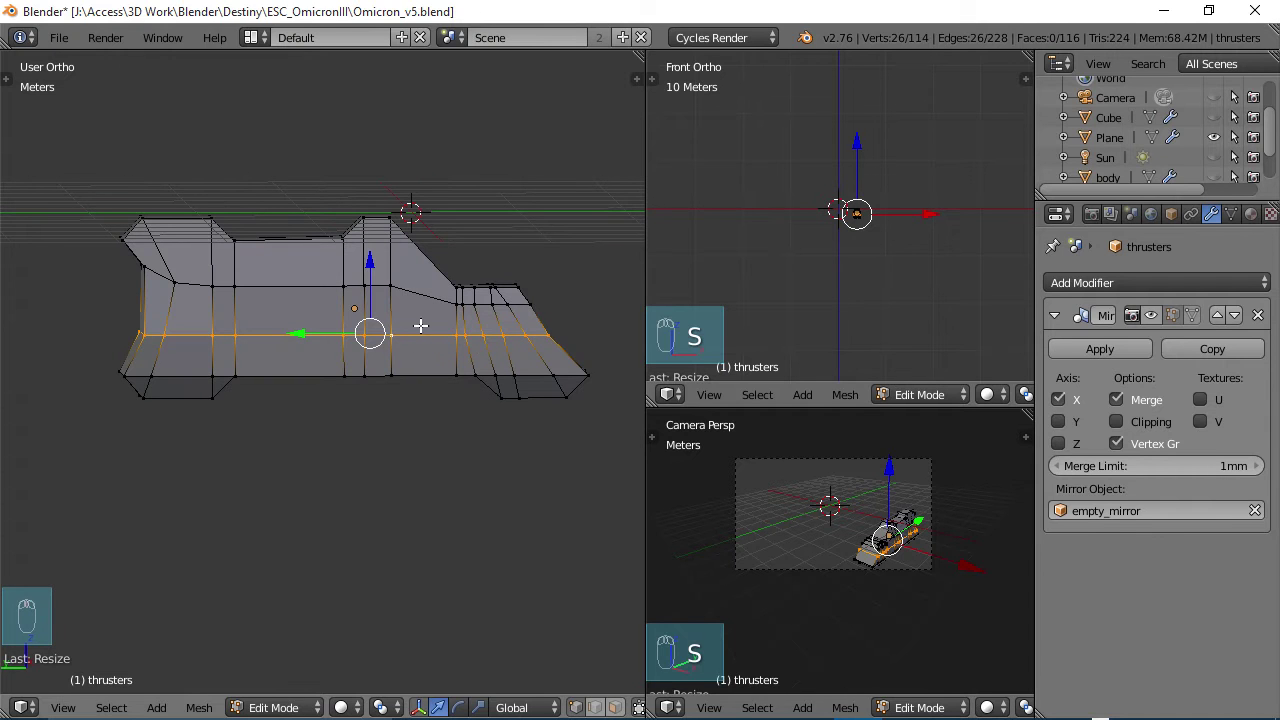
Lower the edge loop along Z to the bottom line of the inset panel in the left-view reference, checking in wireframe
left_click_drag(370, 262, 376, 273)
key("ctrl+KP_3")
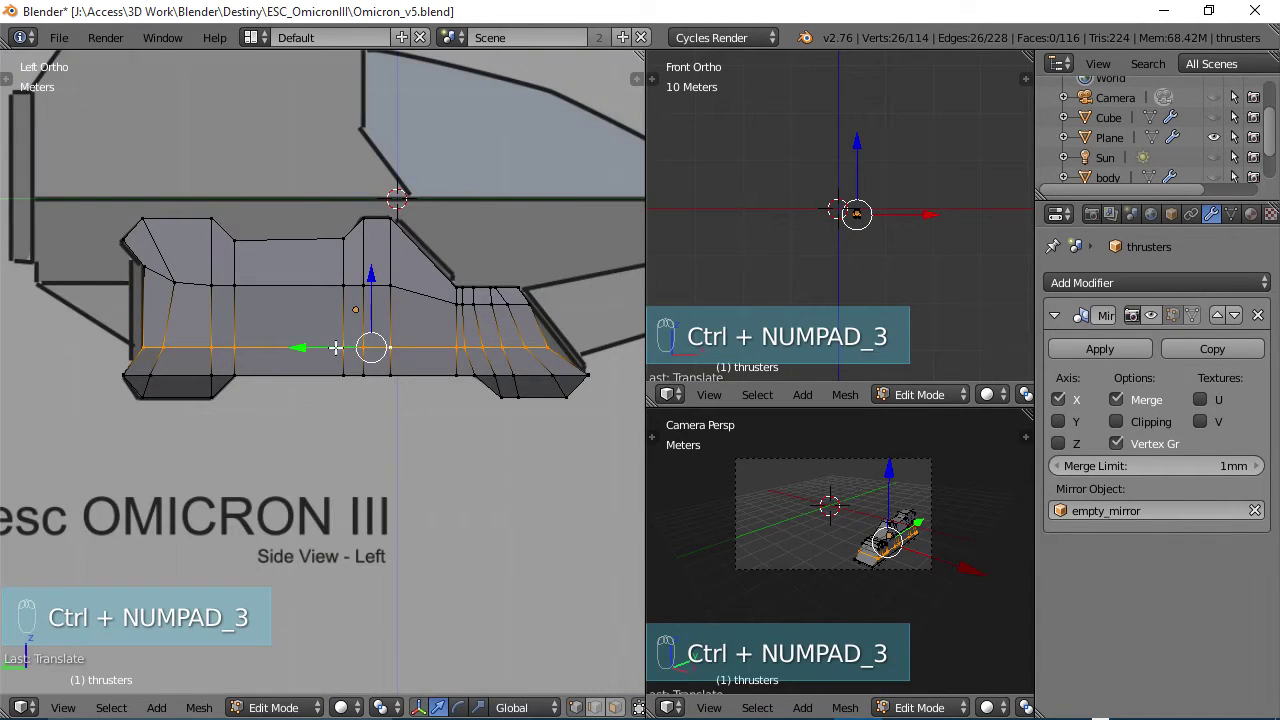
scroll(322, 347, "up", 3)
key("z")
scroll(322, 347, "down", 2)
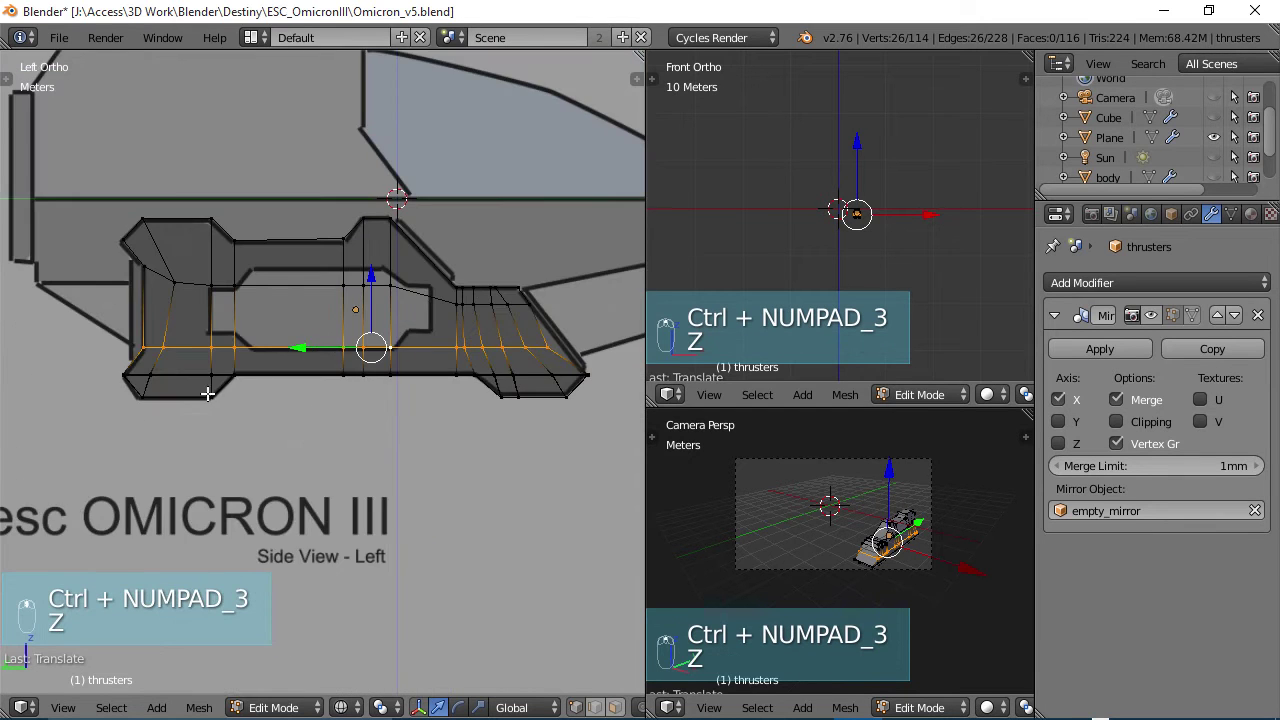
scroll(257, 388, "up", 4)
scroll(186, 383, "up", 2, "ctrl")
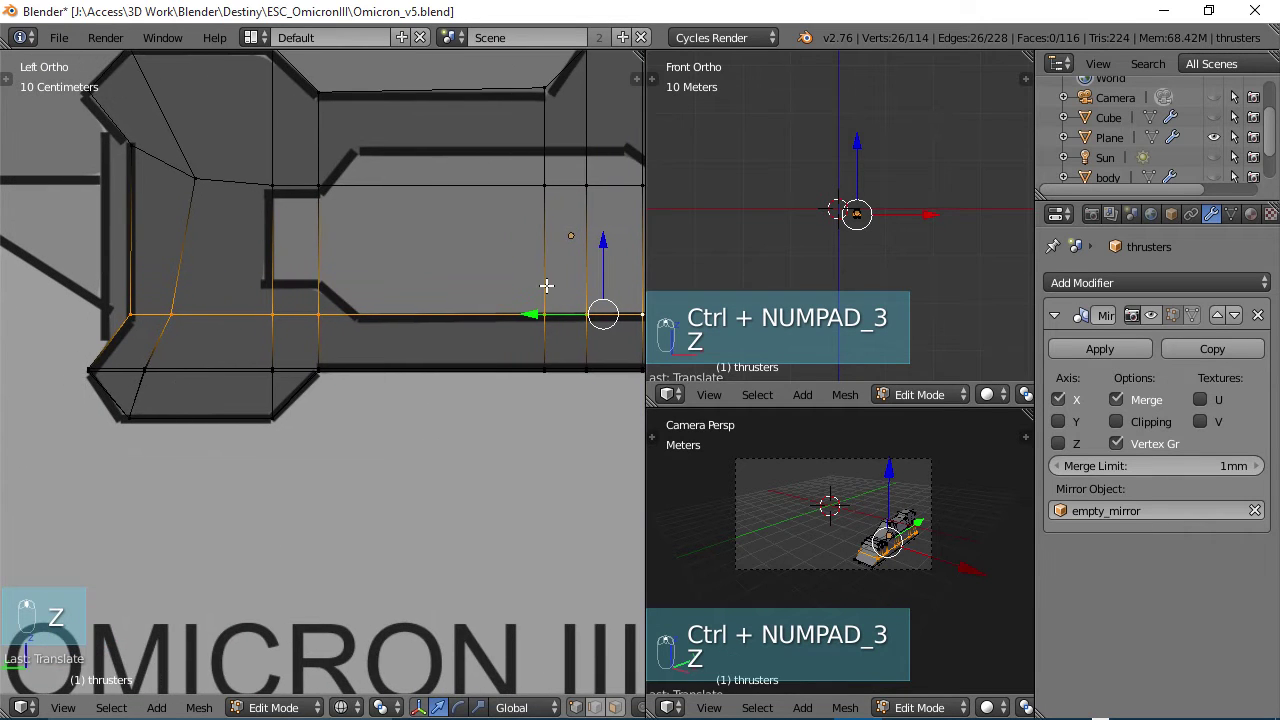
left_click_drag(603, 239, 604, 245)
Select the edge loop's foremost vertices at the sloped front end and slide them forward along Y toward the slanted reference outline
middle_click_drag(409, 246, 4, 239, "shift")
scroll(194, 246, "down", 2)
middle_click_drag(350, 324, 198, 316, "shift")
scroll(262, 331, "up", 3)
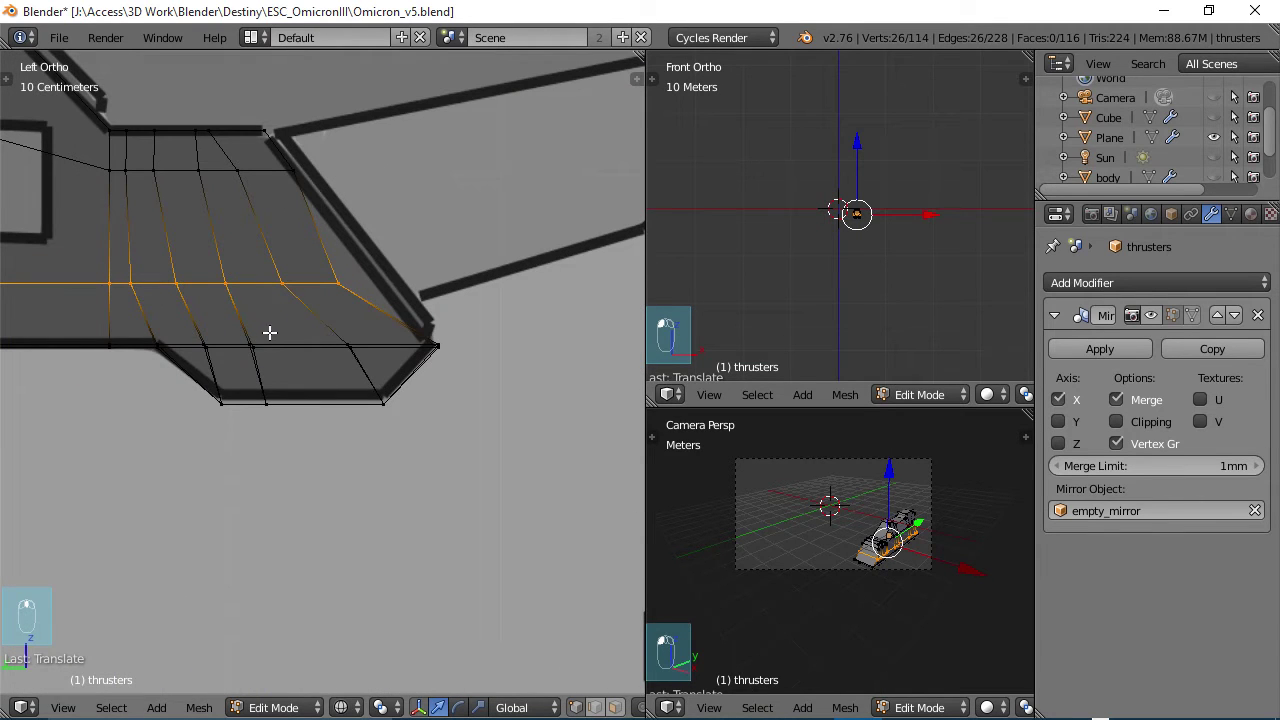
right_click(336, 284)
key("c")
left_click_drag(238, 286, 366, 283)
right_click(366, 284)
left_click_drag(213, 284, 255, 275)
Select only the rearmost of the shifted vertex pairs and slide it back along Y by about 12 cm
key("c")
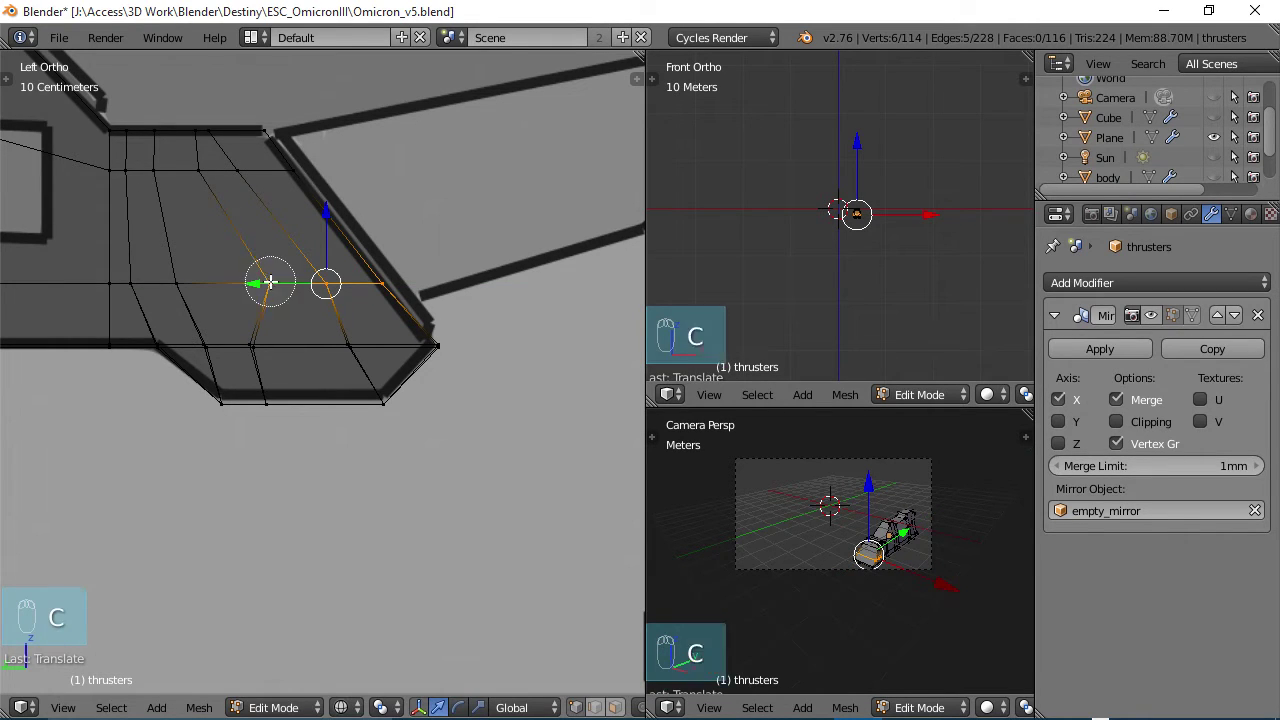
right_click(270, 282)
left_click_drag(270, 282, 188, 287)
right_click(261, 266)
key("c")
left_click(262, 276)
right_click(271, 298)
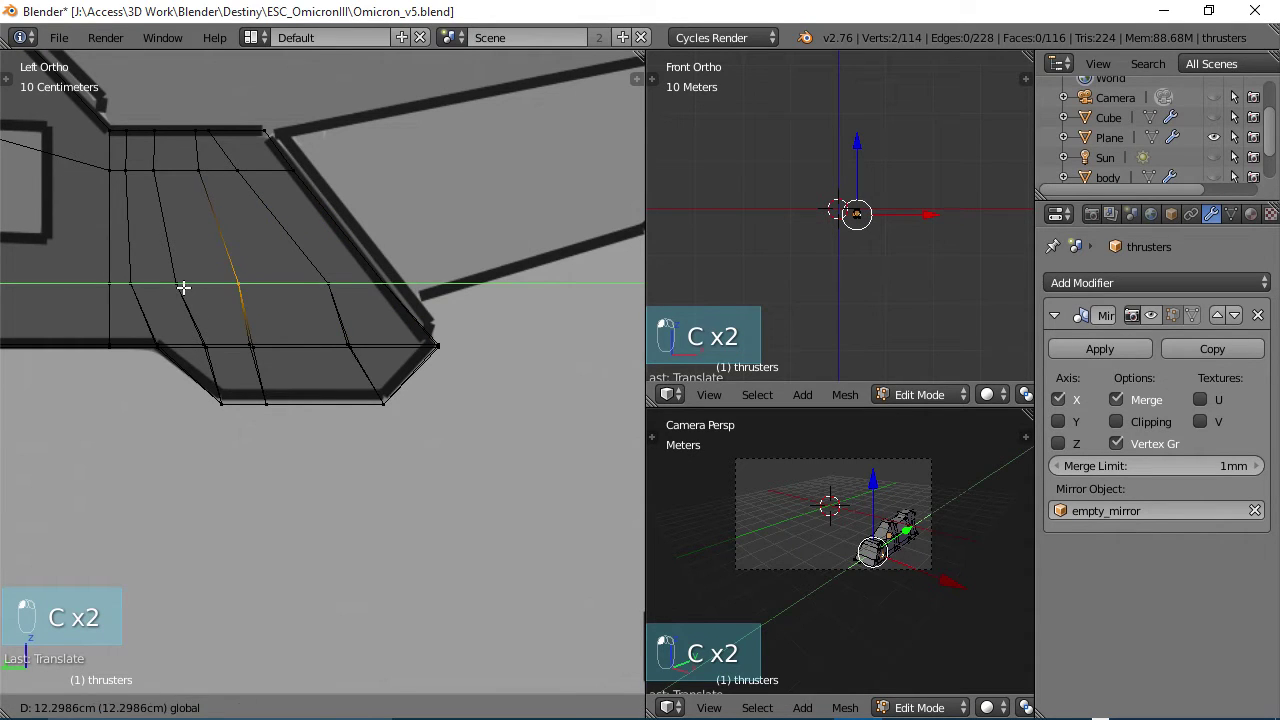
left_click(184, 288)
Select the loop's vertex pair just behind the slanted front edge and slide it back along Y to straighten its edge line
right_click(329, 284)
key("c")
left_click(320, 270)
right_click(338, 303)
left_click_drag(280, 284, 268, 284)
left_click(267, 284)
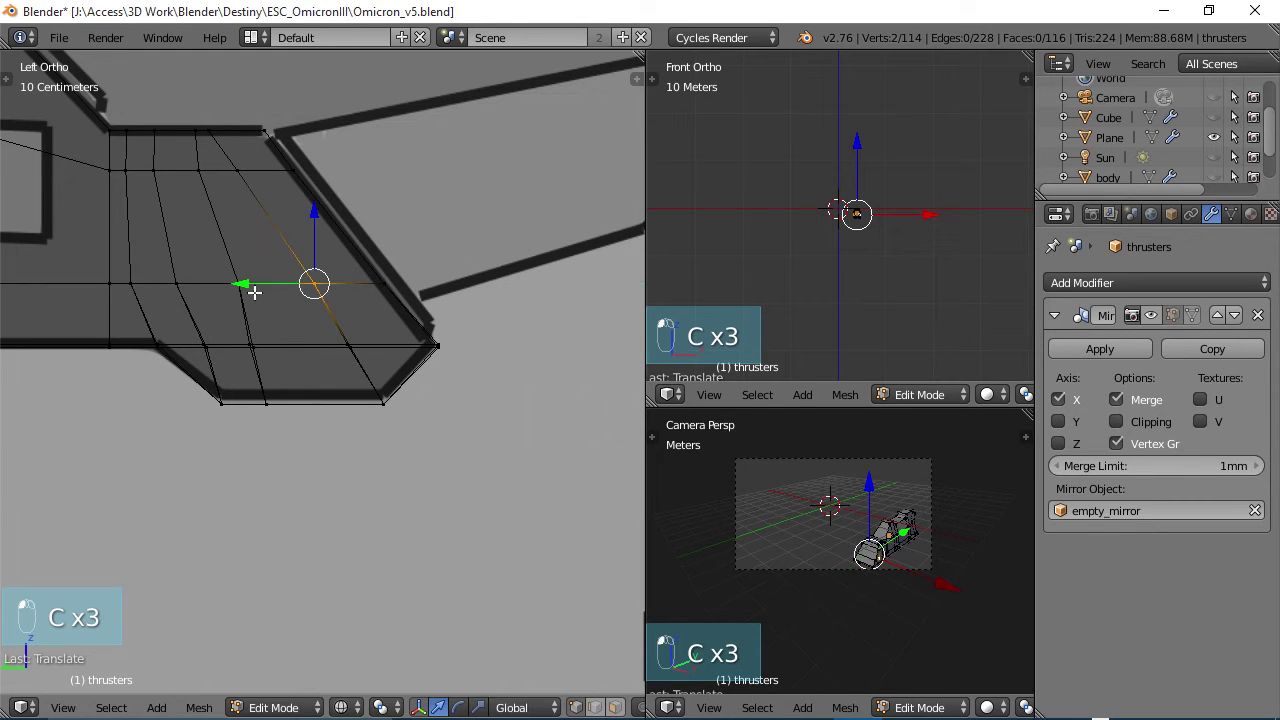
Slide the two remaining vertex pairs at the back of the sloped section forward along Y to straighten their edge lines
key("c")
left_click(175, 284)
right_click(189, 294)
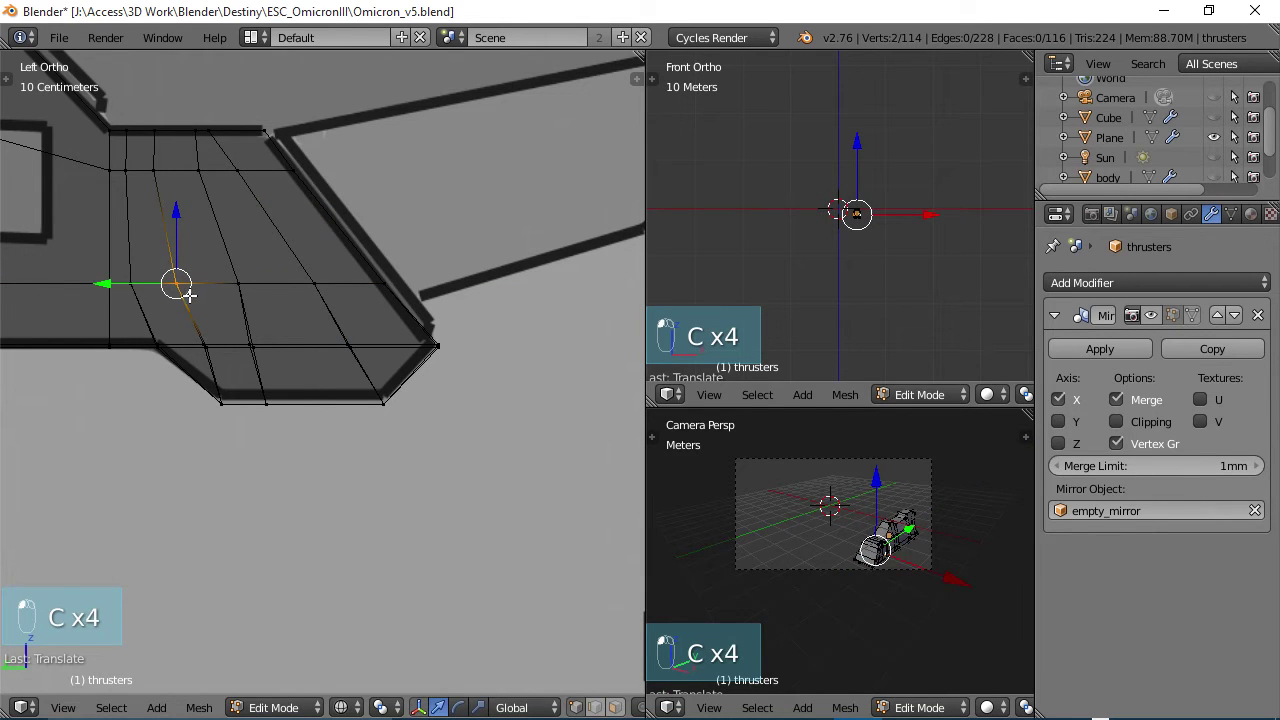
right_click(130, 283)
key("c")
left_click(135, 280)
right_click(133, 282)
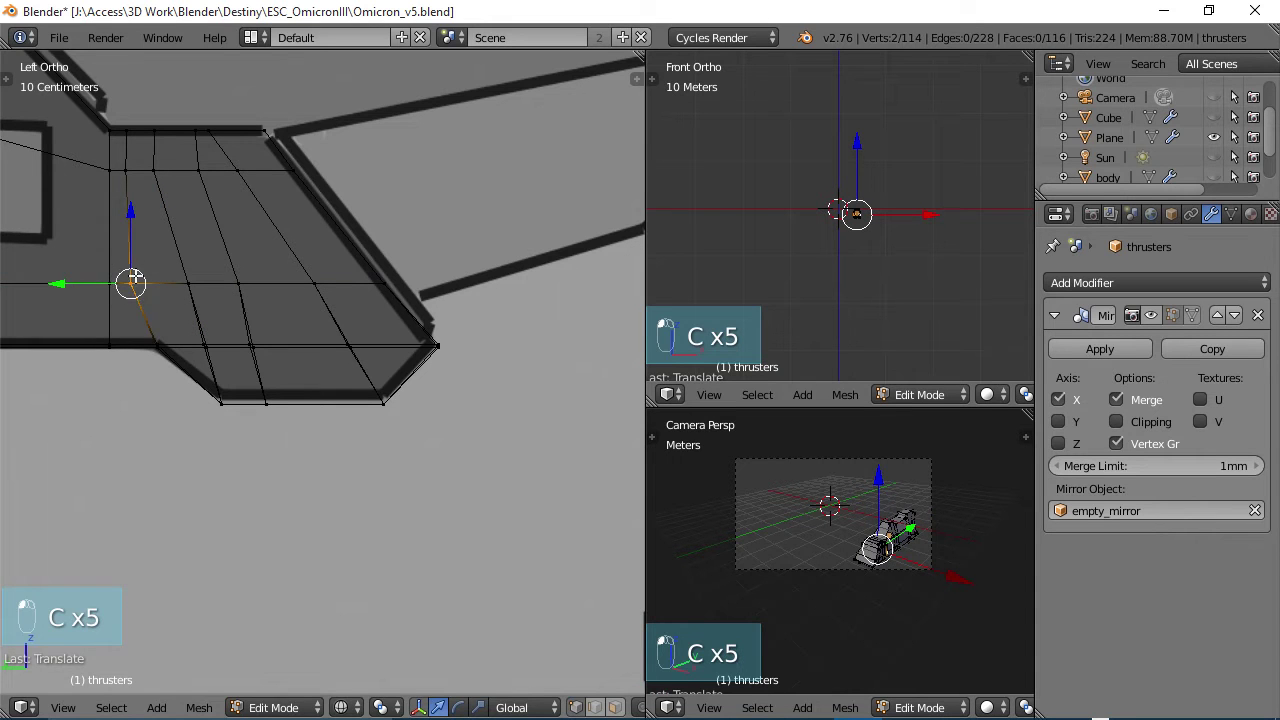
left_click_drag(88, 282, 100, 283)
Return the viewport to solid shading with the whole thruster in view
scroll(254, 277, "down", 3)
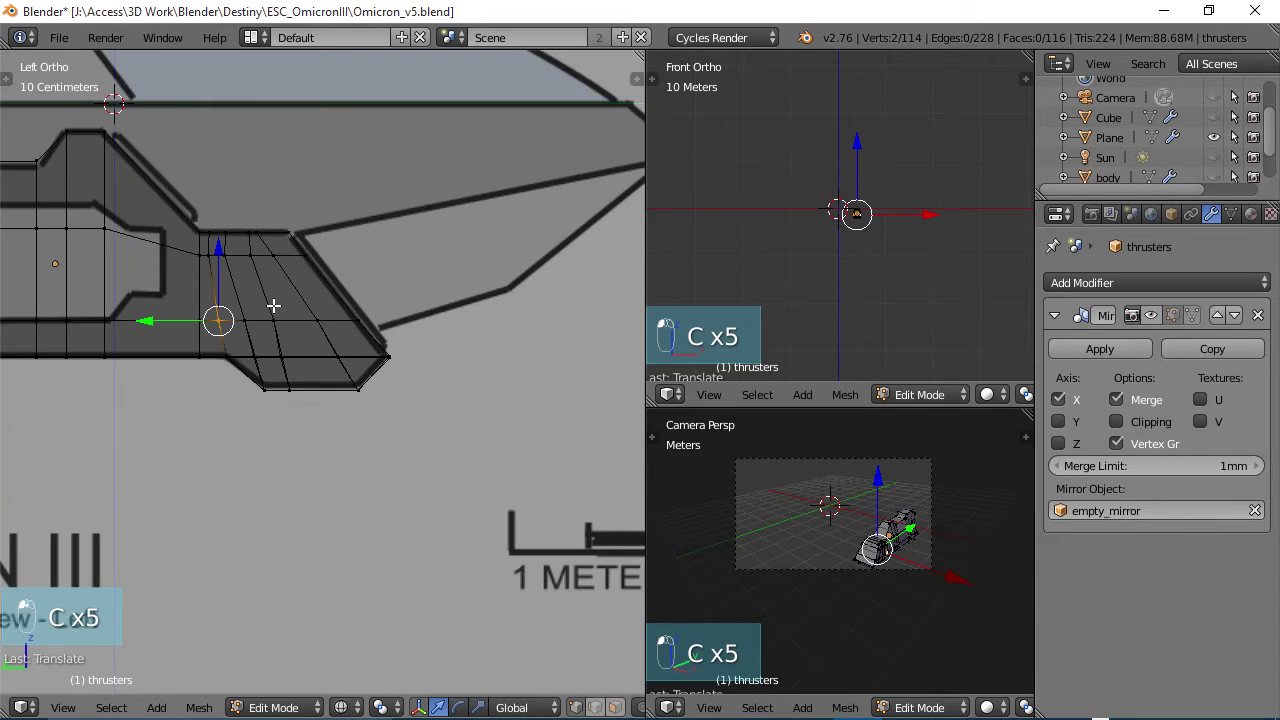
mouse_move(281, 309)
middle_mouse_down("shift")
mouse_move(385, 338)
mouse_move(468, 333)
mouse_move(371, 351)
mouse_move(271, 347)
mouse_move(297, 357)
mouse_move(480, 360)
mouse_move(505, 347)
middle_mouse_up("shift")
scroll(478, 338, "down", 2)
key("z")
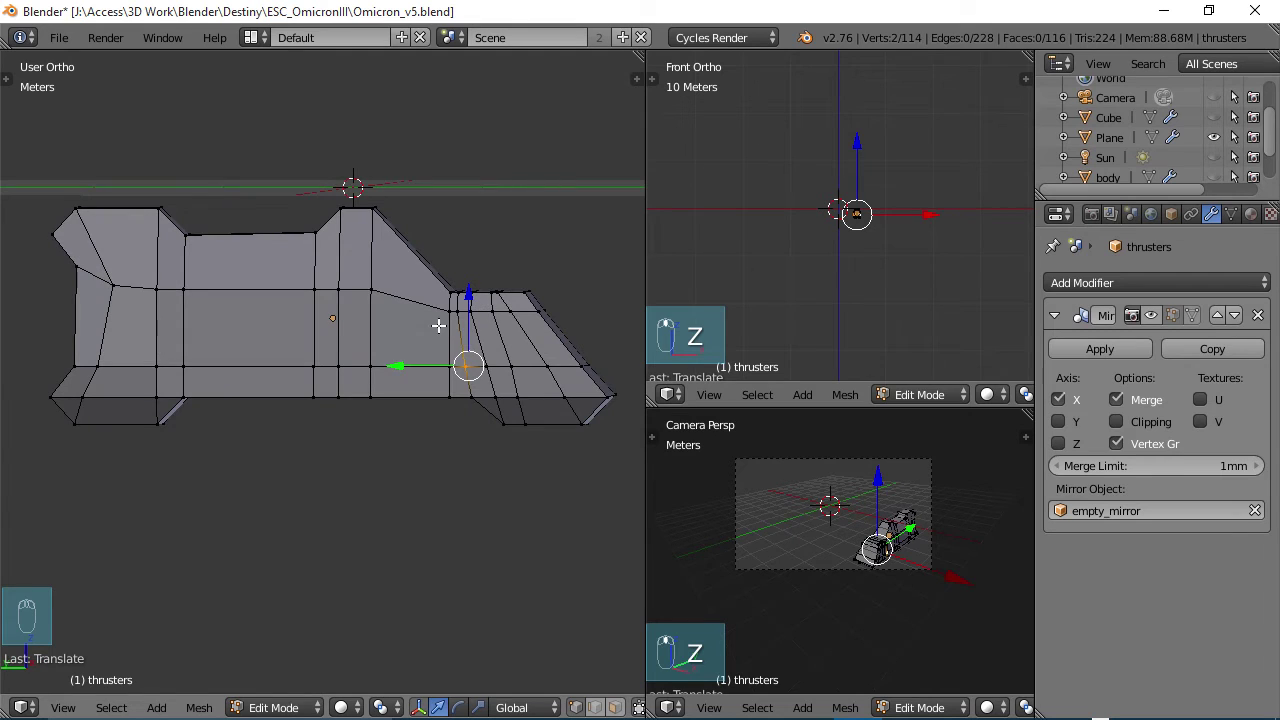
middle_click_drag(346, 318, 390, 340, "shift")
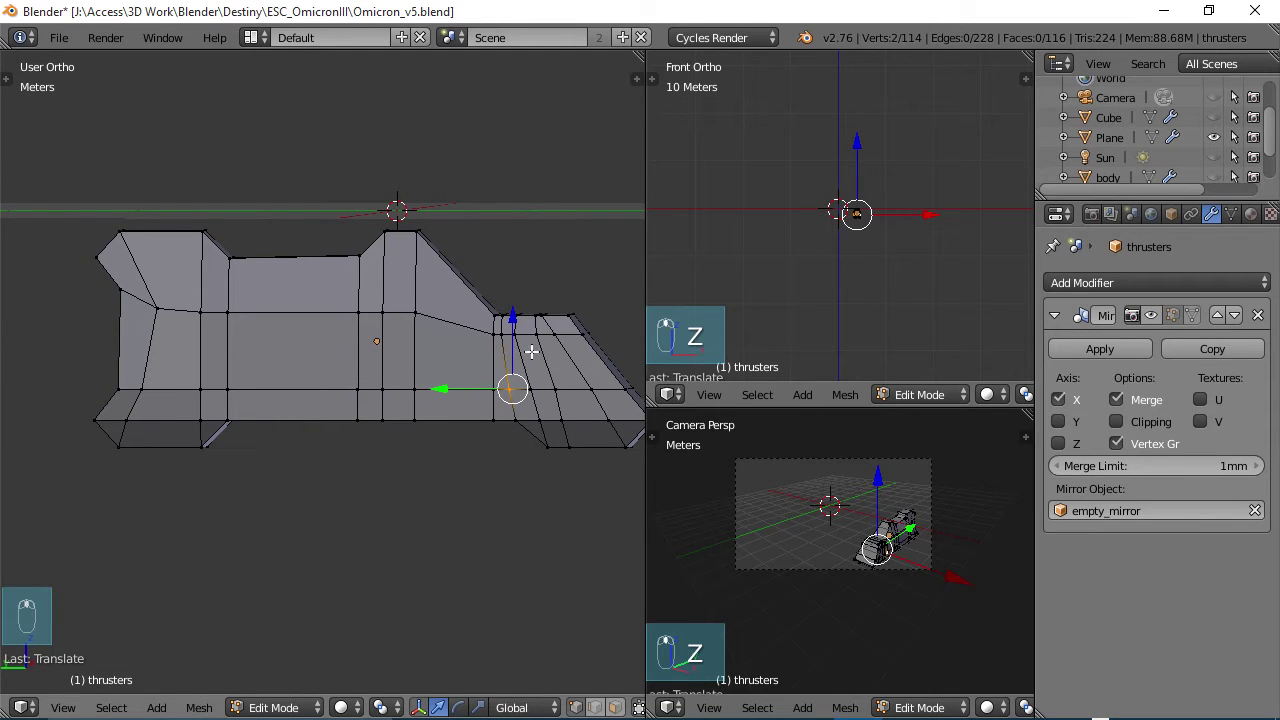
Select the thruster's upper edge loop and try to flatten it along X
middle_click_drag(536, 351, 218, 329)
left_click(306, 319, "alt")
key("s")
key("x")
key("0")
key("Return")
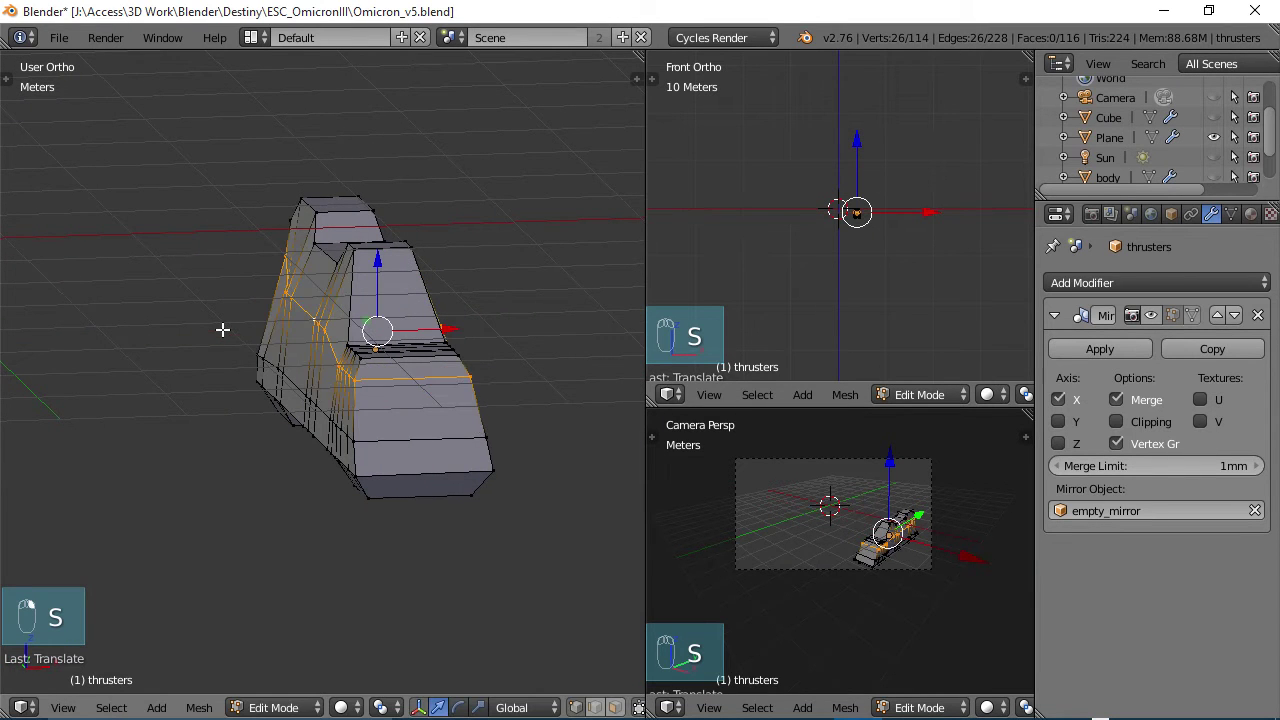
Deselect part of the upper loop beyond the thruster's inner side and snap the 3D cursor back to the centre
middle_click_drag(223, 329, 231, 364)
right_click(319, 389)
key("c")
left_click_drag(303, 289, 326, 386)
right_click(331, 398)
left_click(320, 392)
mouse_move(320, 392)
middle_mouse_down()
mouse_move(383, 423)
mouse_move(423, 417)
middle_mouse_up()
key("c")
left_click(182, 305)
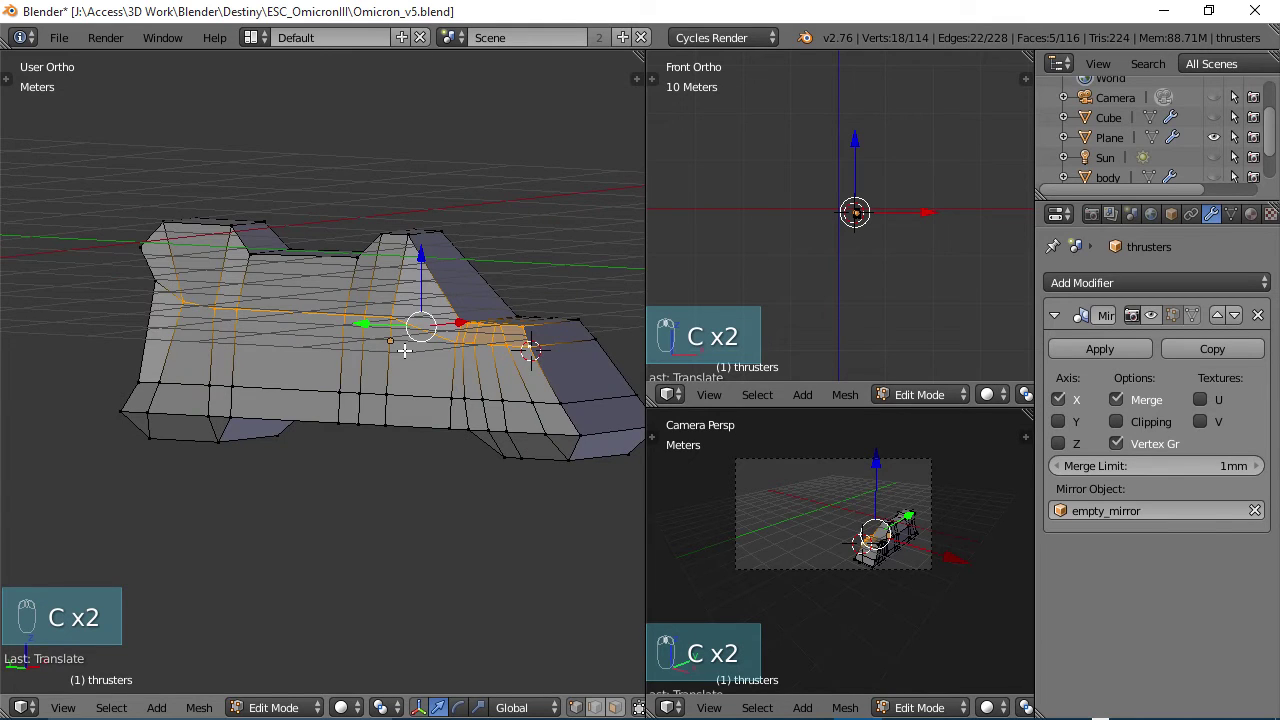
mouse_move(404, 350)
middle_mouse_down()
mouse_move(390, 340)
mouse_move(409, 344)
middle_mouse_up()
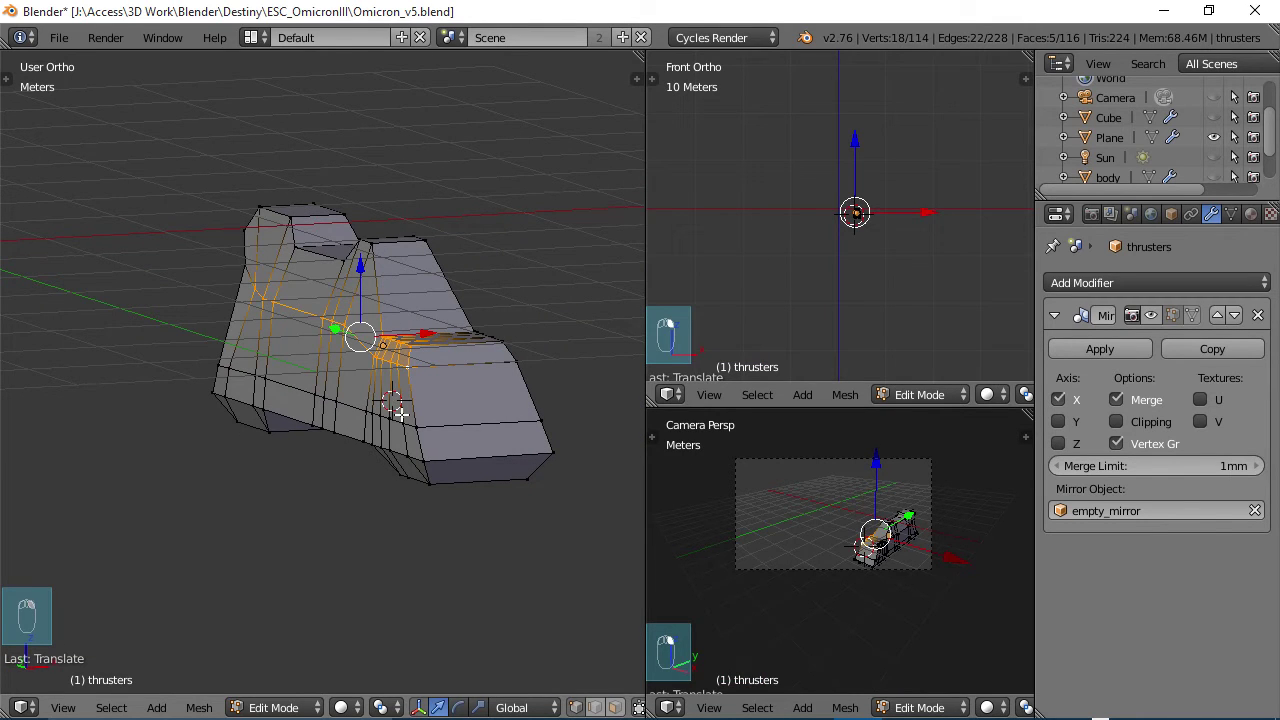
key("shift+s")
left_click(343, 507)
Reduce the selection to the inner side's upper-line vertices and flatten them along X by scaling
middle_click_drag(400, 372, 532, 383)
key("c")
mouse_move(504, 307)
middle_mouse_down()
mouse_move(556, 308)
mouse_move(360, 355)
mouse_move(266, 349)
mouse_move(457, 351)
mouse_move(430, 356)
middle_mouse_up()
right_click(557, 308)
key("s")
left_click(431, 354)
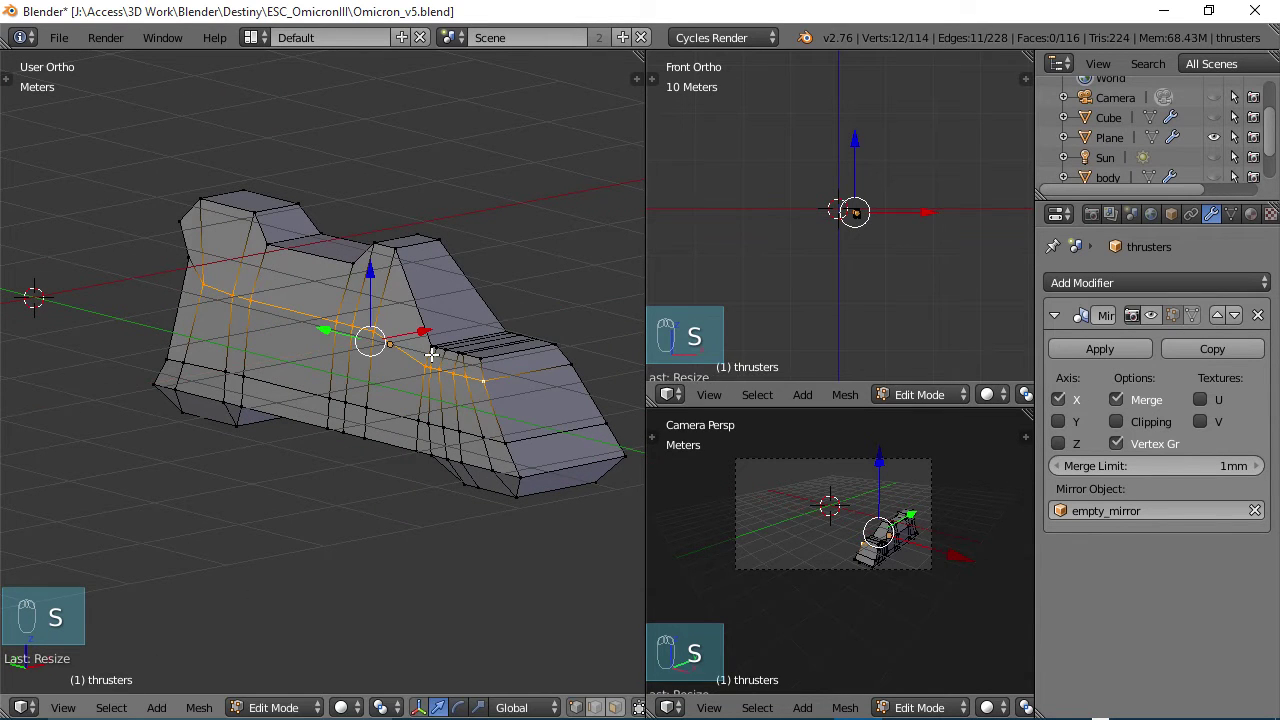
Shift the flattened inner upper line along X in front view to match the reference outline
middle_click_drag(374, 321, 268, 307)
key("KP_1")
scroll(375, 260, "up", 3)
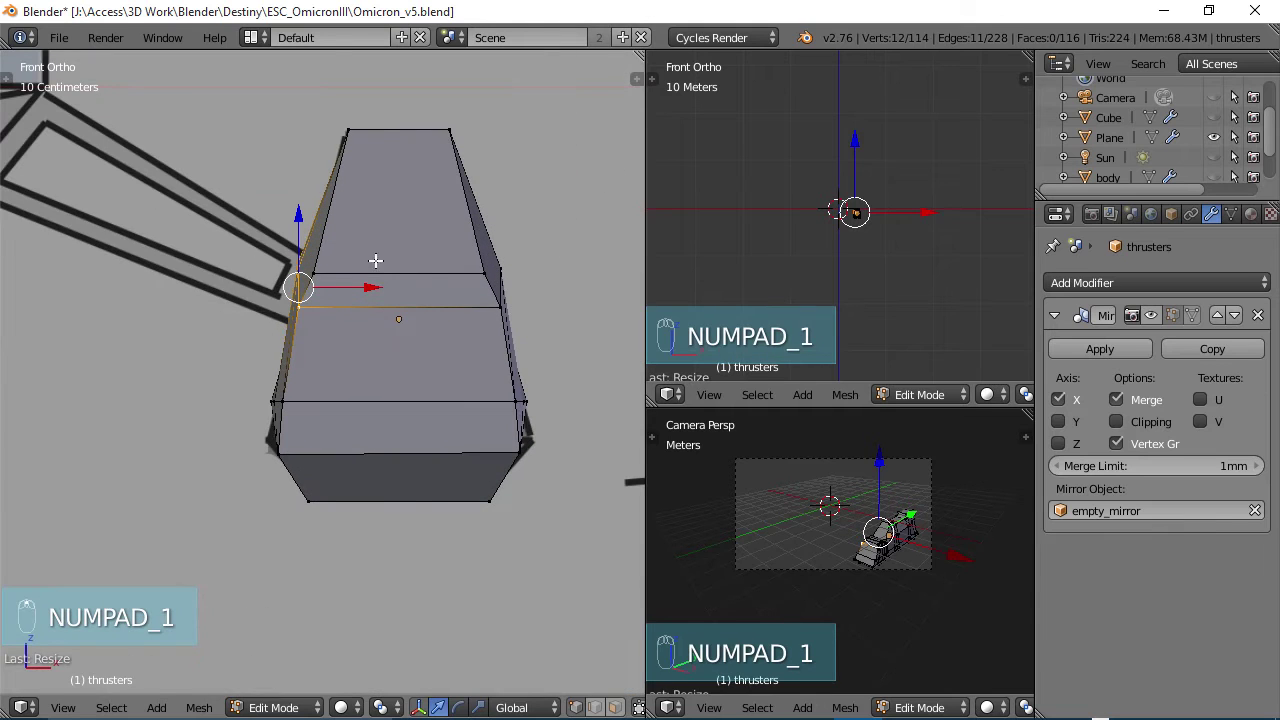
left_click_drag(375, 287, 386, 286)
middle_click_drag(273, 410, 306, 413)
key("KP_1")
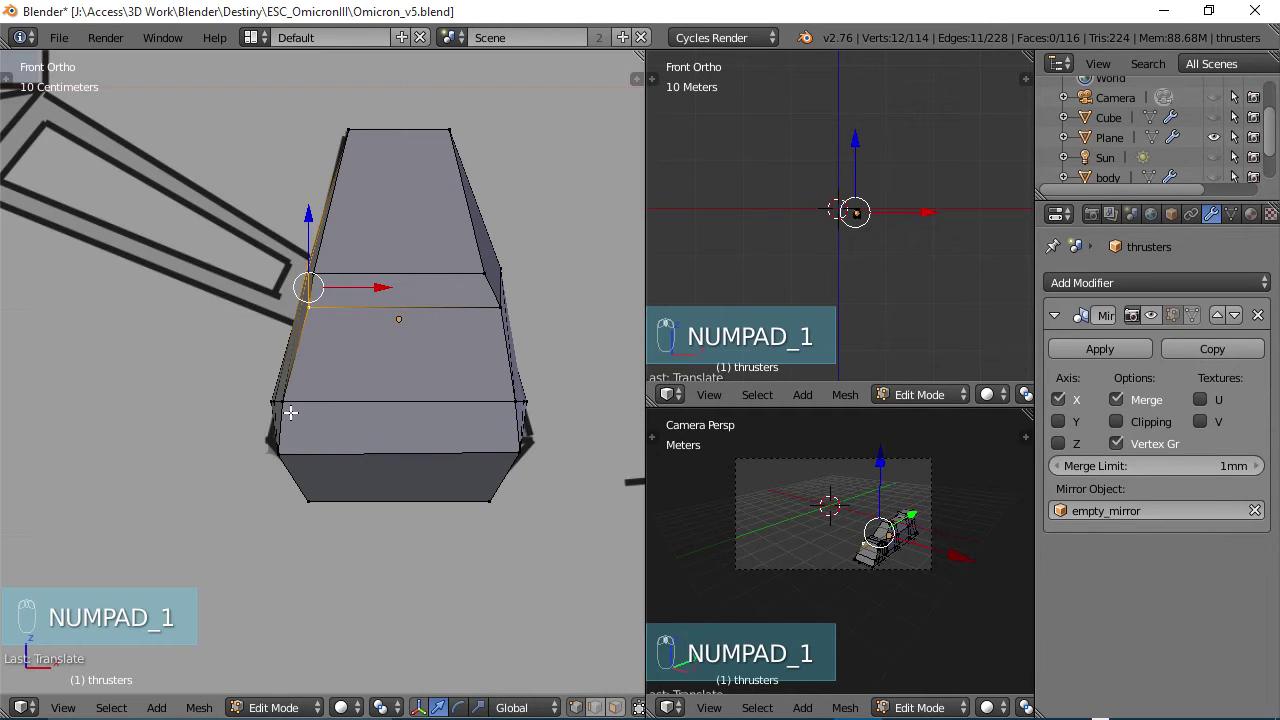
Select the two protruding inner vertices on the lower cut line and move them about 3.6 cm along X
key("b")
left_click_drag(262, 384, 290, 410)
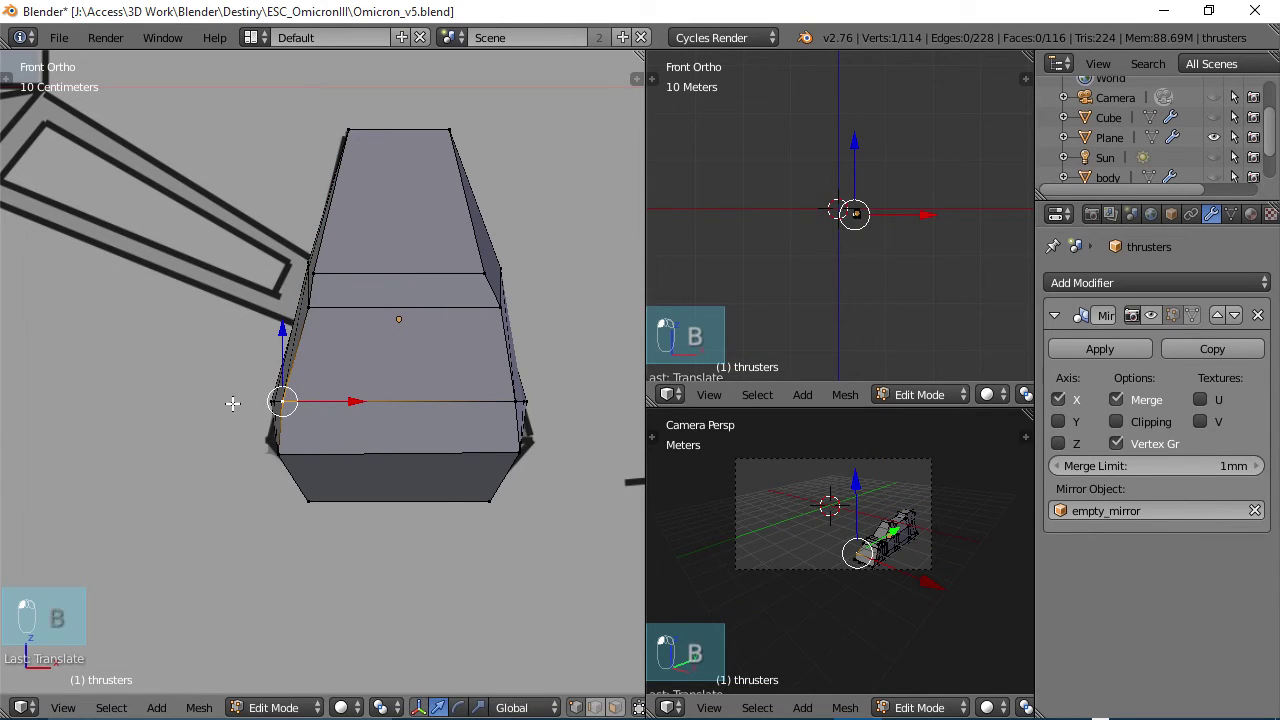
right_click(485, 389)
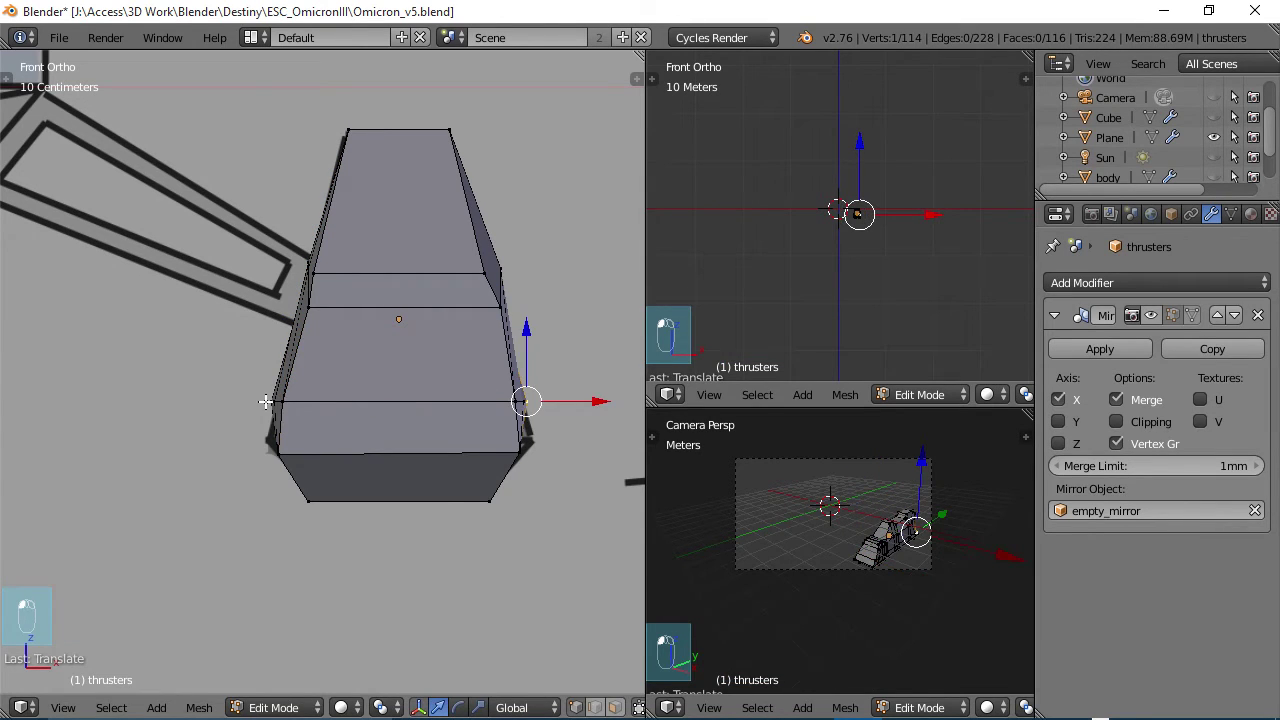
key("b")
left_click_drag(260, 392, 274, 408)
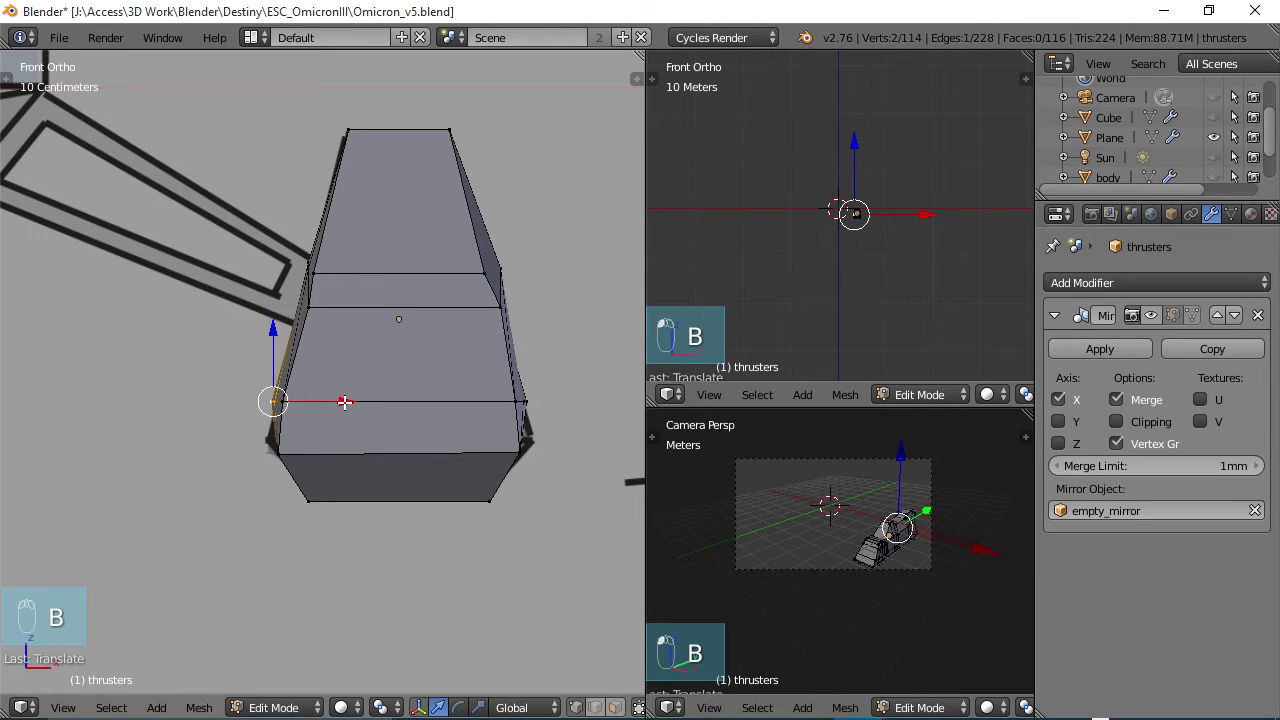
key("g")
key("x")
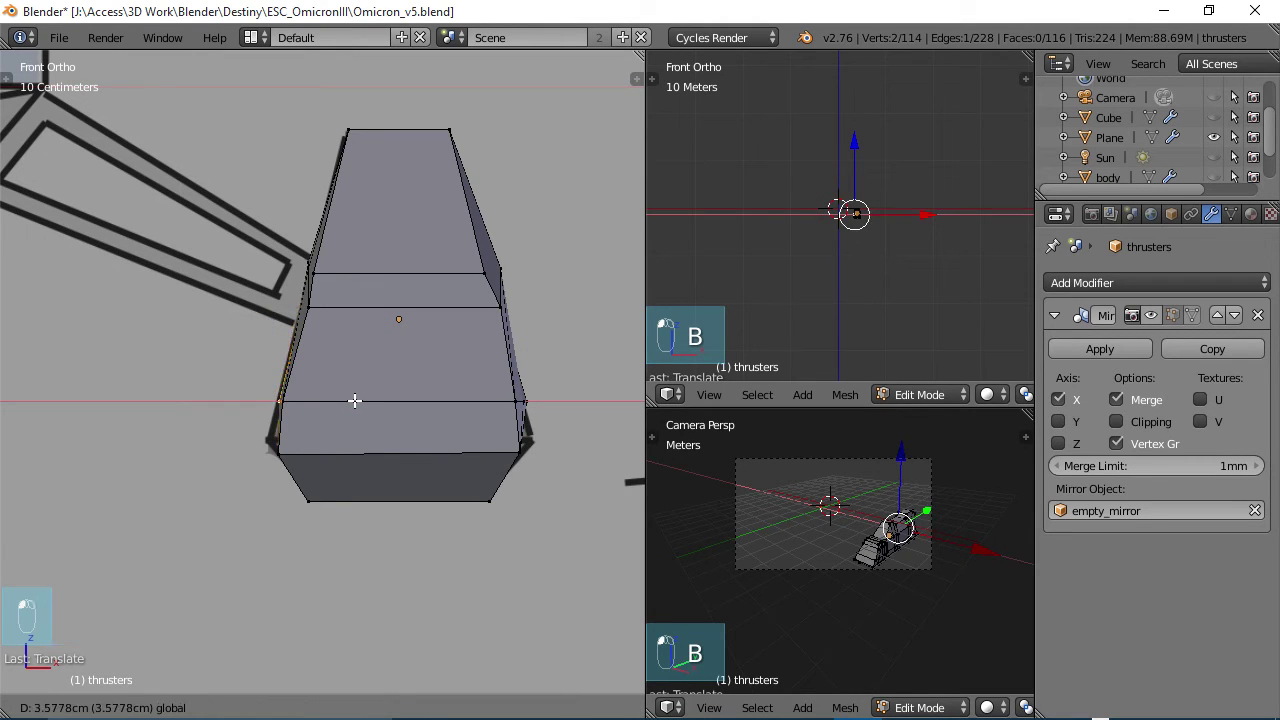
left_click(355, 400)
middle_click_drag(355, 400, 313, 427)
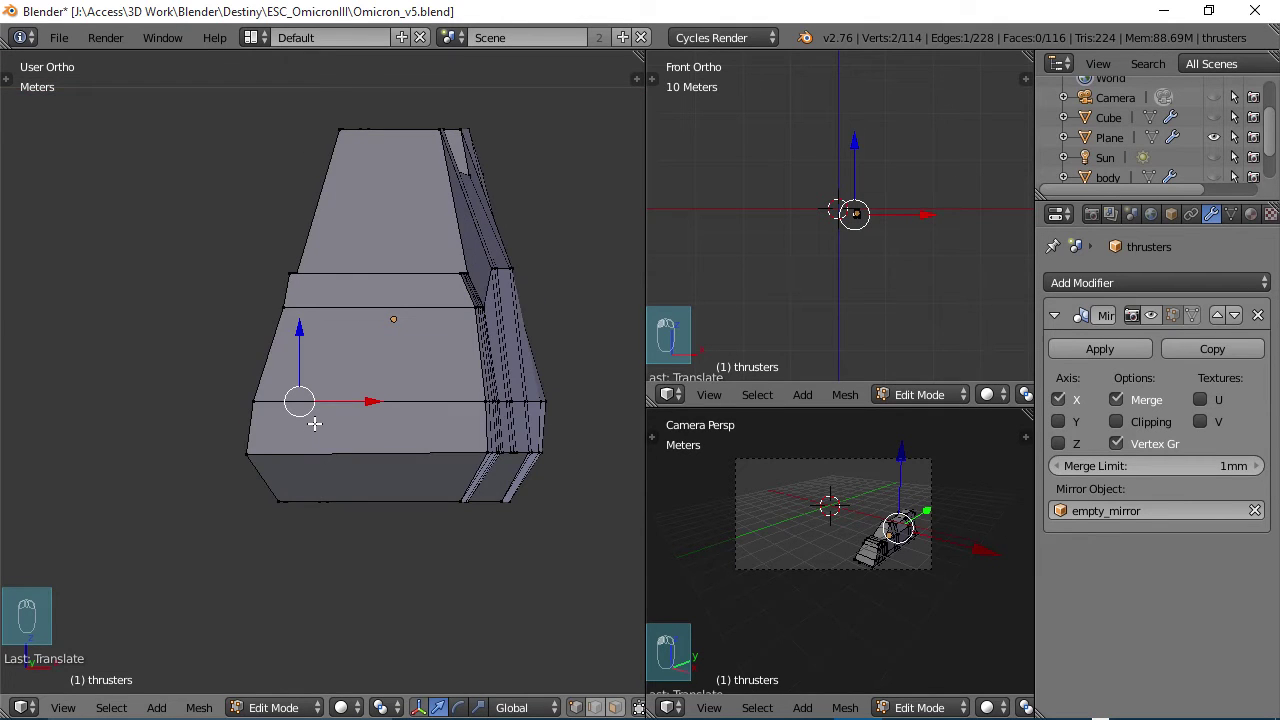
key("KP_1")
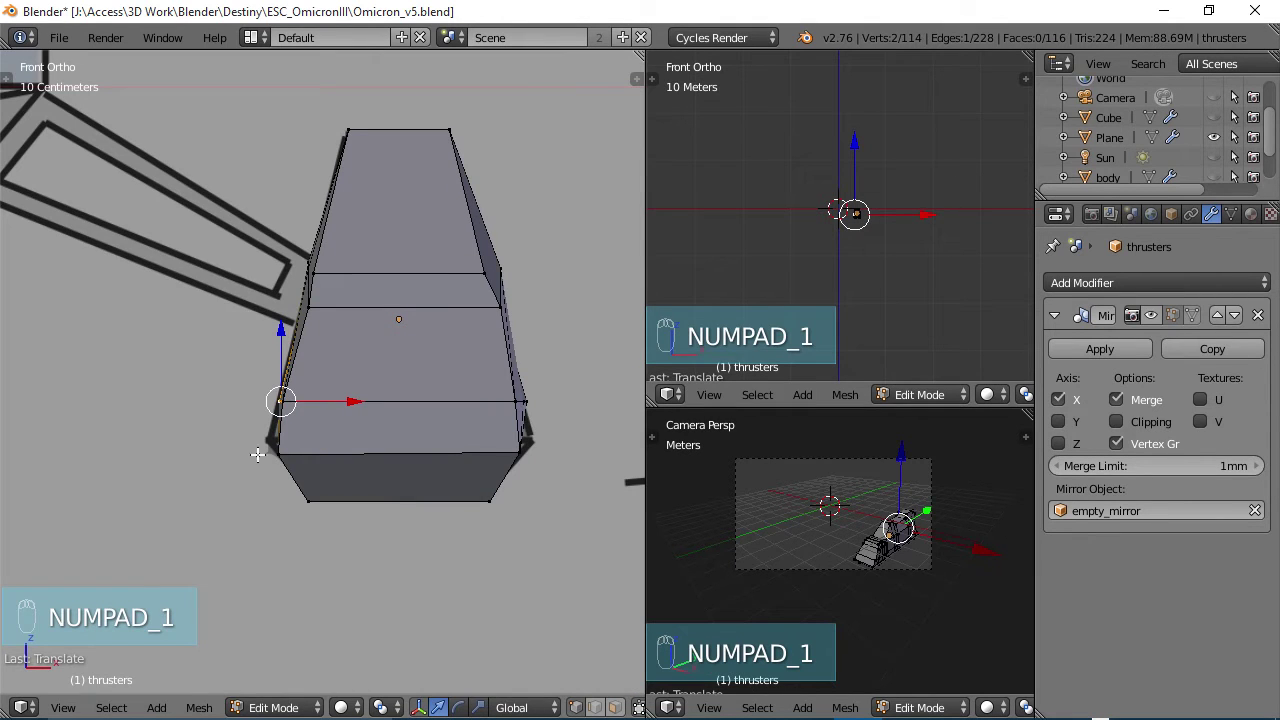
Adjust the front face's inner lower corner and inner upper-line vertices along X to match the front reference outline
right_click(281, 457)
key("b")
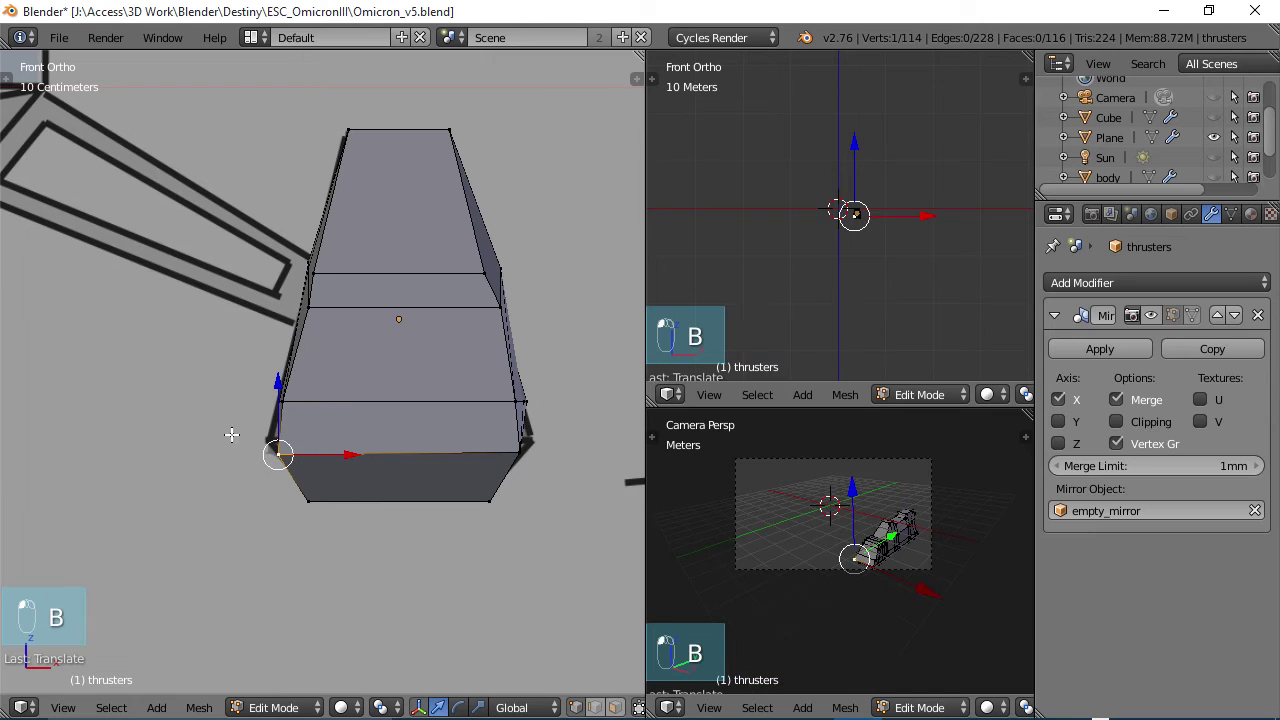
left_click_drag(342, 454, 337, 437)
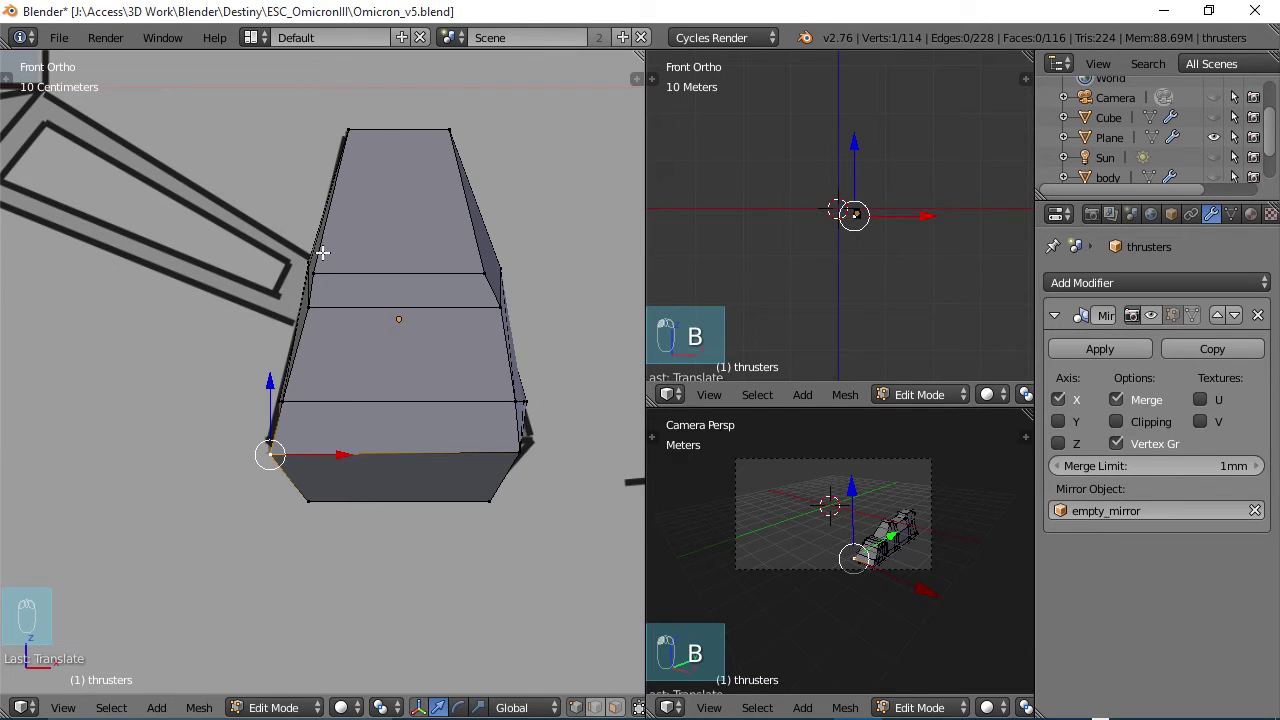
right_click(303, 308)
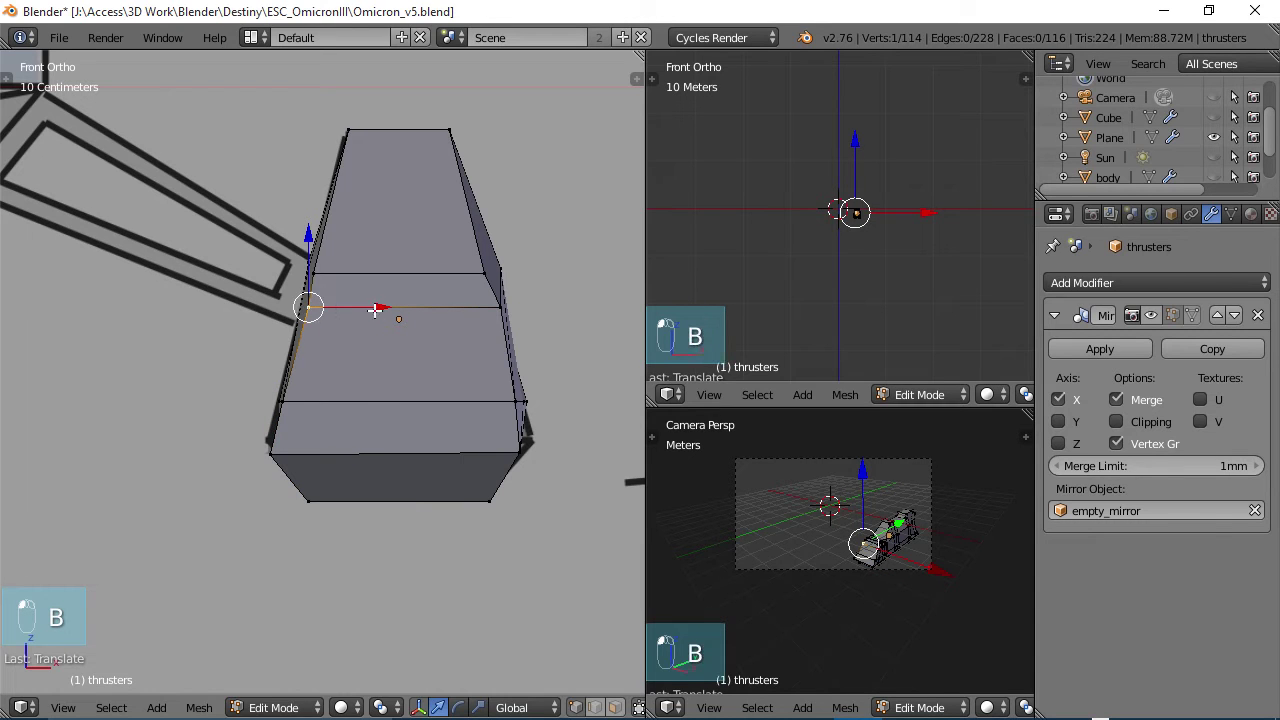
left_click_drag(375, 307, 413, 345)
Select the six outer-side vertices of the upper loop along the low front section
middle_click_drag(488, 387, 490, 330)
middle_click_drag(434, 237, 412, 257)
middle_click_drag(397, 328, 464, 315)
middle_click_drag(535, 334, 424, 357)
key("c")
left_click(268, 360)
right_click(272, 360)
left_click(250, 364)
key("c")
left_click_drag(269, 359, 174, 383)
right_click(144, 386)
Flatten the selected outer front vertices along X by scaling and shift them inward in front view
middle_click_drag(261, 393, 329, 400)
key("s")
left_click(327, 400)
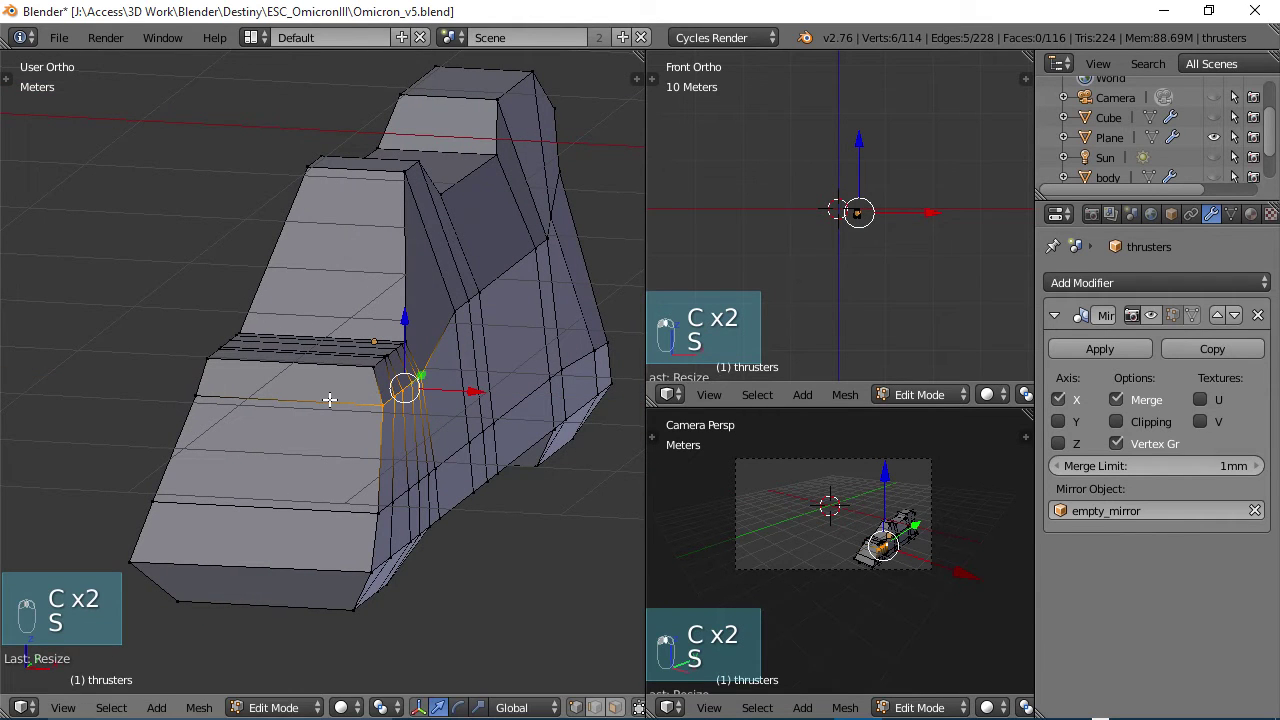
key("KP_1")
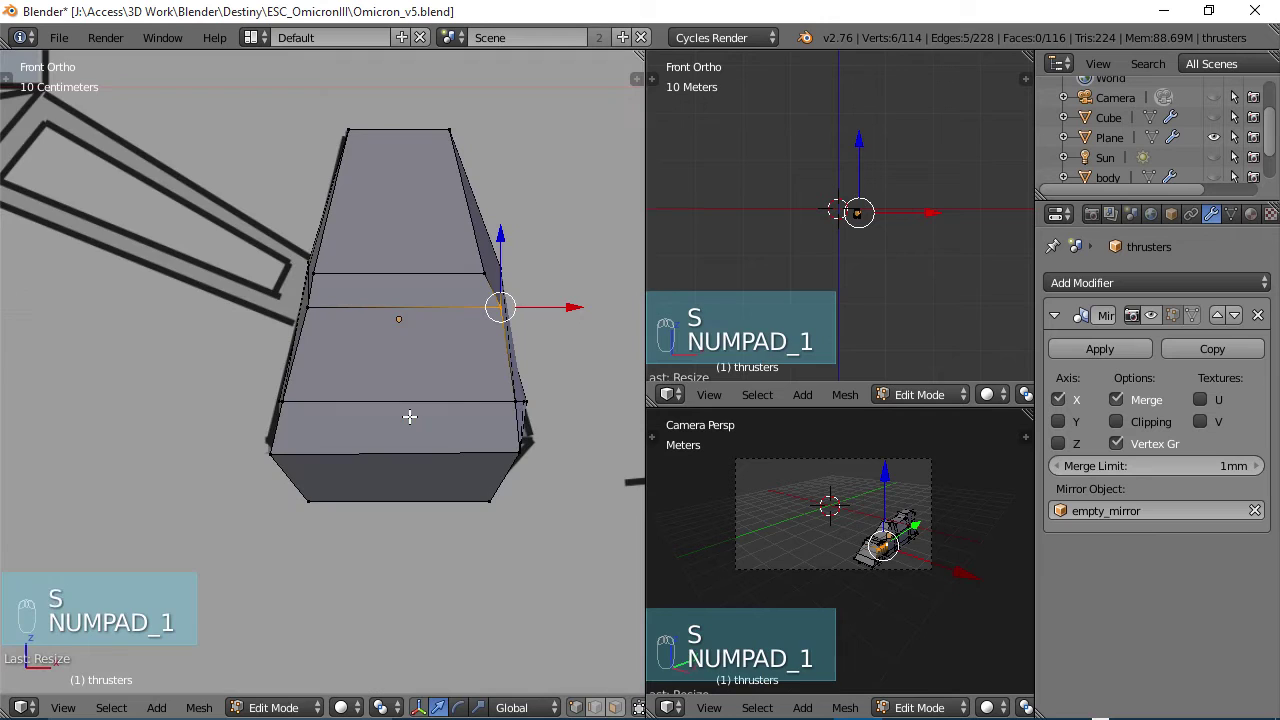
left_click_drag(582, 304, 566, 305)
Select the six remaining outer-side vertices of the upper loop toward the thruster's rear
middle_click_drag(551, 277, 469, 270)
right_click(372, 272)
key("c")
left_click_drag(389, 274, 600, 274)
right_click(598, 274)
Flatten the outer rear vertices by scaling and move them inward along X to line up with the thruster's tapered side
middle_click_drag(555, 286, 584, 312)
key("s")
left_click(516, 284)
key("KP_1")
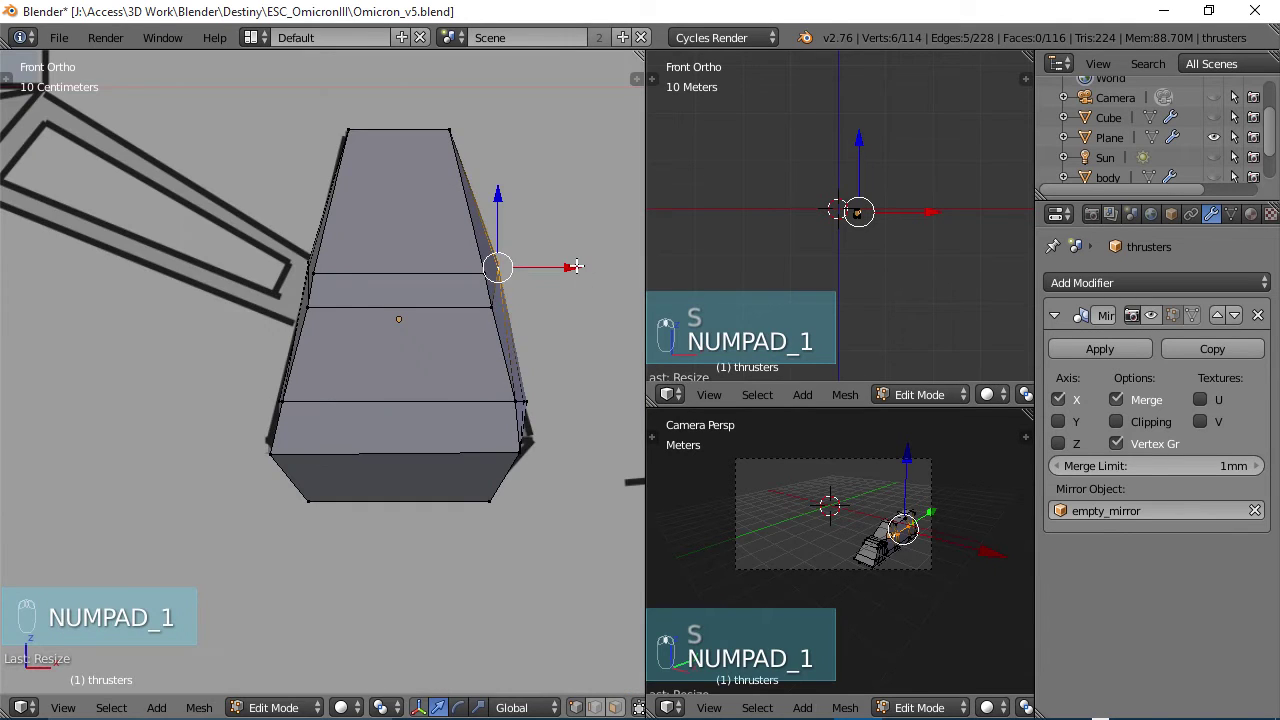
left_click_drag(575, 266, 564, 266)
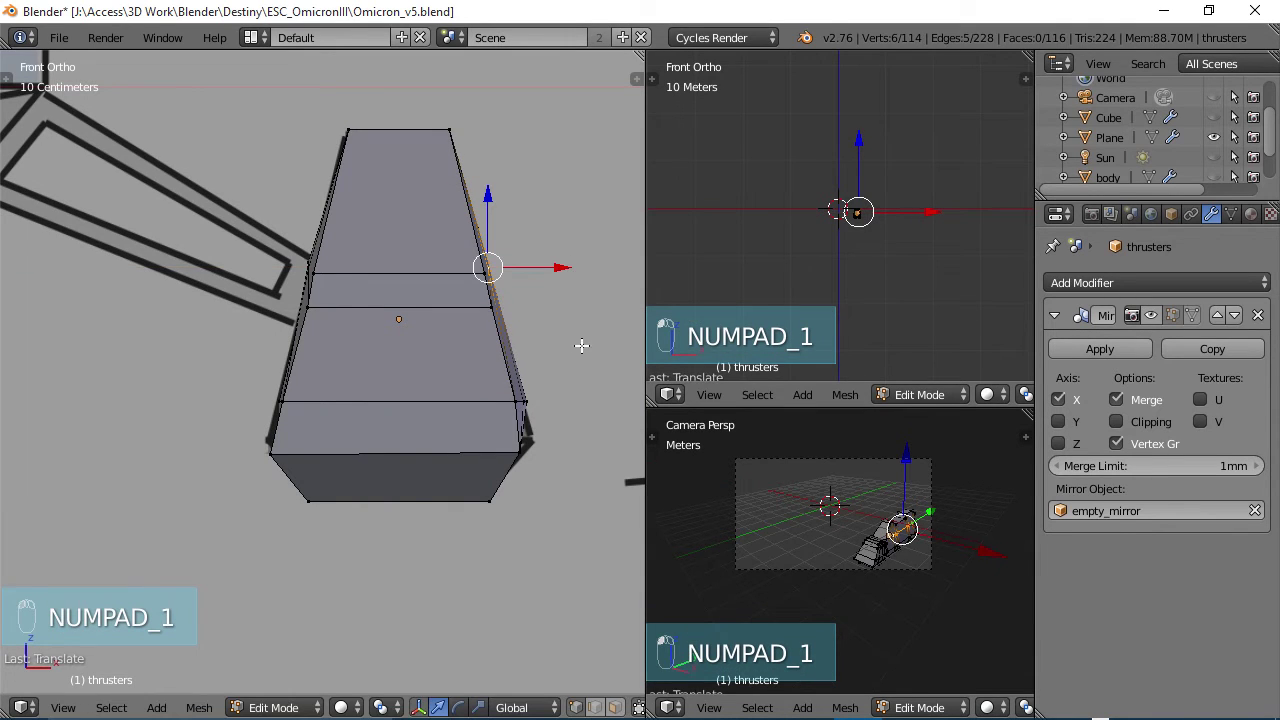
Shift the two outer vertices at the rear end of the lower loop inward along X and snap the 3D cursor to the centre
key("c")
left_click(521, 398)
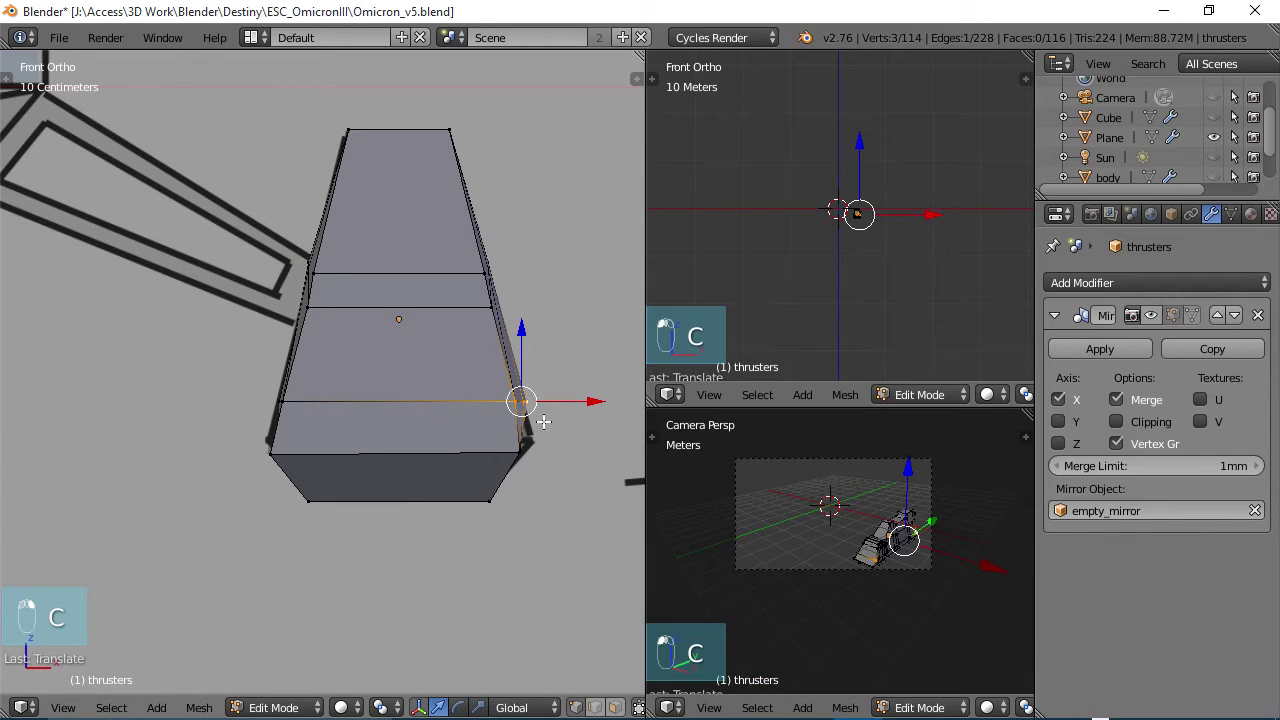
right_click(279, 404)
right_click(535, 400)
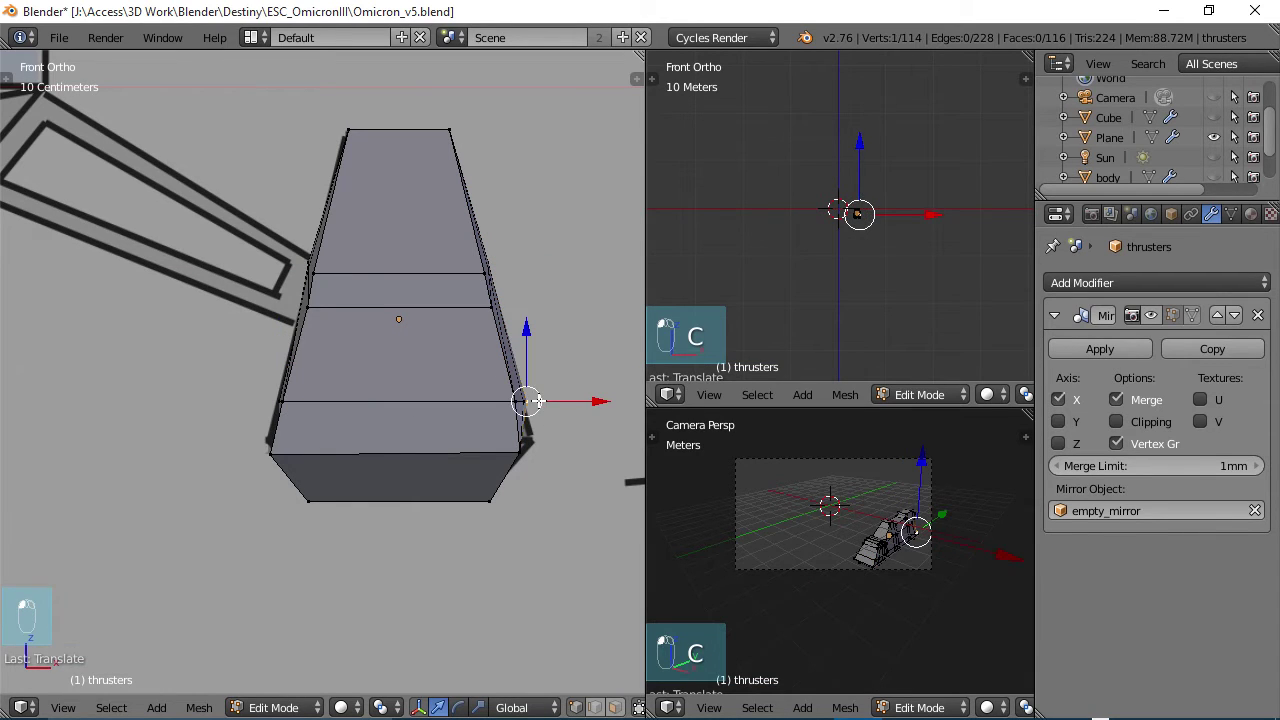
key("b")
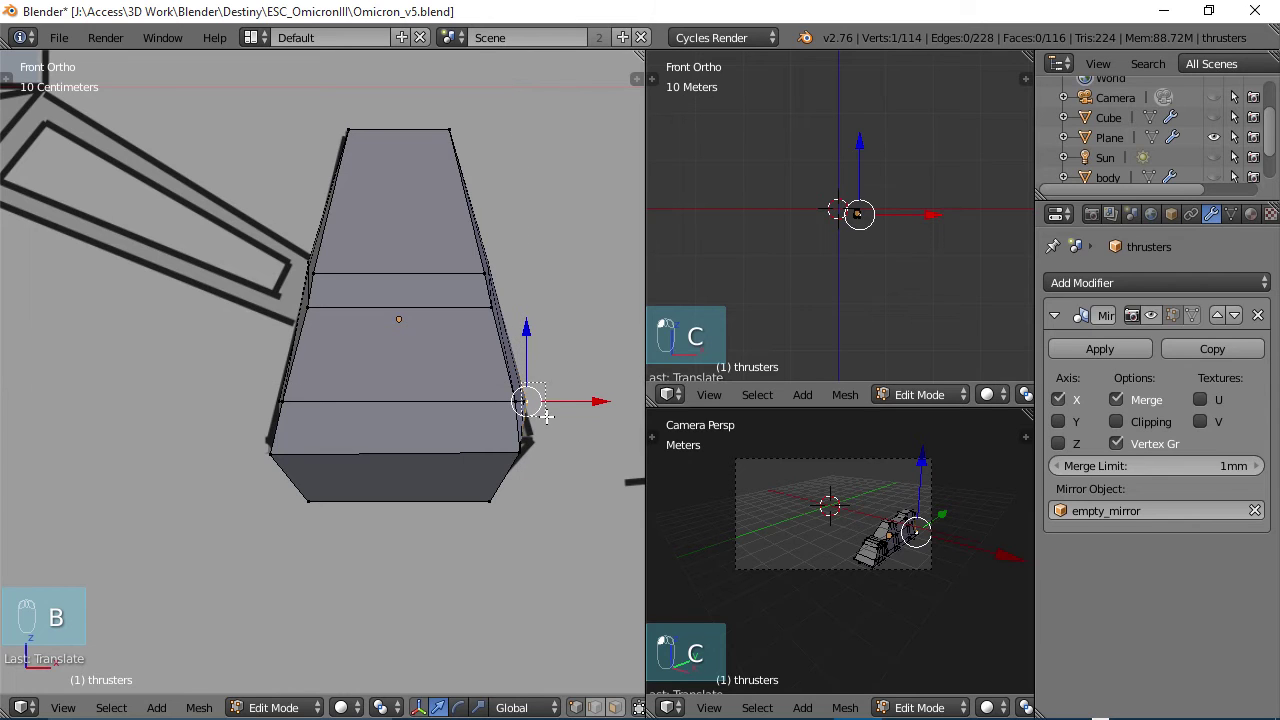
left_click_drag(546, 416, 590, 403)
middle_click_drag(580, 445, 557, 445)
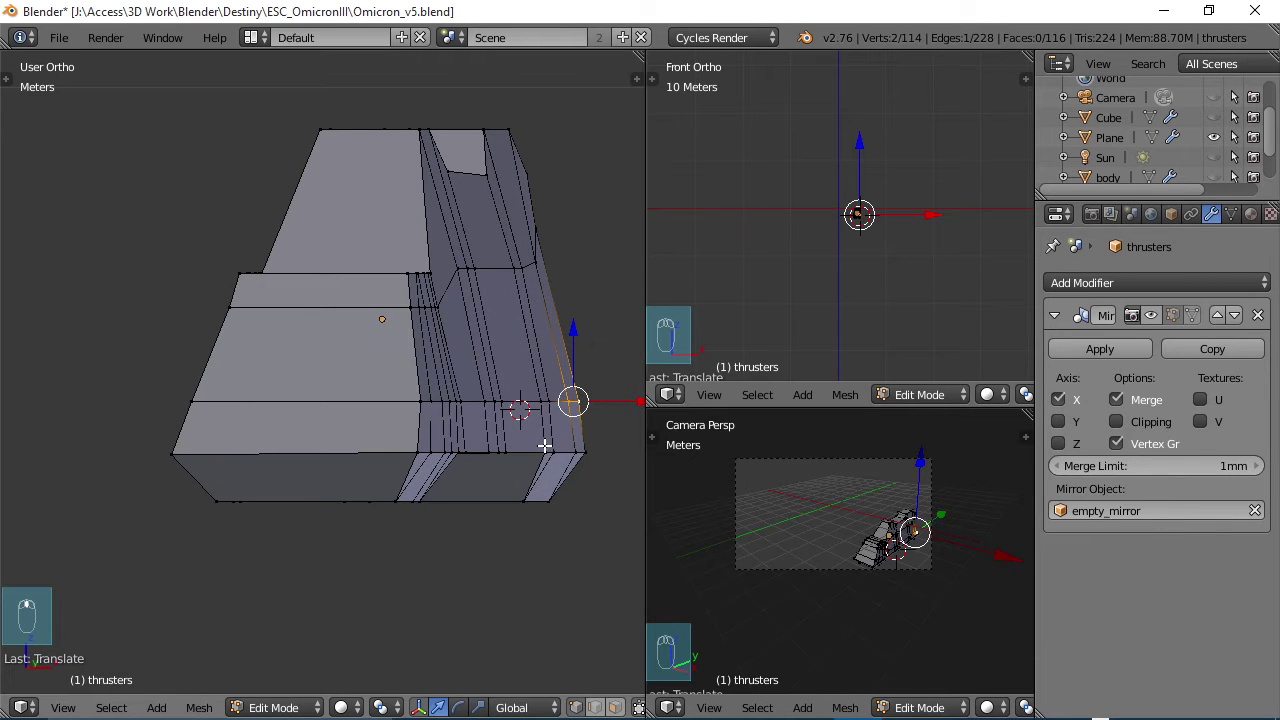
key("shift+s")
left_click(523, 449)
mouse_move(526, 414)
middle_mouse_down()
mouse_move(513, 411)
mouse_move(541, 398)
mouse_move(543, 411)
middle_mouse_up()
key("KP_1")
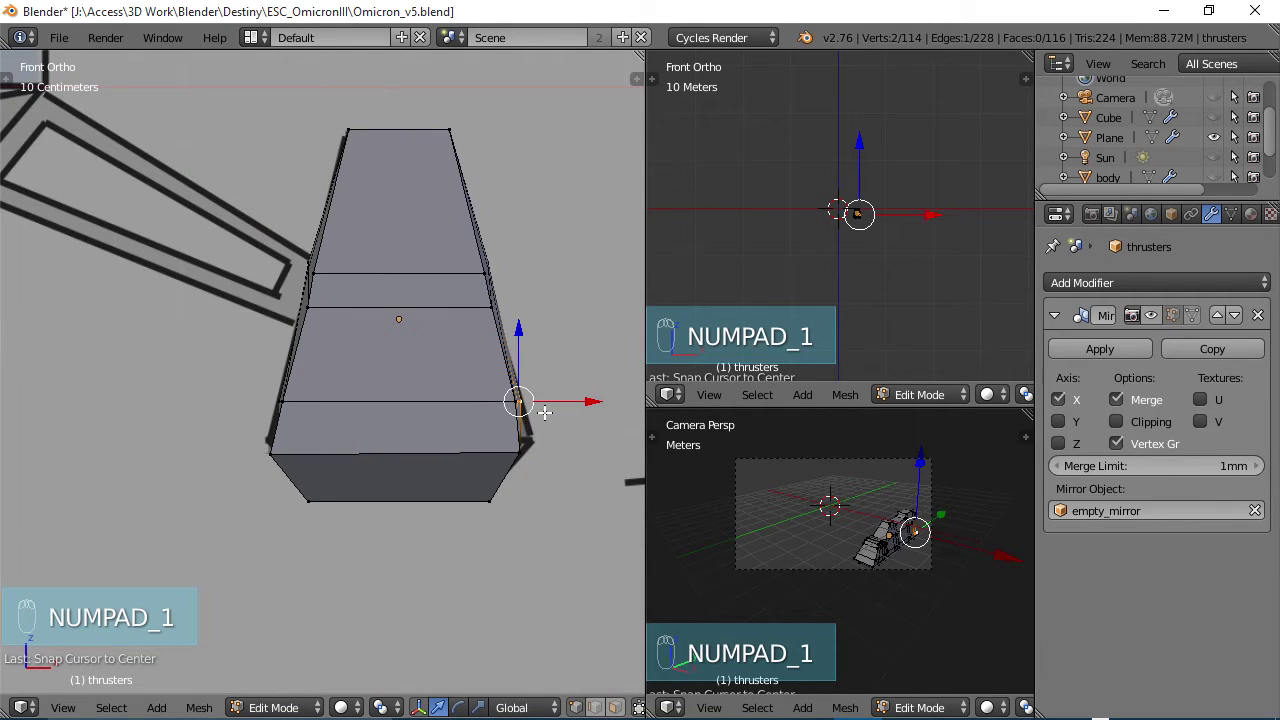
Select the outer vertices along the thruster's lower side edge, below the lower loop, and move them inward along X in front view
right_click(520, 446)
key("b")
left_click_drag(500, 438, 592, 450)
middle_click_drag(592, 450, 545, 413)
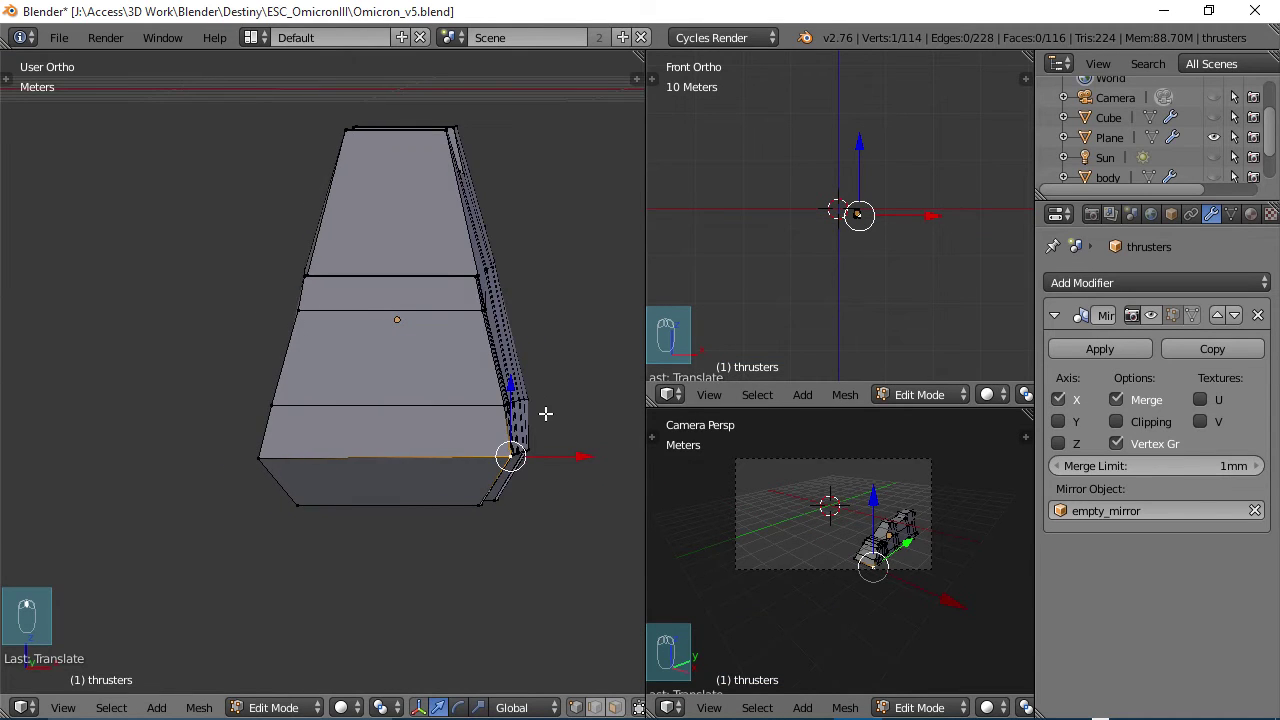
Select the three end vertices on the outer side of the lower loop and flatten them by scaling to 0 along X
key("KP_1")
right_click(497, 399)
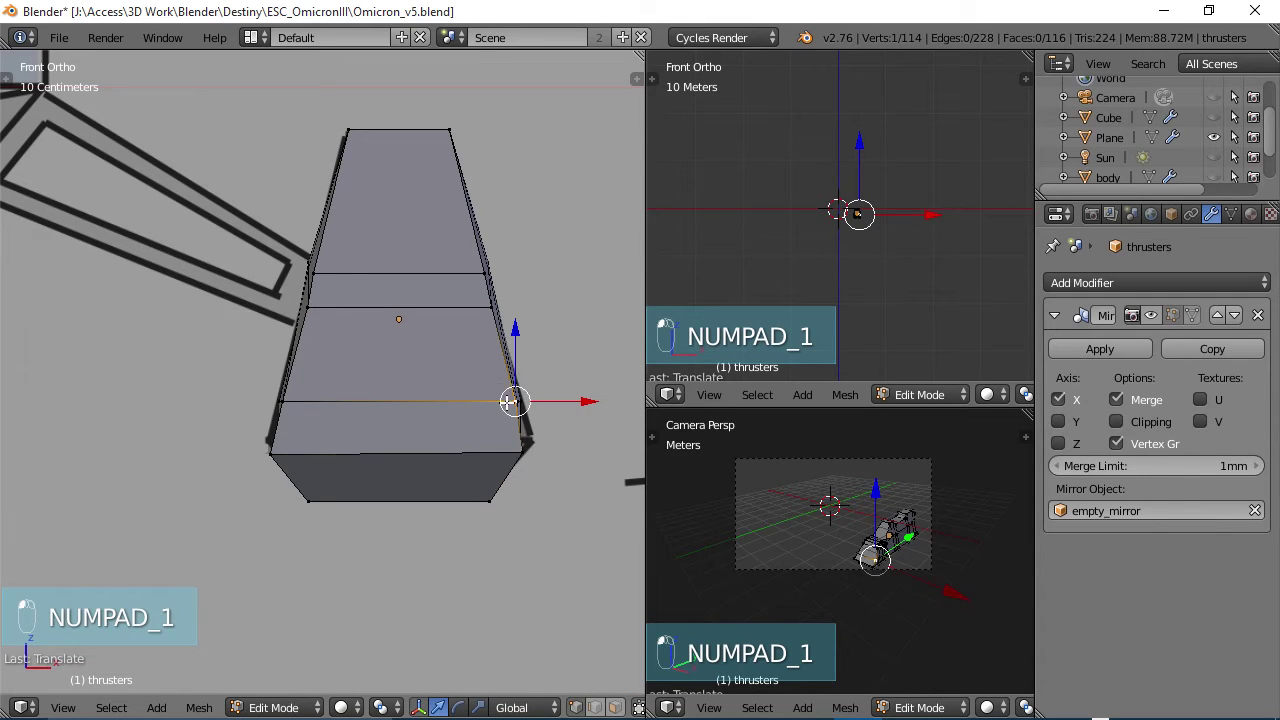
key("b")
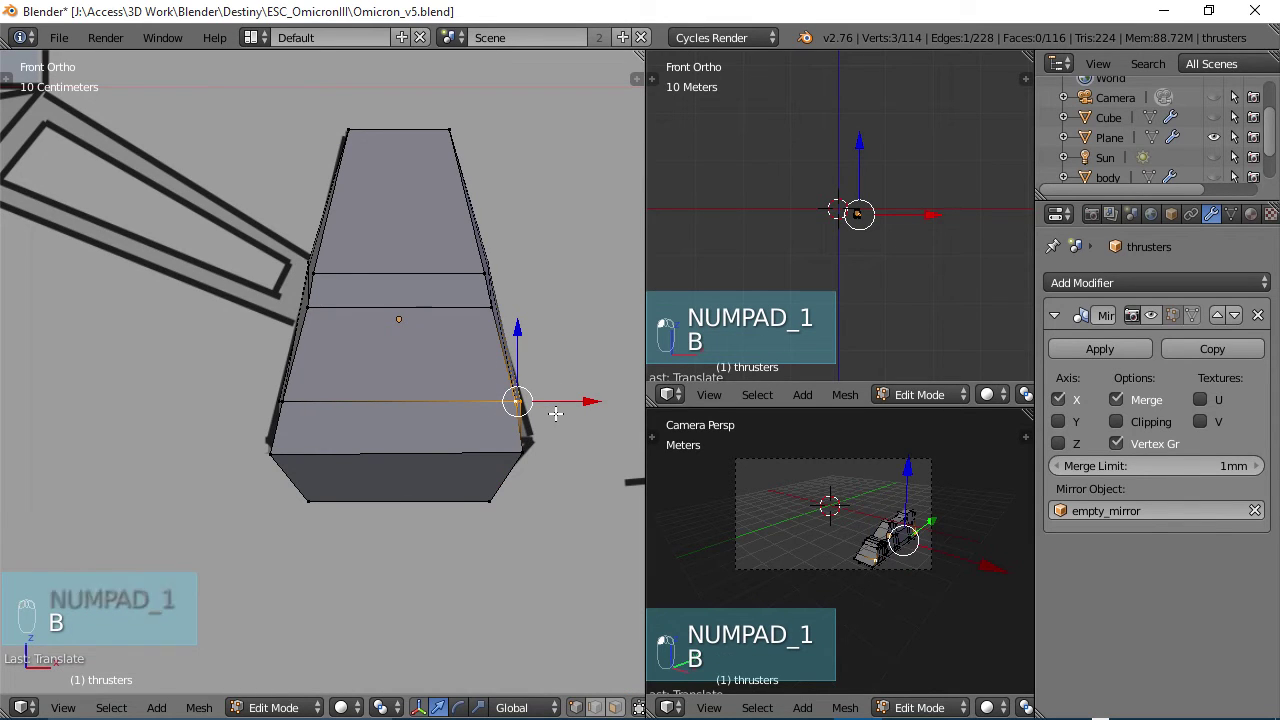
key("s")
key("x")
key("0")
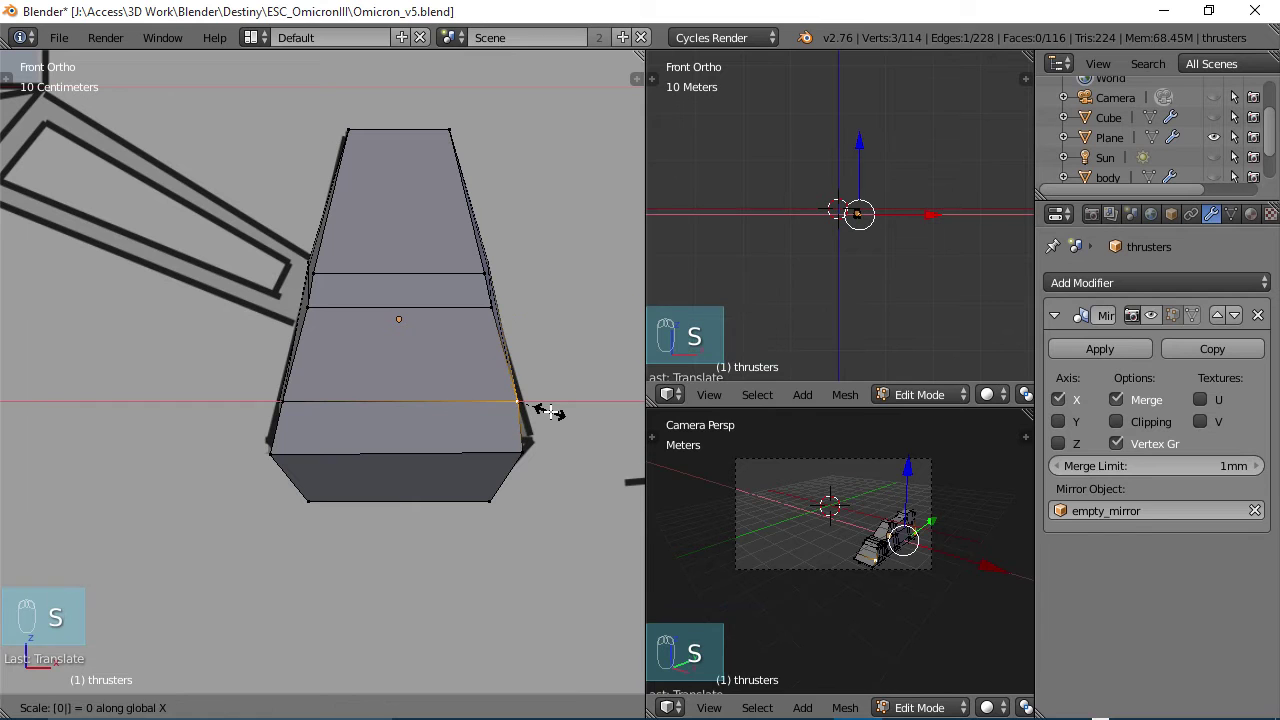
left_click(550, 412)
Select the four outer vertices at the upper front step in front view and nudge them along X
middle_click_drag(550, 412, 321, 405)
scroll(467, 415, "down", 4)
key("KP_1")
scroll(447, 414, "up", 6)
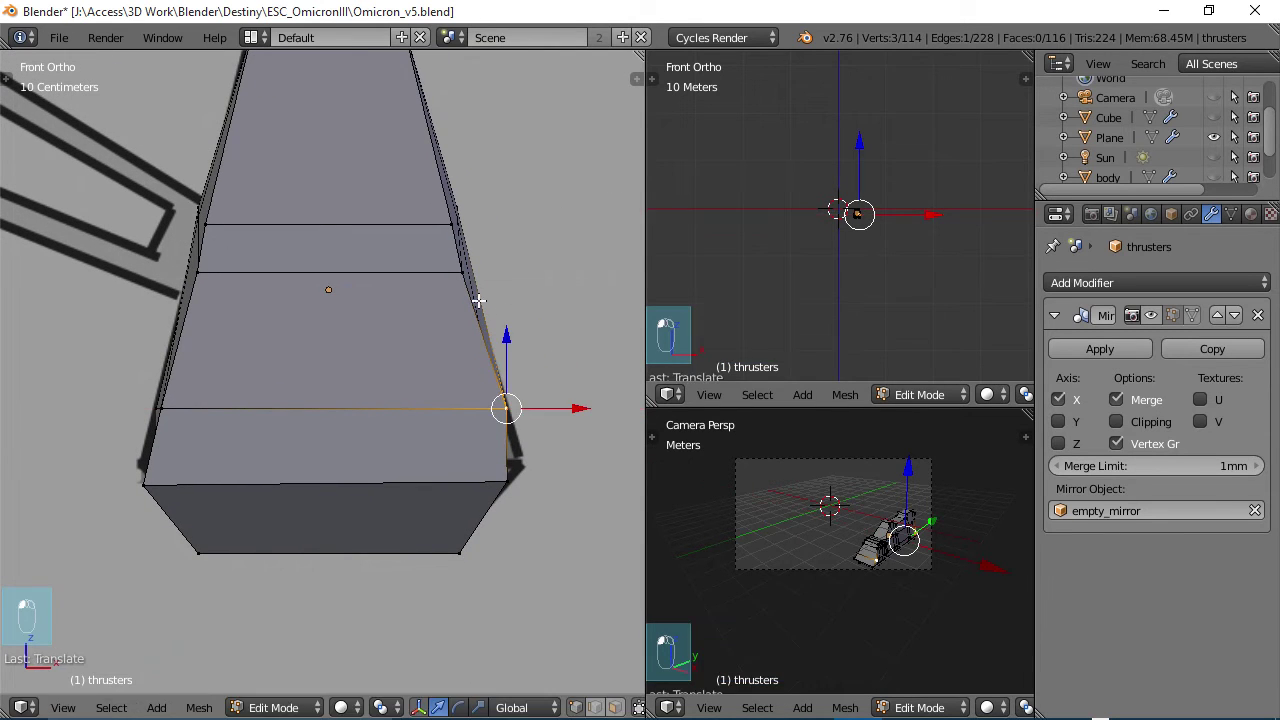
right_click(460, 271)
left_click_drag(420, 206, 538, 277)
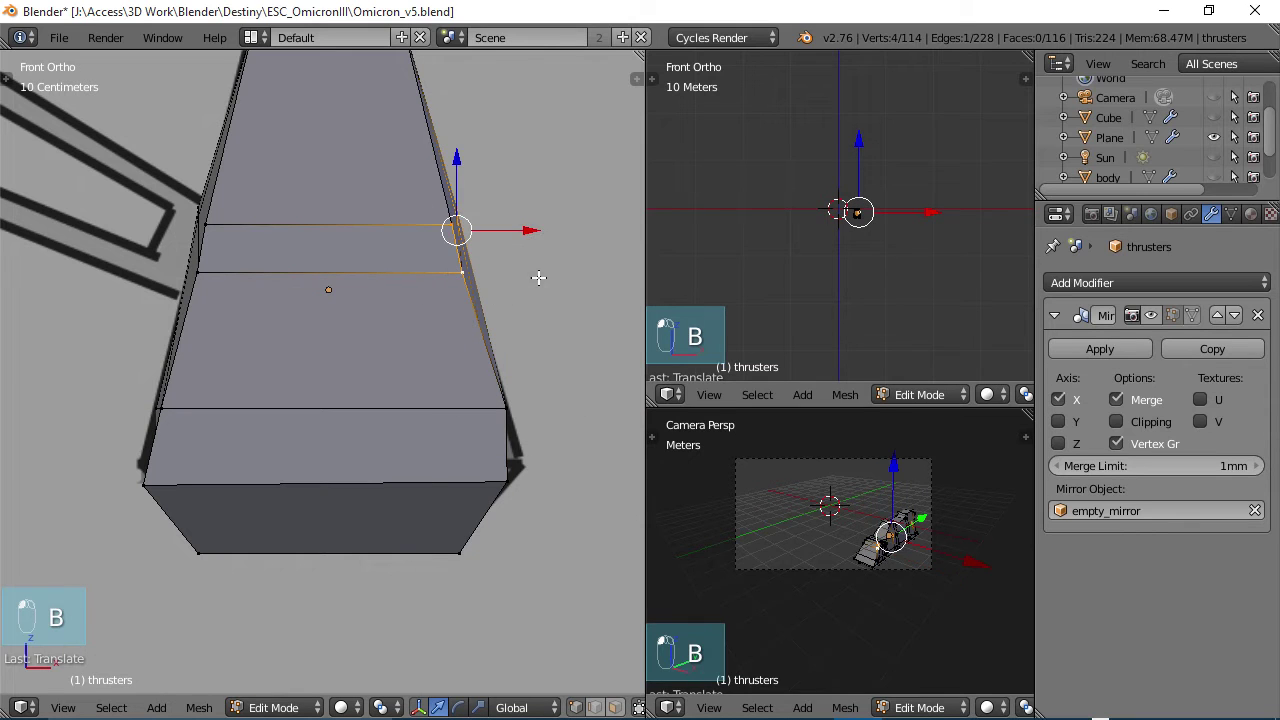
left_click_drag(529, 230, 529, 233)
Select the six outer vertices at the rear of the upper loop and shift them slightly inward along X in front view
mouse_move(495, 256)
middle_mouse_down()
mouse_move(474, 266)
mouse_move(494, 267)
mouse_move(481, 283)
middle_mouse_up()
right_click(445, 236)
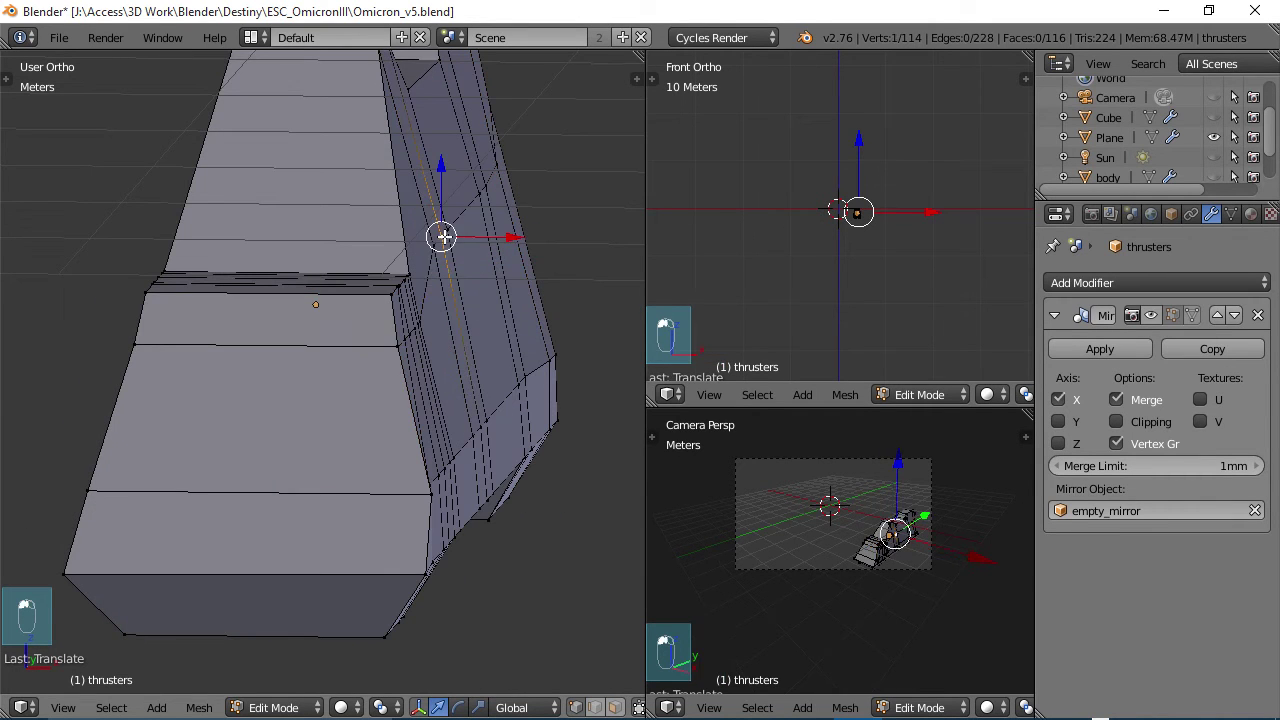
key("c")
left_click(440, 245)
left_click_drag(440, 245, 480, 177)
right_click(480, 177)
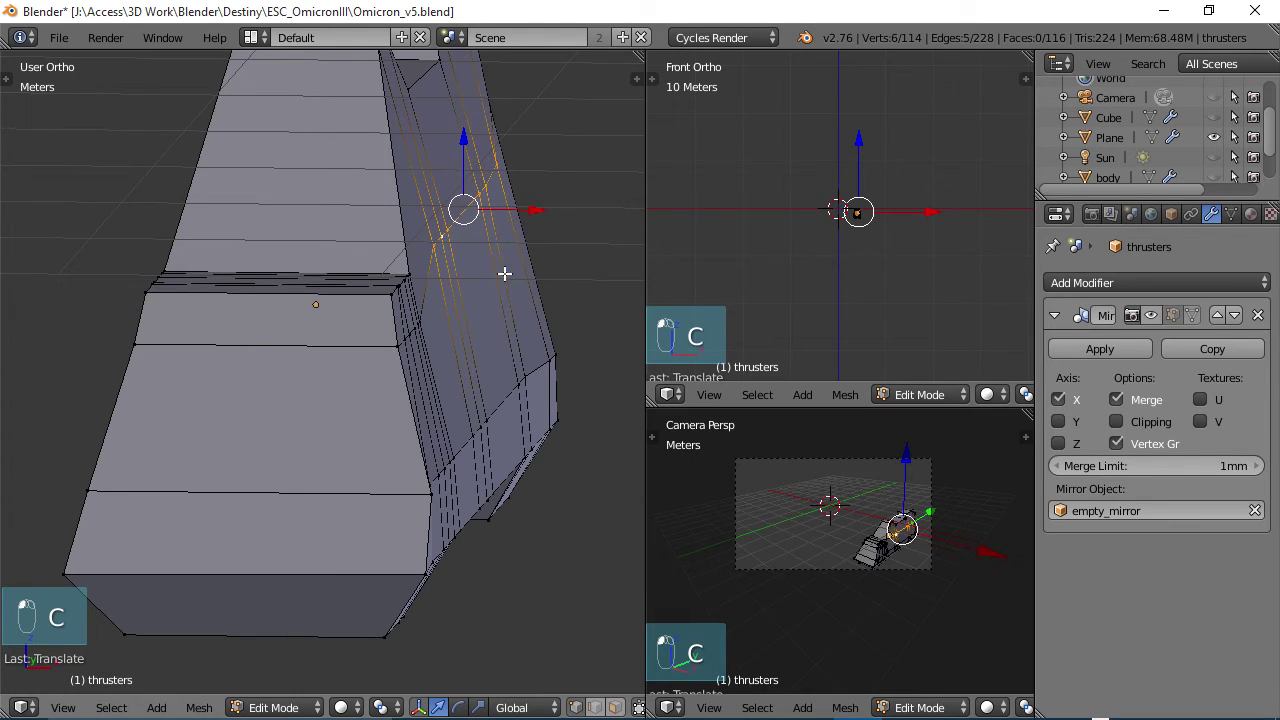
key("KP_1")
left_click_drag(527, 214, 517, 217)
Inspect the thruster's lower front corner and both side faces from several angles
right_click(506, 482)
key("b")
left_click_drag(475, 459, 551, 468)
scroll(551, 469, "down", 3)
middle_click_drag(443, 456, 284, 454)
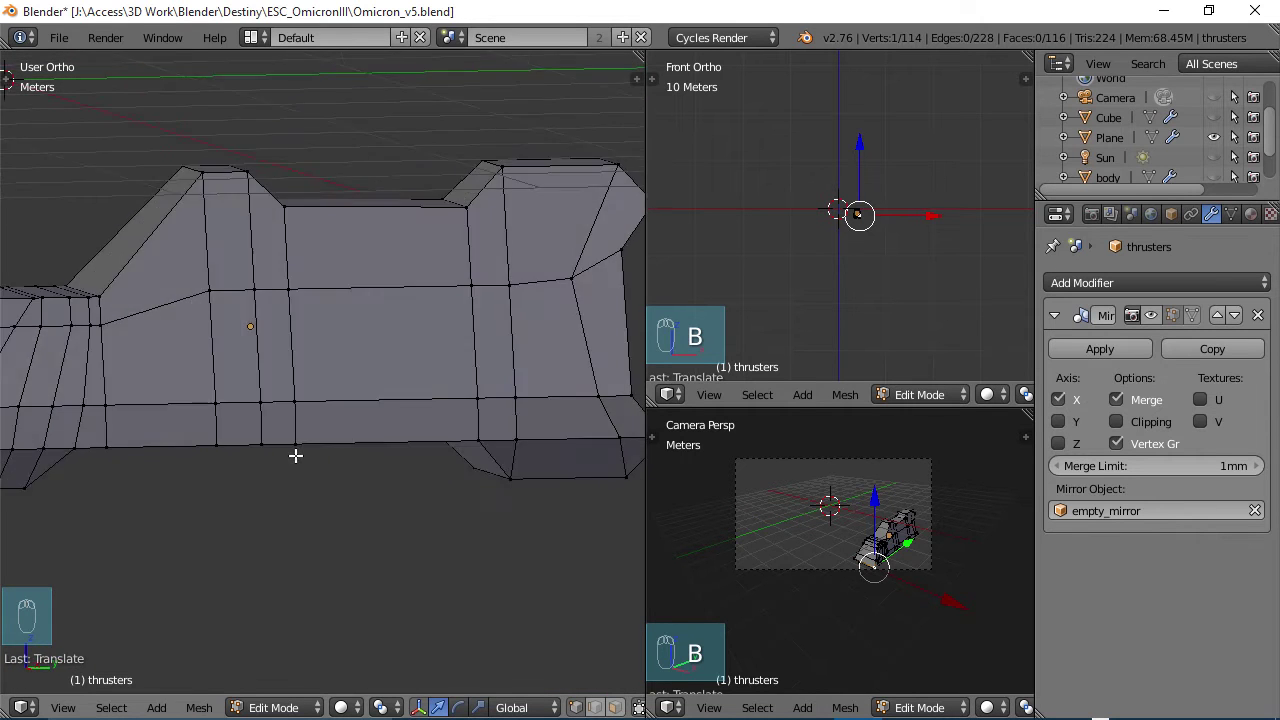
middle_click_drag(295, 455, 610, 357)
key("a")
key("a")
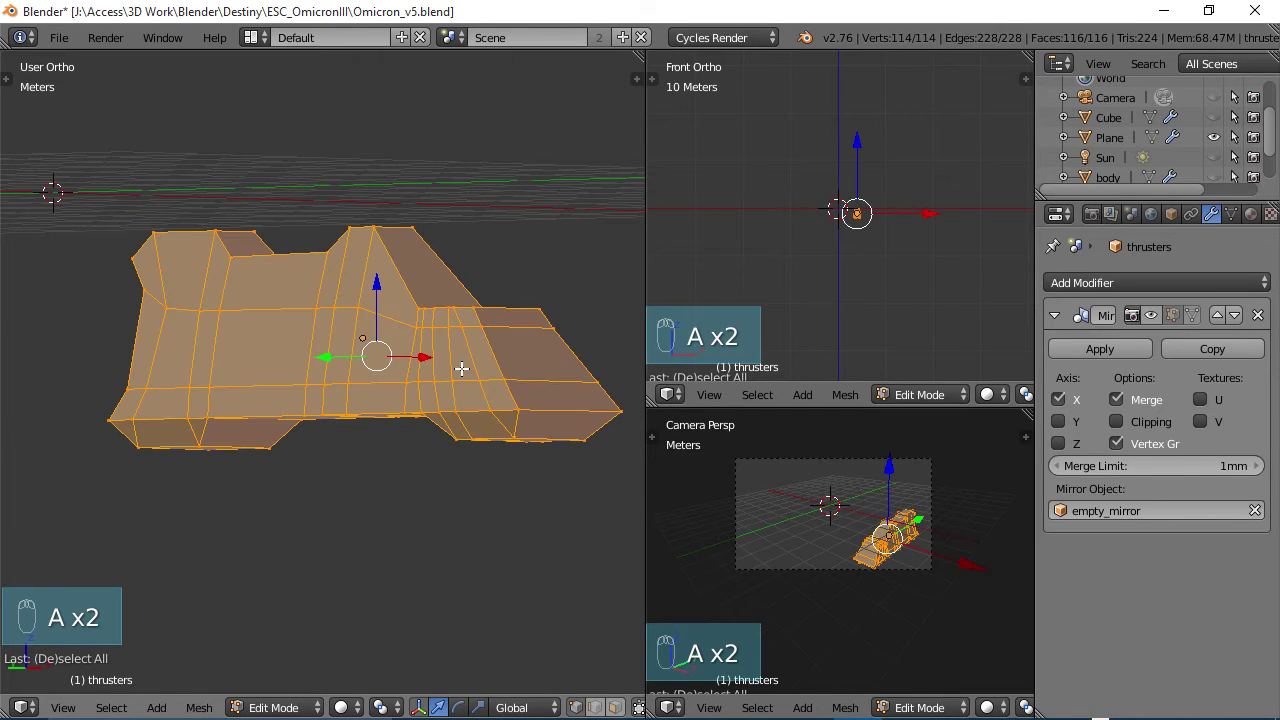
middle_click_drag(461, 368, 690, 368)
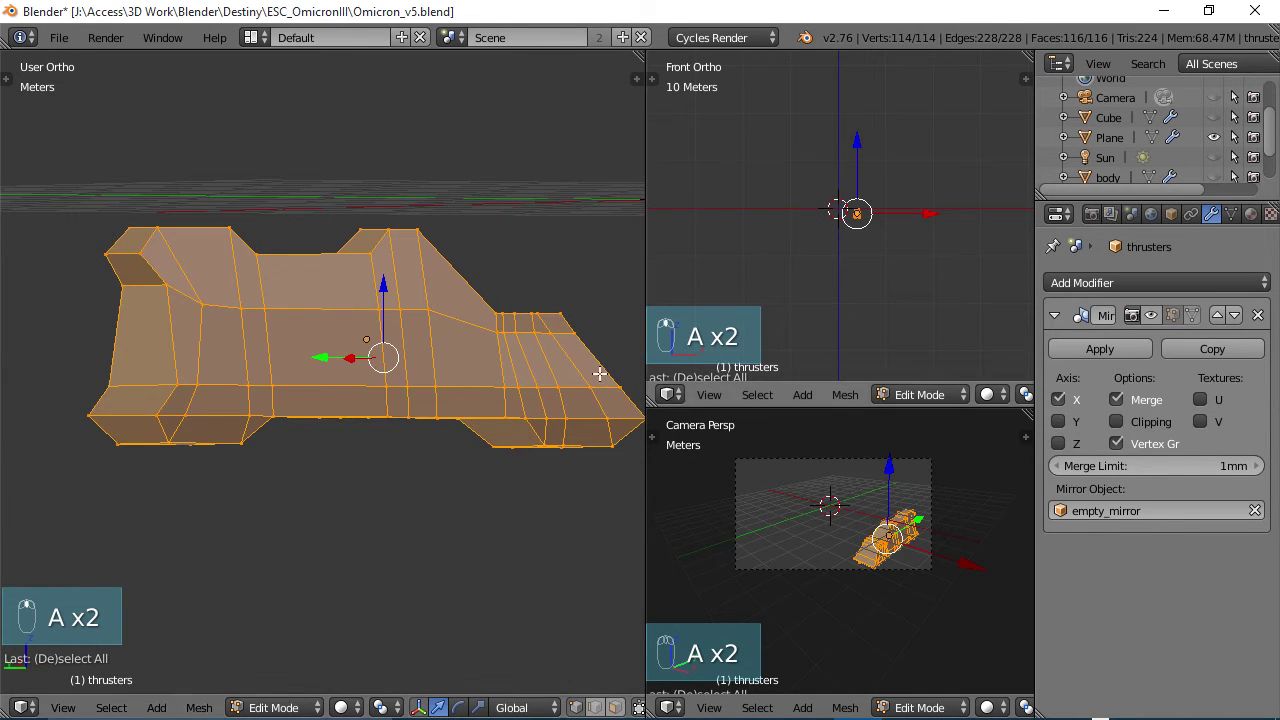
middle_click_drag(517, 381, 210, 350)
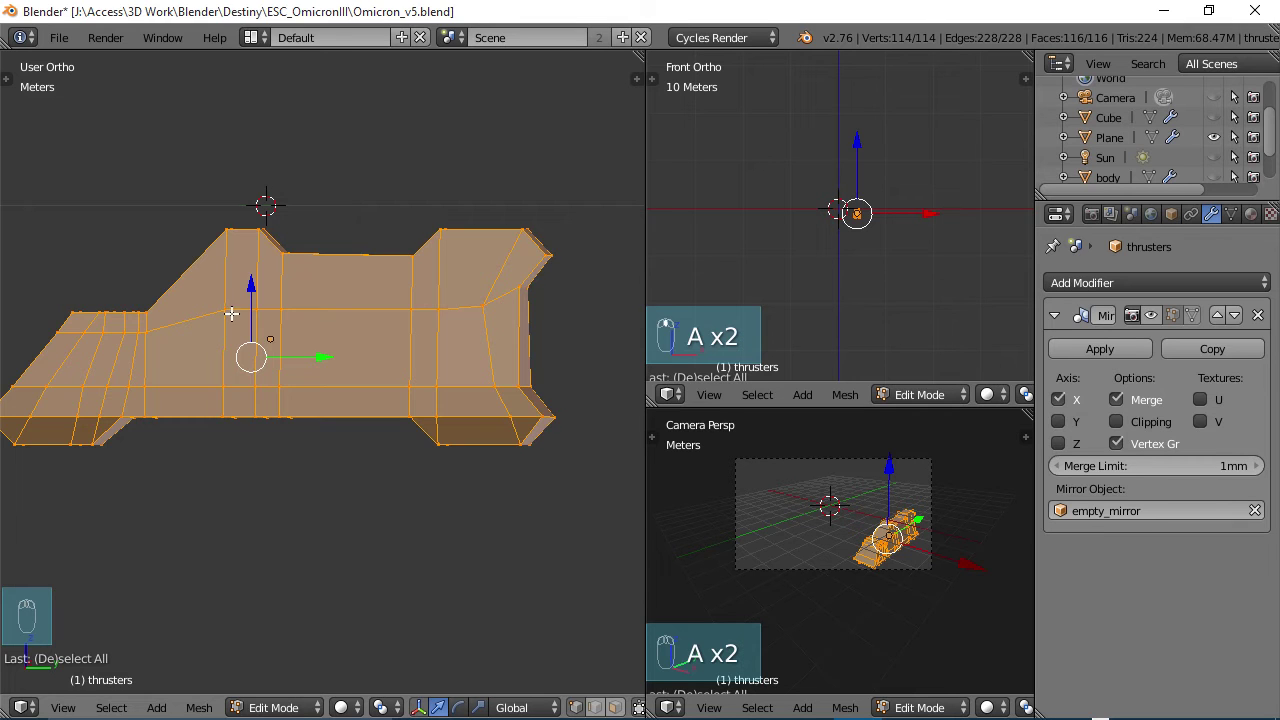
Try lowering the six upper-loop vertices beneath the front hump in wireframe, then select the four vertices at the rear hump
key("z")
key("a")
key("b")
left_click_drag(264, 332, 237, 275)
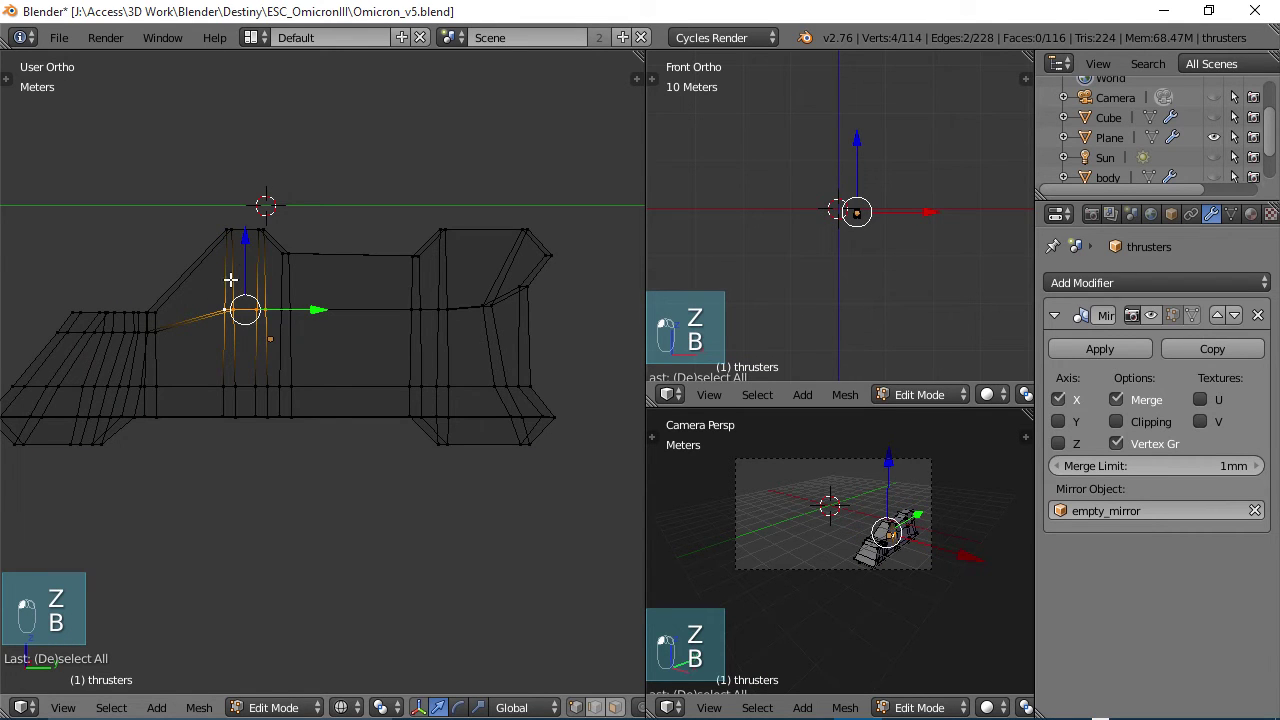
key("b")
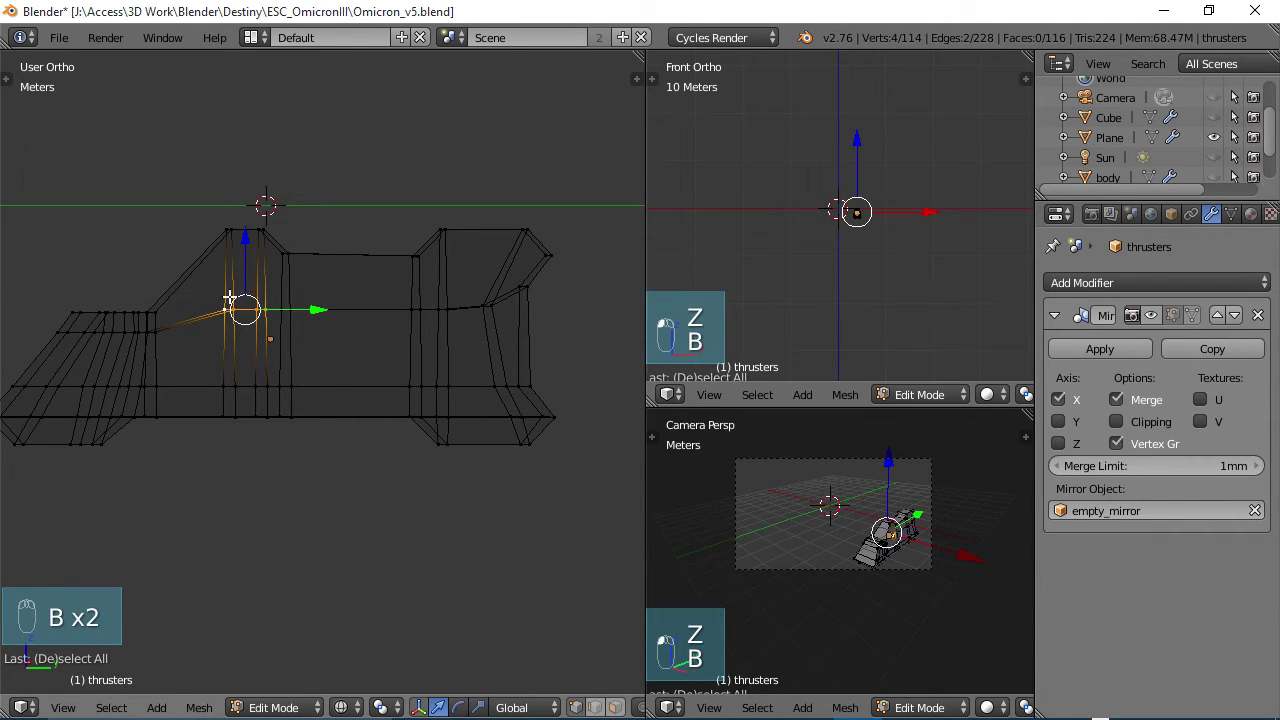
left_click_drag(304, 324, 260, 257)
right_click(414, 310)
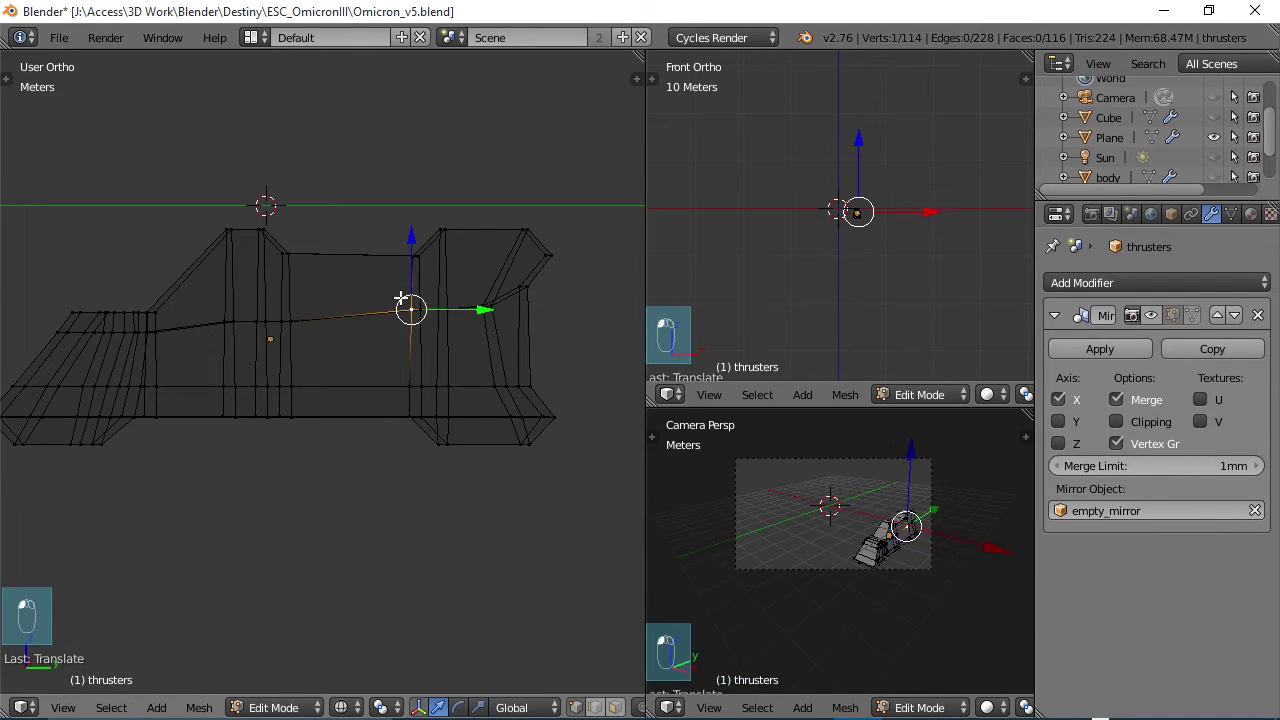
key("b")
left_click_drag(397, 287, 457, 326)
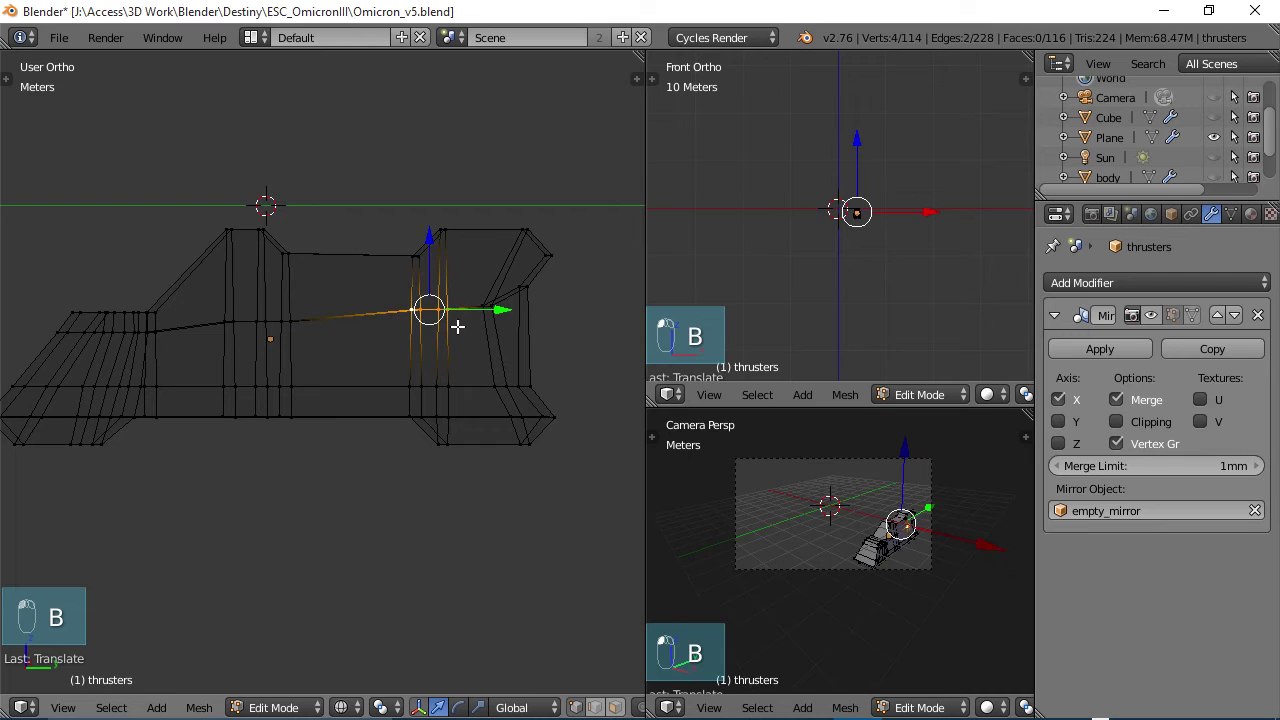
Reselect the six upper-loop vertices beneath the front hump and raise them level with the loop's rear section
right_click(304, 335)
key("b")
left_click_drag(314, 334, 260, 244)
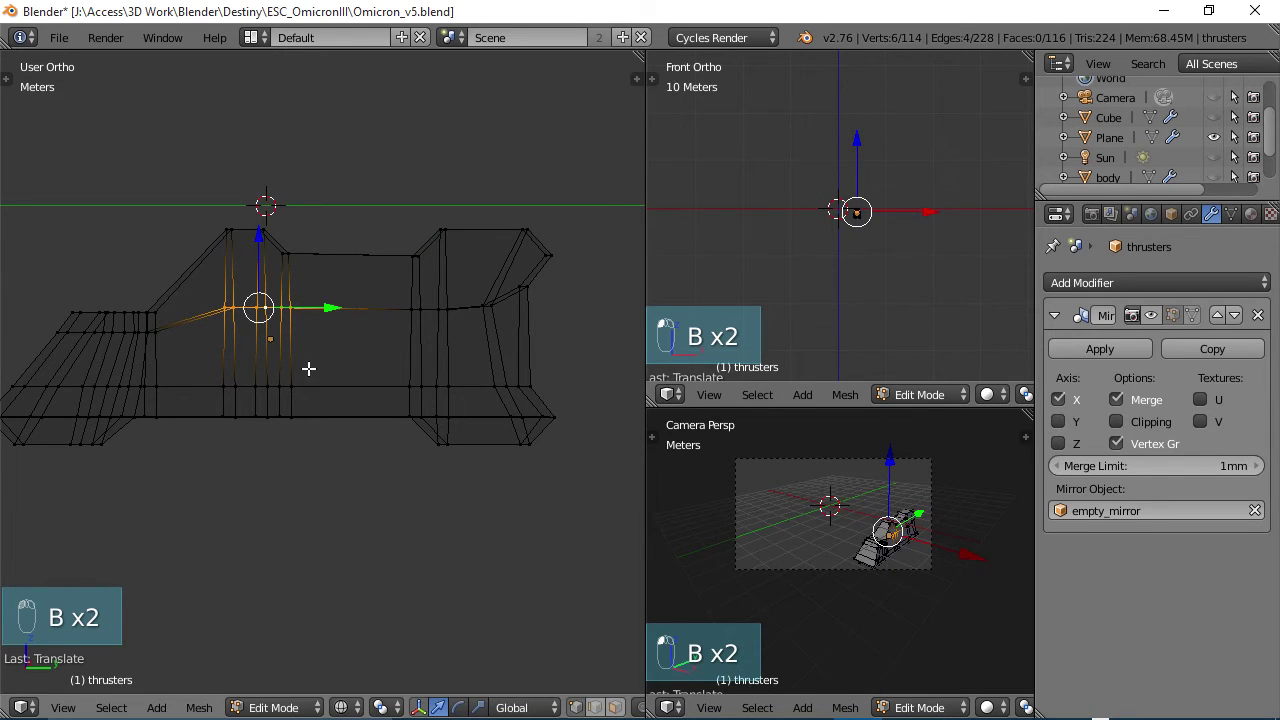
Clear the selection and examine the thruster's sides and front in solid shading
key("a")
mouse_move(309, 366)
middle_mouse_down()
mouse_move(457, 366)
mouse_move(354, 367)
middle_mouse_up()
key("z")
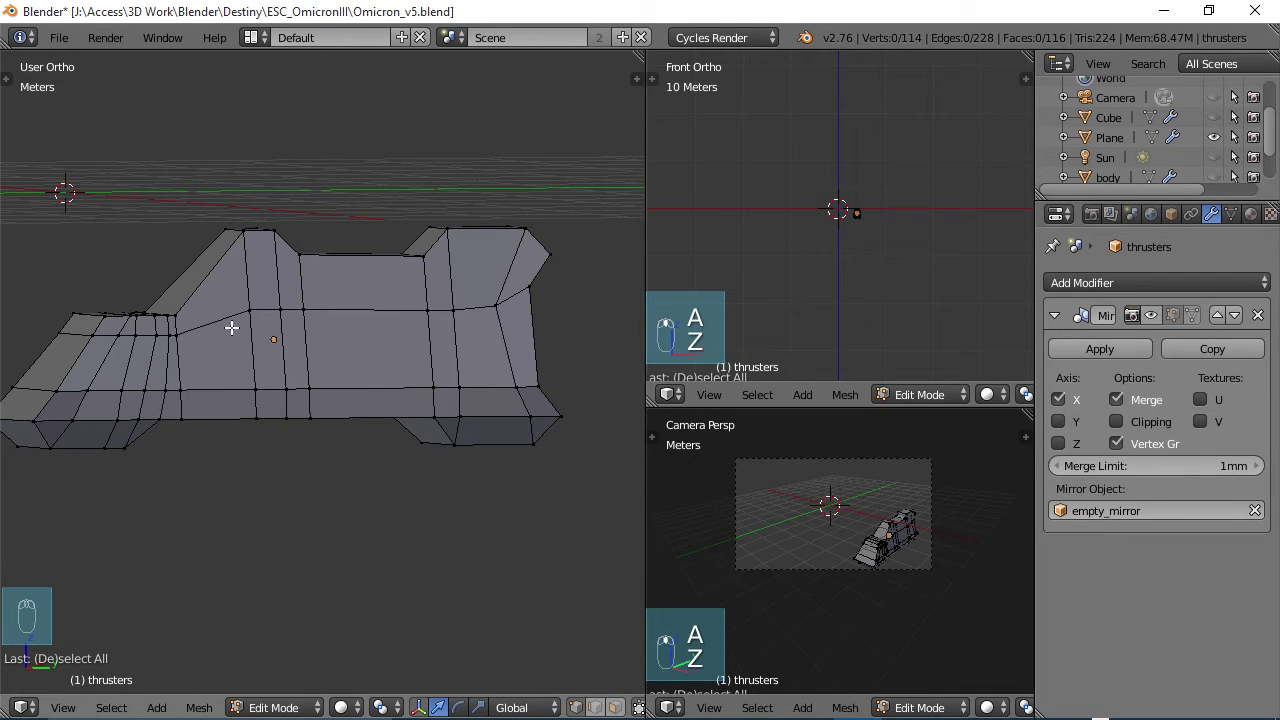
middle_click_drag(394, 353, 357, 353)
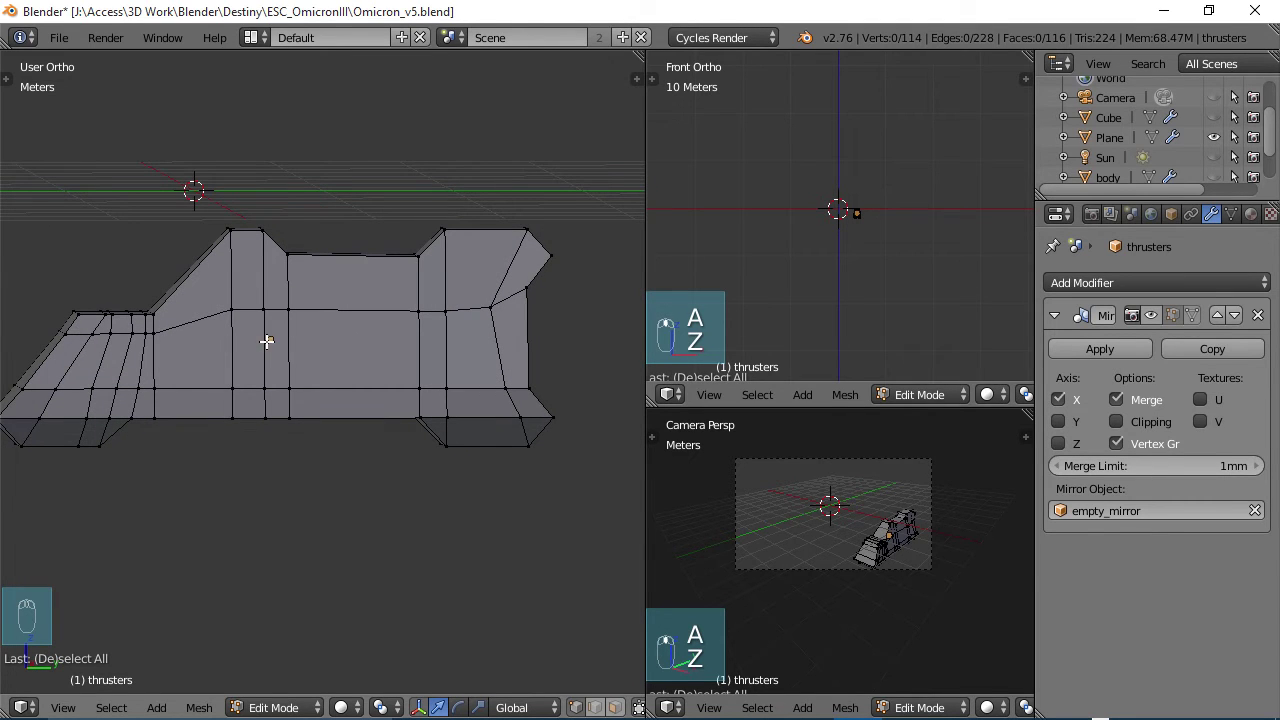
middle_click_drag(245, 351, 411, 369)
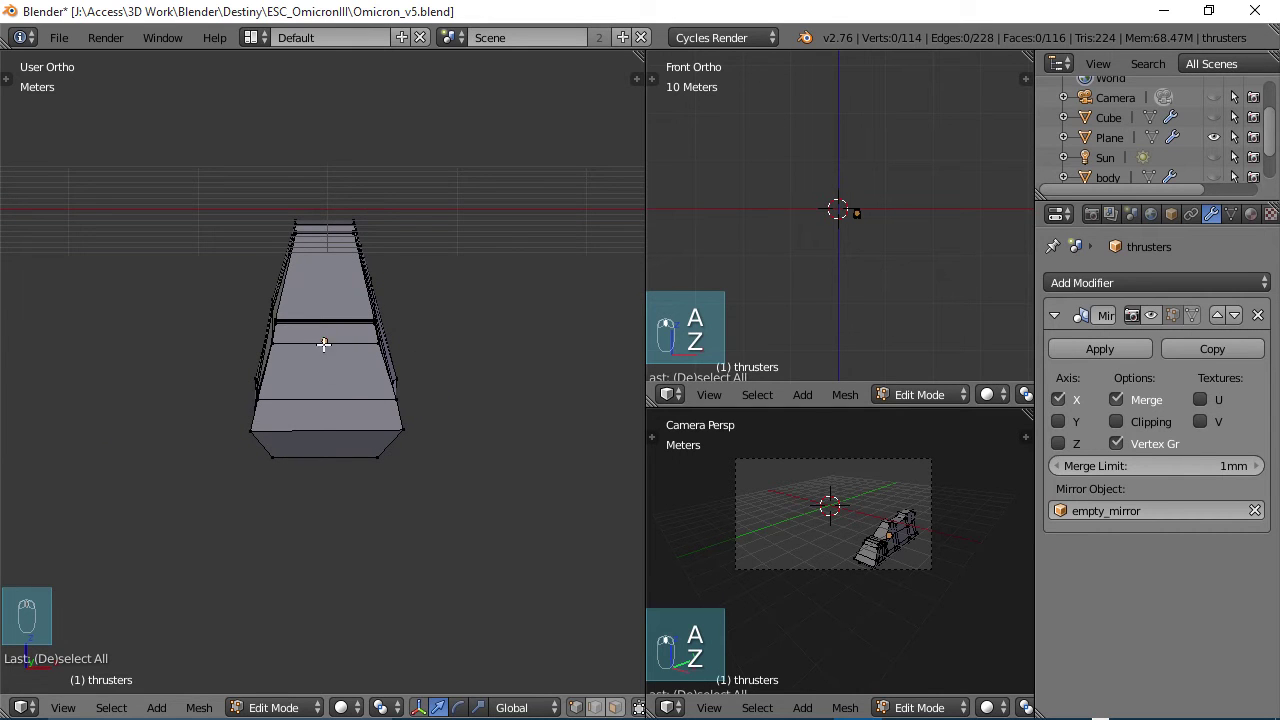
middle_click_drag(332, 342, 349, 290)
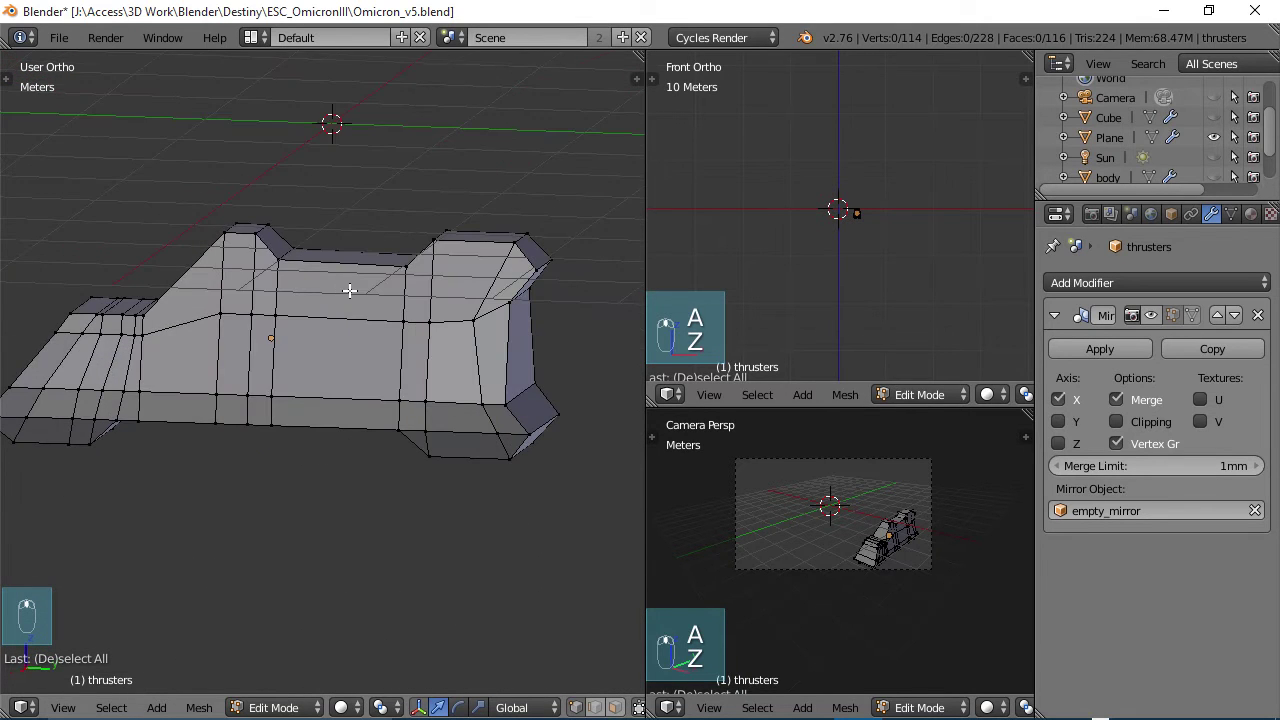
In left-side wireframe view, move the two upper-loop vertices behind the front section onto the inner panel outline's upper front corner
key("ctrl+KP_3")
key("z")
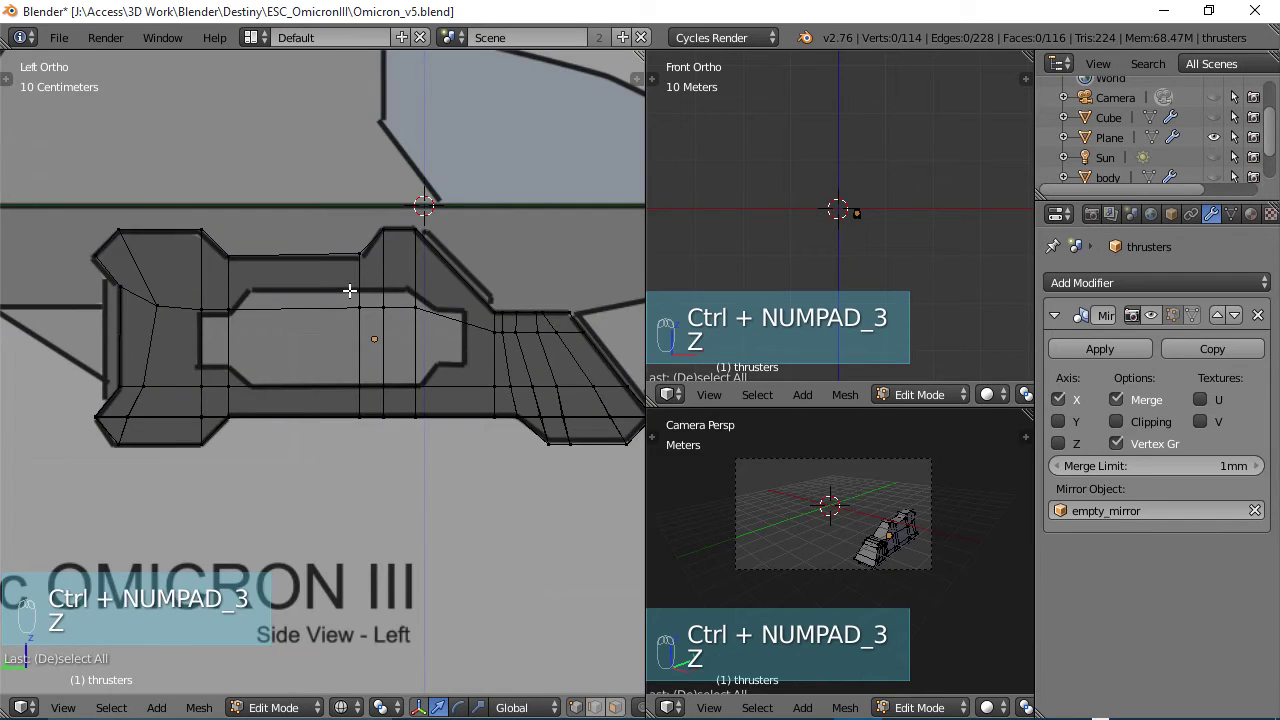
scroll(343, 368, "down", 2)
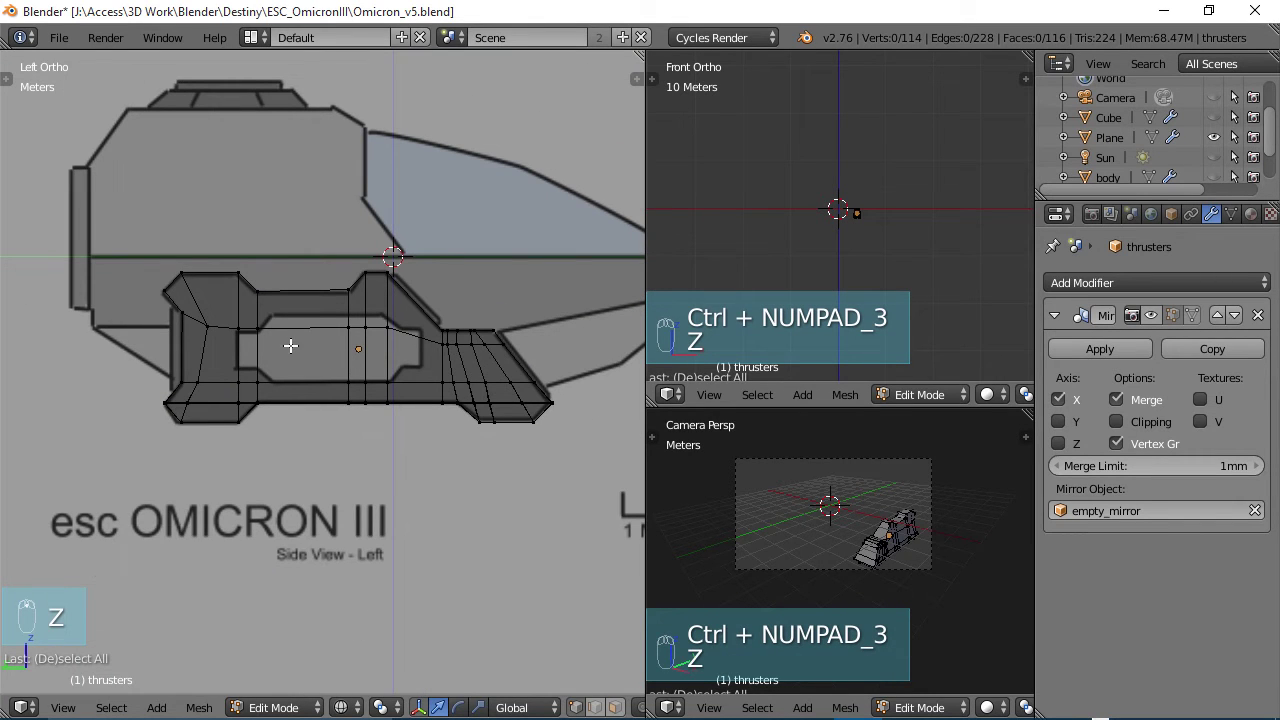
scroll(405, 365, "up", 3)
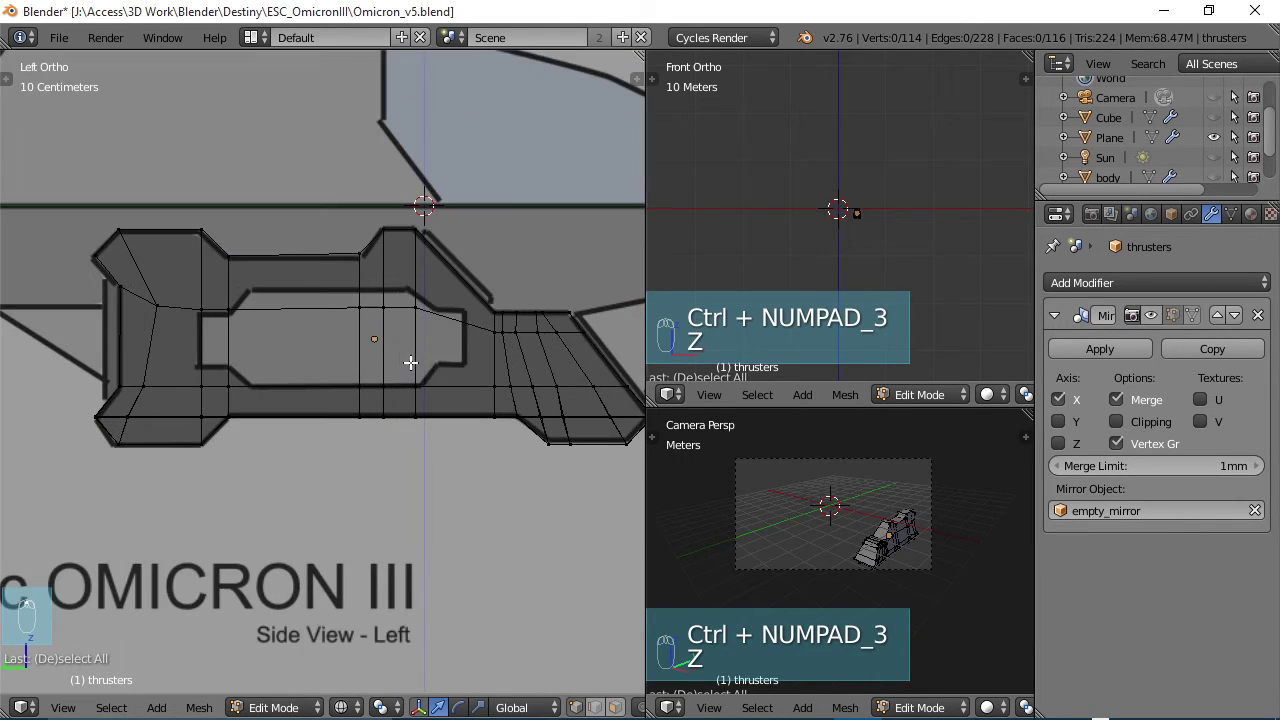
scroll(385, 410, "up", 1)
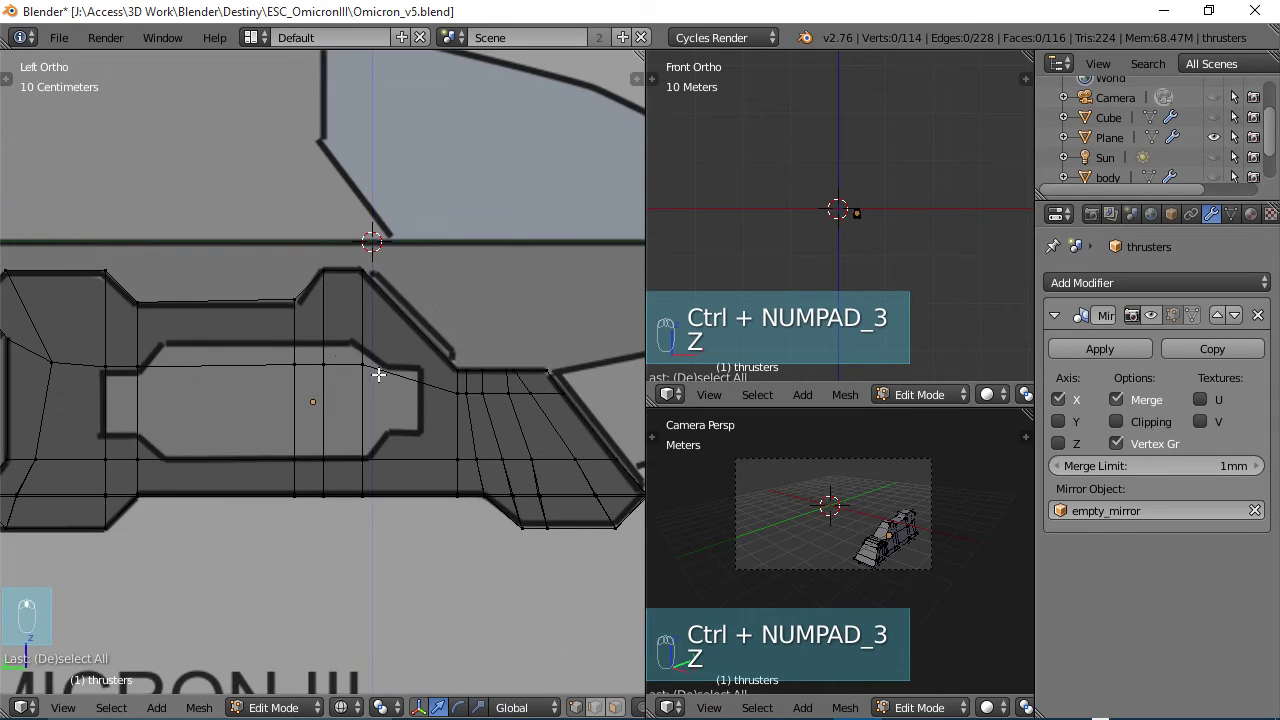
left_click(455, 394)
key("b")
left_click_drag(443, 380, 465, 423)
key("g")
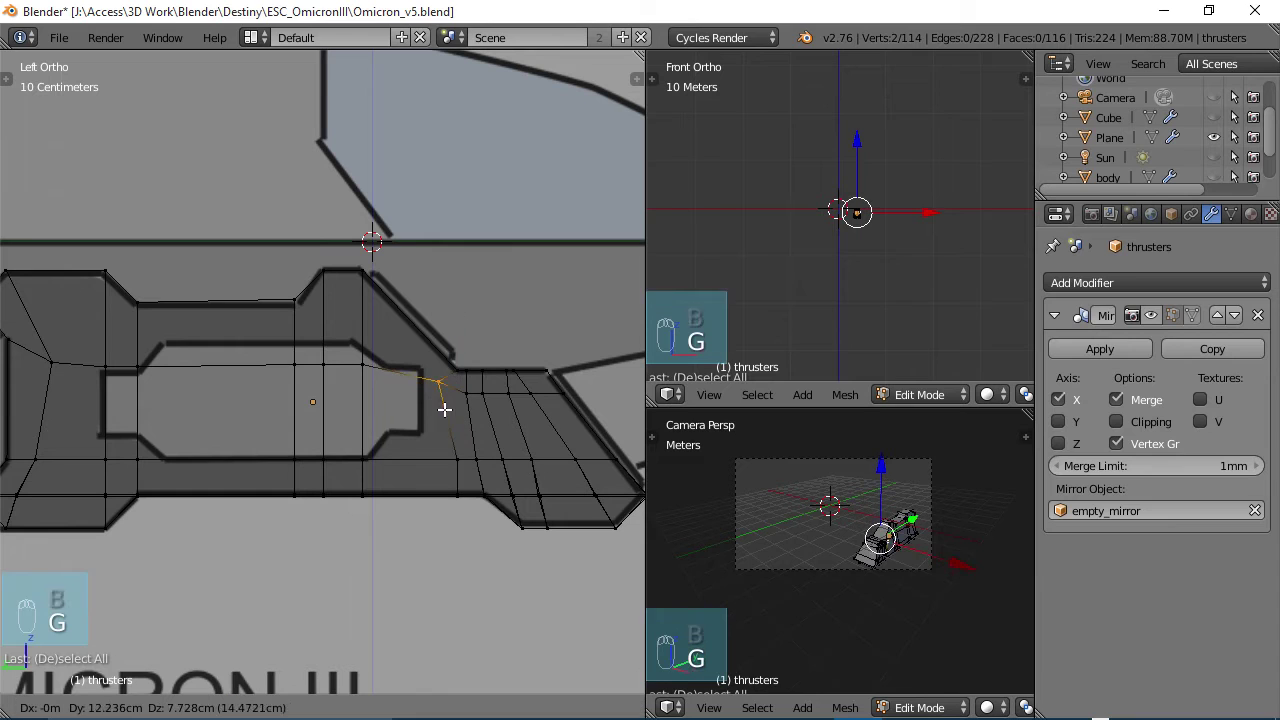
left_click(426, 397)
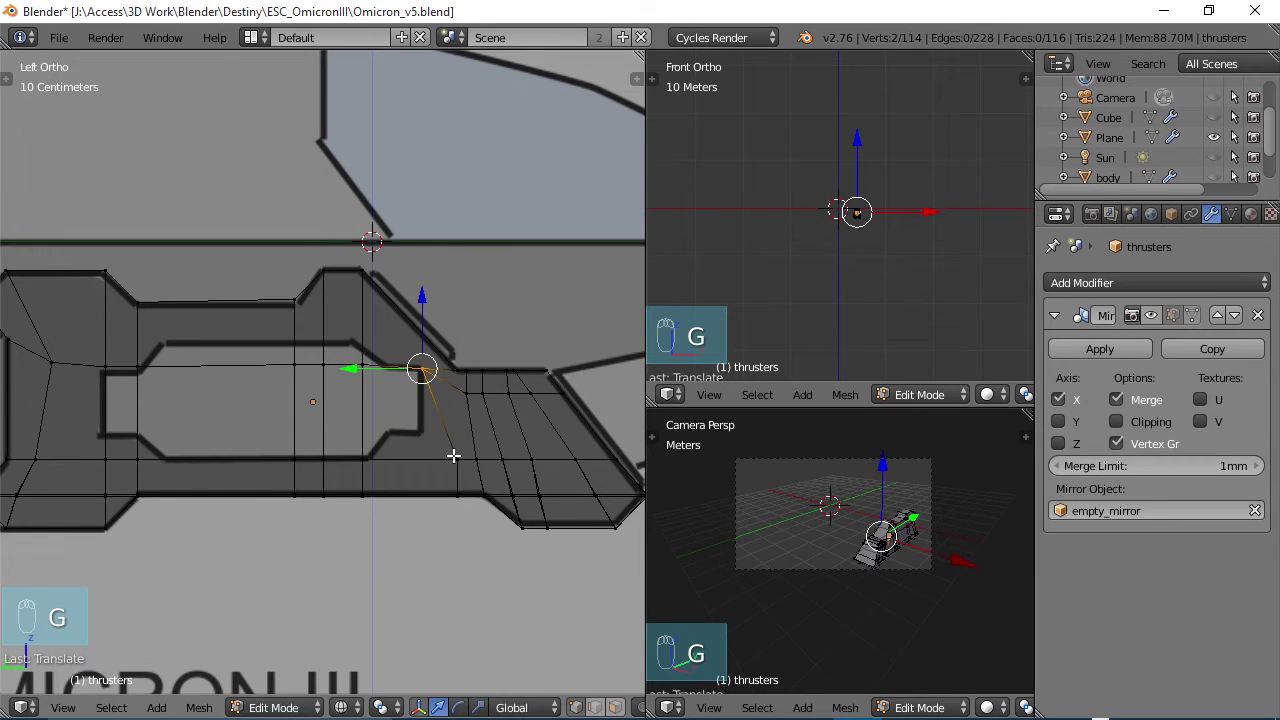
Move the two lower-loop vertices behind the front section onto the inner panel outline's lower front corner
right_click(455, 458)
key("b")
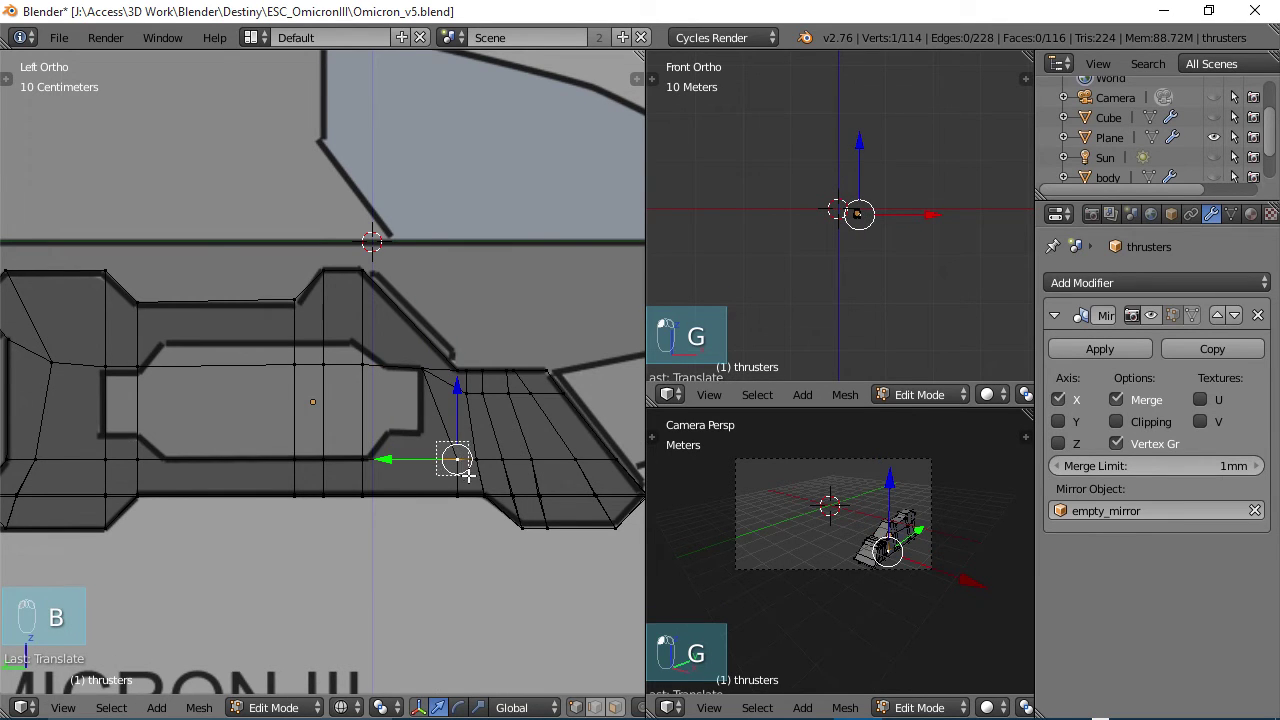
left_click_drag(467, 475, 470, 476)
key("g")
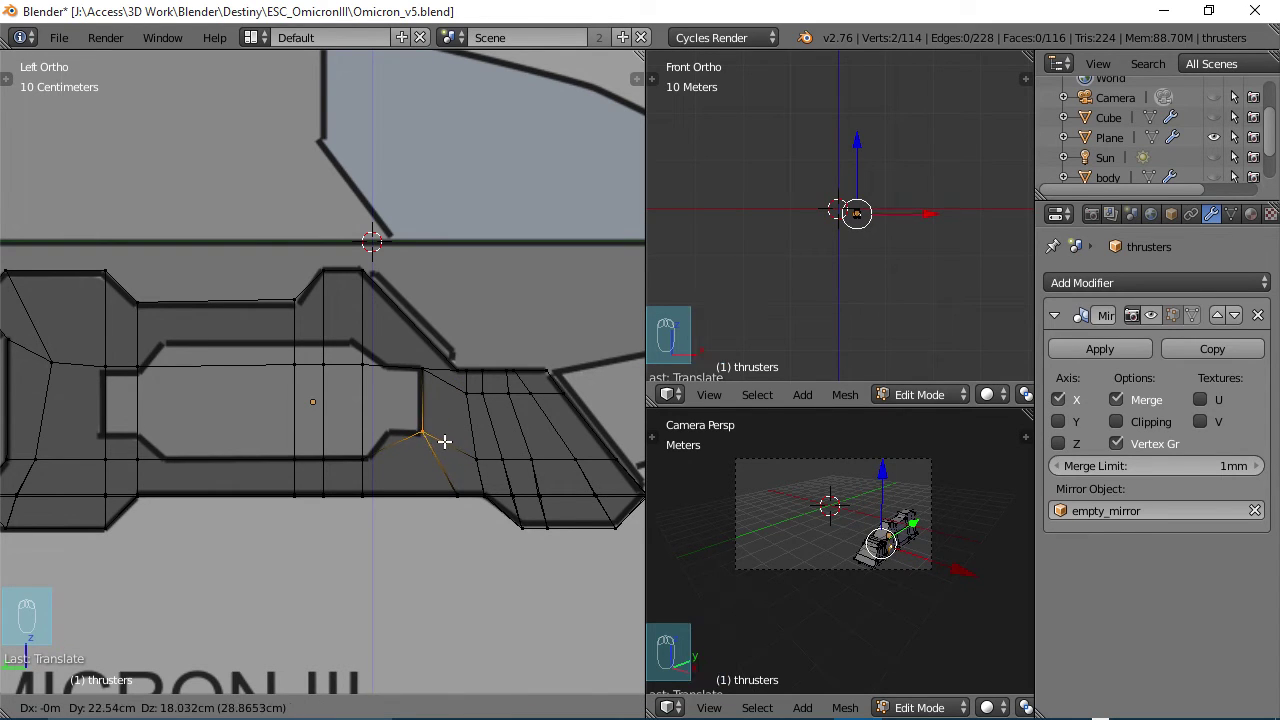
left_click(443, 442)
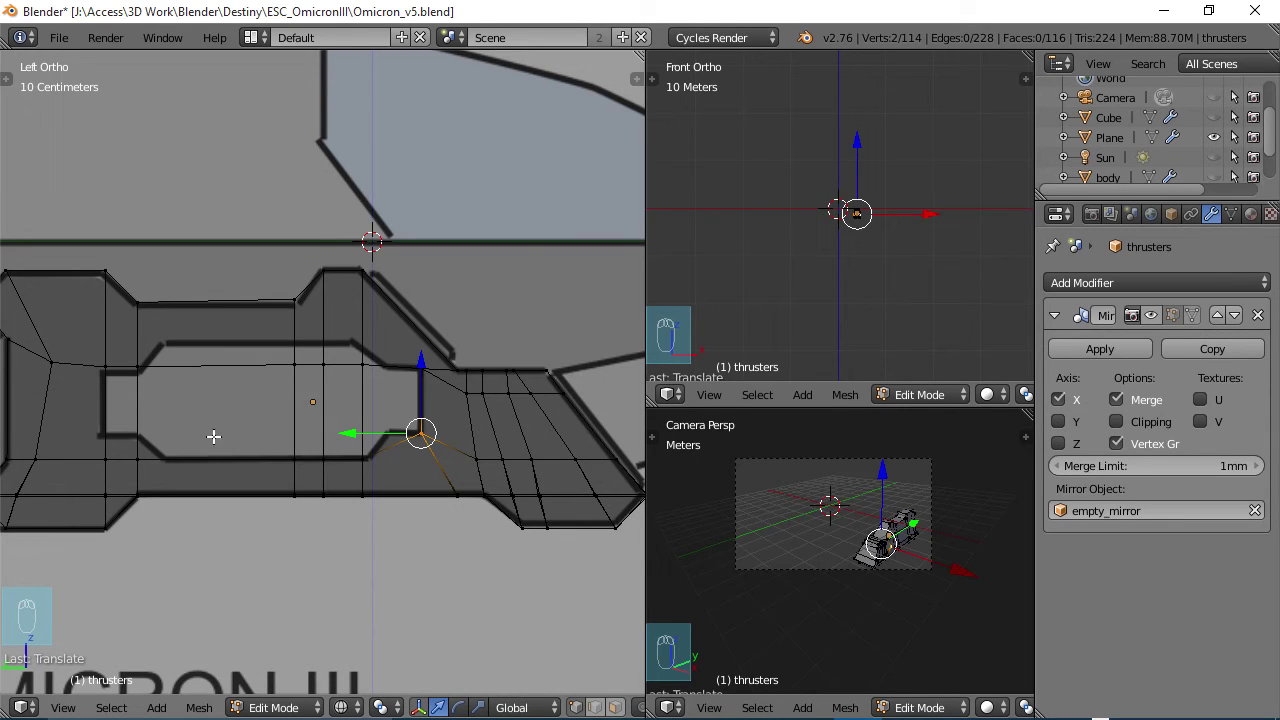
Move the two upper-loop vertices beneath the hump's front edge onto the inner panel outline's upper front bevel corner
right_click(358, 368)
key("b")
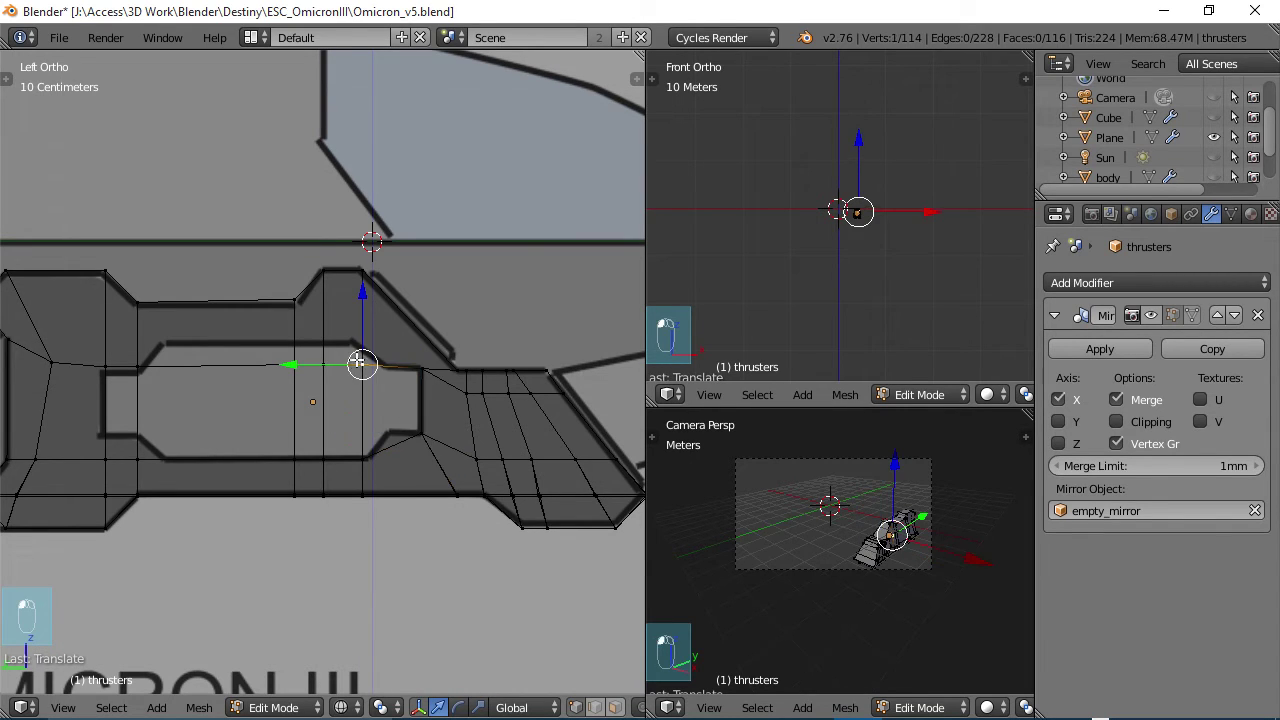
left_click_drag(351, 357, 380, 403)
key("g")
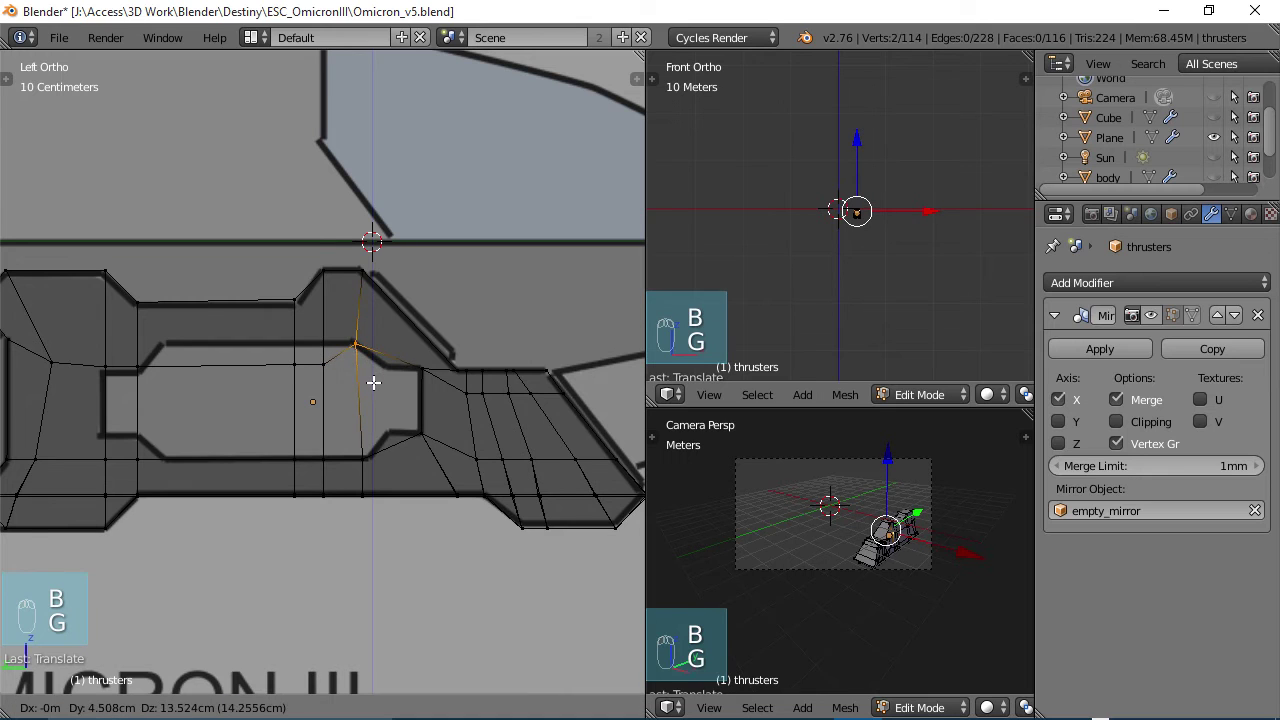
left_click(373, 376)
Raise the four upper-loop vertices beneath the hump's rear slope onto the inner panel outline's upper edge
right_click(322, 366)
key("b")
key("b")
left_click_drag(282, 350, 331, 384)
key("g")
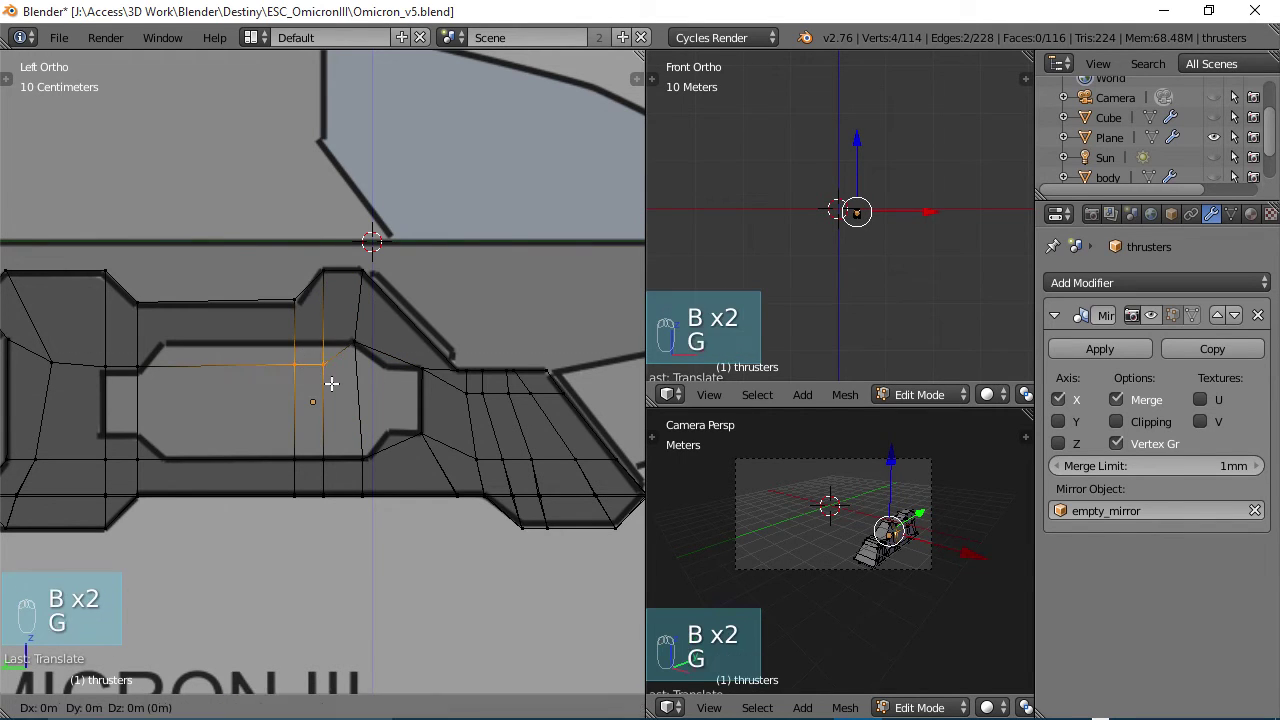
left_click(317, 338)
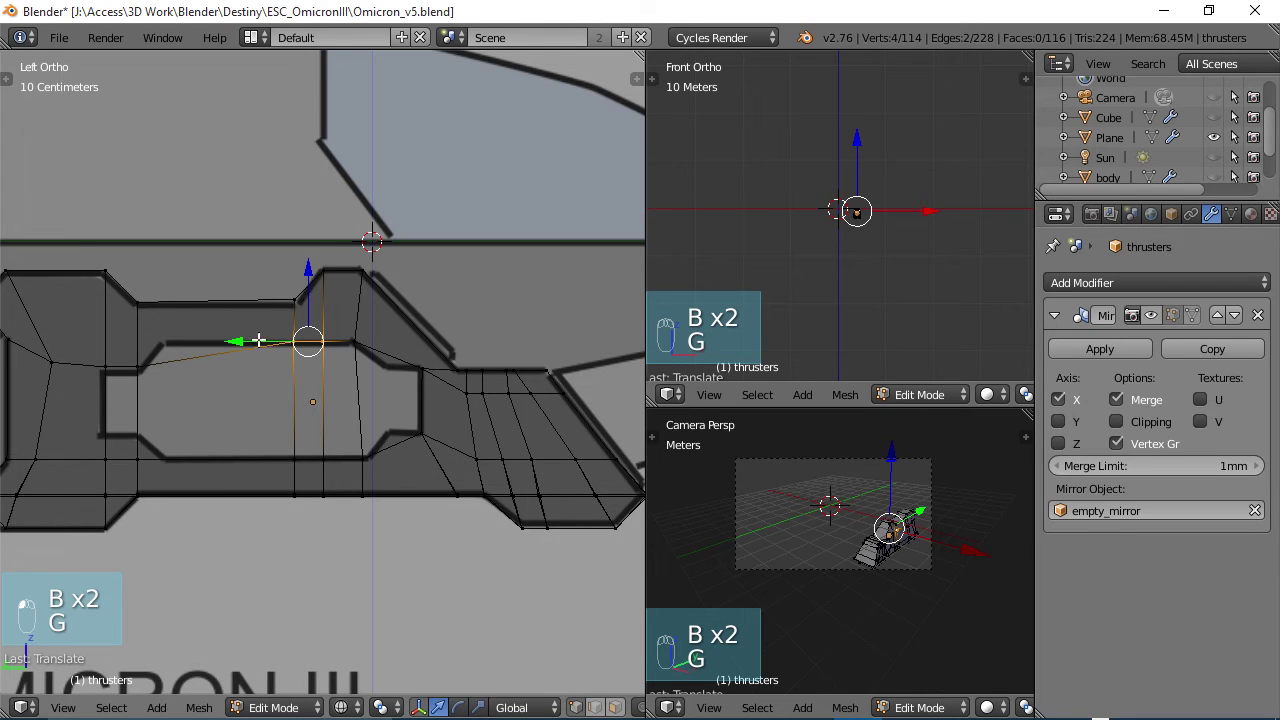
Move the two foremost upper-loop vertices of the rear section onto the panel outline's upper rear bevel corner
right_click(136, 365)
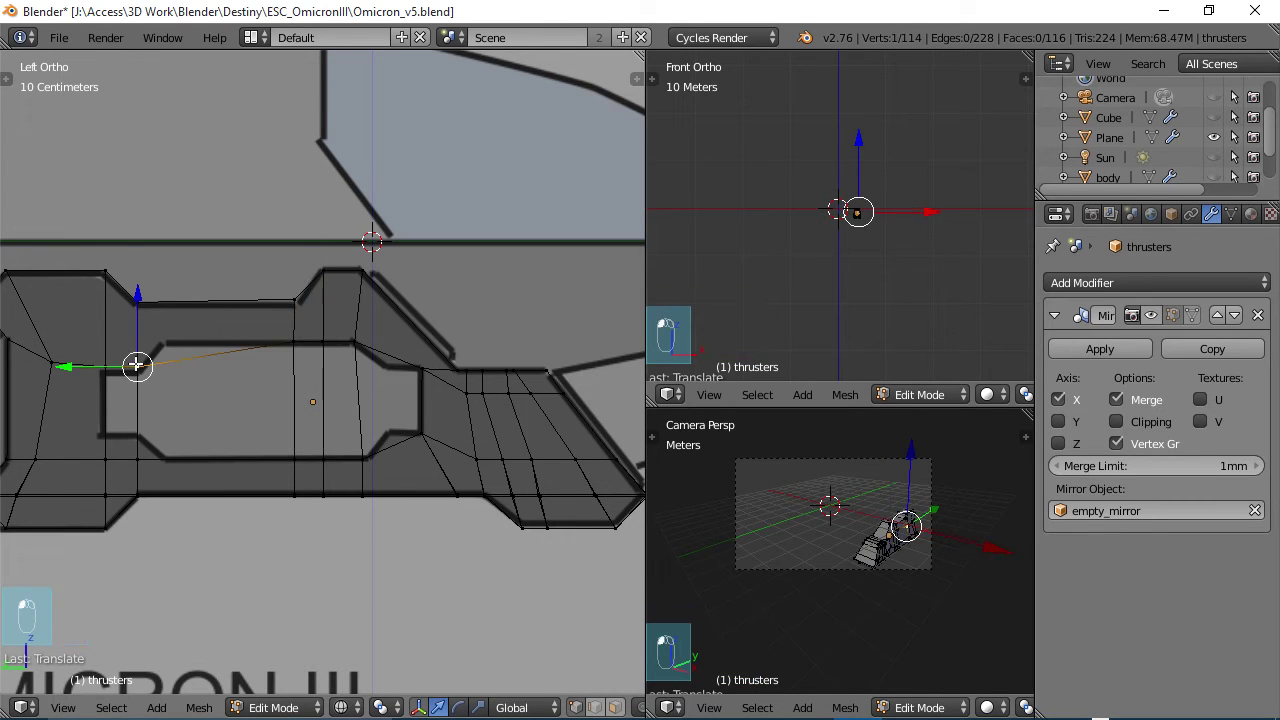
key("b")
key("g")
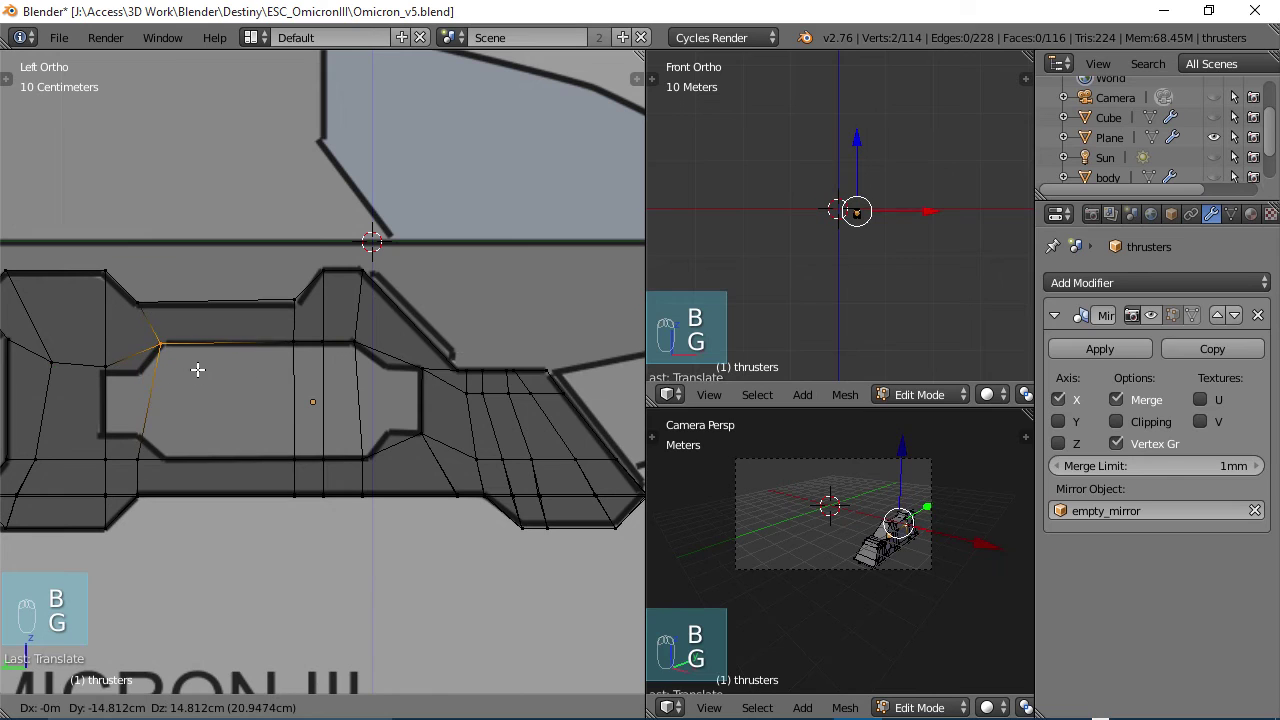
left_click(197, 369)
Move the next two rear upper-loop vertices forward onto the inner corner of the panel outline's upper rear notch
right_click(109, 363)
key("b")
left_click_drag(89, 354, 131, 380)
key("g")
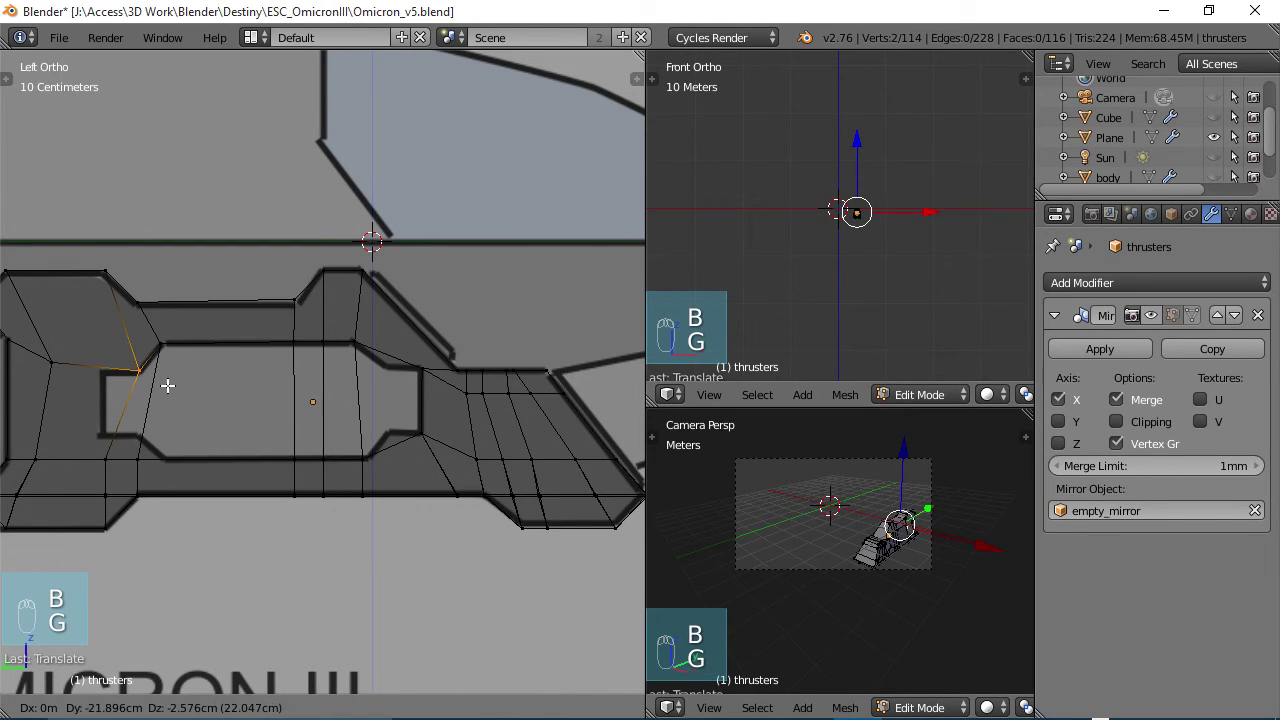
left_click(168, 386)
Move the two upper-loop vertices behind the panel onto the outline's outermost upper rear corner
right_click(58, 366)
key("b")
left_click_drag(33, 346, 93, 393)
key("g")
left_click(133, 383)
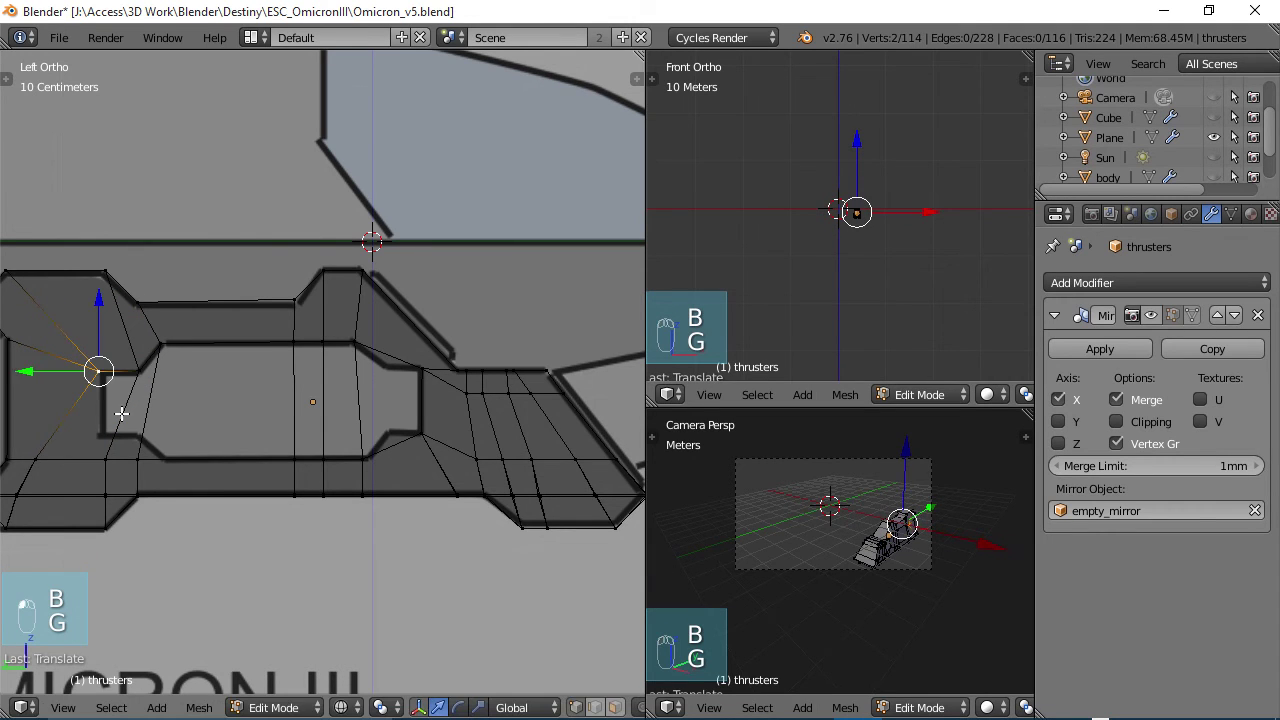
Move the two lower-loop vertices below the upper rear bevel onto the panel outline's lower rear bevel corner
right_click(136, 458)
key("b")
key("g")
left_click(165, 463)
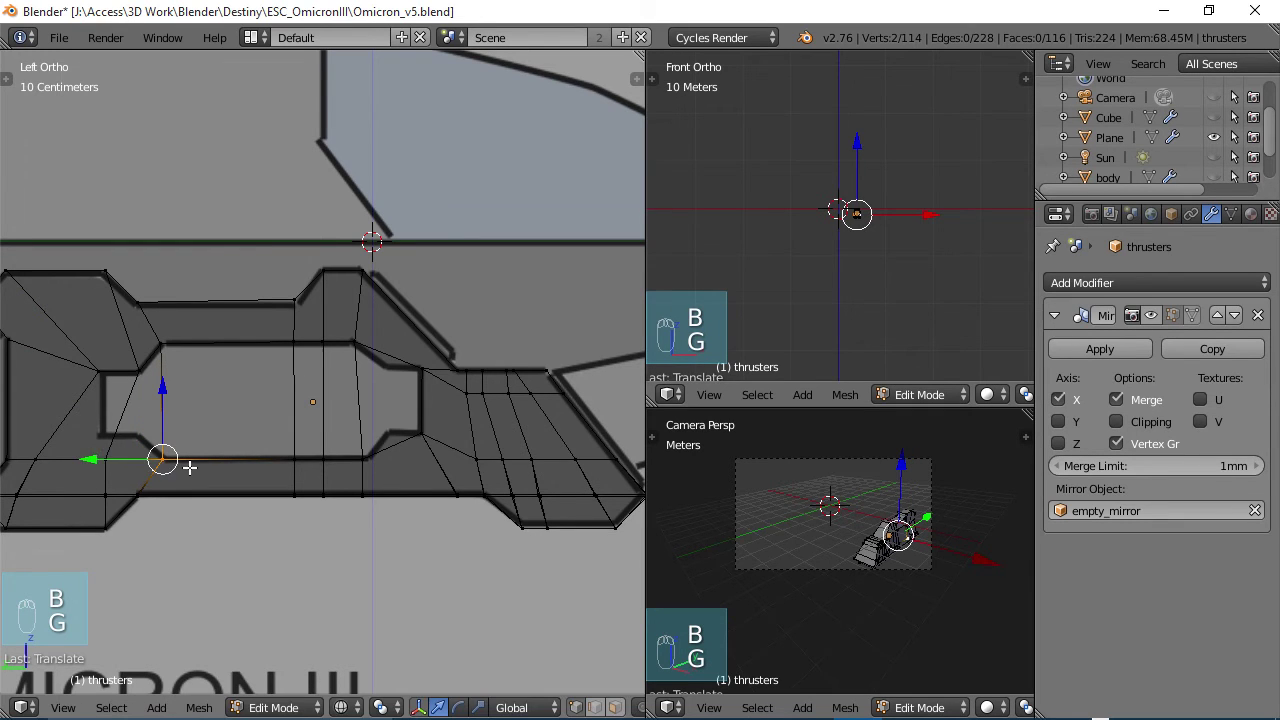
key("b")
key("b")
left_click_drag(86, 451, 122, 474)
key("g")
left_click(130, 460)
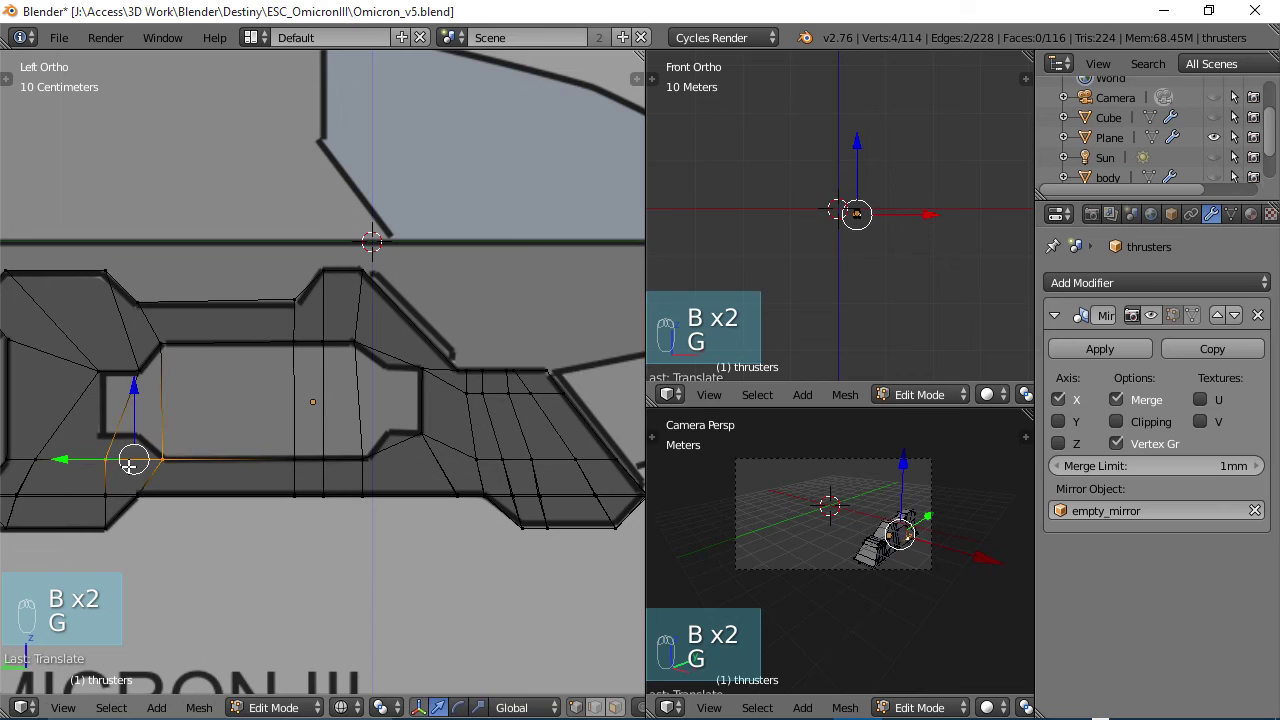
Move the next two rear lower-loop vertices onto the inner corner of the panel outline's lower rear notch
right_click(106, 466)
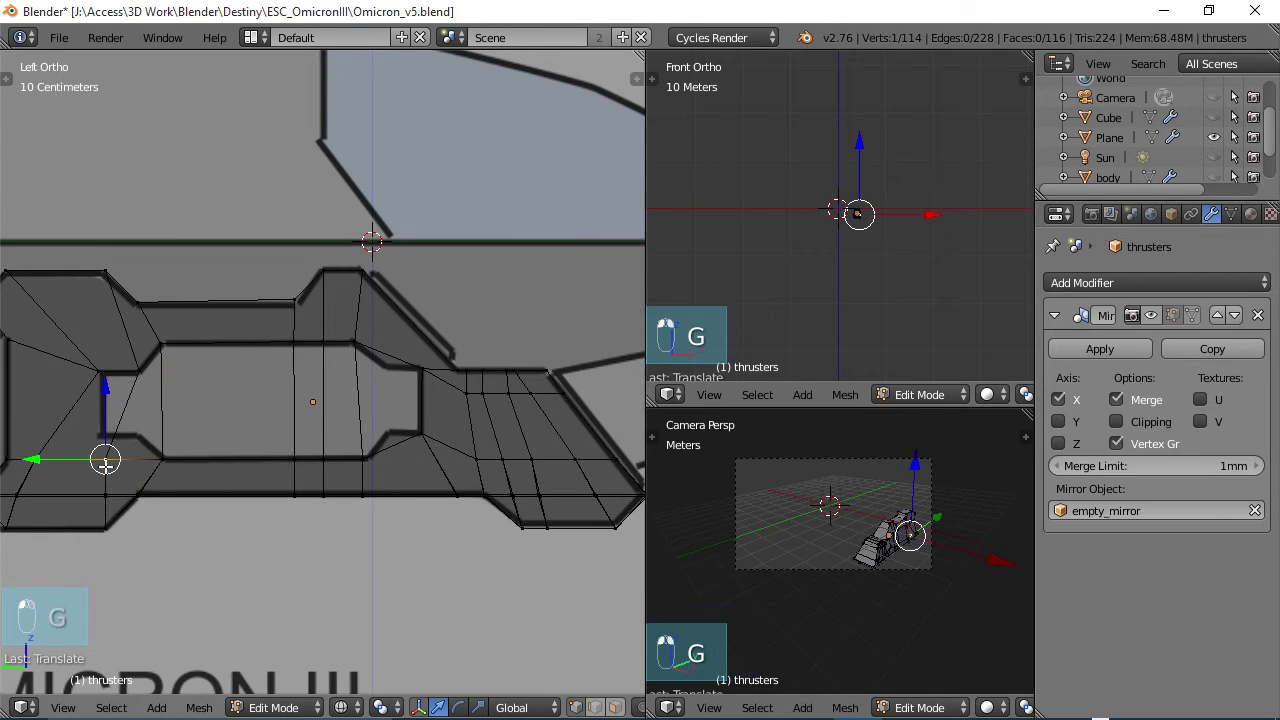
key("b")
left_click_drag(91, 445, 121, 470)
key("g")
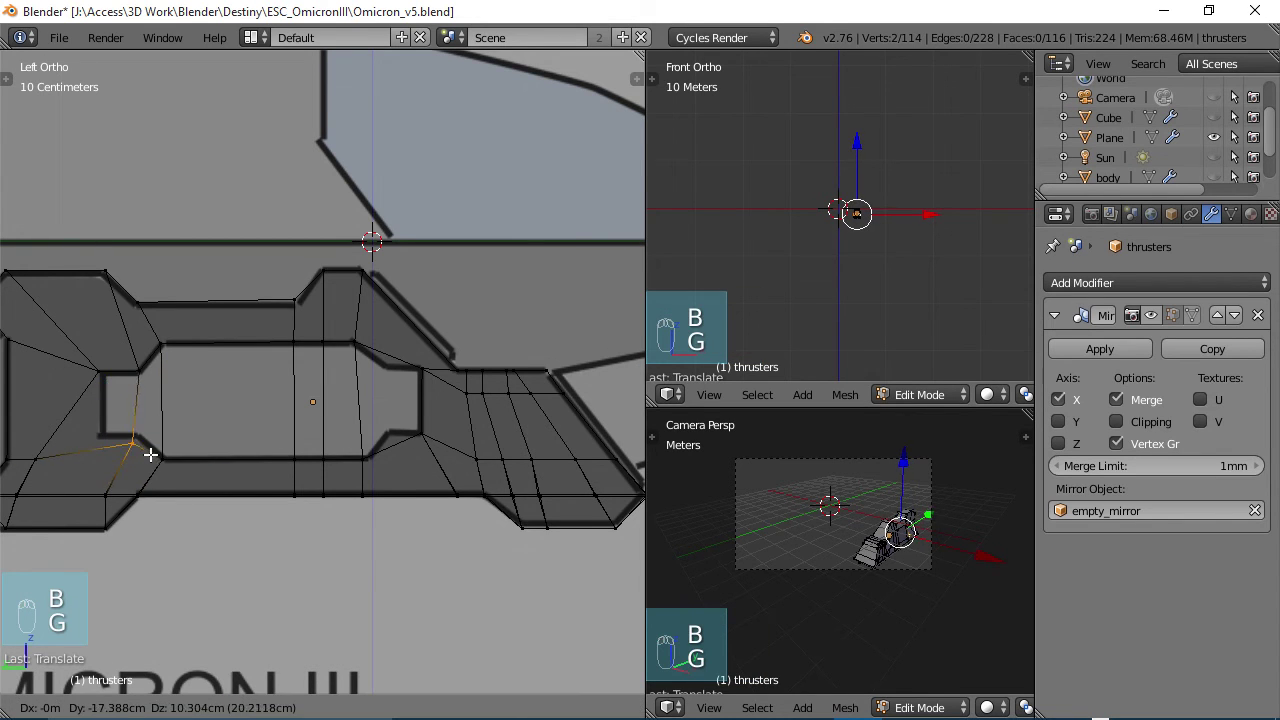
left_click(153, 452)
Move the two lower-loop vertices behind the panel onto the outline's outermost lower rear corner
right_click(36, 456)
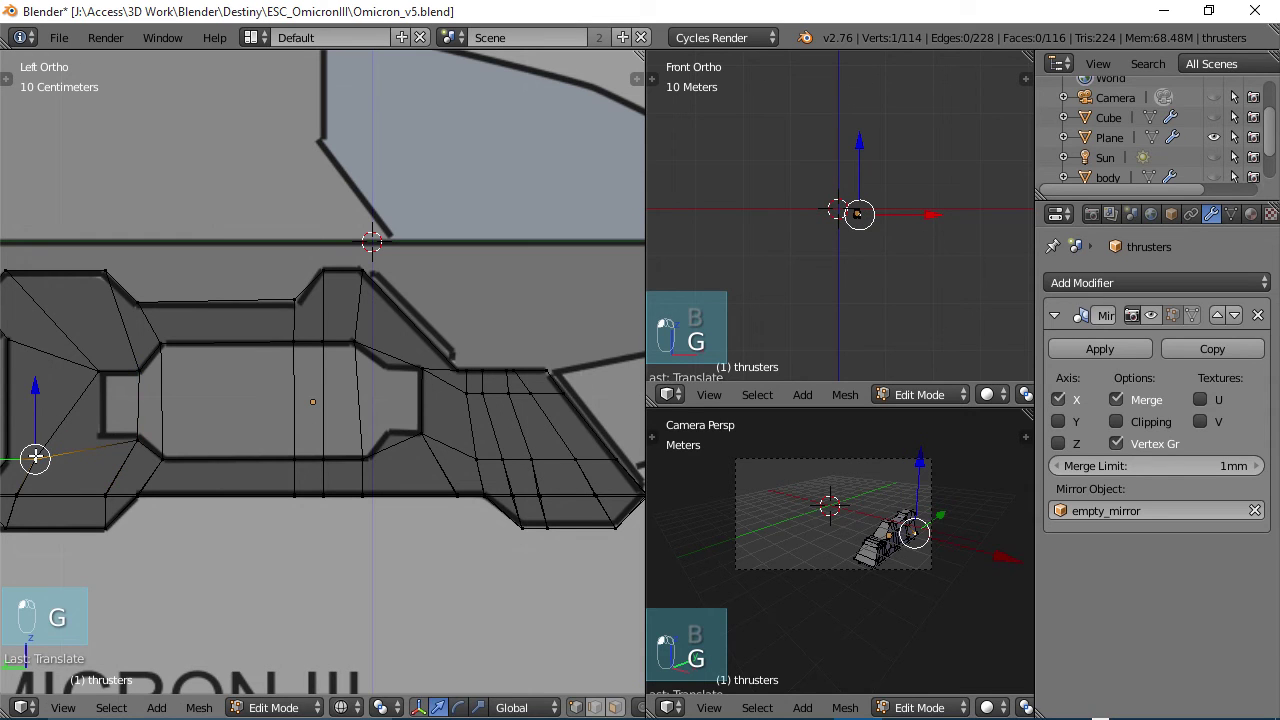
key("b")
left_click_drag(26, 444, 77, 483)
key("g")
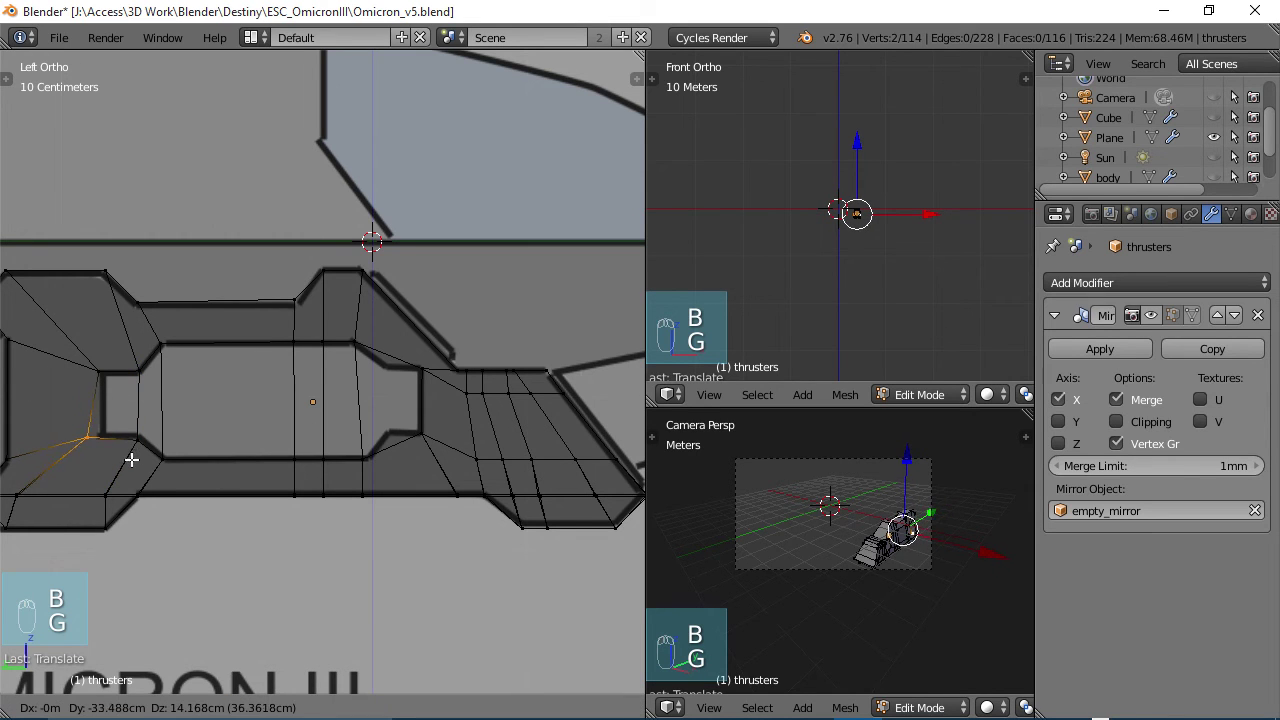
left_click(140, 460)
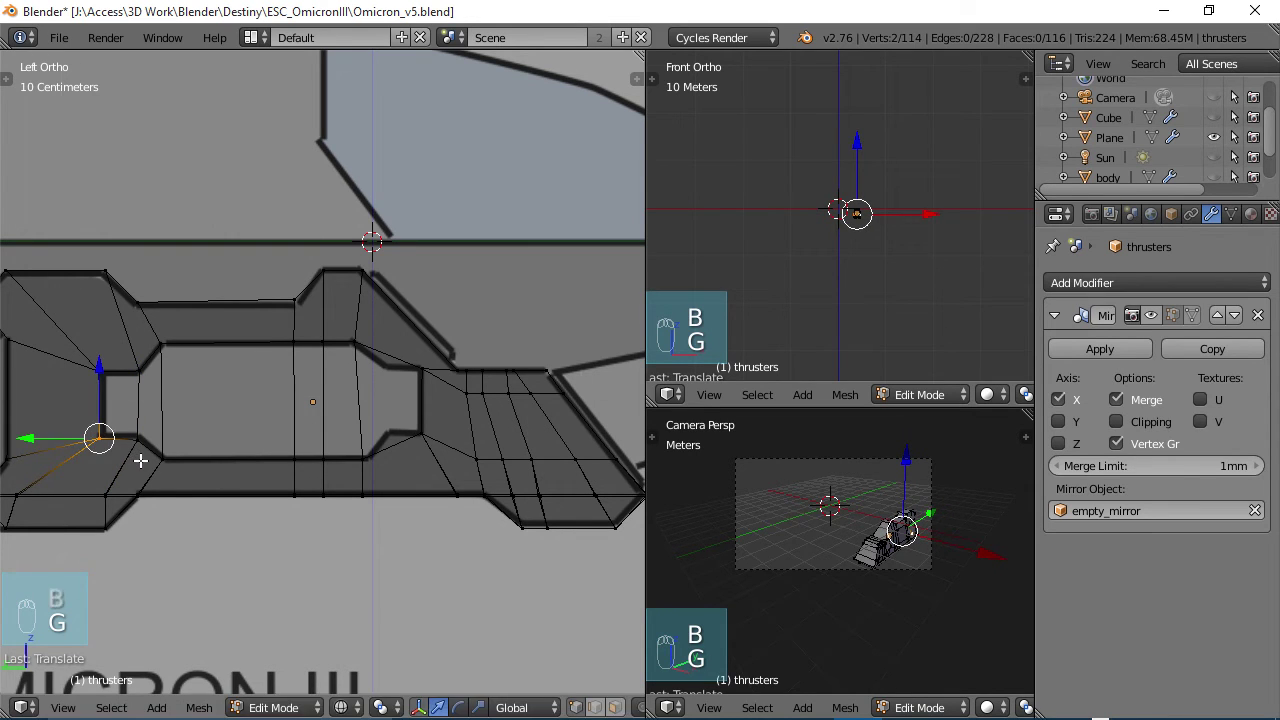
Shift the two vertices at the panel's lower front corner rearward to the inner corner of the lower front notch
right_click(424, 439)
key("b")
left_click_drag(442, 451, 400, 412)
key("g")
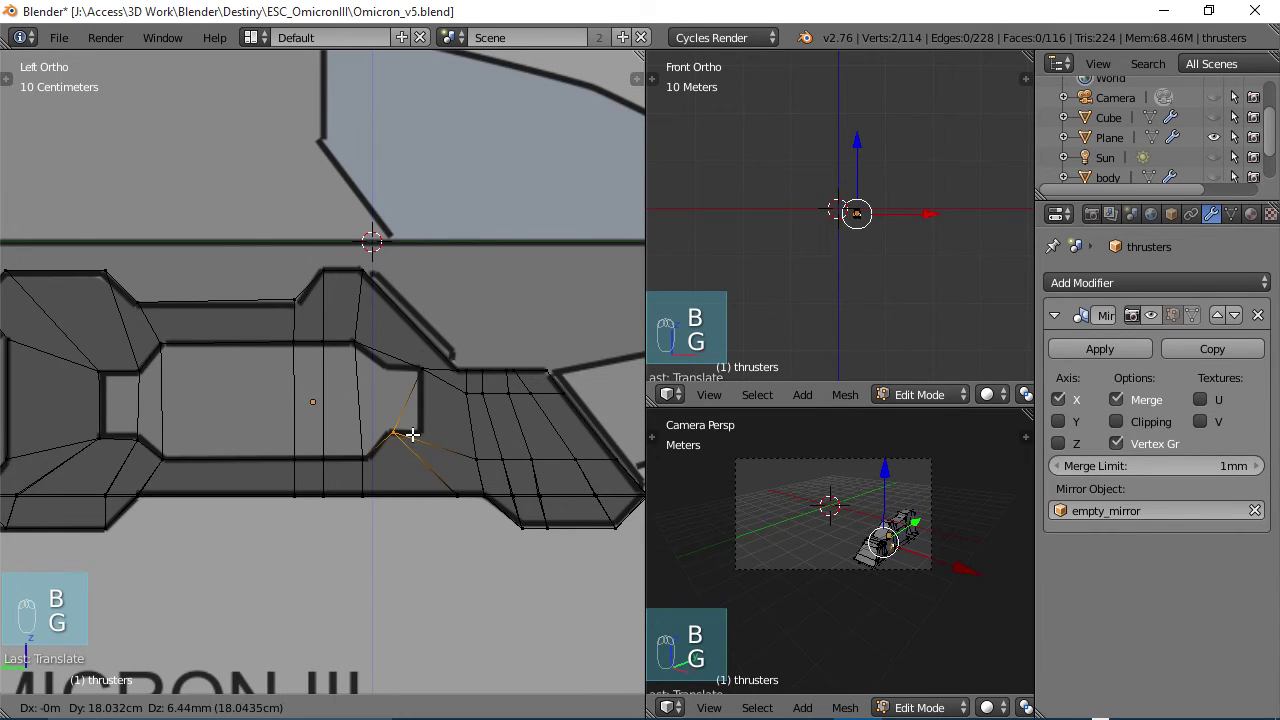
left_click(411, 434)
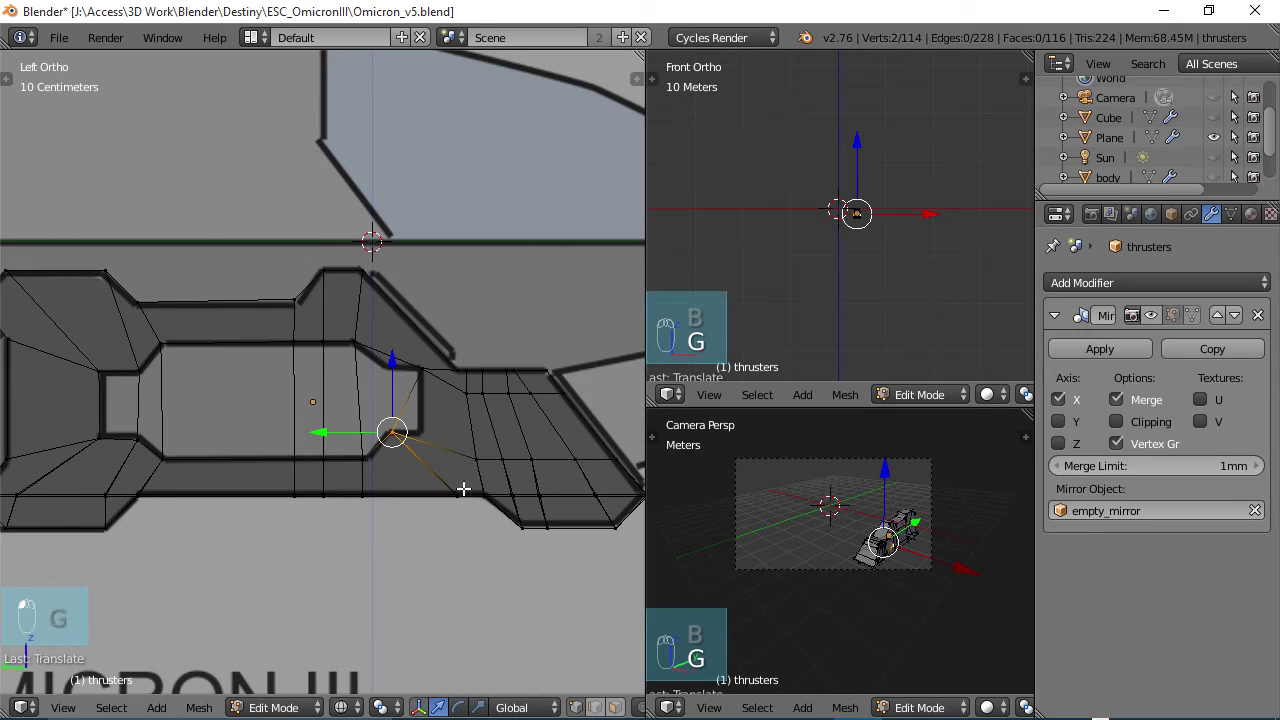
Edge-slide the two bottom-edge vertices of the same loop rearward until they sit beneath the lower front notch
key("b")
left_click_drag(440, 481, 477, 521)
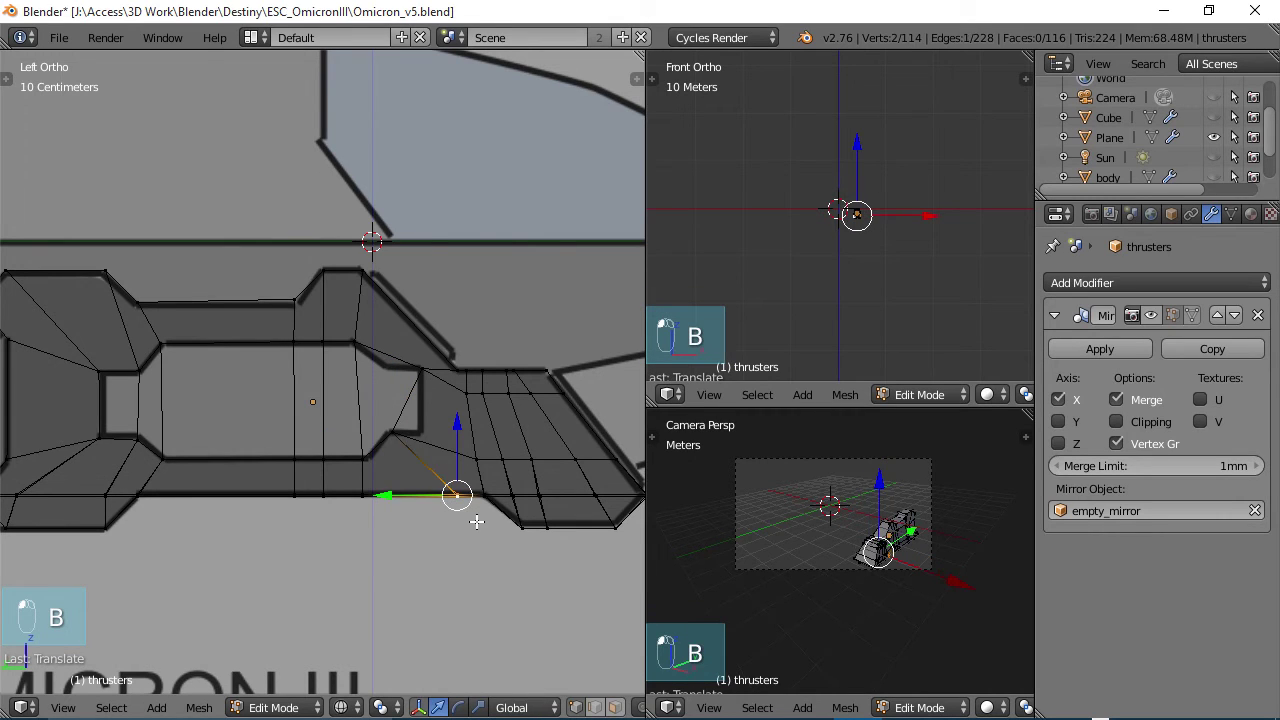
key("g")
key("g")
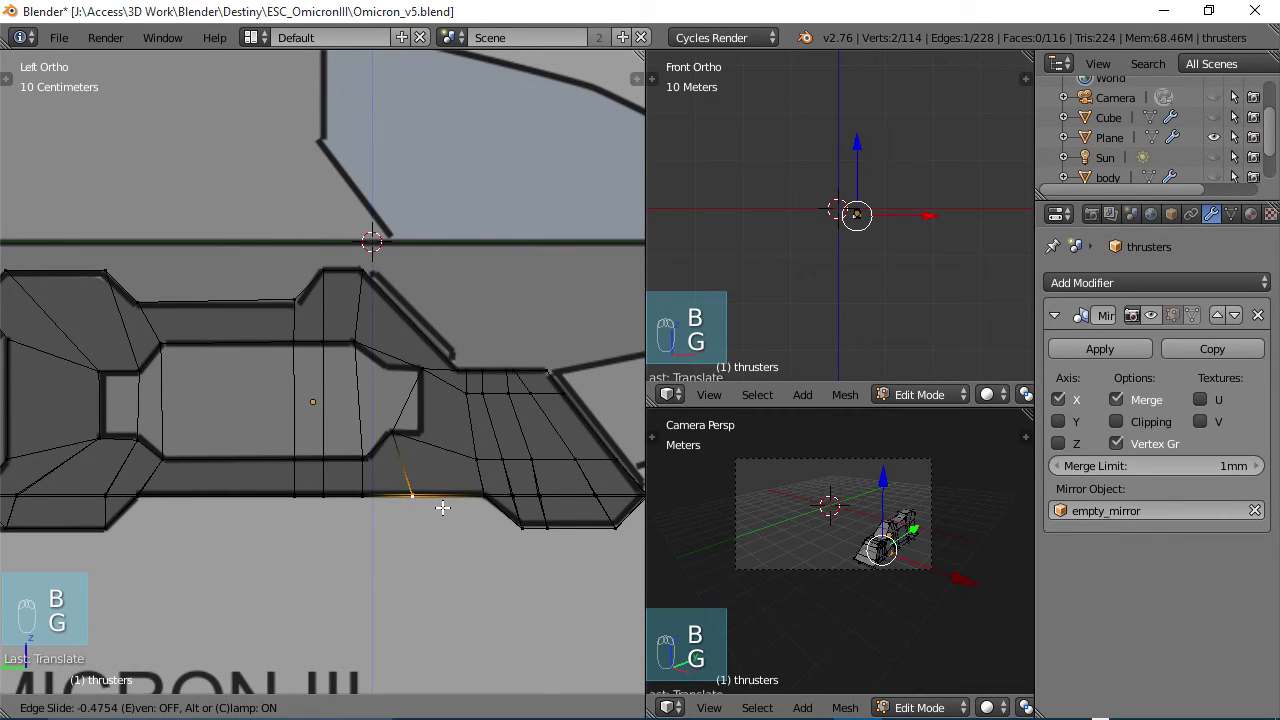
left_click(429, 508)
Move the next two lower-loop vertices of the front section onto the panel outline's lower front corner
key("b")
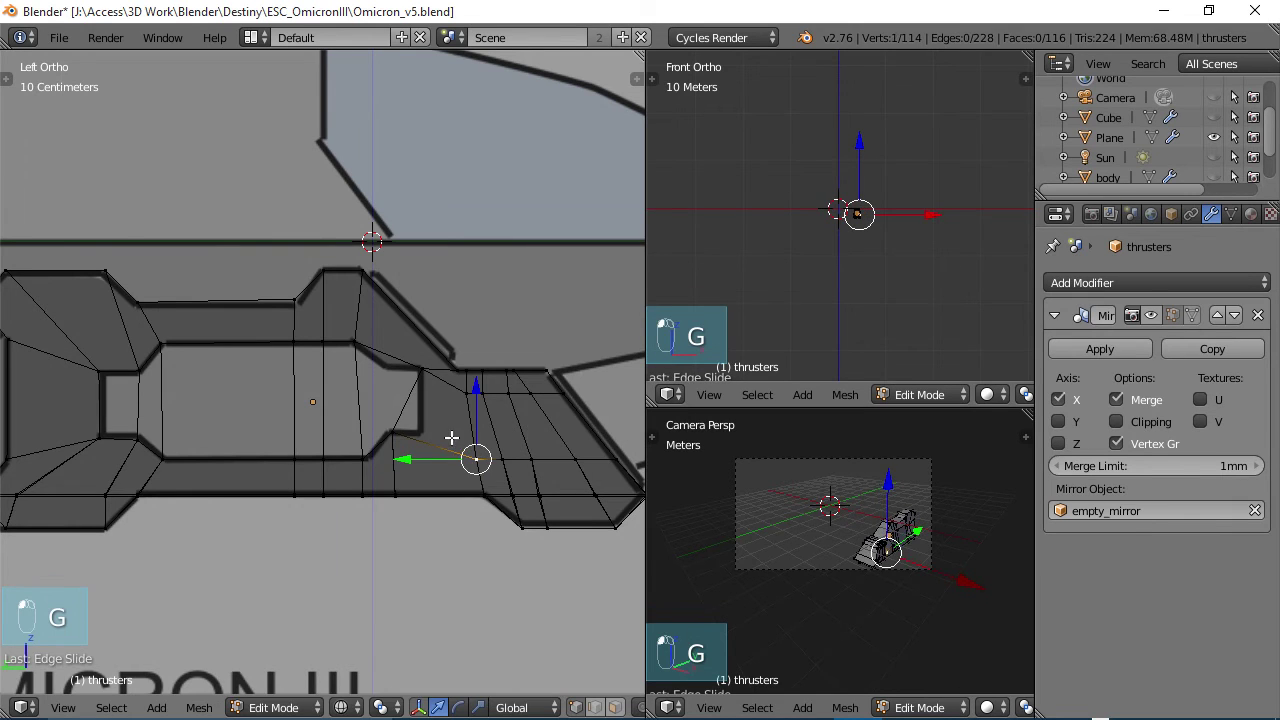
left_click_drag(455, 435, 493, 482)
key("g")
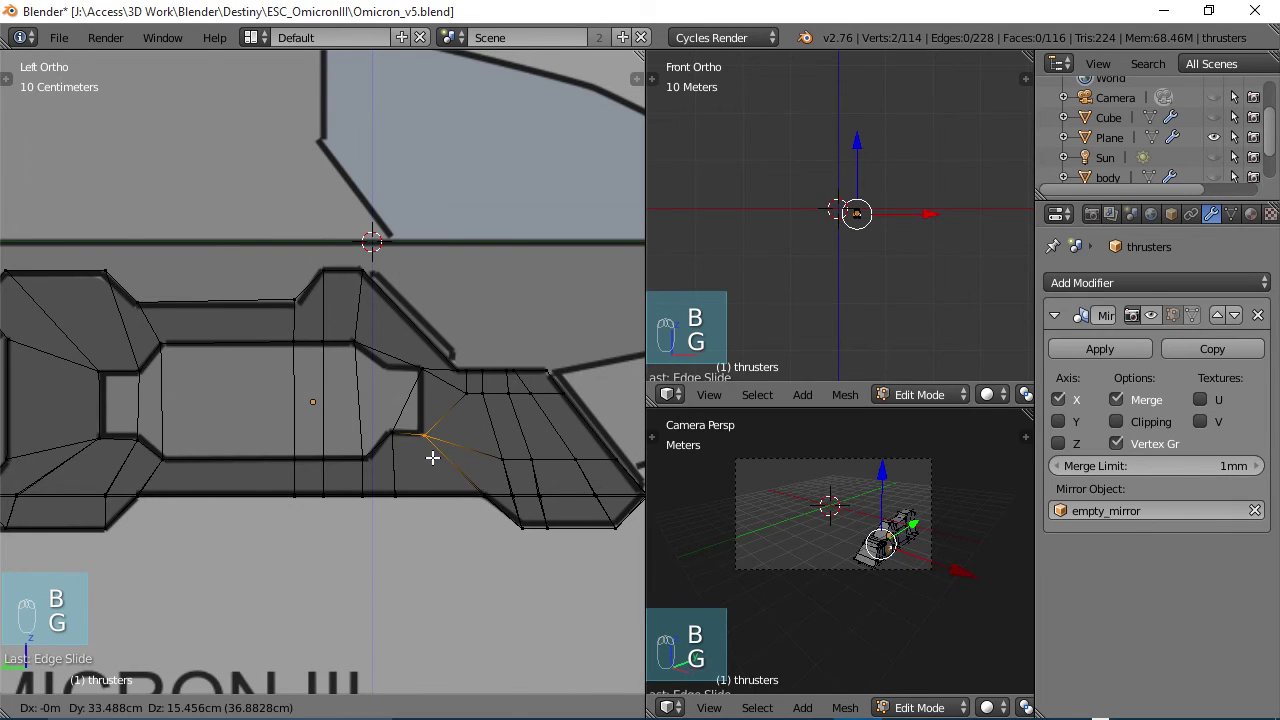
left_click(424, 452)
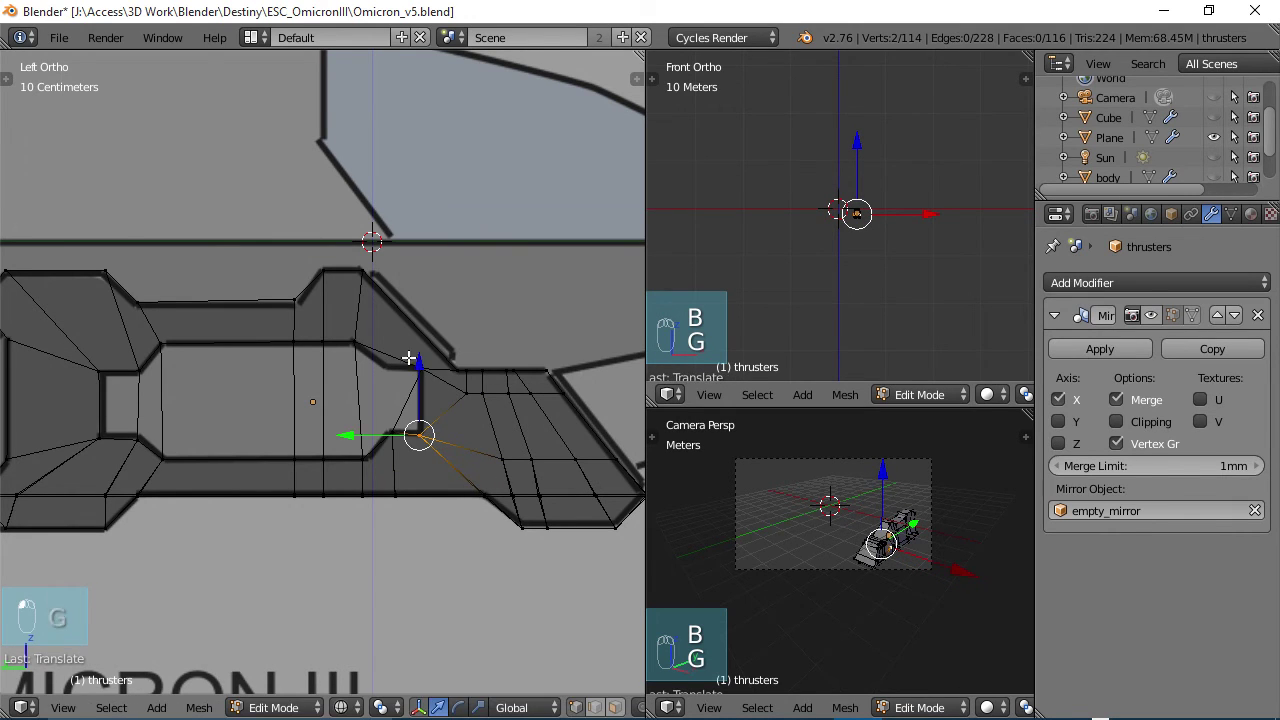
Shift the two vertices at the panel's upper front corner rearward to the inner corner of the upper front notch
key("b")
left_click_drag(409, 357, 421, 366)
key("g")
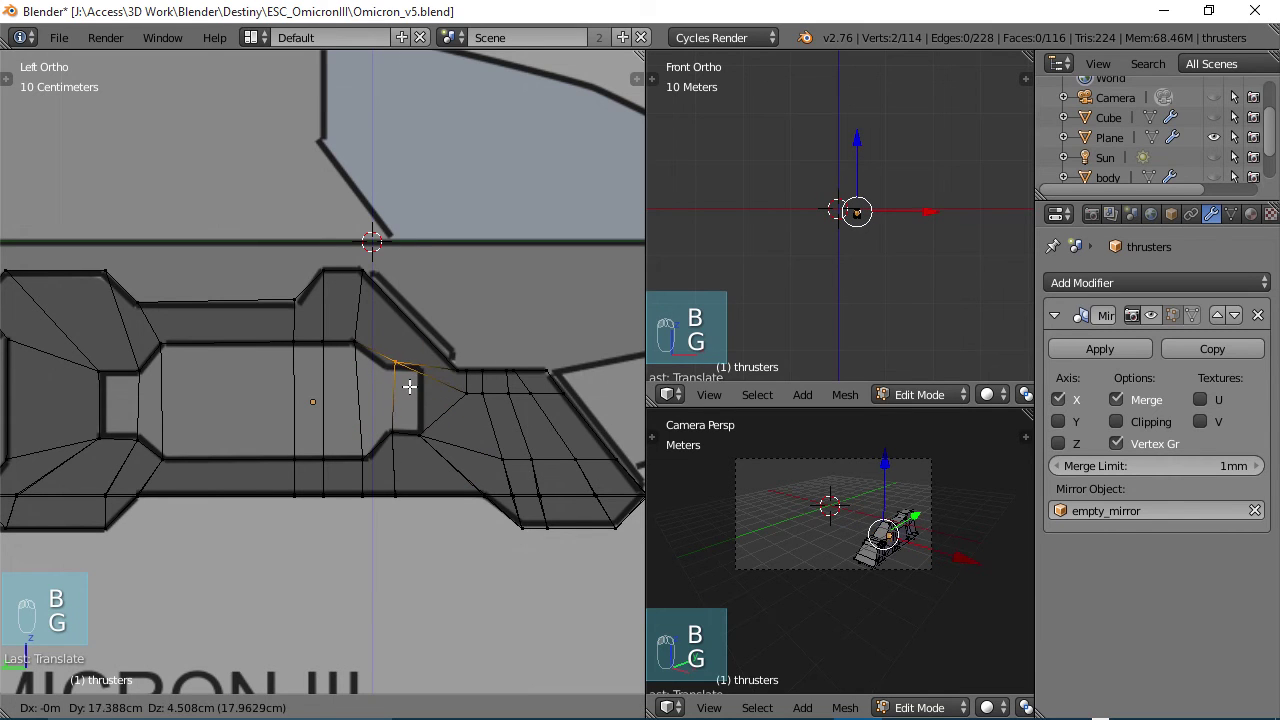
left_click(400, 391)
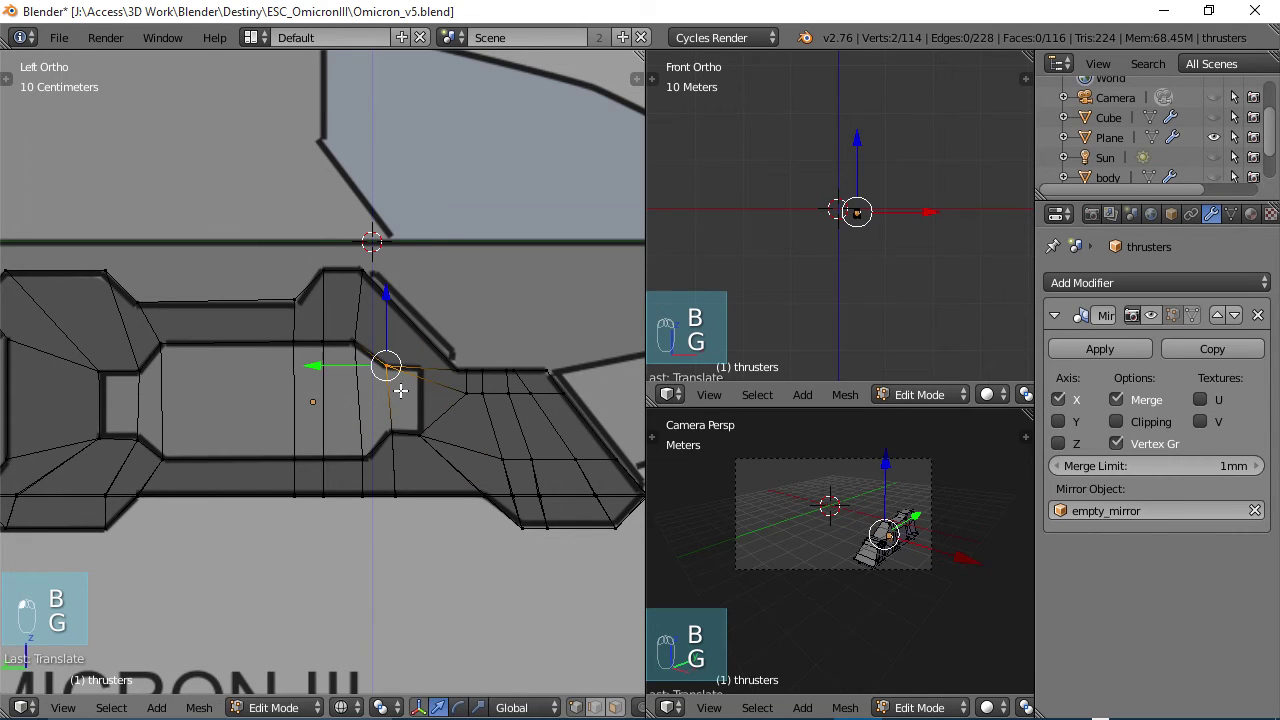
Move the next two upper-loop vertices of the front section onto the panel outline's upper front corner
right_click(466, 398)
key("b")
mouse_move(476, 411)
left_mouse_down()
mouse_move(449, 379)
mouse_move(474, 417)
left_mouse_up()
key("b")
key("g")
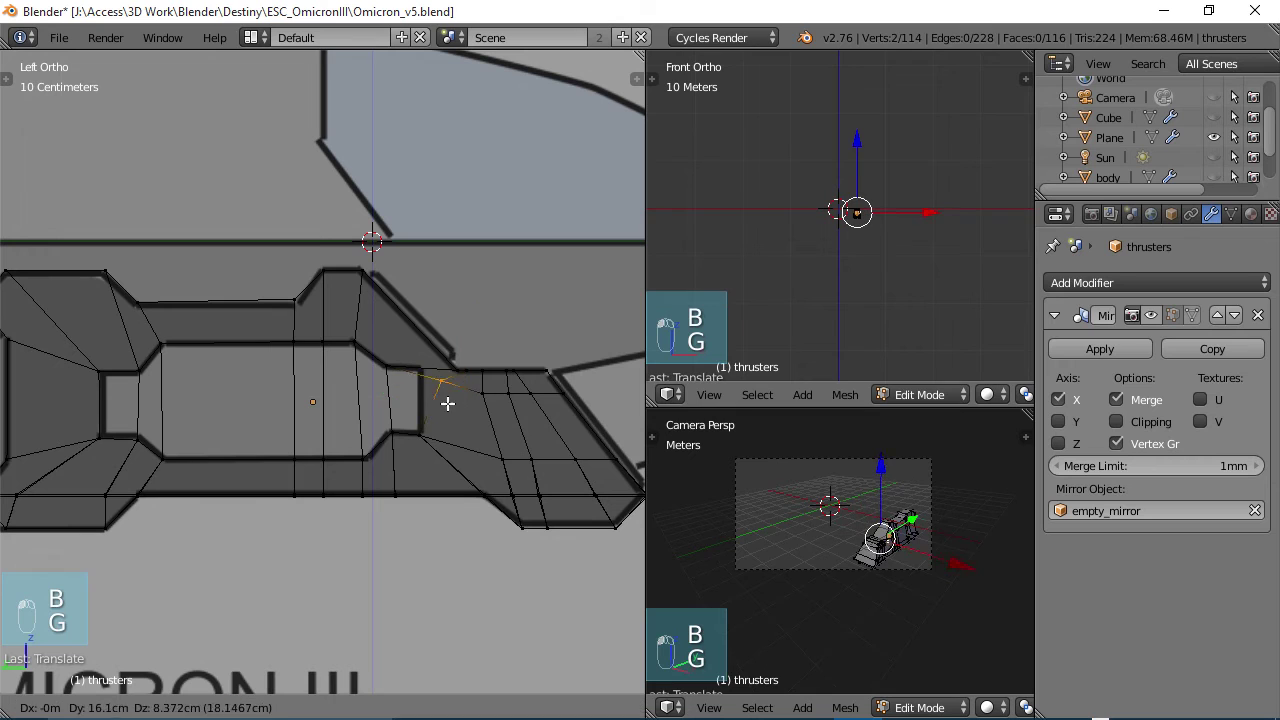
left_click(428, 391)
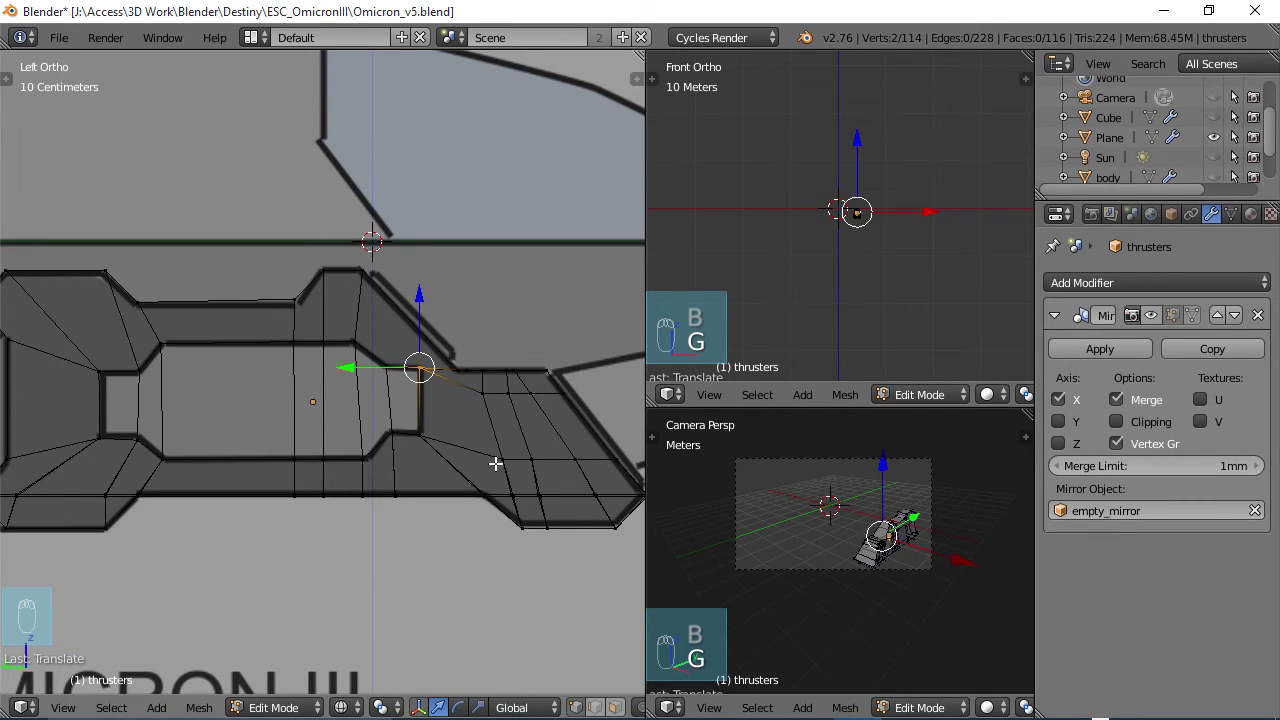
Select the edge loop at the panel's front end and examine its shape in solid and wireframe shading against the reference
mouse_move(497, 414)
middle_mouse_down()
mouse_move(497, 440)
mouse_move(454, 477)
mouse_move(491, 489)
mouse_move(492, 436)
mouse_move(409, 537)
mouse_move(433, 488)
mouse_move(125, 373)
mouse_move(429, 406)
mouse_move(489, 394)
mouse_move(129, 344)
mouse_move(196, 341)
middle_mouse_up()
key("z")
scroll(493, 397, "up", 4)
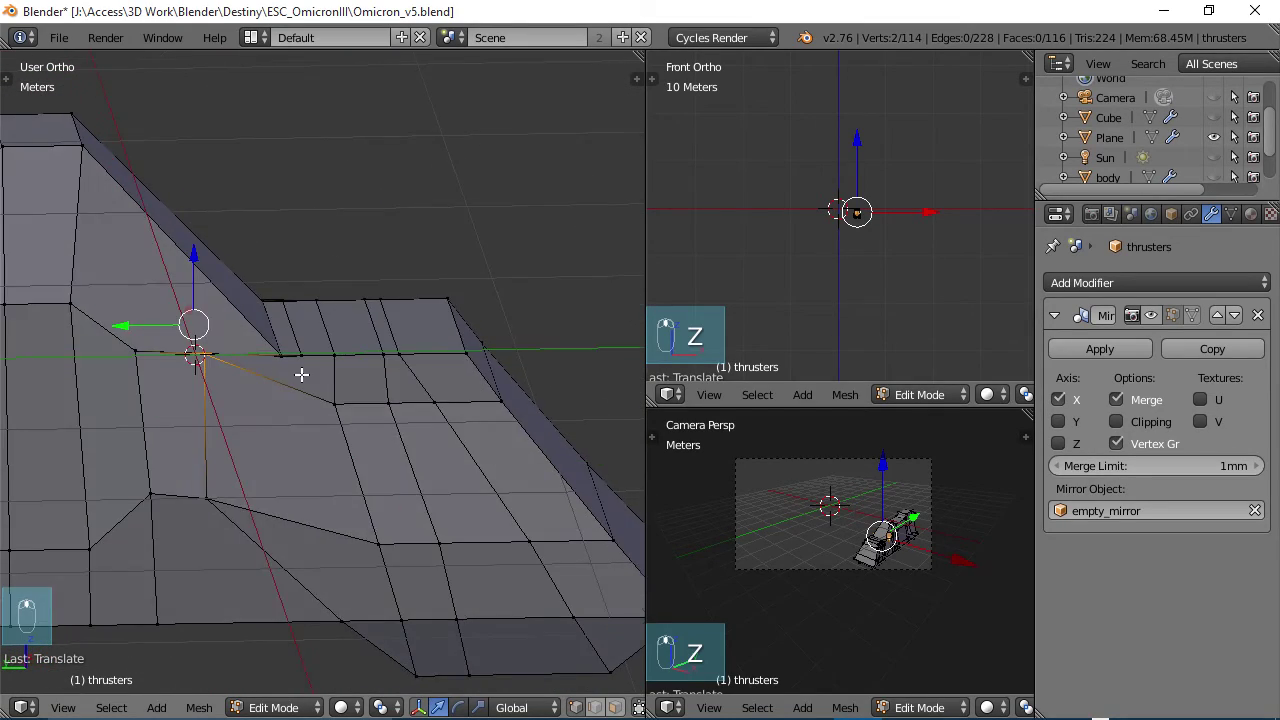
middle_click_drag(301, 374, 273, 386)
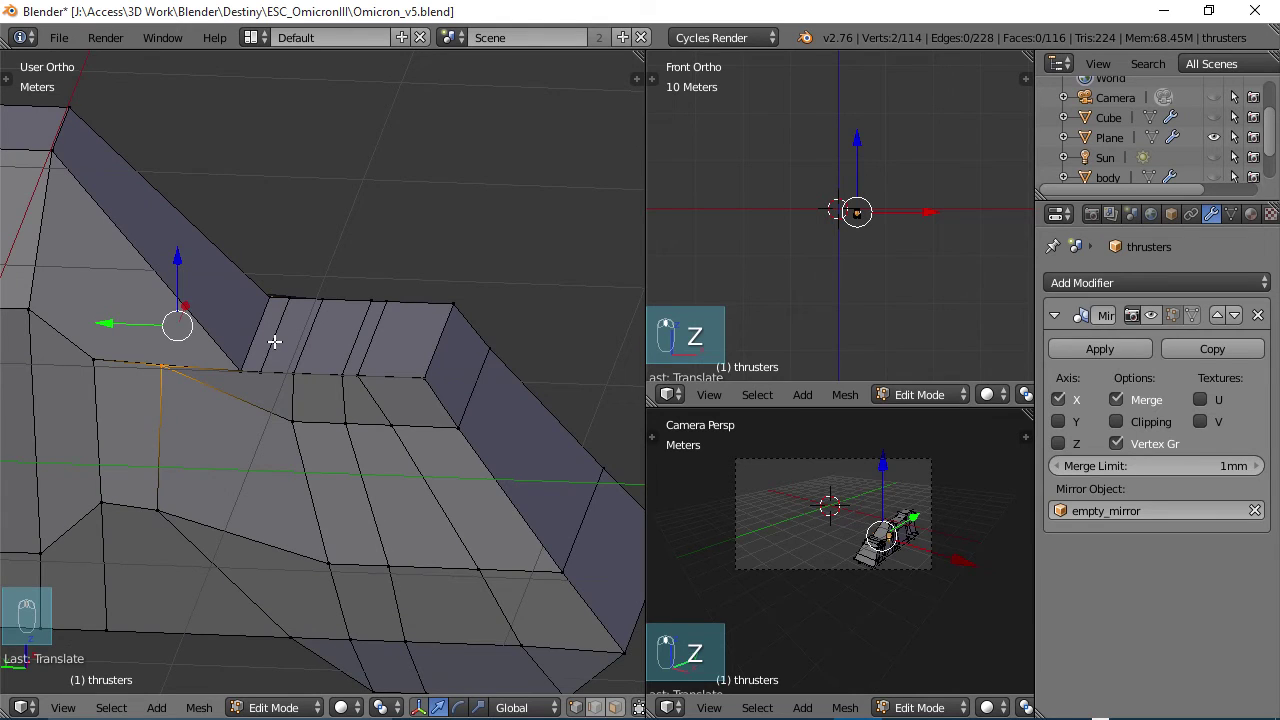
right_click(274, 341, "alt")
middle_click_drag(274, 341, 286, 311)
key("KP_3")
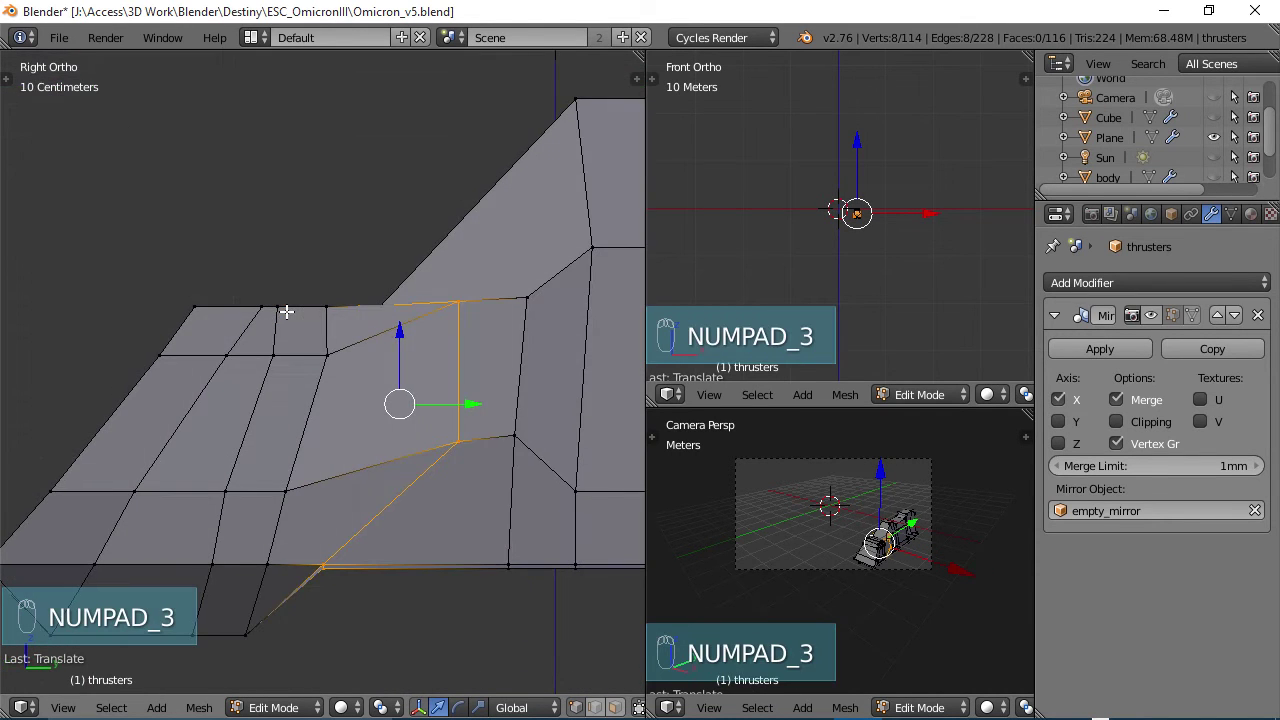
key("ctrl+KP_3")
scroll(286, 312, "down", 2)
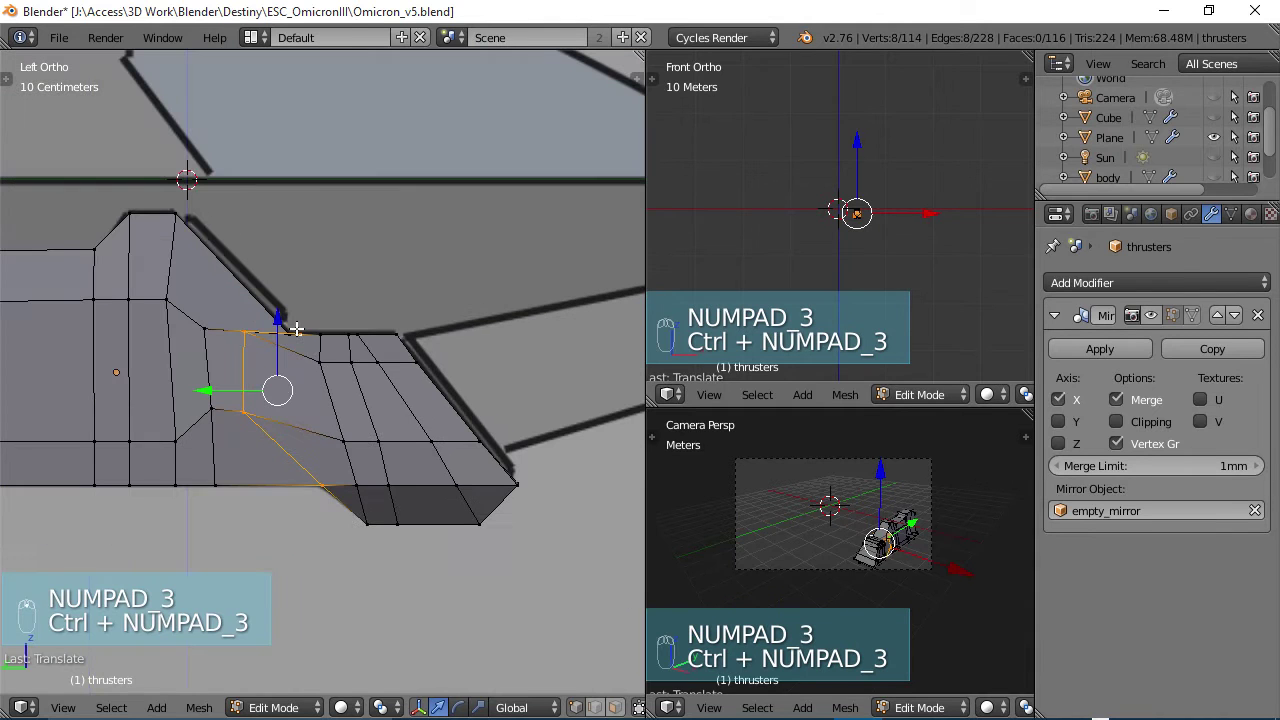
key("z")
mouse_move(289, 363)
middle_mouse_down("shift")
mouse_move(397, 410)
mouse_move(417, 451)
mouse_move(402, 411)
middle_mouse_up("shift")
key("z")
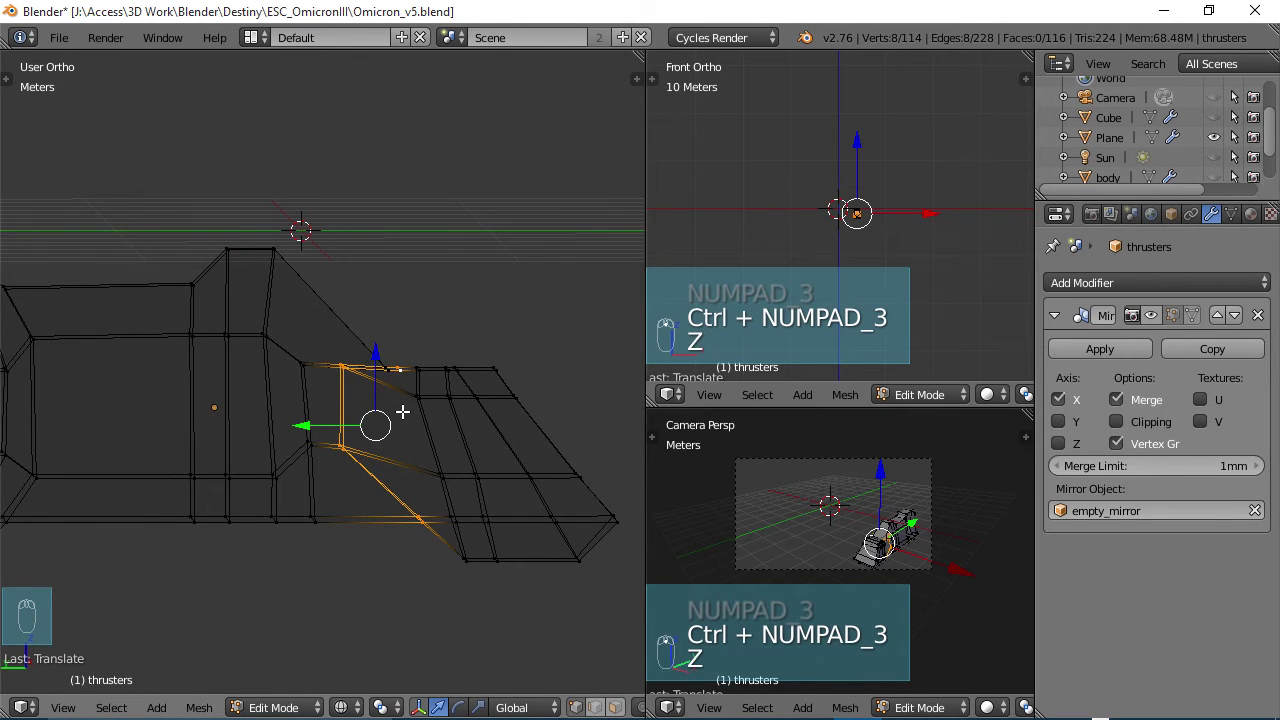
key("KP_3")
key("ctrl+KP_3")
scroll(393, 428, "up", 2)
Move the four vertices of the panel's front edge about 28 cm forward along the Y axis
right_click(349, 363)
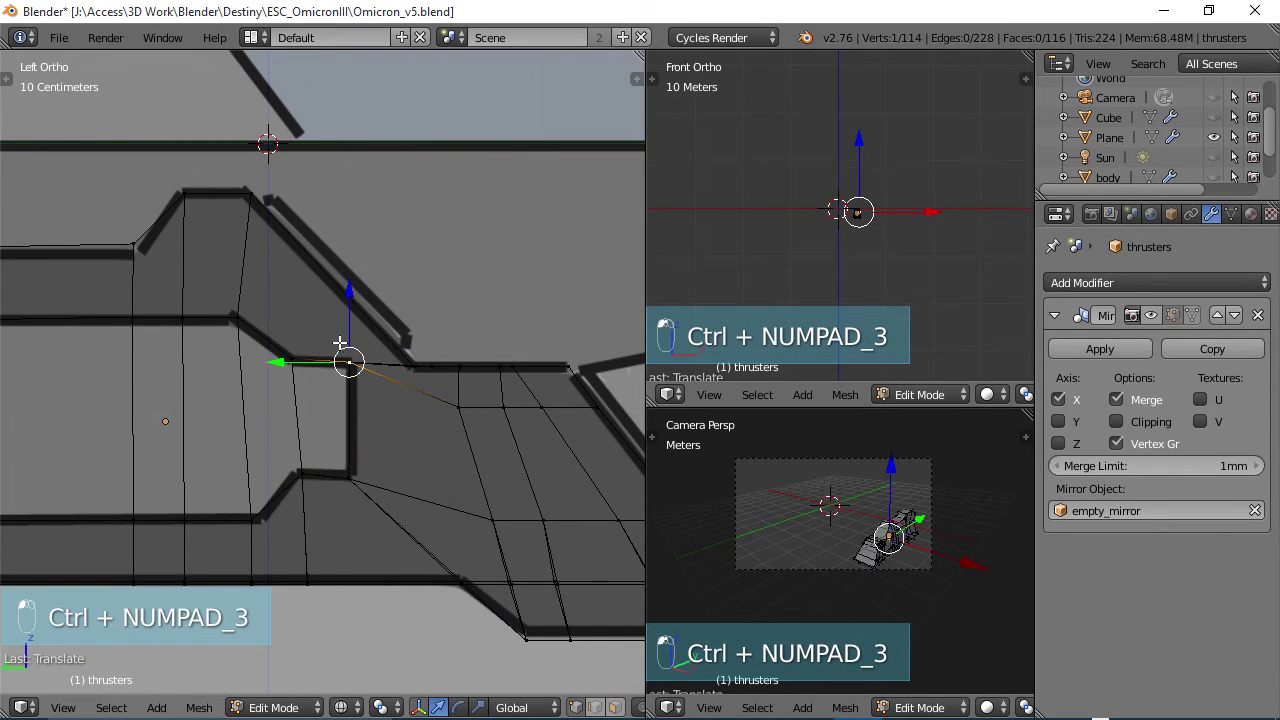
key("b")
left_click_drag(336, 342, 384, 479)
key("g")
key("y")
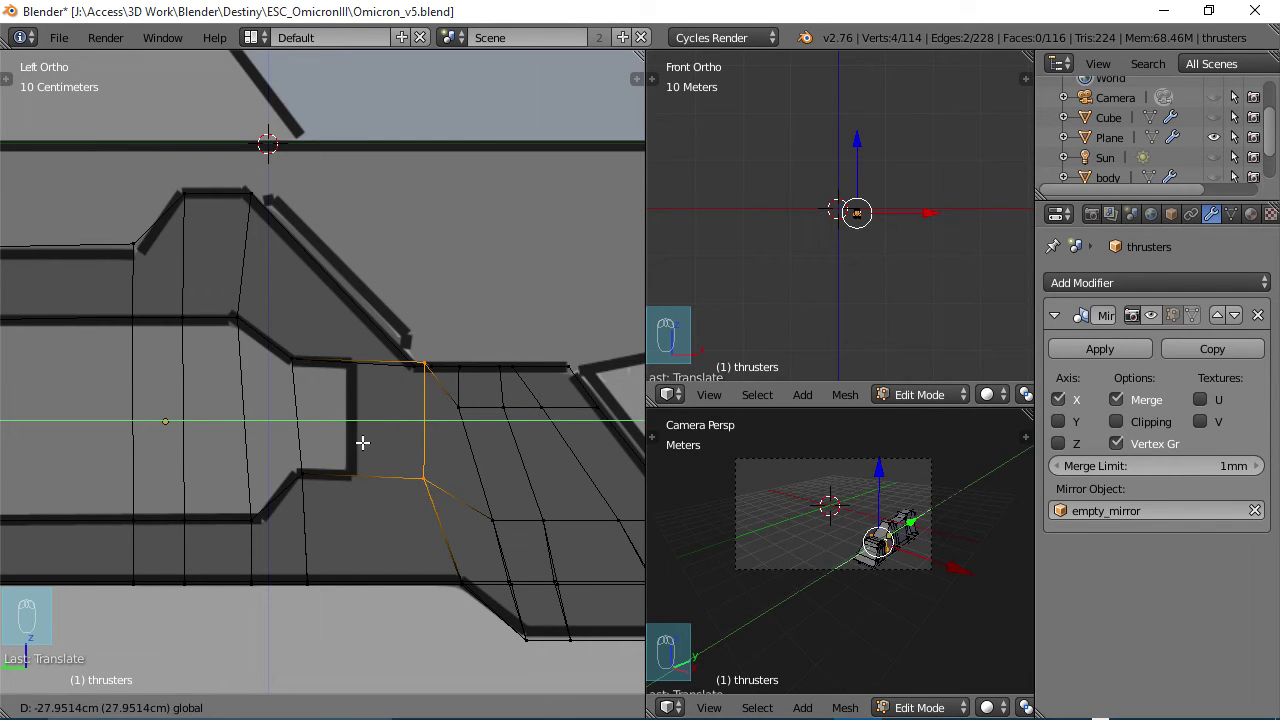
left_click(362, 442)
Lower the four vertices of the panel's front edge about 5.6 cm along the Z axis
key("z")
middle_click_drag(380, 406, 383, 441)
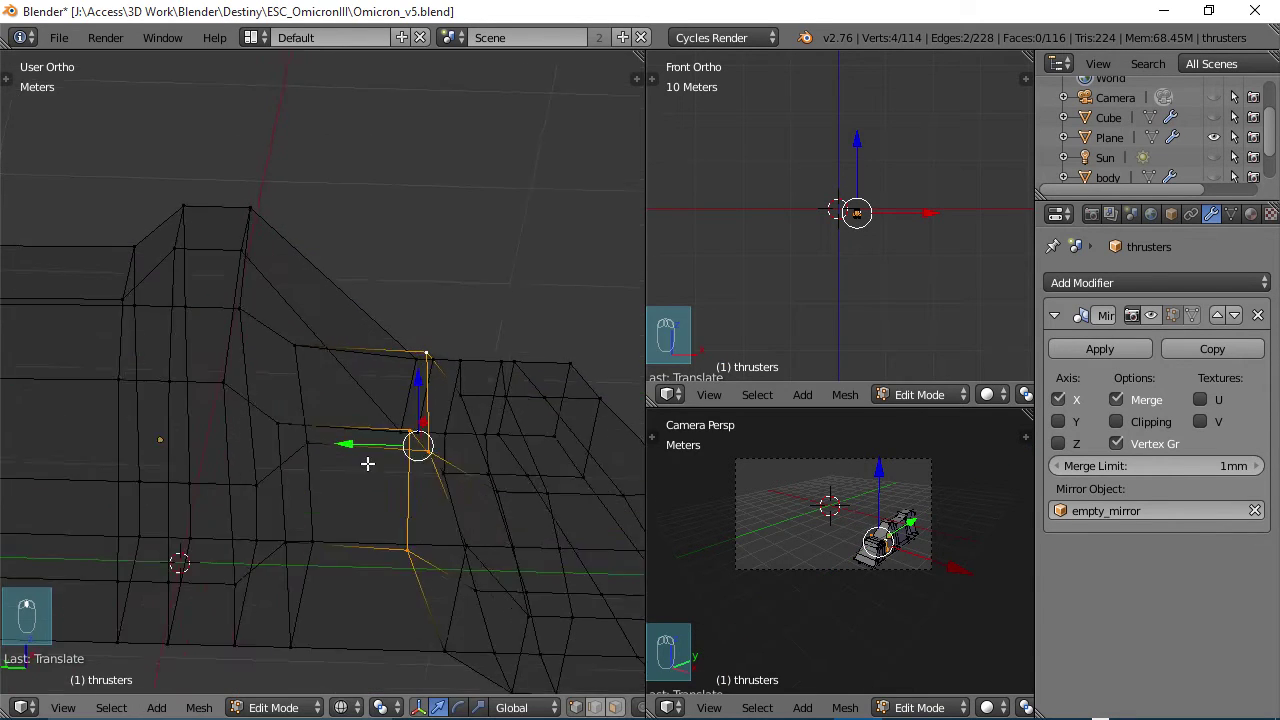
middle_click_drag(367, 466, 391, 397)
key("z")
scroll(491, 417, "up", 3)
middle_click_drag(517, 414, 378, 415, "shift")
key("g")
key("z")
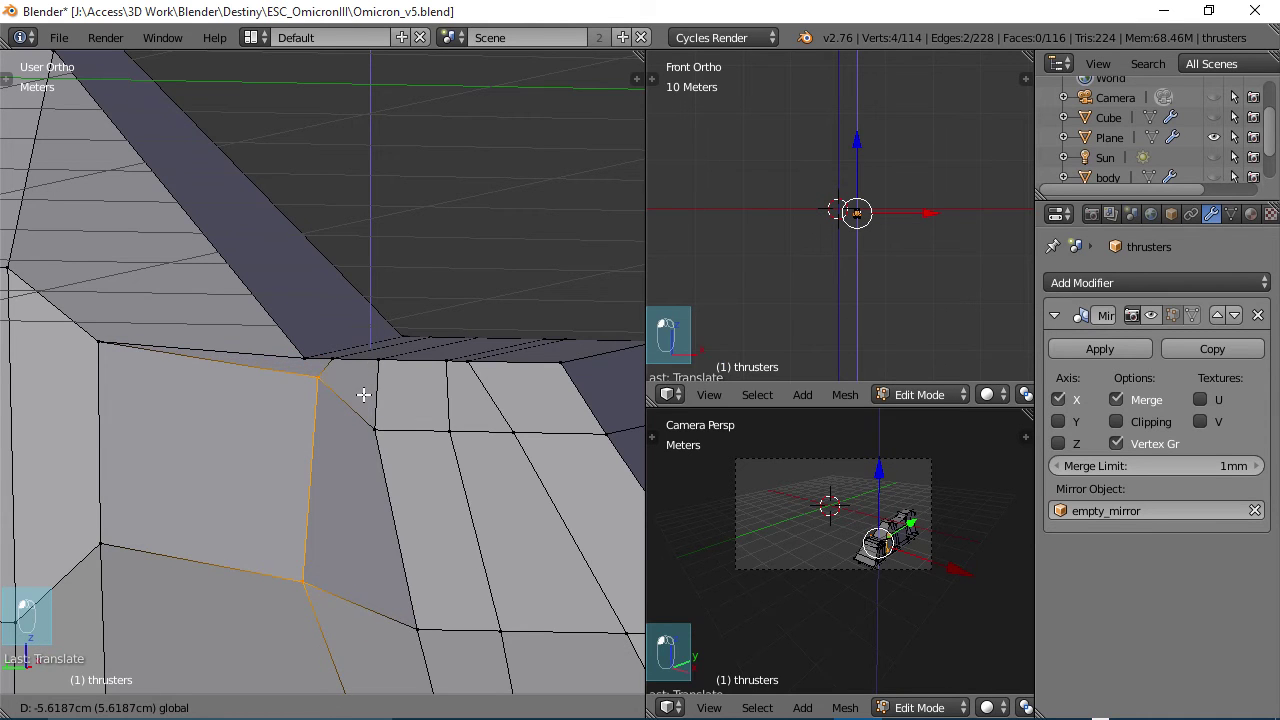
left_click(243, 477)
mouse_move(243, 477)
middle_mouse_down()
mouse_move(423, 423)
mouse_move(377, 443)
mouse_move(46, 443)
mouse_move(409, 446)
mouse_move(507, 429)
middle_mouse_up()
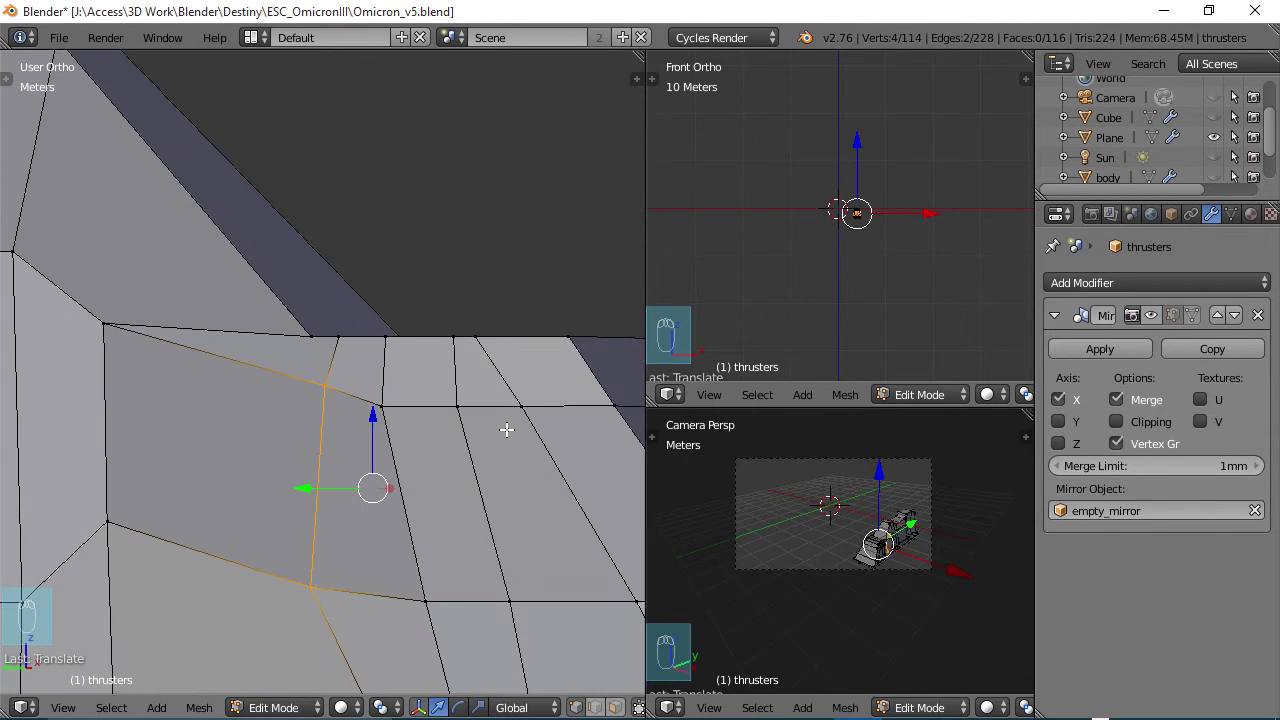
Select the two vertices of the vertical edge just behind the front edge and lower them about 5.9 cm along the Z axis
scroll(507, 430, "down", 3)
middle_click_drag(469, 478, 491, 380, "shift")
middle_click_drag(419, 360, 342, 341)
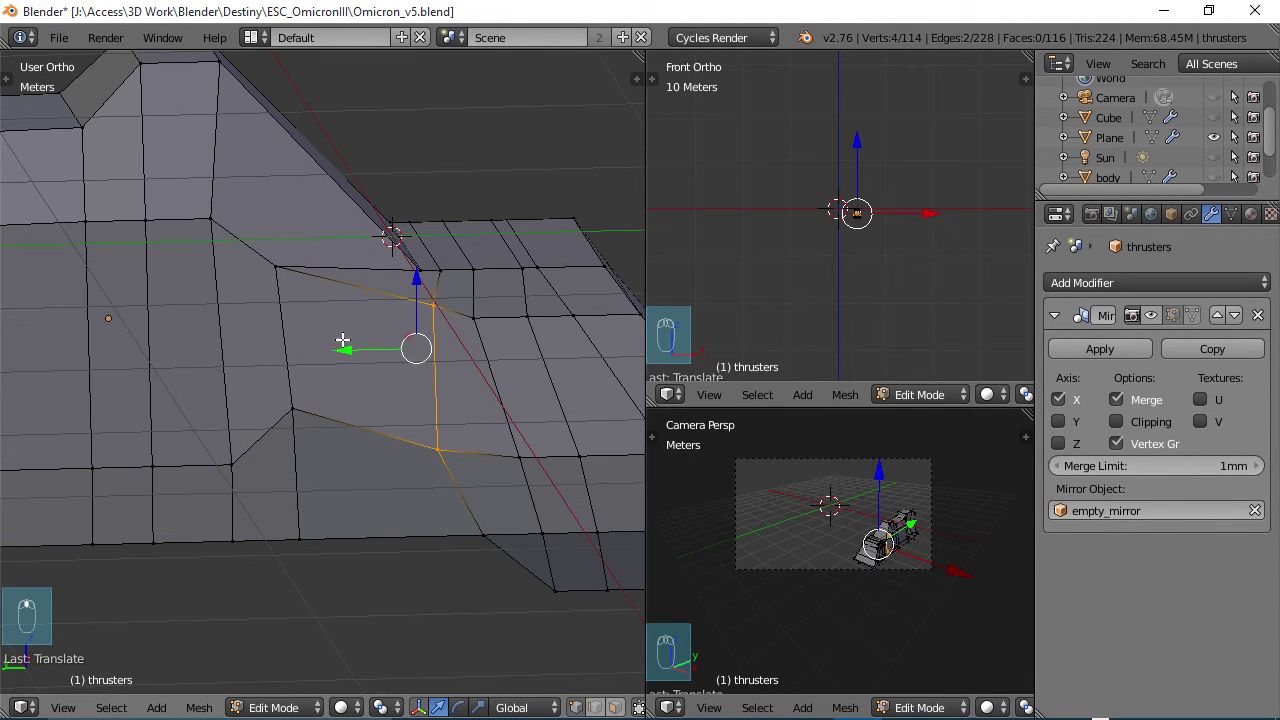
right_click(278, 267)
middle_click_drag(395, 324, 383, 300)
key("b")
left_click_drag(222, 205, 298, 390)
key("g")
key("z")
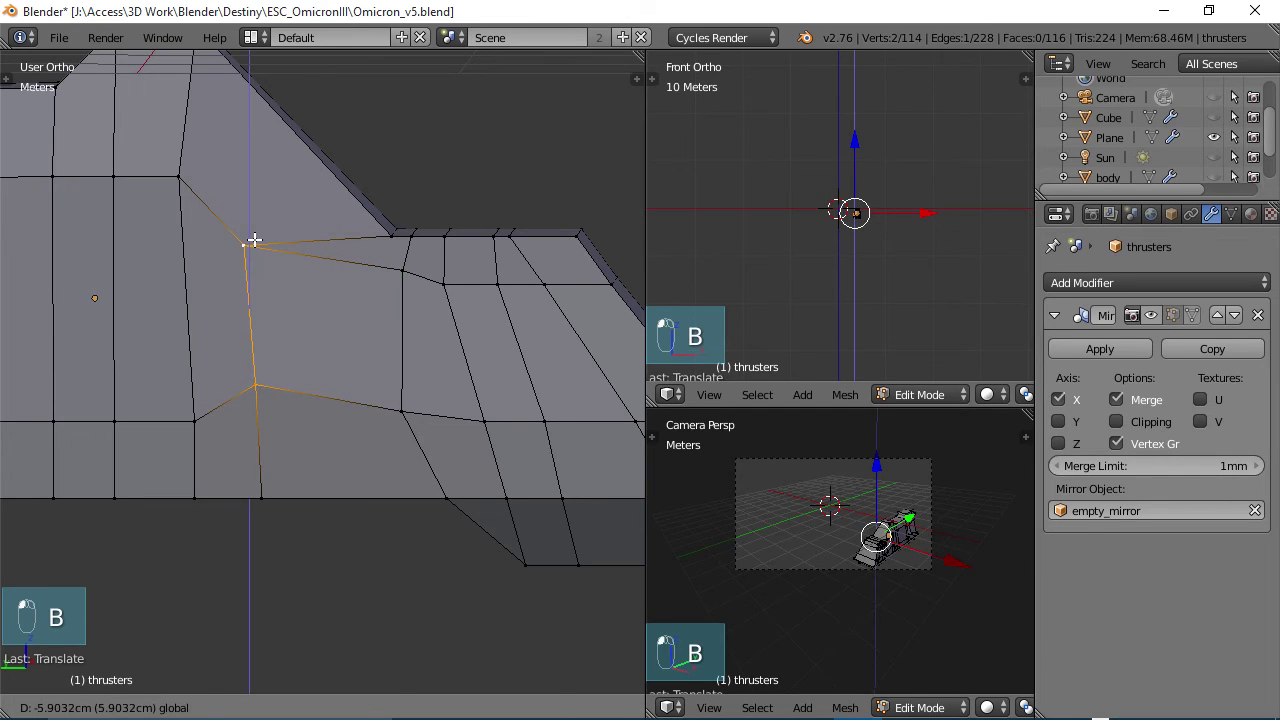
left_click(254, 240)
Nudge the outer vertex at the upper notch corner slightly upward along the Z axis and examine the surrounding surface
right_click(243, 250)
key("b")
left_click_drag(219, 214, 281, 297)
mouse_move(240, 186)
left_mouse_down()
mouse_move(238, 216)
mouse_move(246, 175)
left_mouse_up()
key("g")
right_click(311, 277)
scroll(311, 277, "down", 5)
middle_click_drag(380, 330, 349, 324)
scroll(349, 324, "up", 8)
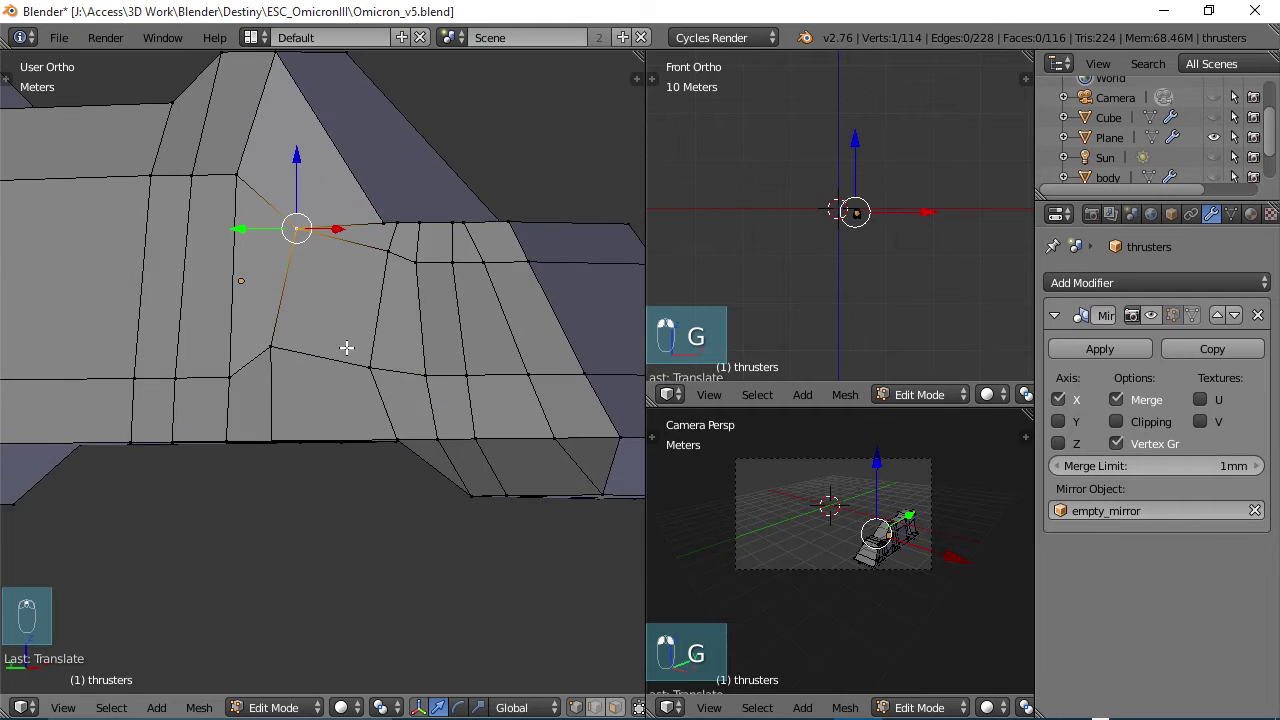
middle_click_drag(398, 408, 390, 408)
middle_click_drag(505, 348, 437, 334)
Over the side reference in wireframe, move the outer vertex at the lower notch corner about 7 cm forward along the Y axis
key("ctrl+KP_3")
scroll(435, 338, "down", 6)
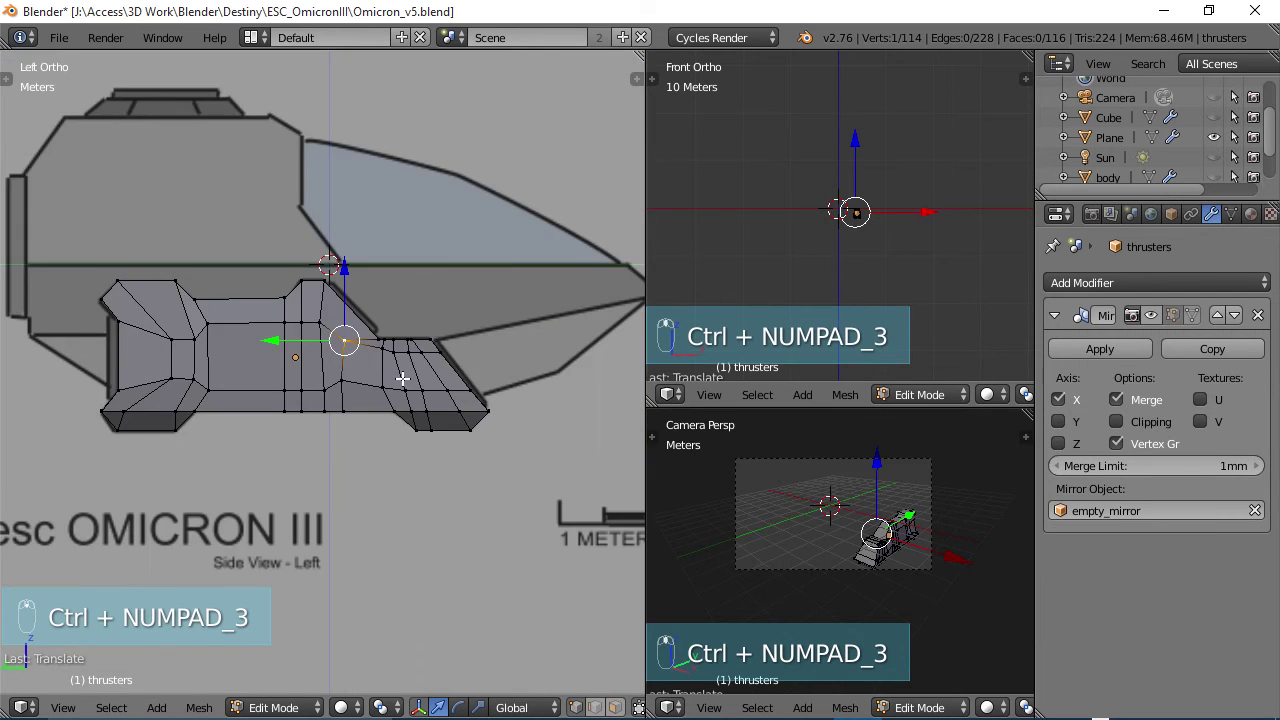
scroll(402, 378, "up", 4)
right_click(364, 388)
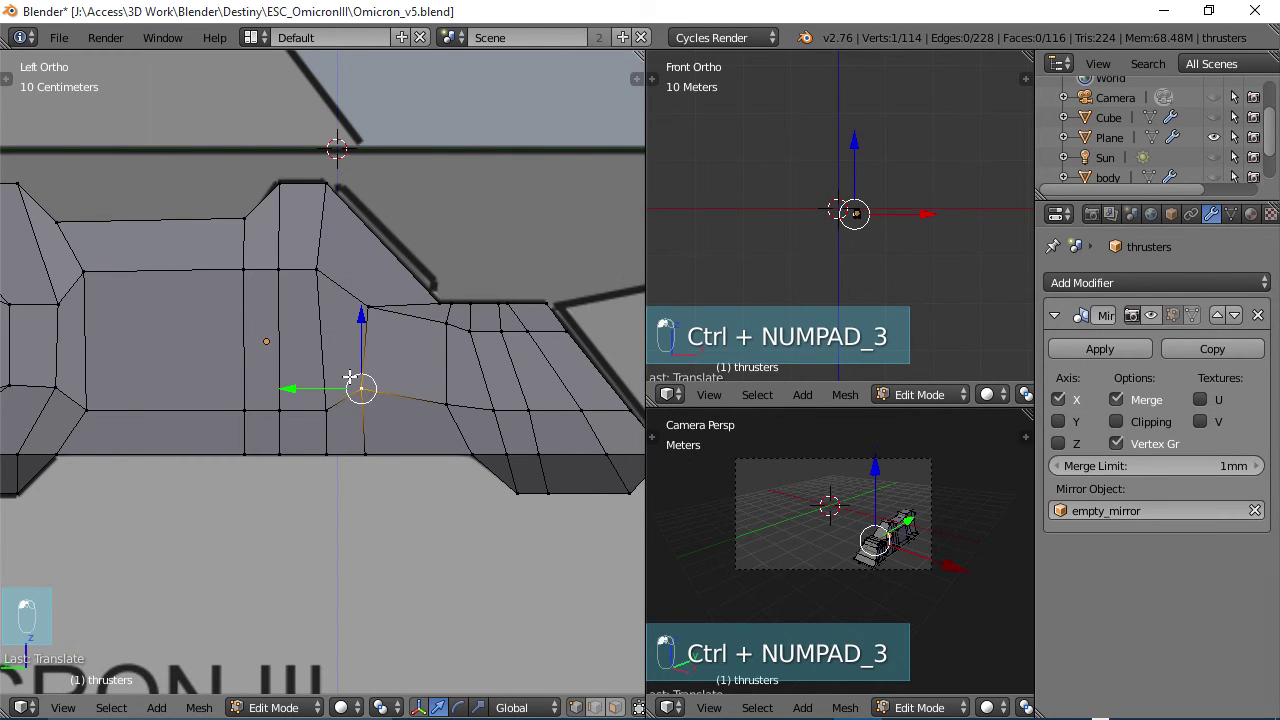
key("b")
key("z")
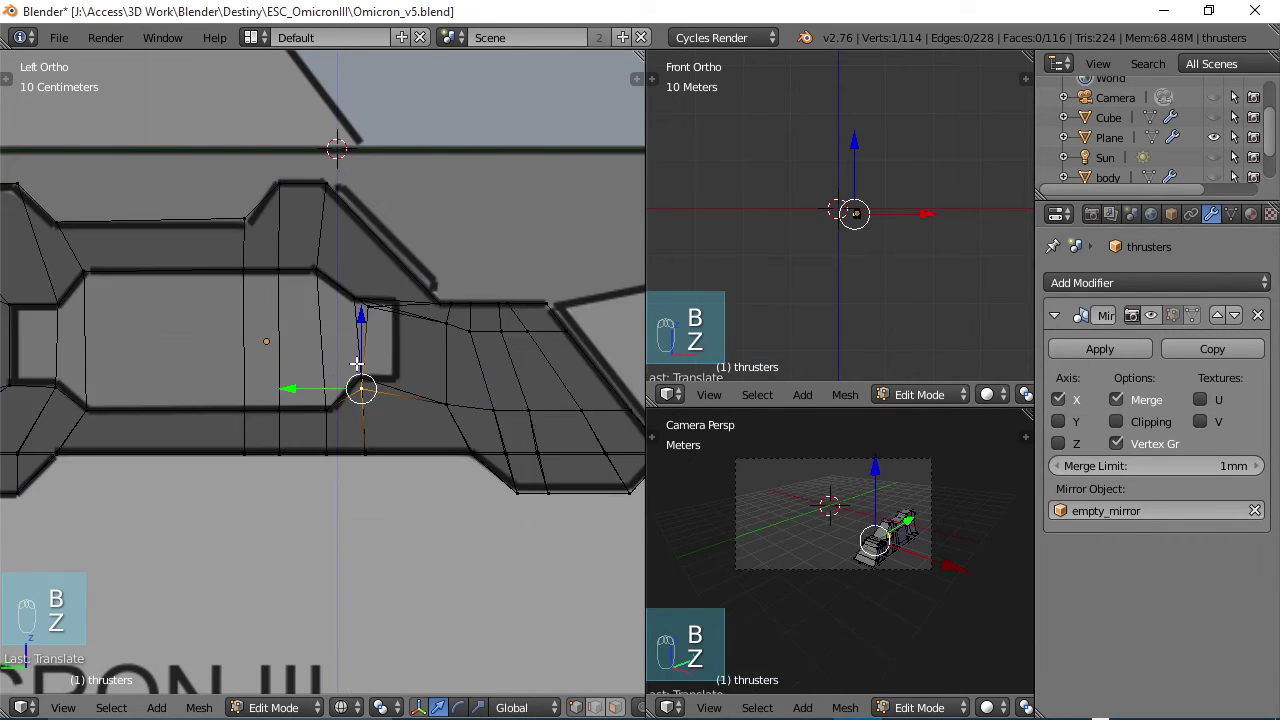
key("b")
left_click_drag(342, 368, 391, 420)
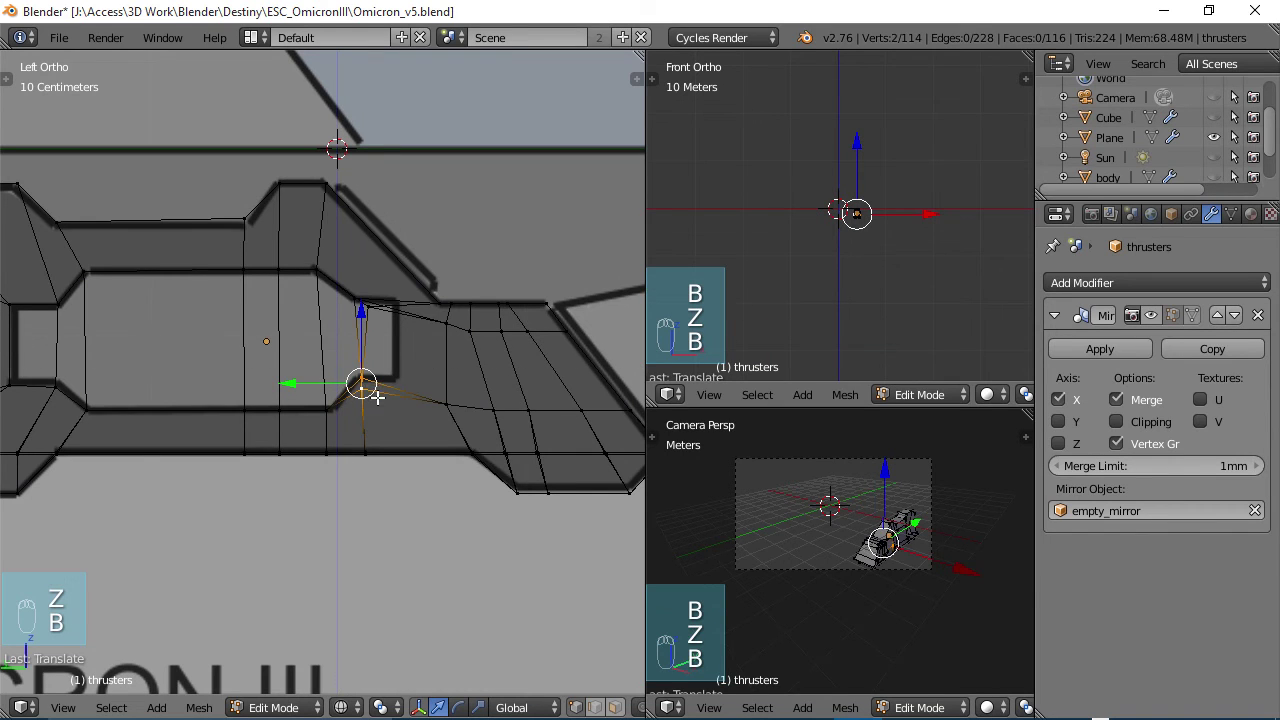
scroll(376, 398, "up", 6)
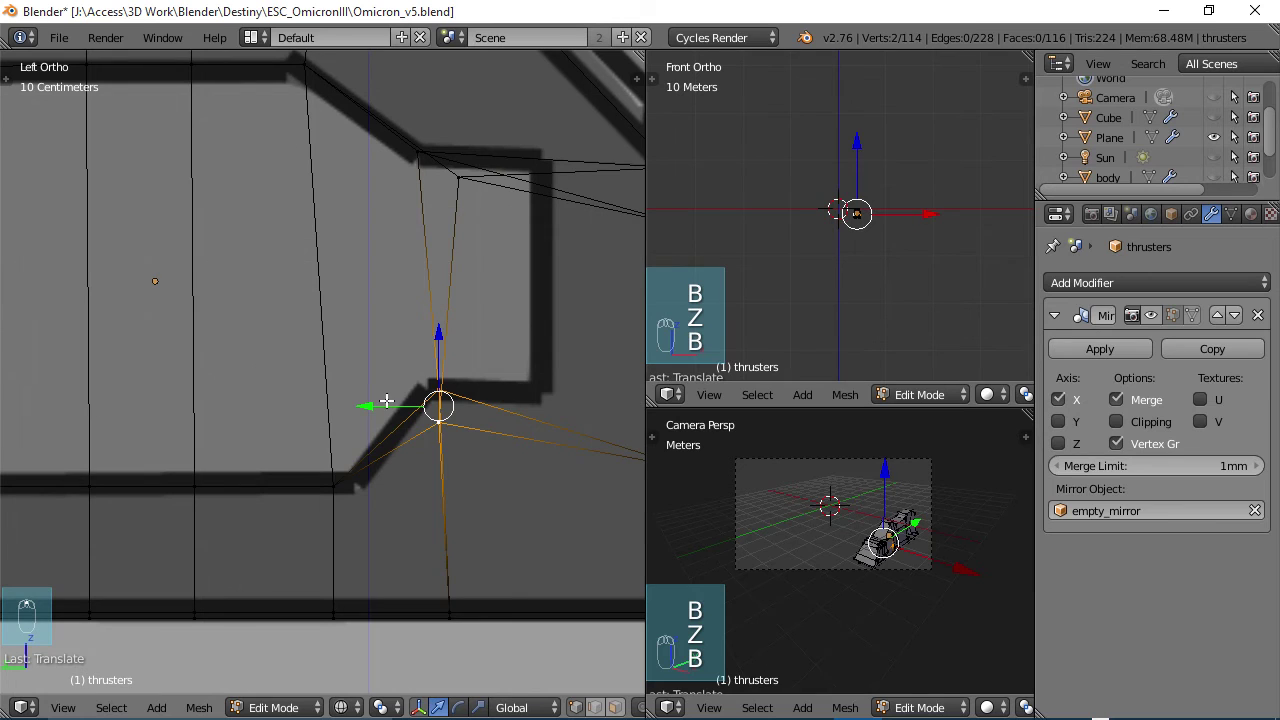
right_click(447, 440)
key("g")
key("y")
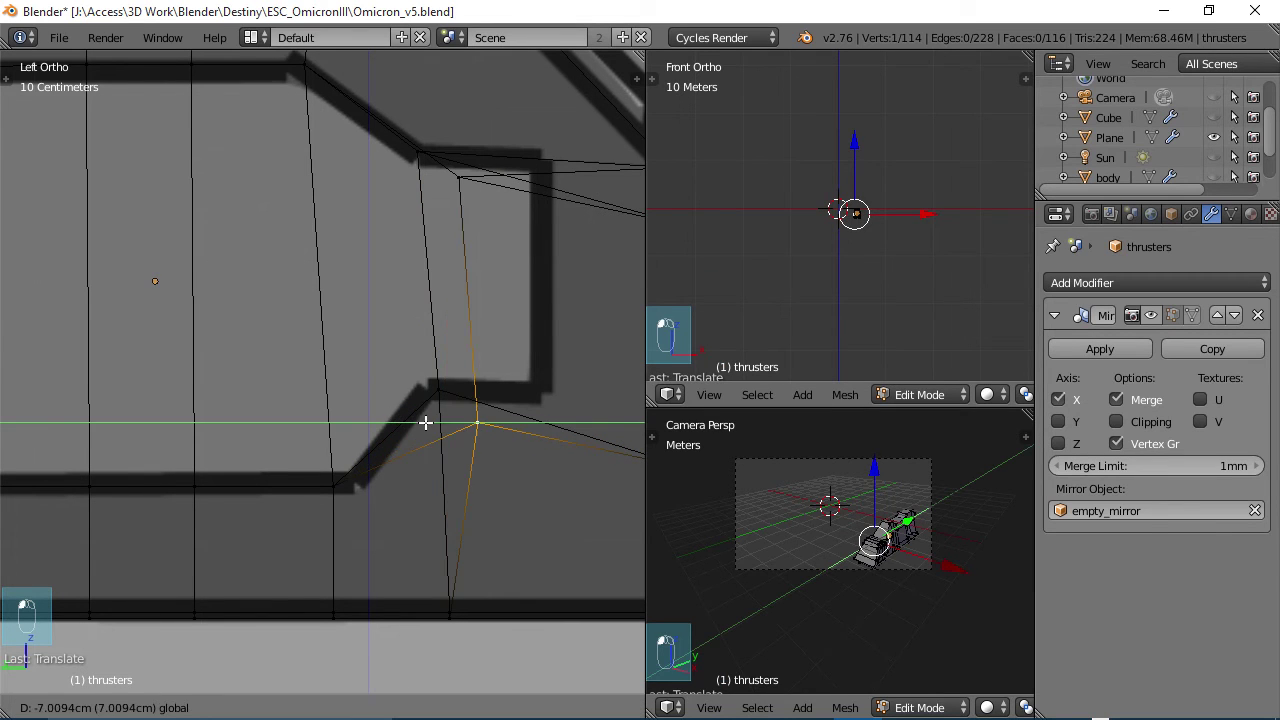
left_click(427, 424)
Shift the inner lower-corner vertex rearward onto the notch outline, and raise the outer lower-corner vertex along Z to the outline's height
right_click(437, 389)
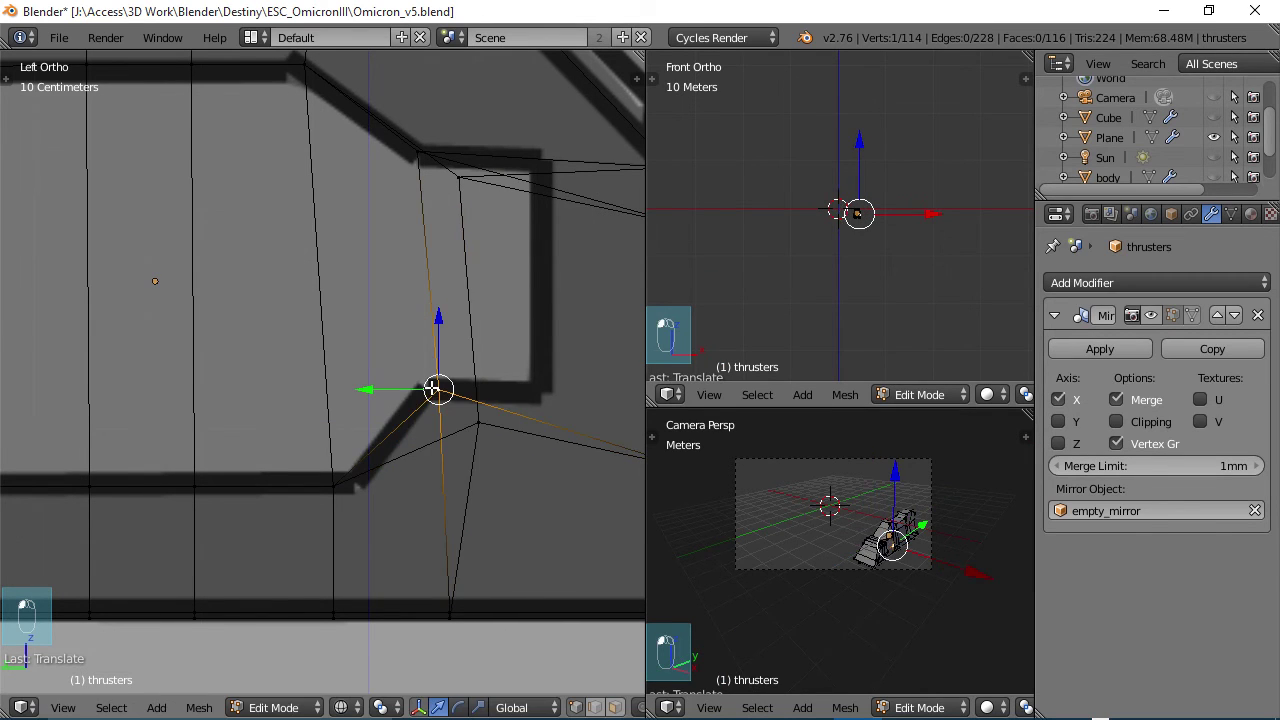
left_click_drag(382, 390, 367, 391)
right_click(479, 422)
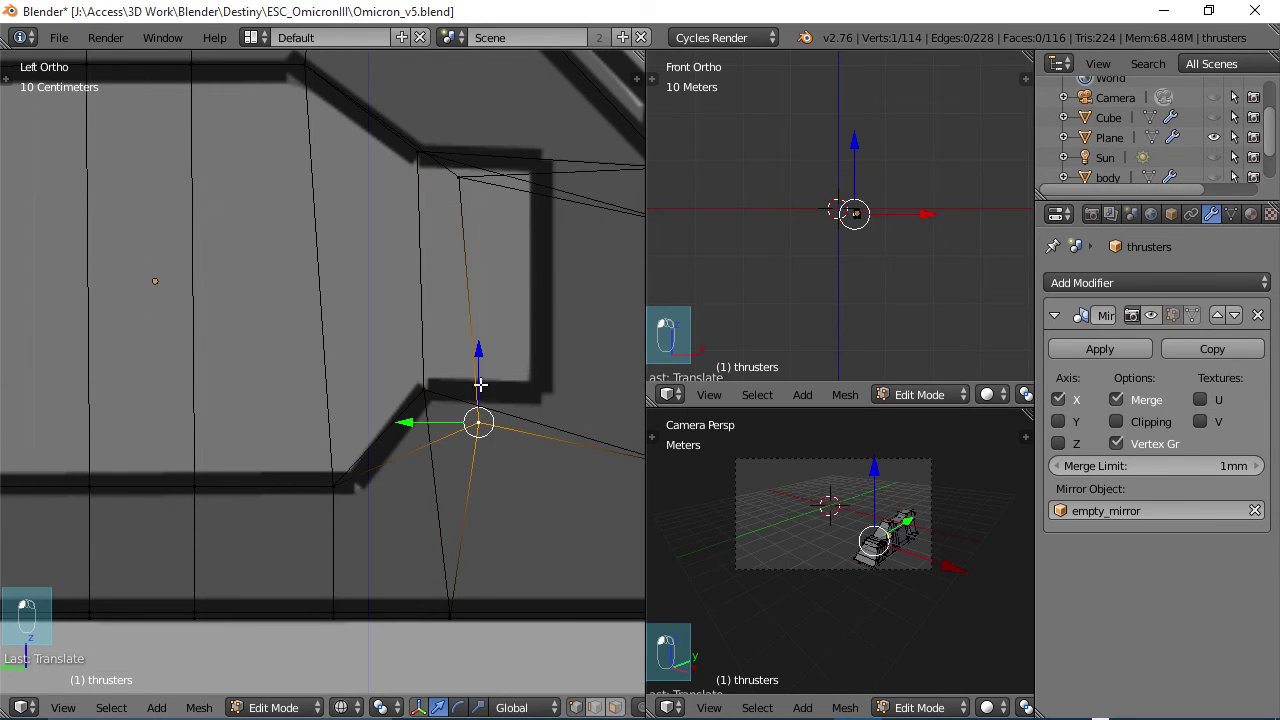
key("g")
key("z")
left_click_drag(482, 331, 482, 336)
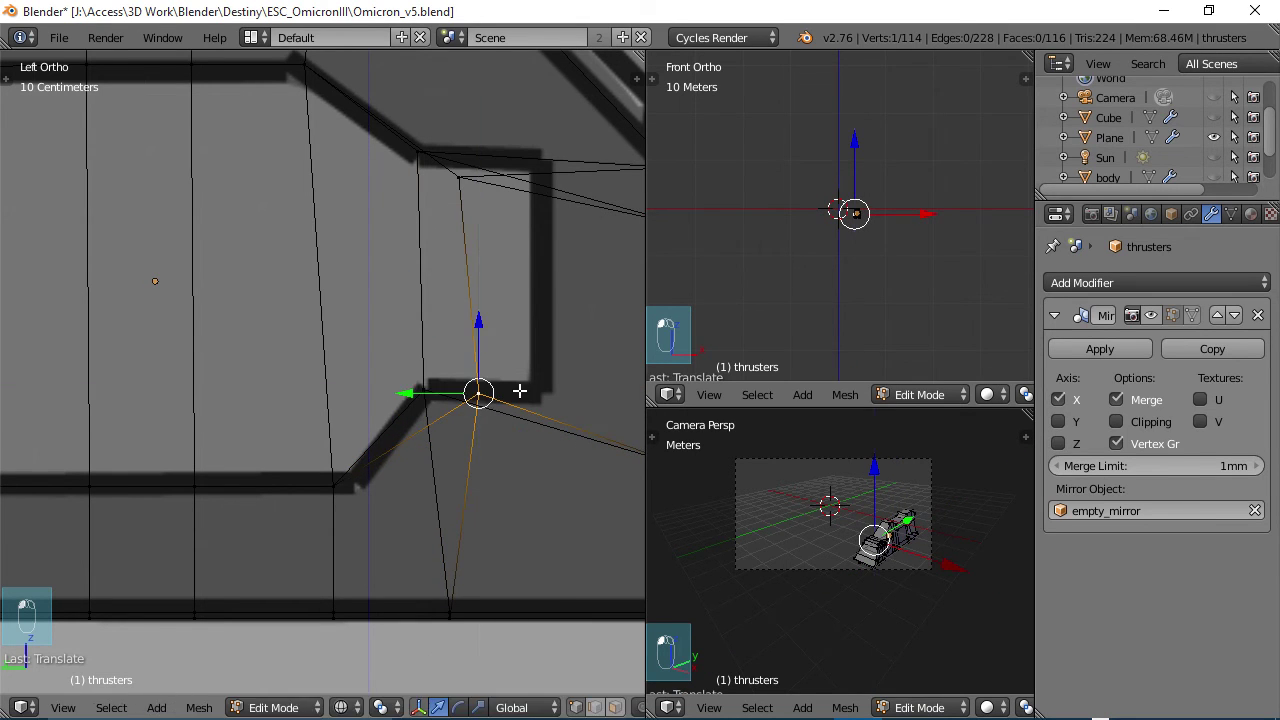
Lower the outer lower-corner vertex about 12.7 cm along the Z axis in solid shading
scroll(521, 391, "down", 3)
key("z")
mouse_move(521, 393)
middle_mouse_down()
mouse_move(274, 420)
mouse_move(163, 397)
mouse_move(494, 391)
middle_mouse_up()
key("g")
key("z")
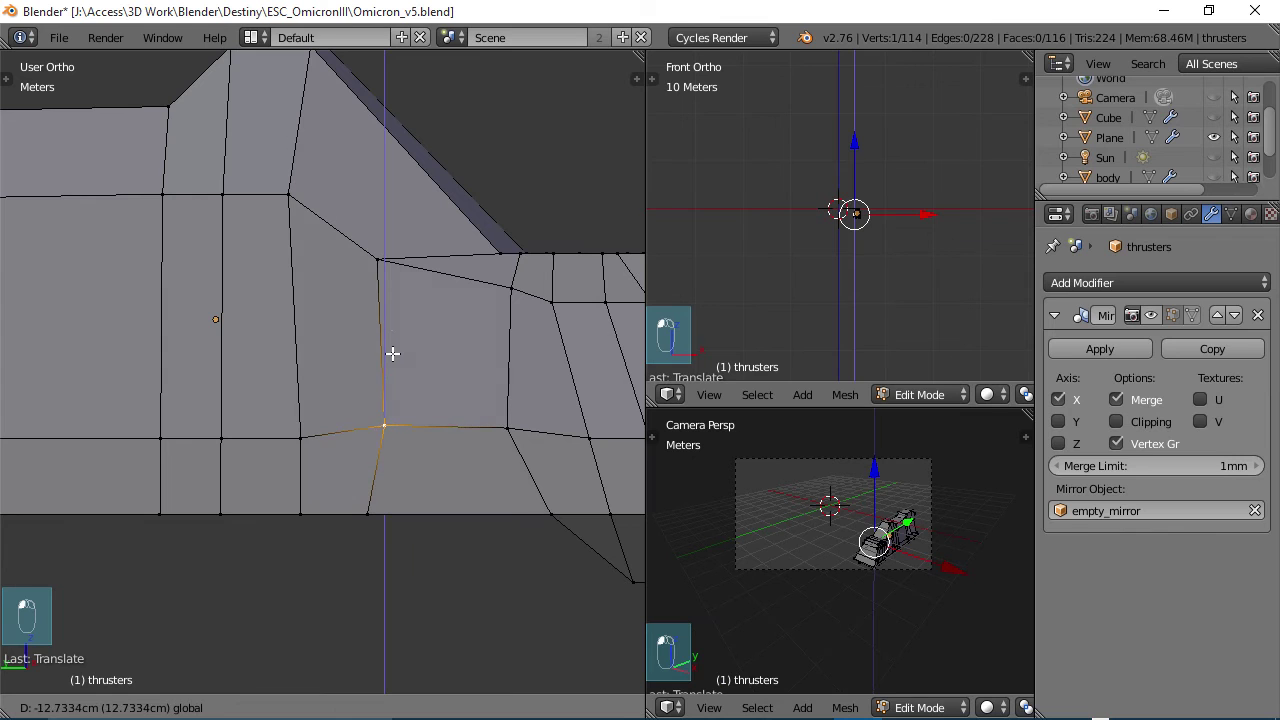
left_click(392, 353)
Lower the outer upper-corner vertex about 9 mm along the Z axis
mouse_move(420, 351)
middle_mouse_down()
mouse_move(443, 334)
mouse_move(414, 369)
mouse_move(429, 371)
middle_mouse_up()
scroll(429, 371, "up", 3)
right_click(367, 307)
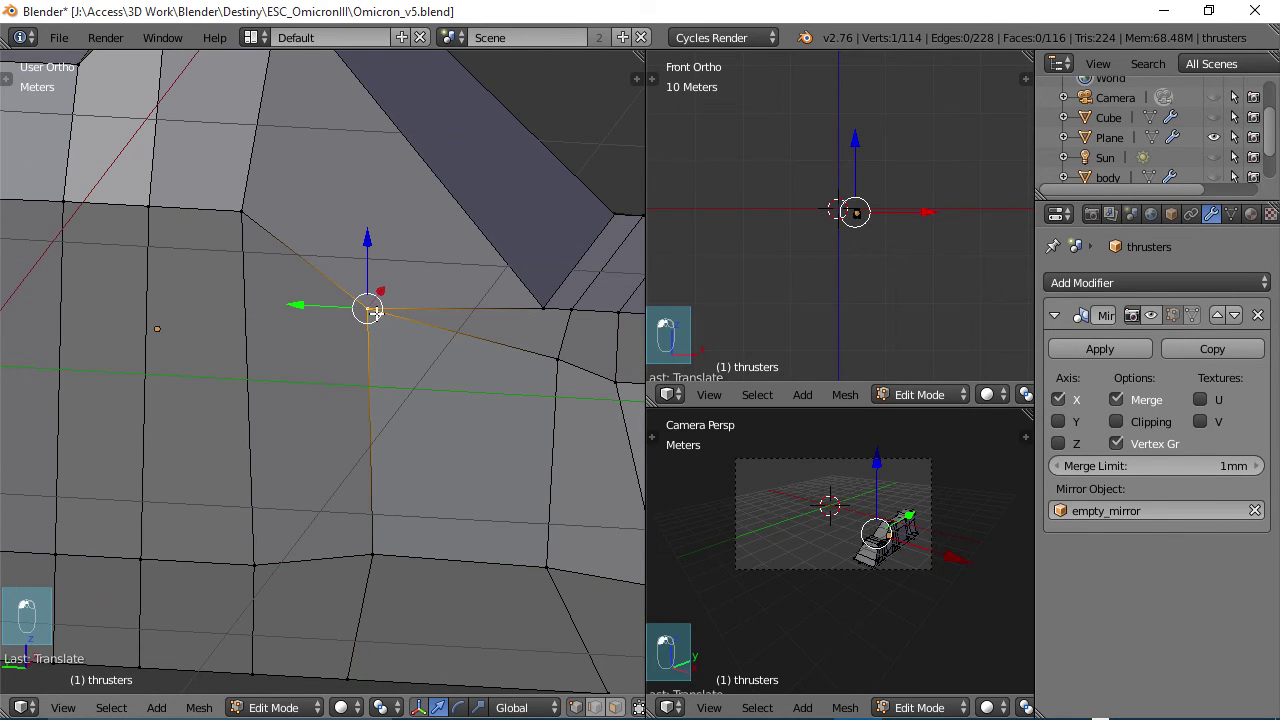
key("g")
key("z")
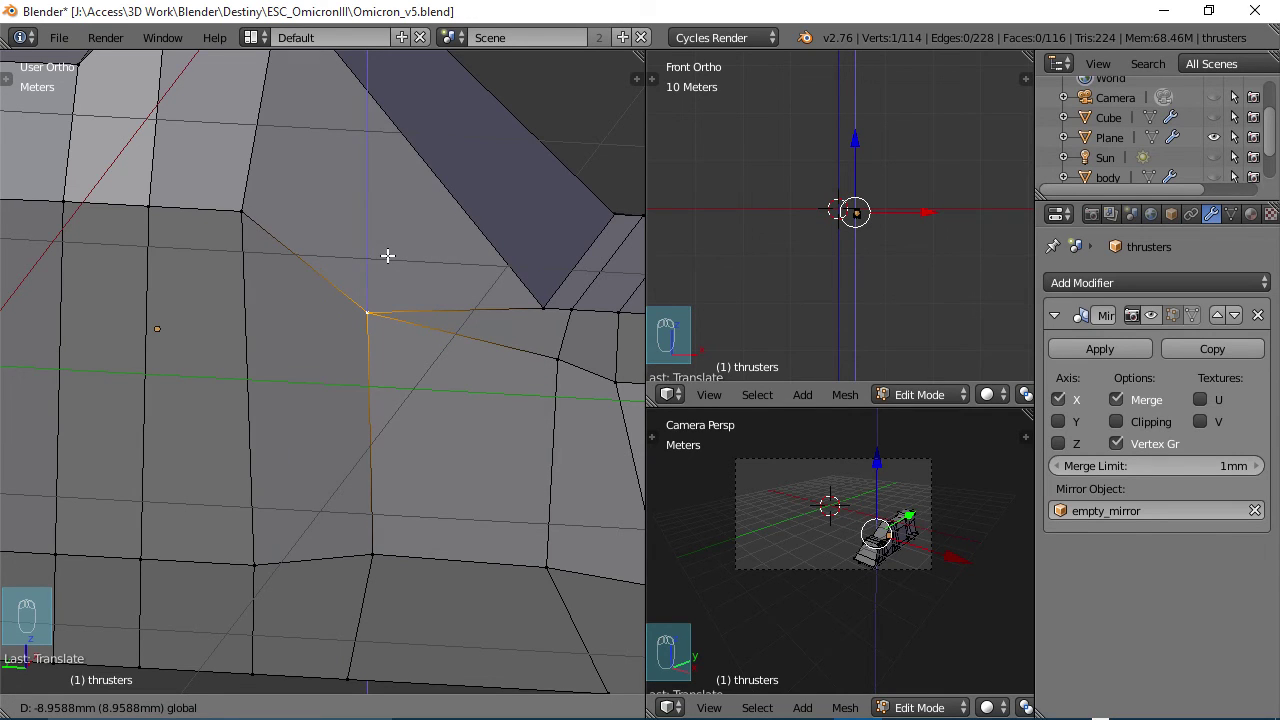
left_click(387, 255)
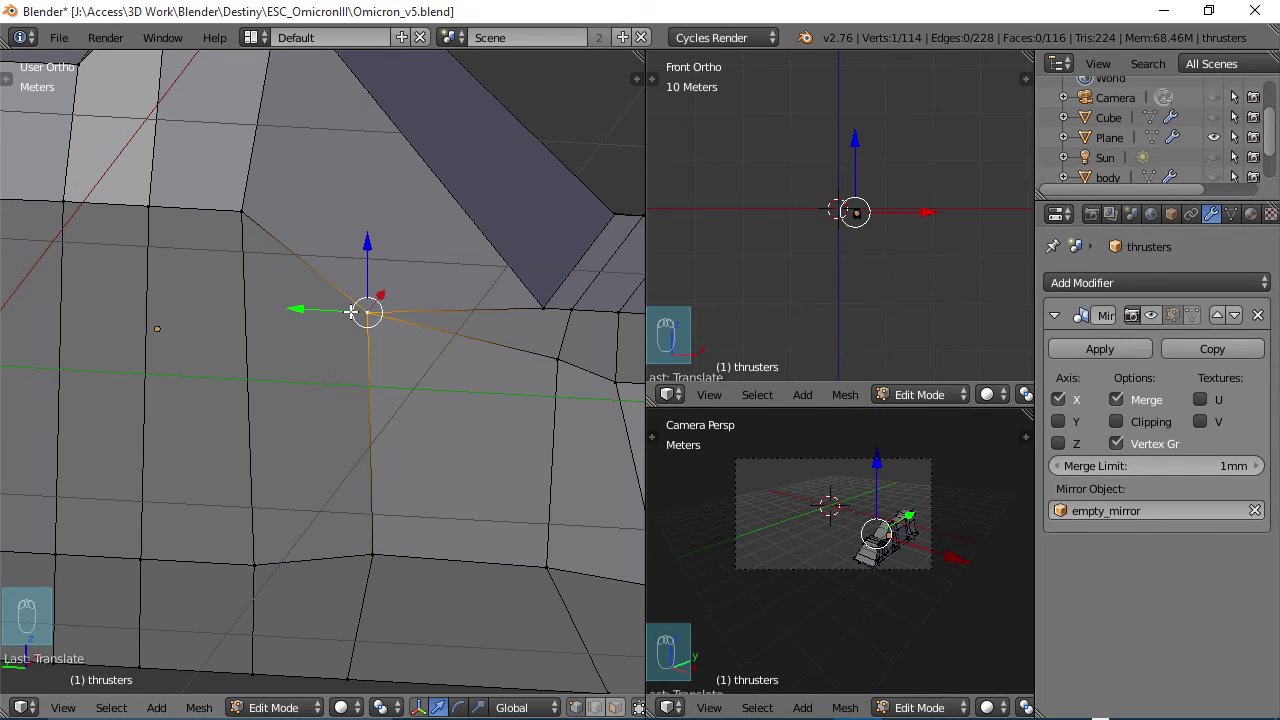
In the side view, move the outer and inner upper-corner vertices forward and down to the same point just ahead of the panel outline's front edge
key("ctrl+KP_3")
scroll(400, 294, "down", 3)
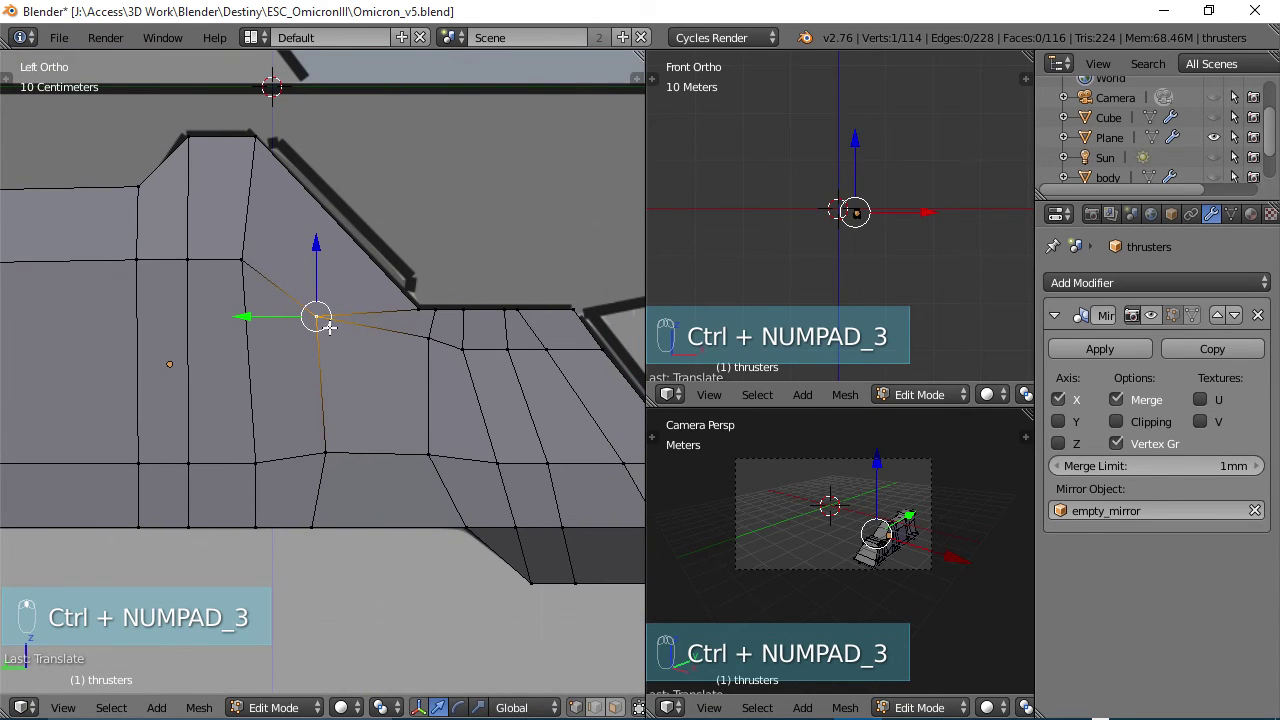
key("g")
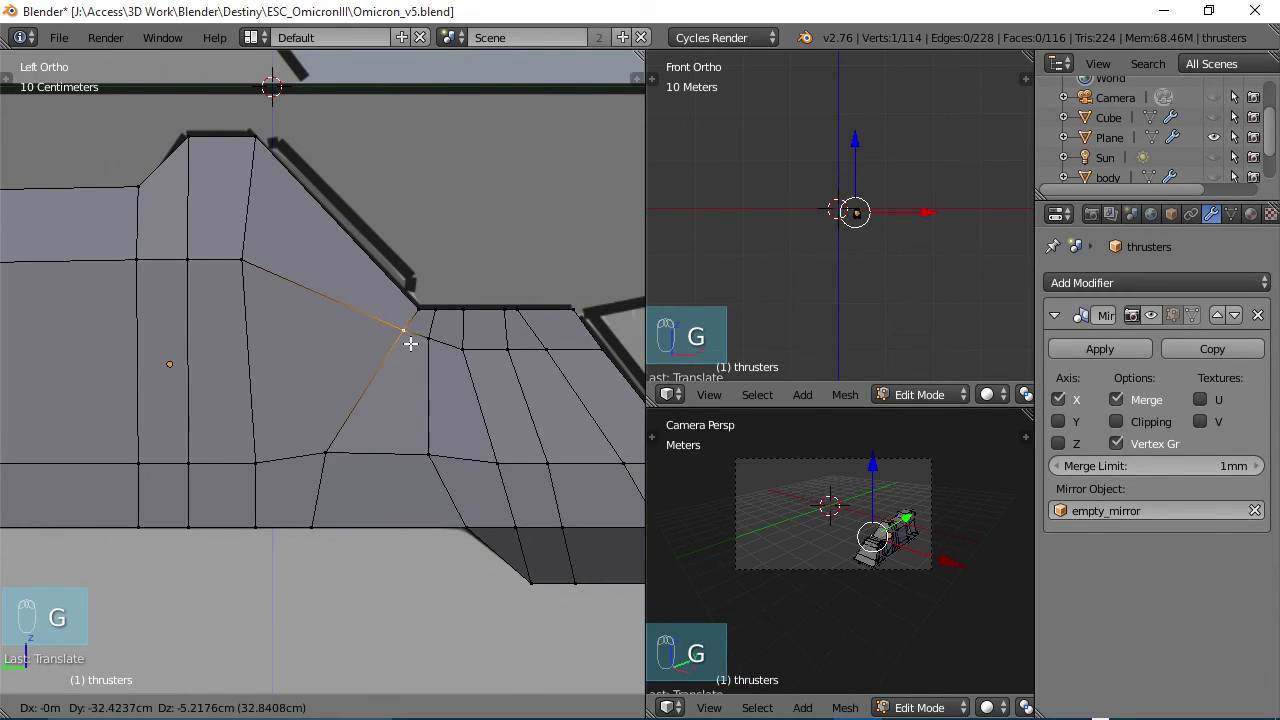
left_click(390, 345)
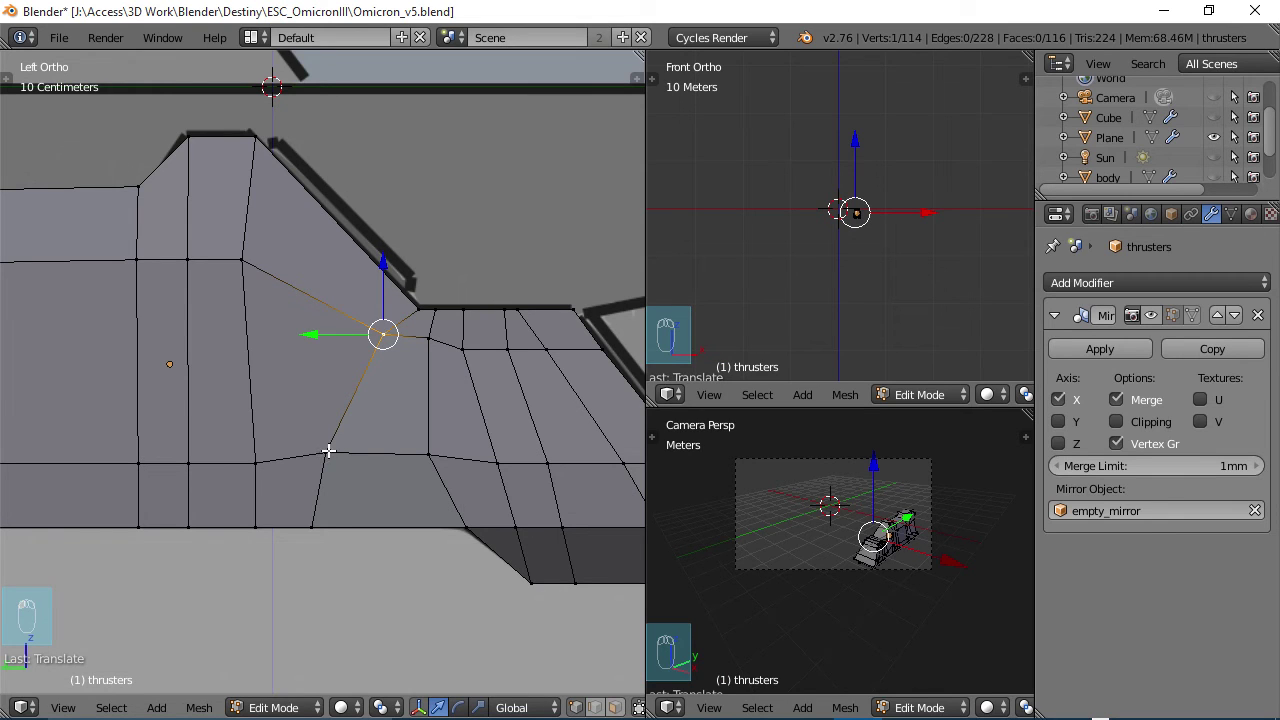
key("z")
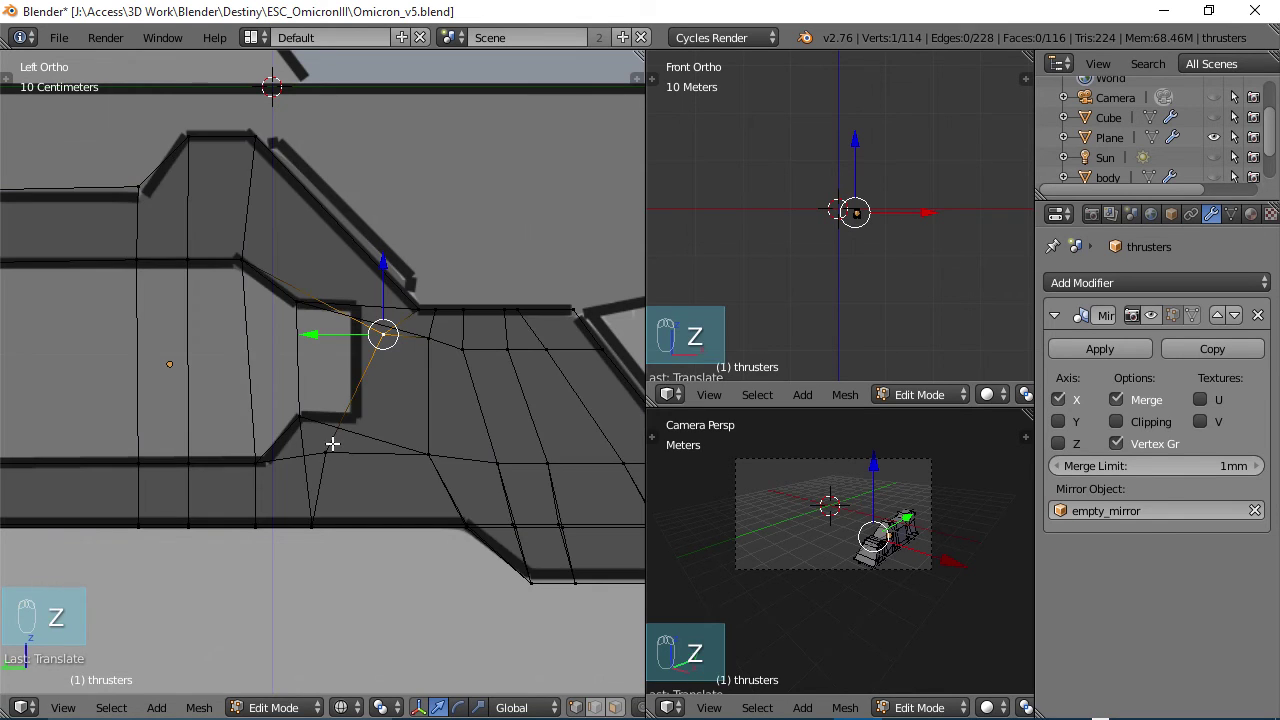
key("g")
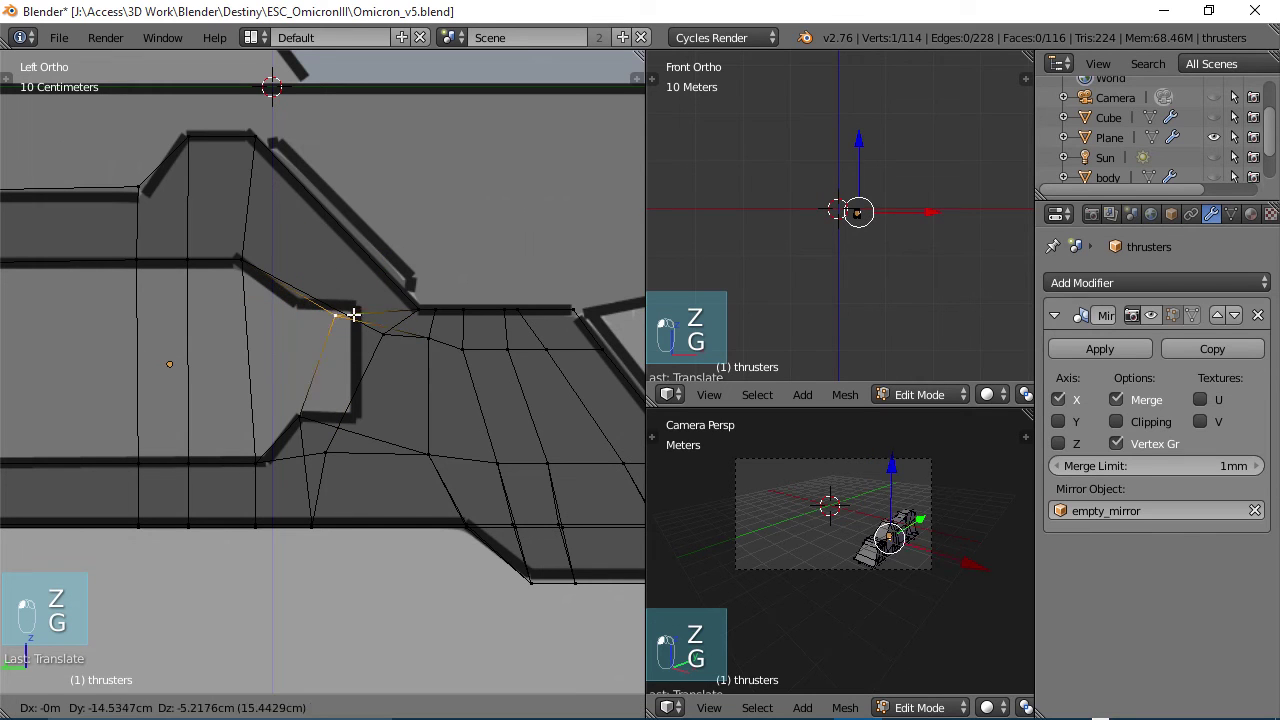
left_click(396, 332)
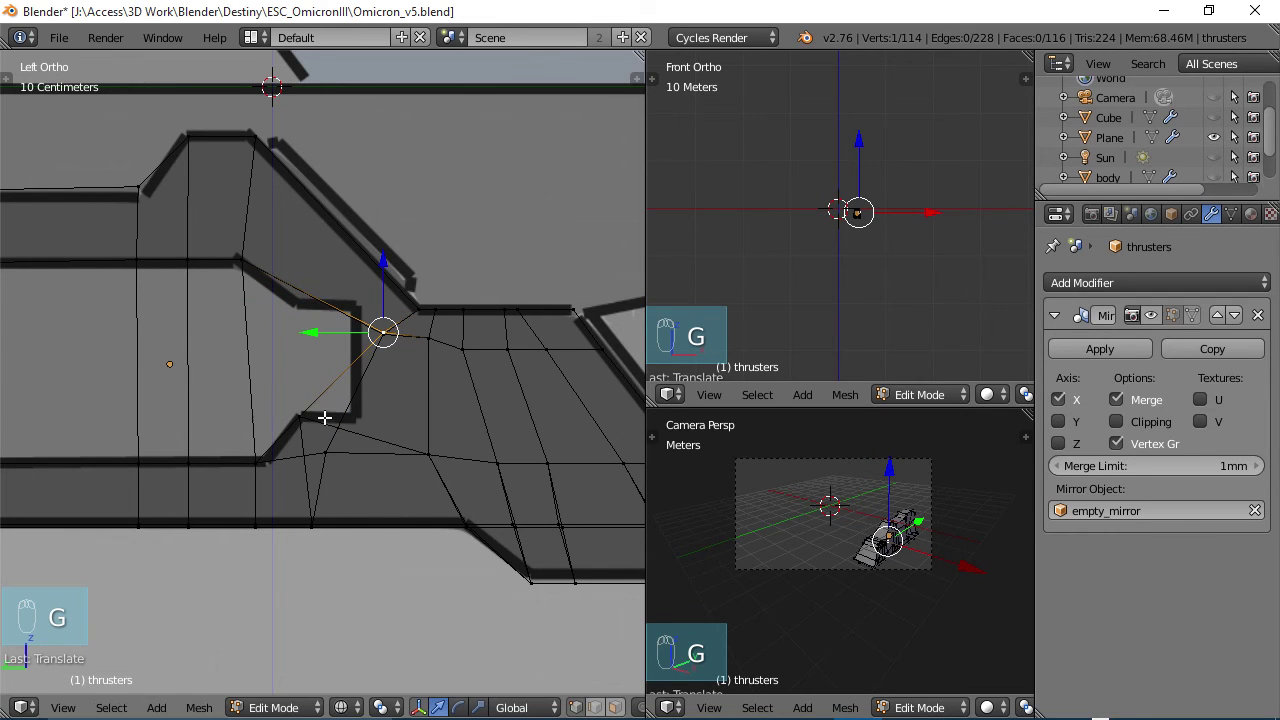
Move the inner lower-corner vertex about 17 cm forward and down onto the outer lower-corner vertex
left_click(302, 414)
key("b")
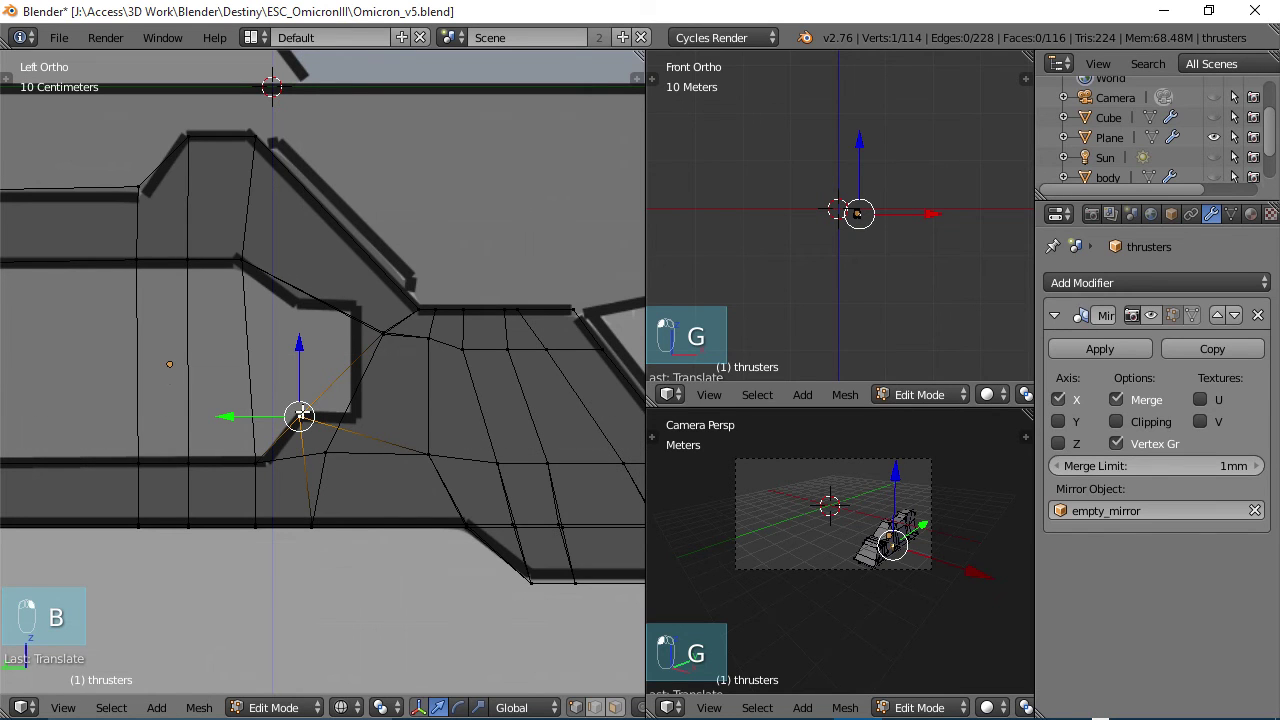
key("g")
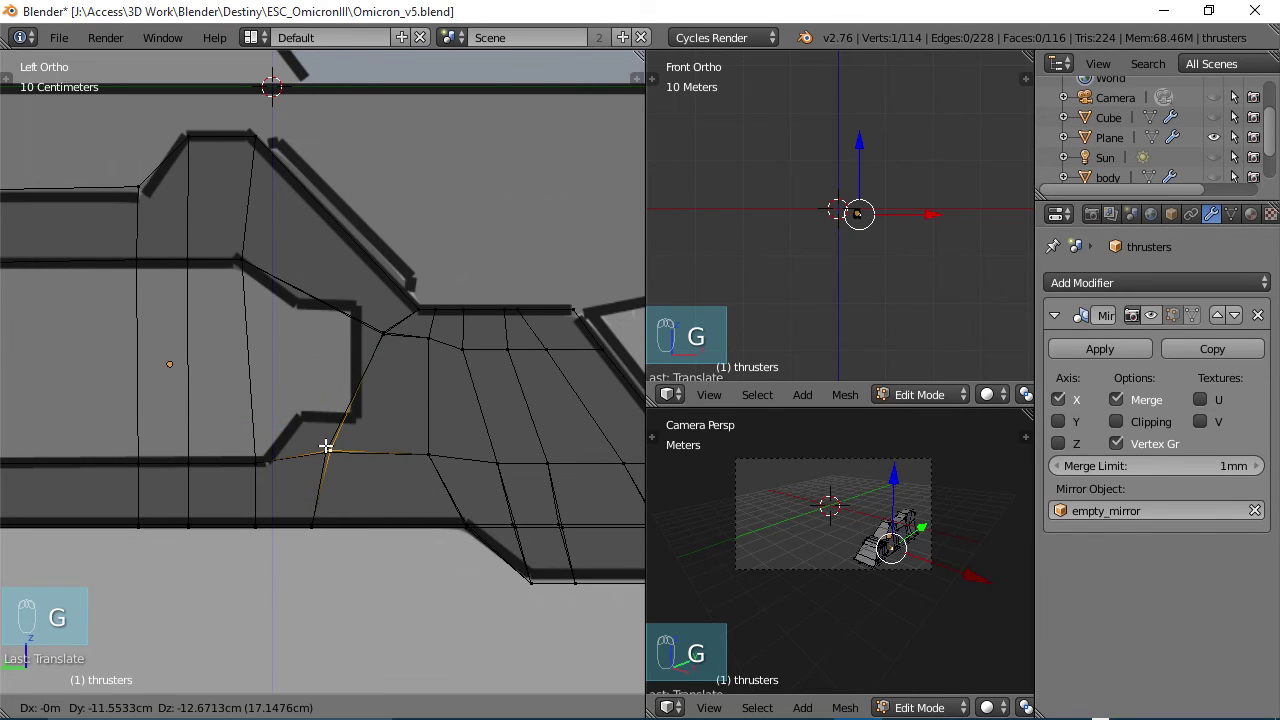
left_click(326, 447)
Box-select the two coincident upper-corner vertices and move them slightly forward and up
scroll(359, 405, "down", 3)
key("a")
key("a")
key("a")
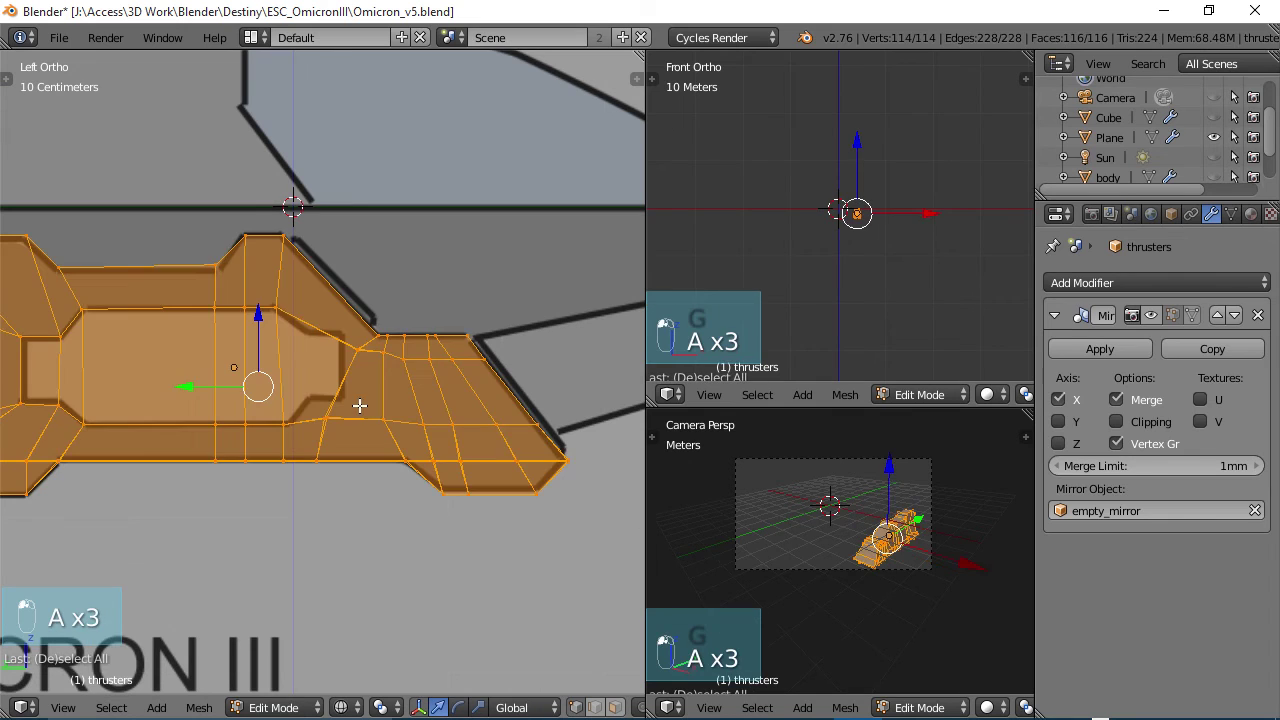
key("a")
scroll(358, 404, "up", 2)
right_click(356, 323)
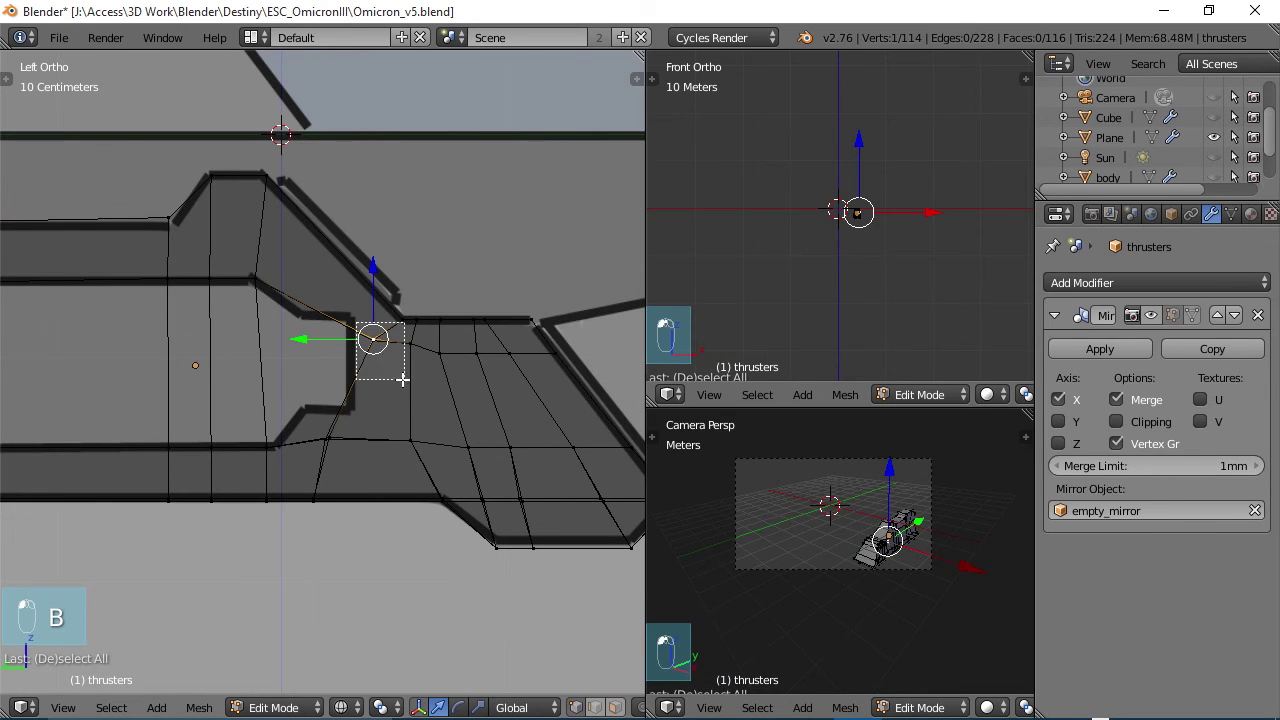
left_click_drag(403, 379, 403, 379)
key("g")
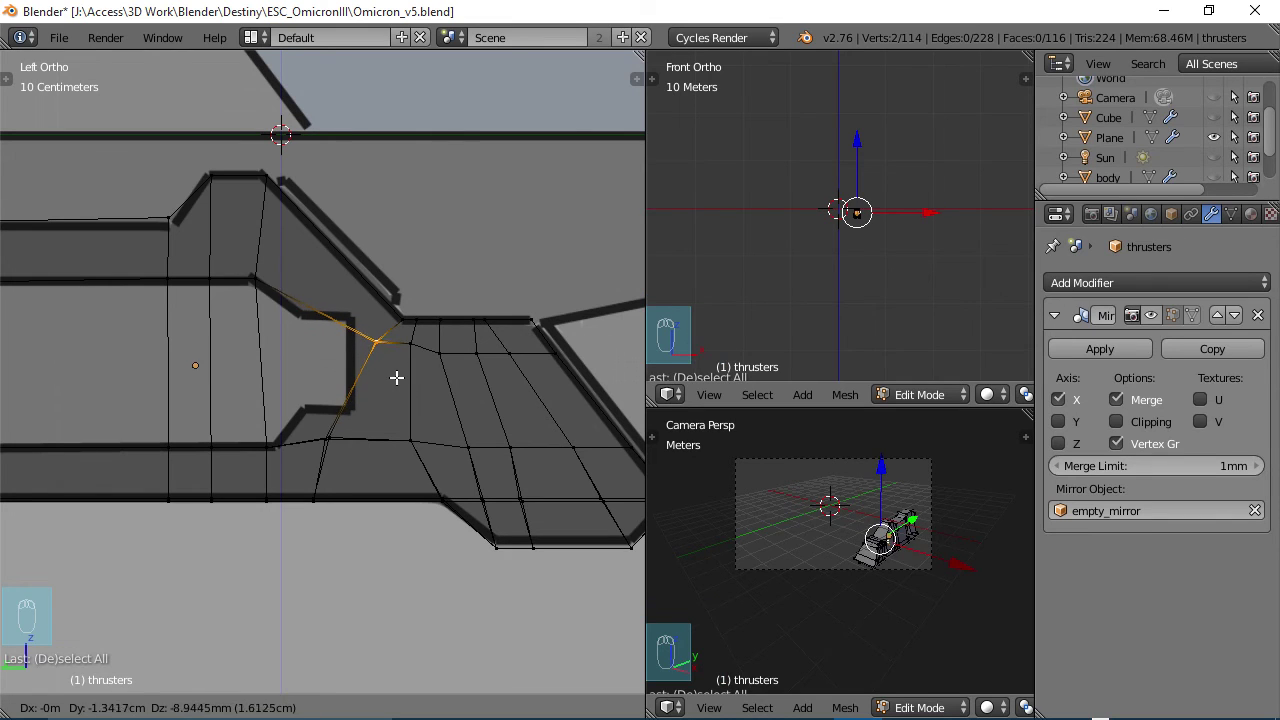
left_click(402, 370)
Select the four vertices of the lower corner and the bottom edge beneath it, and edge-slide them forward by a factor of about 0.5
right_click(330, 437)
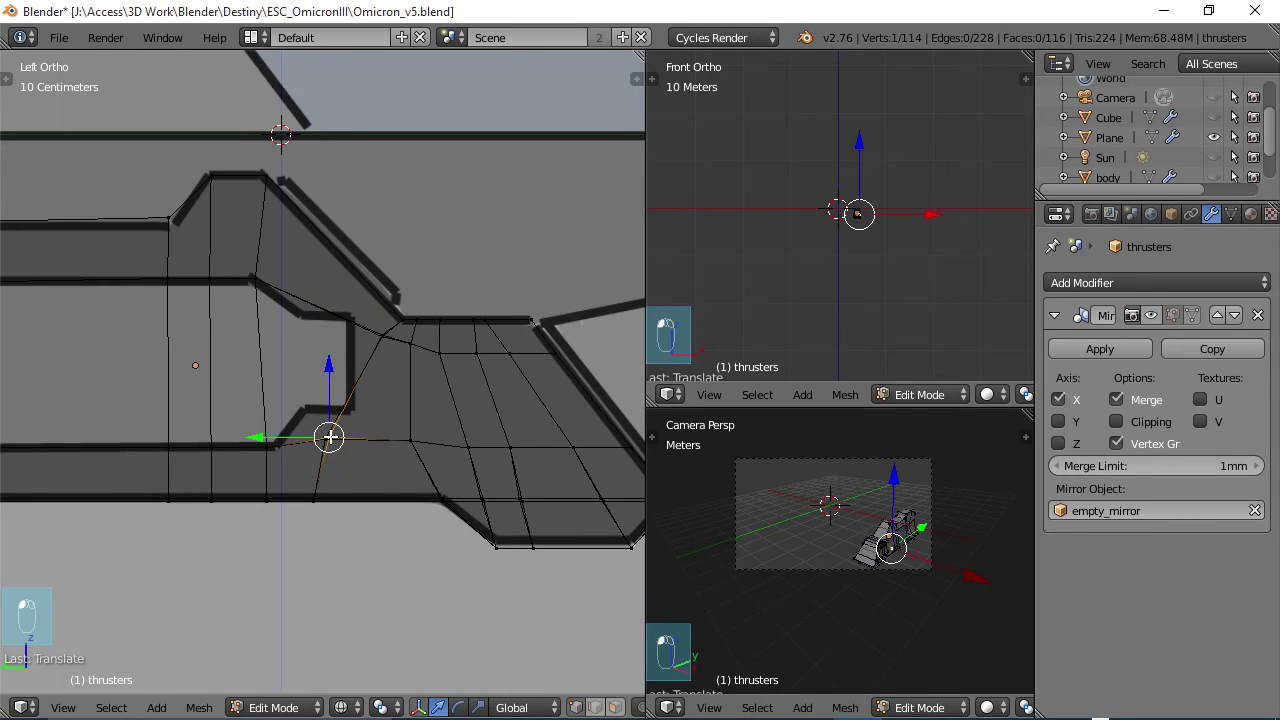
key("b")
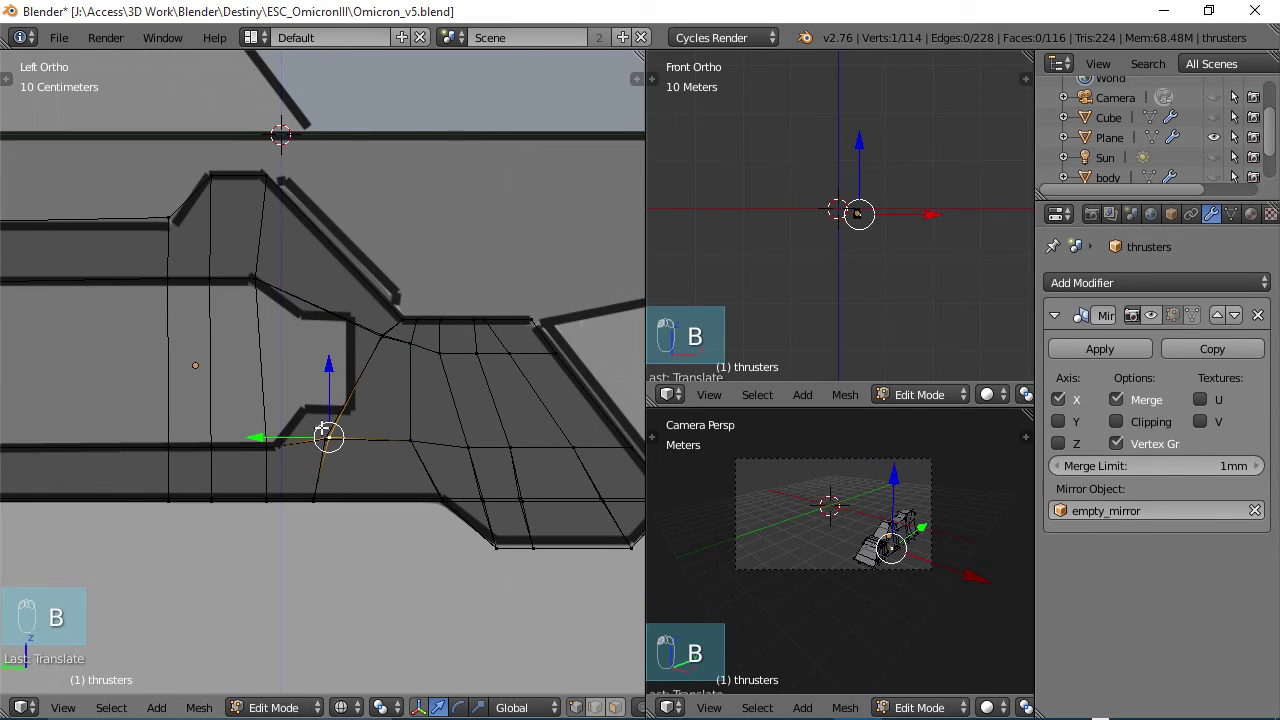
key("b")
left_click_drag(300, 422, 374, 526)
key("g")
key("g")
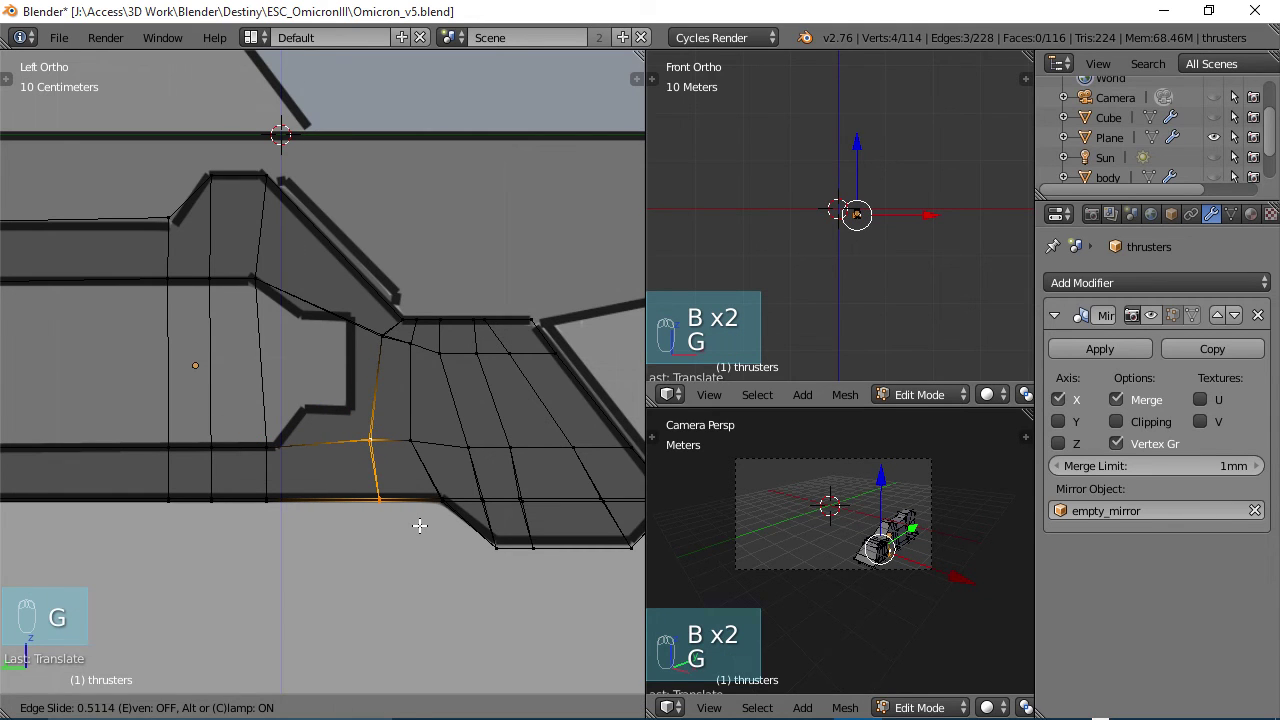
left_click(414, 526)
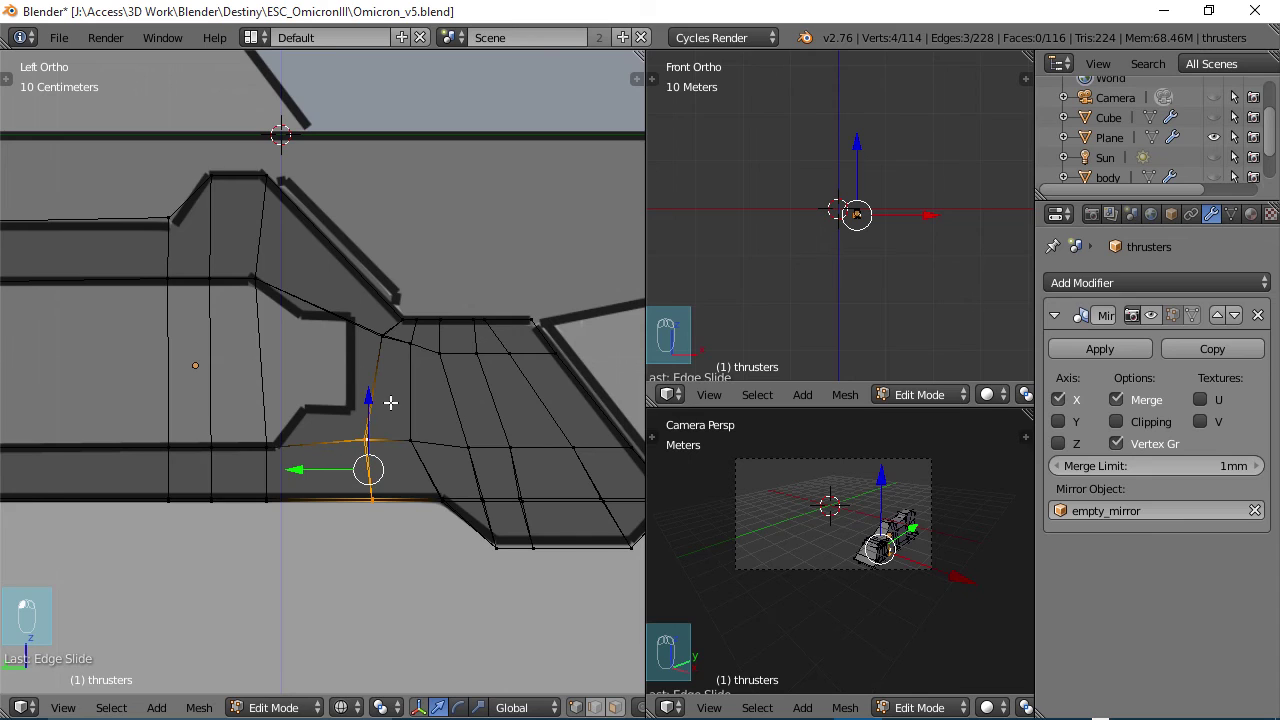
Add two vertical edge loops through the thruster side, one near the front notch's rear corners and one near its front edge
scroll(390, 402, "down", 1)
key("ctrl+r")
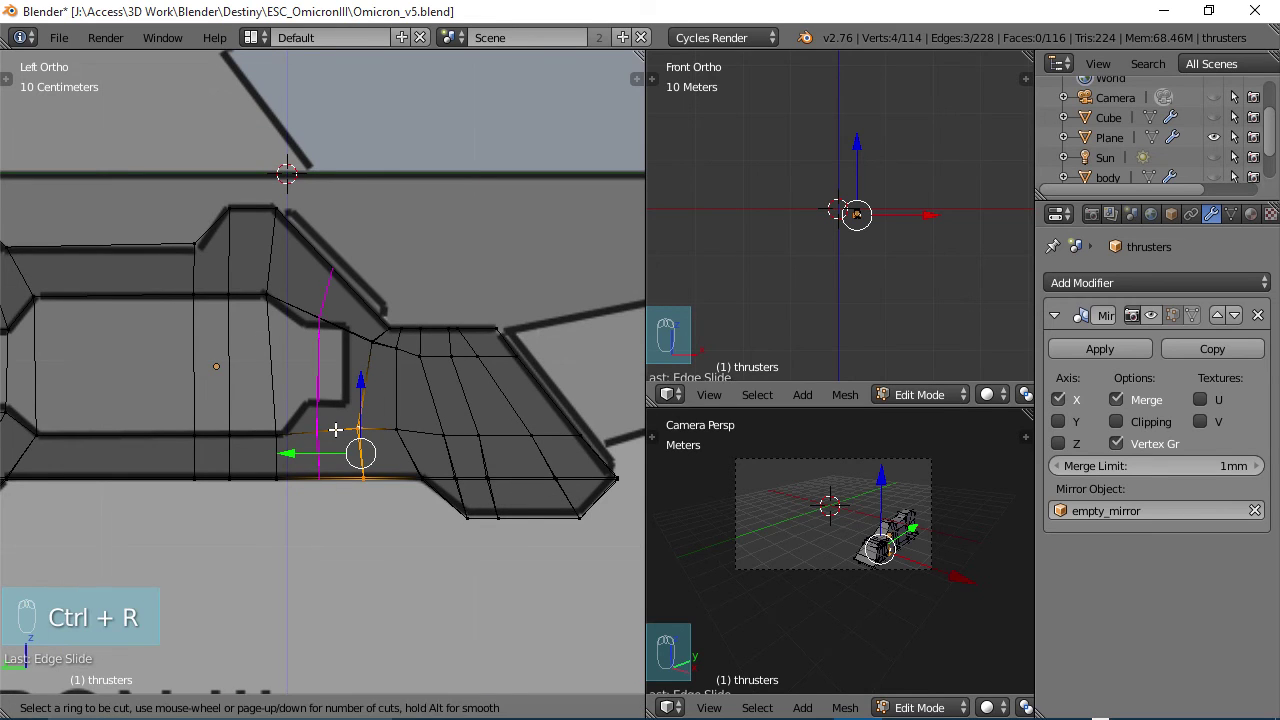
left_click(335, 429)
left_click(325, 429)
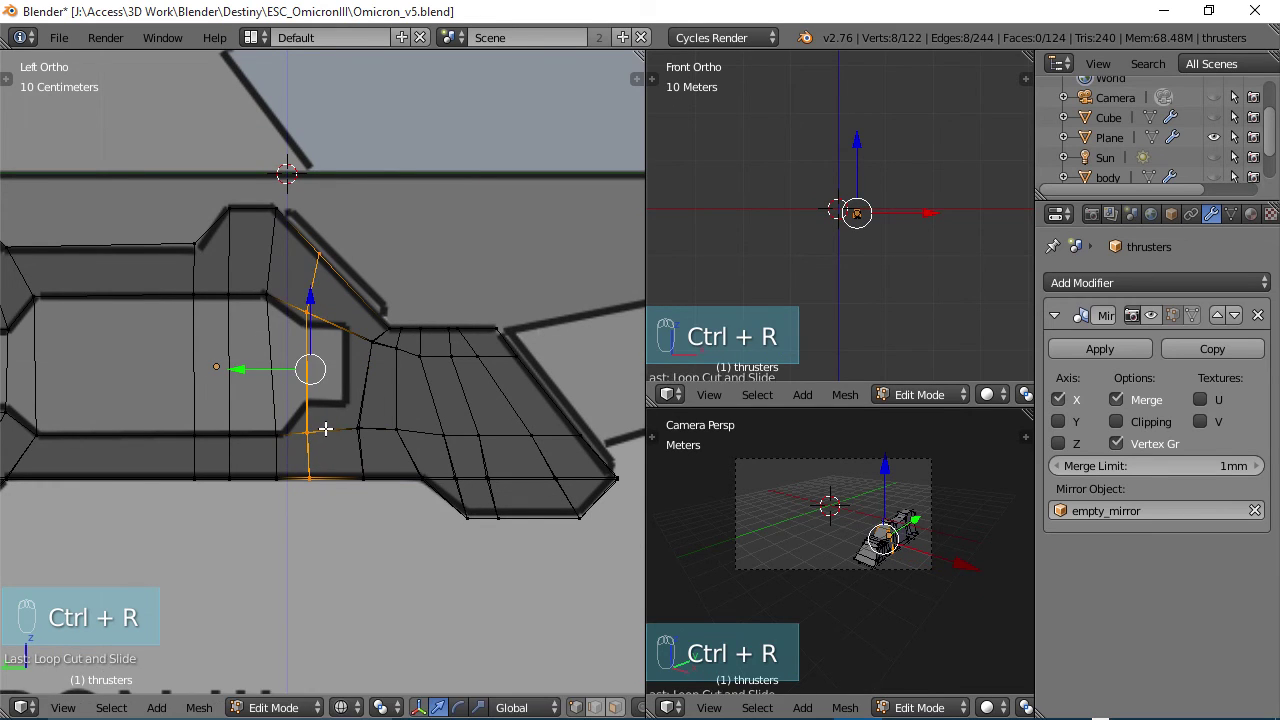
key("ctrl+r")
left_click(340, 410)
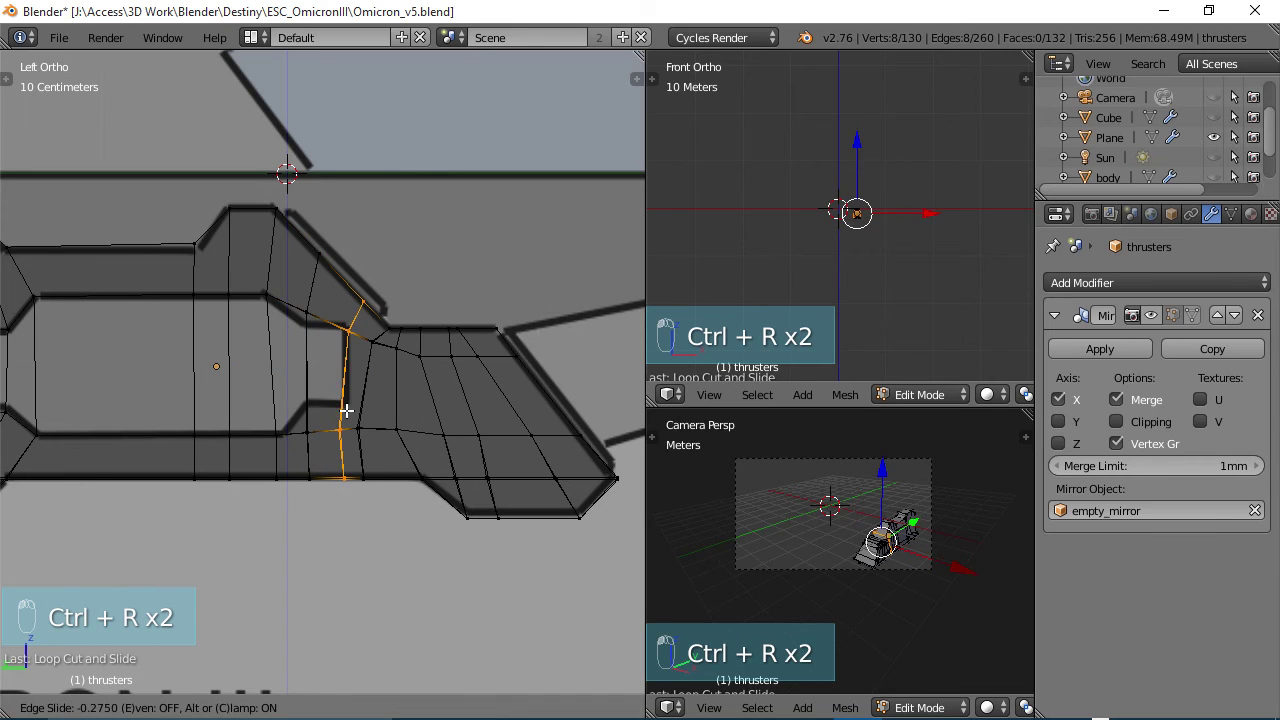
left_click(354, 411)
Box-select the front new loop's two upper vertices and move them about 8 cm back and up onto the notch outline's upper front corner
scroll(377, 368, "up", 4)
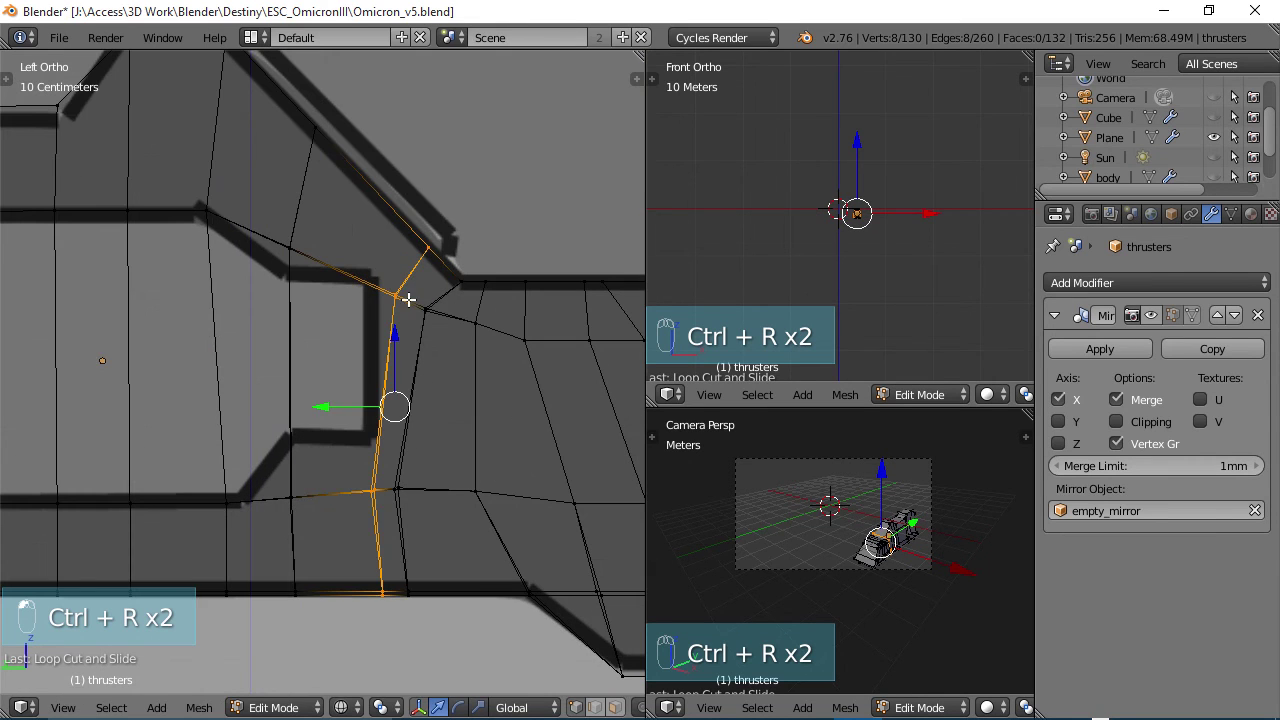
right_click(397, 298)
key("b")
left_click_drag(374, 261, 412, 312)
key("g")
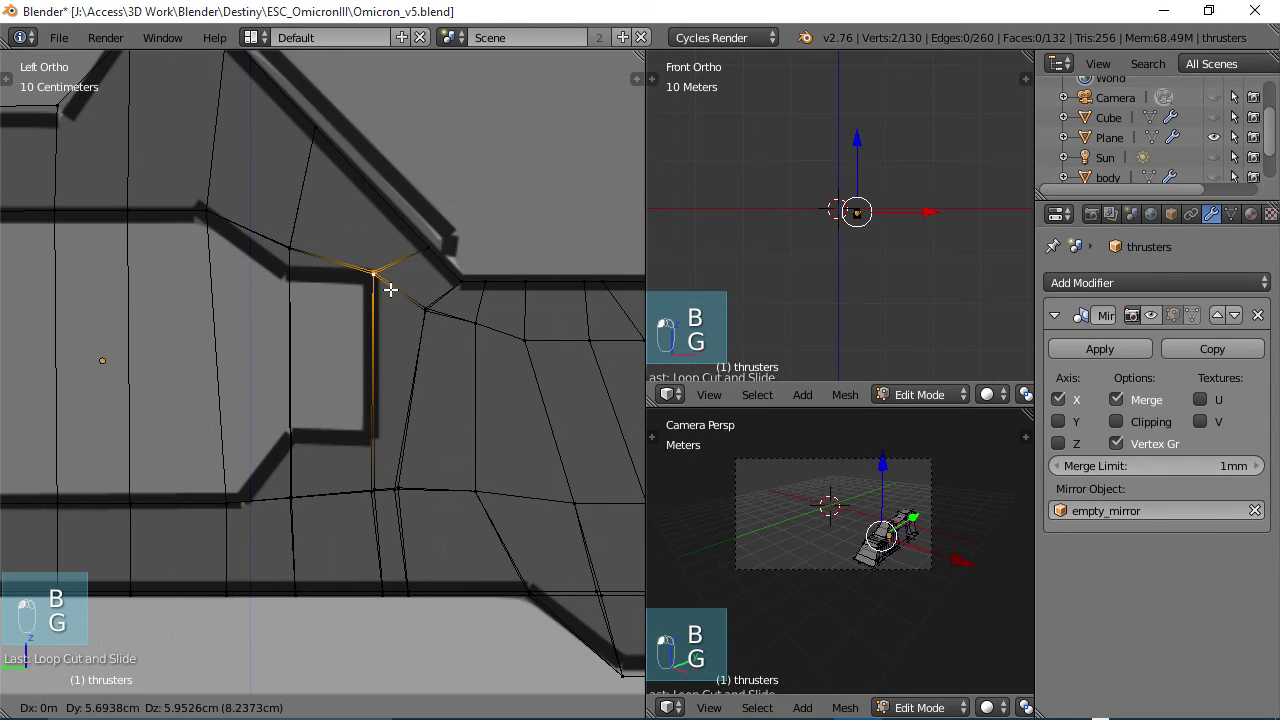
left_click(334, 277)
Box-select the rear new loop's two upper vertices and move them down onto the notch outline's upper rear corner
right_click(277, 243)
key("b")
left_click_drag(271, 229, 308, 261)
key("g")
left_click(308, 279)
Box-select the four lower vertices of the two new loops and raise them about 15.8 cm along Z to the notch's lower edge
right_click(370, 447)
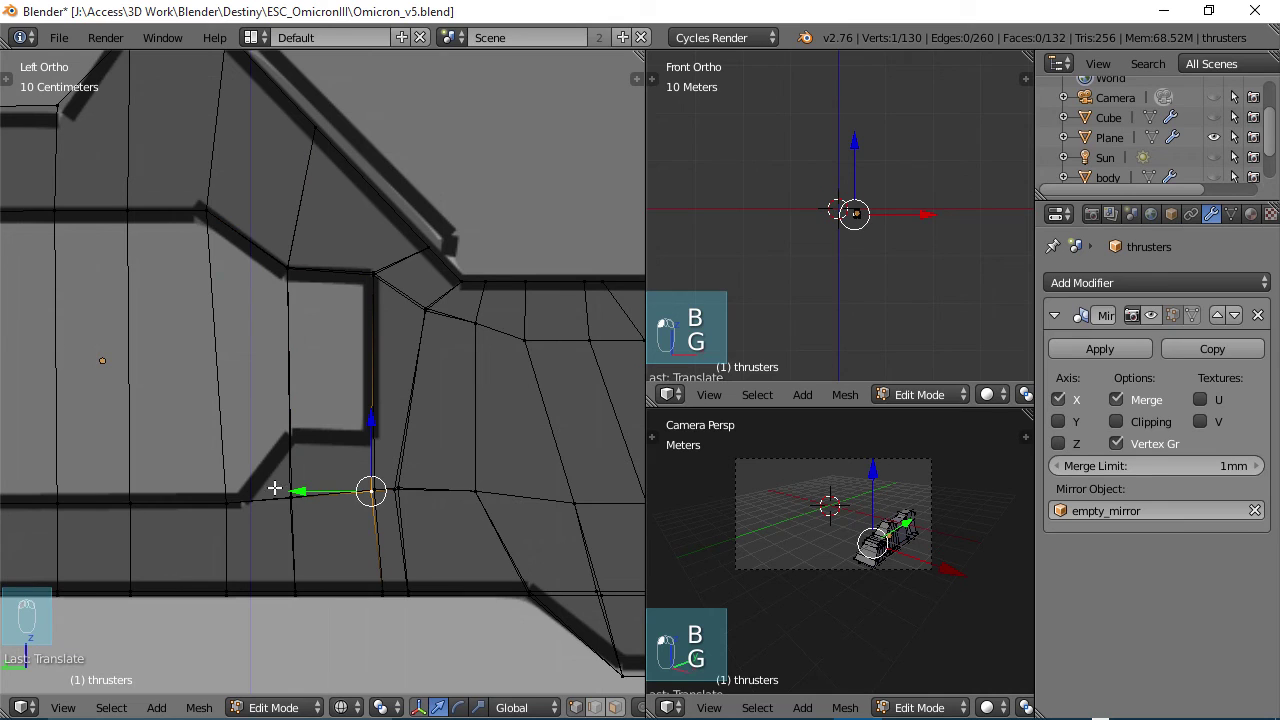
left_click_drag(384, 507, 382, 505)
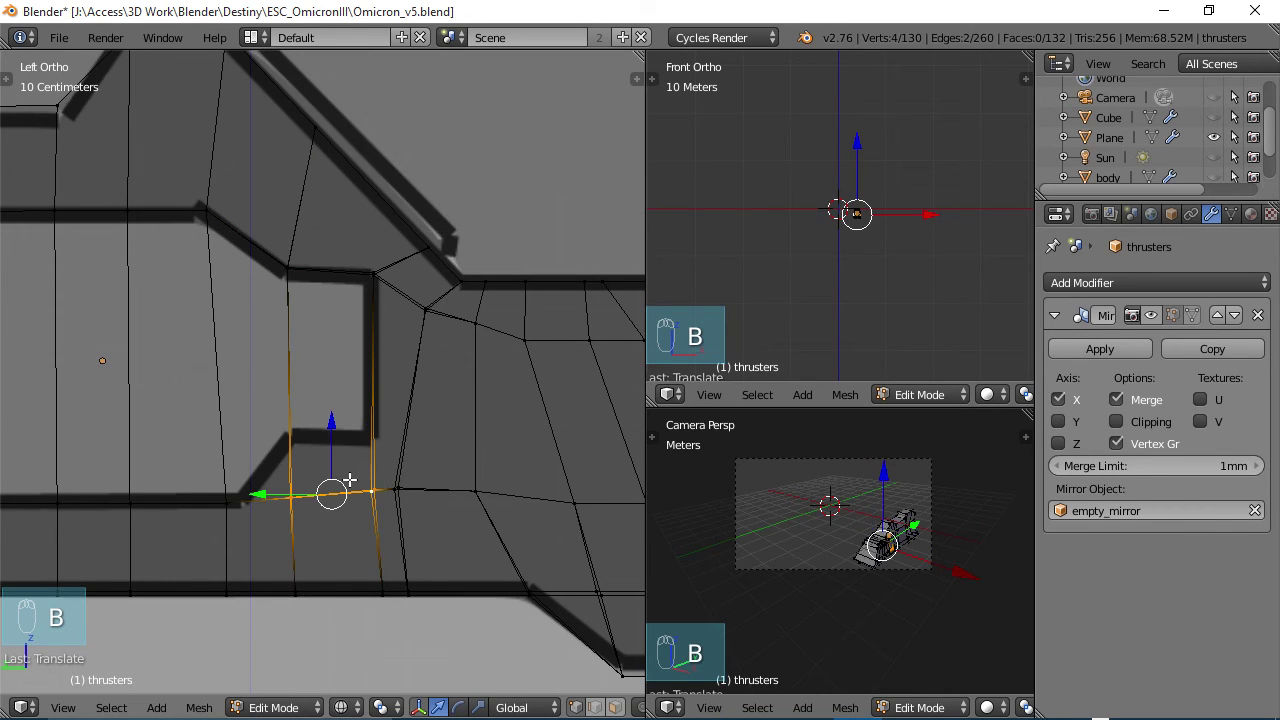
key("g")
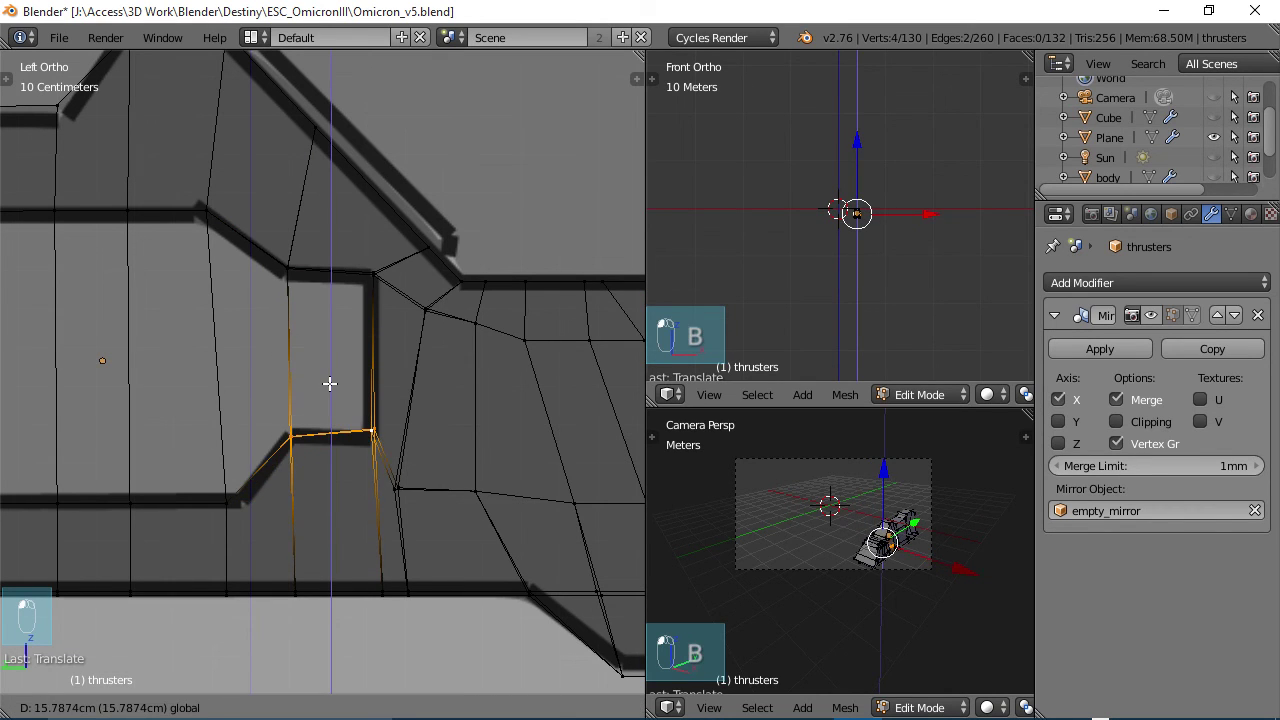
left_click(331, 385)
Move the two coincident lower front vertices slightly down onto the notch outline's lower front corner, and clear the selection
right_click(372, 430)
key("g")
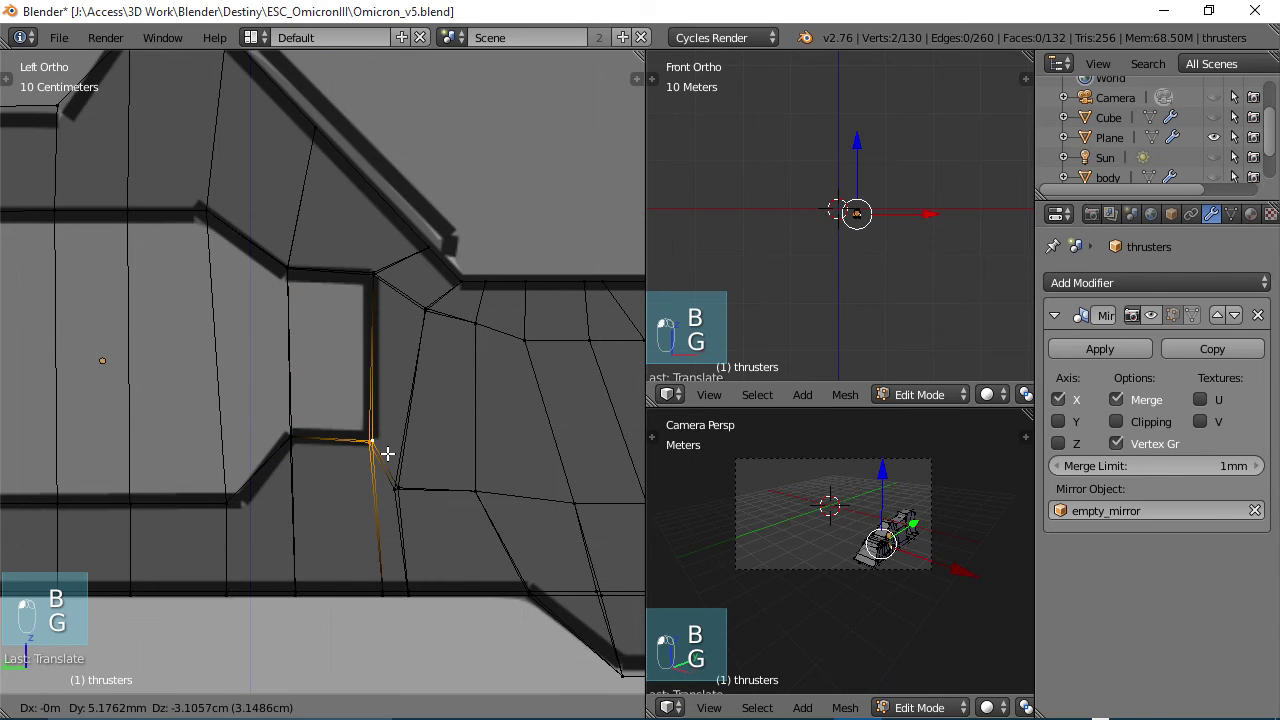
left_click(380, 443)
scroll(380, 520, "down", 2)
key("a")
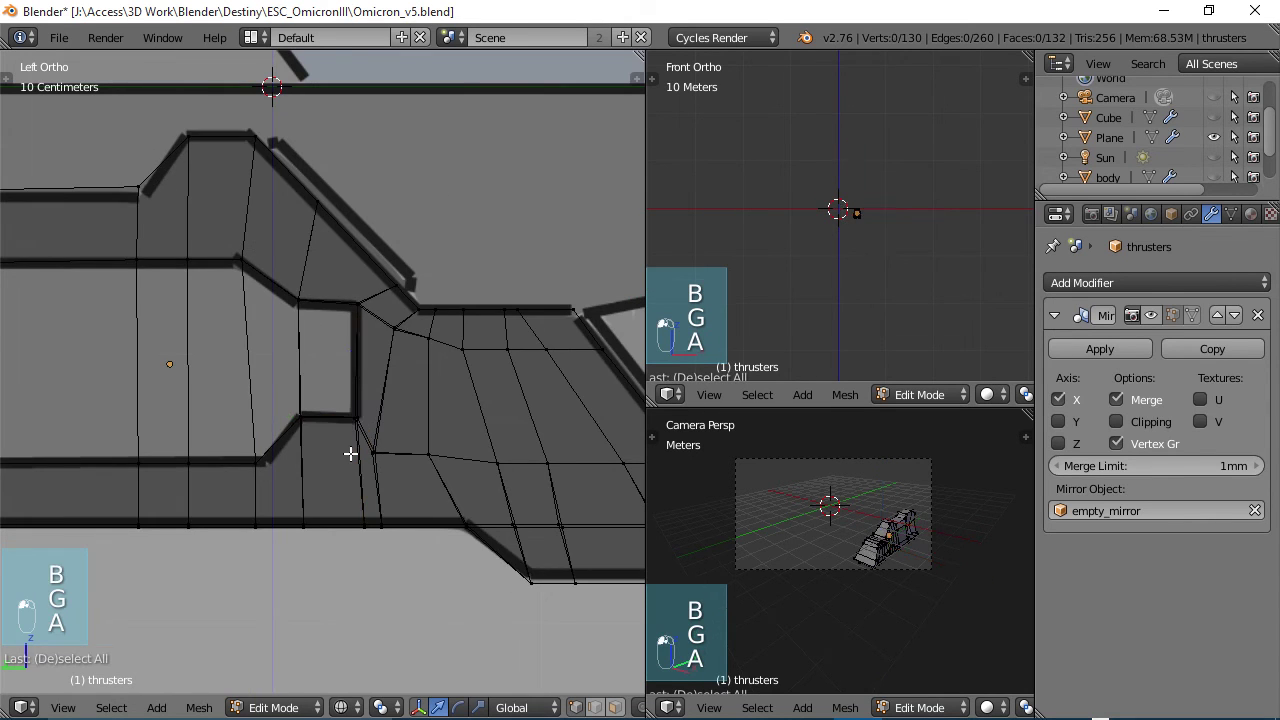
key("a")
key("a")
key("a")
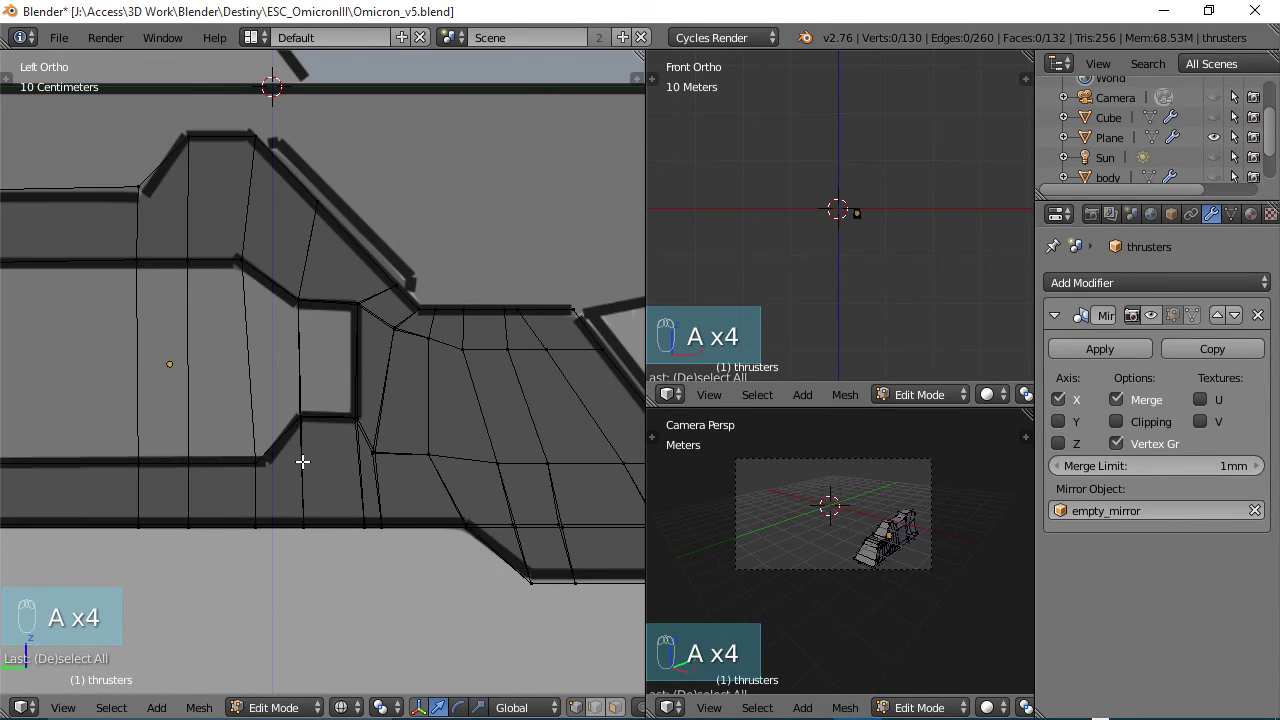
left_click(615, 707)
middle_click_drag(262, 429, 485, 420, "shift")
key("c")
mouse_move(176, 365)
left_mouse_down()
mouse_move(71, 357)
mouse_move(543, 357)
mouse_move(515, 360)
left_mouse_up()
key("a")
scroll(505, 364, "down", 5)
middle_click_drag(451, 409, 358, 434)
key("a")
key("a")
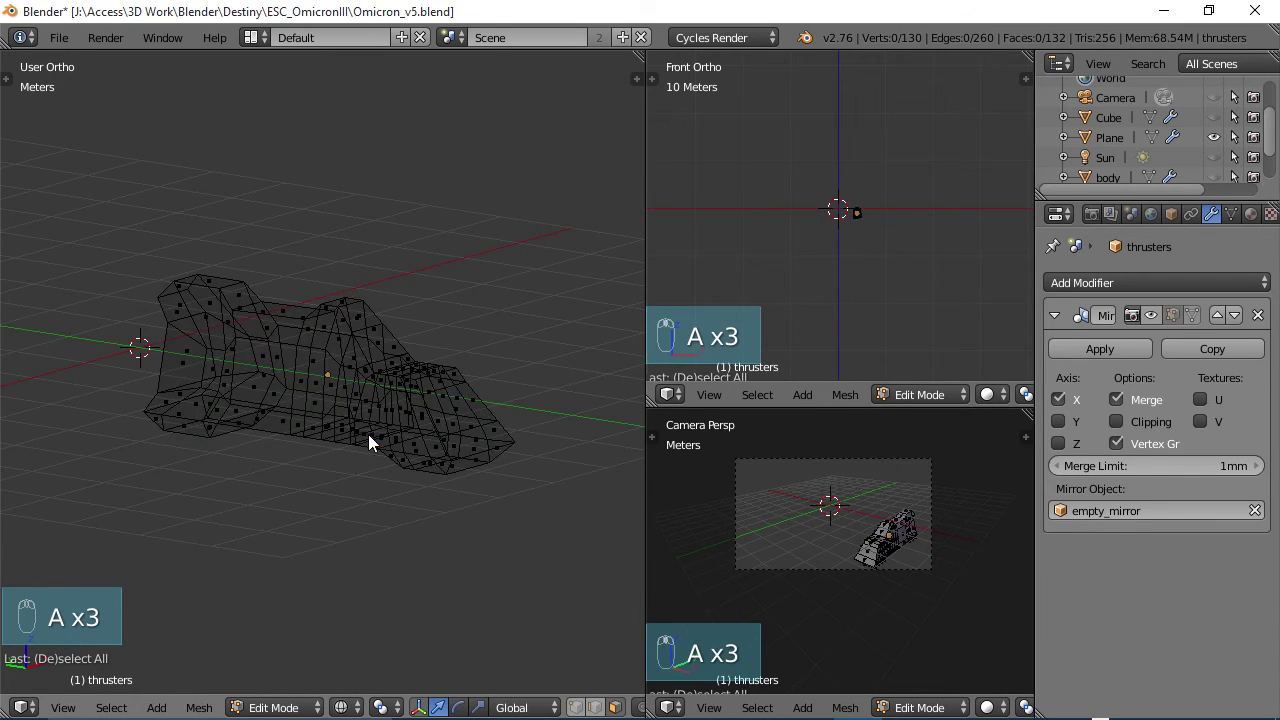
Leave Edit Mode, show the thruster in solid shading and examine its surface from the front
key("Tab")
scroll(385, 429, "up", 2)
key("z")
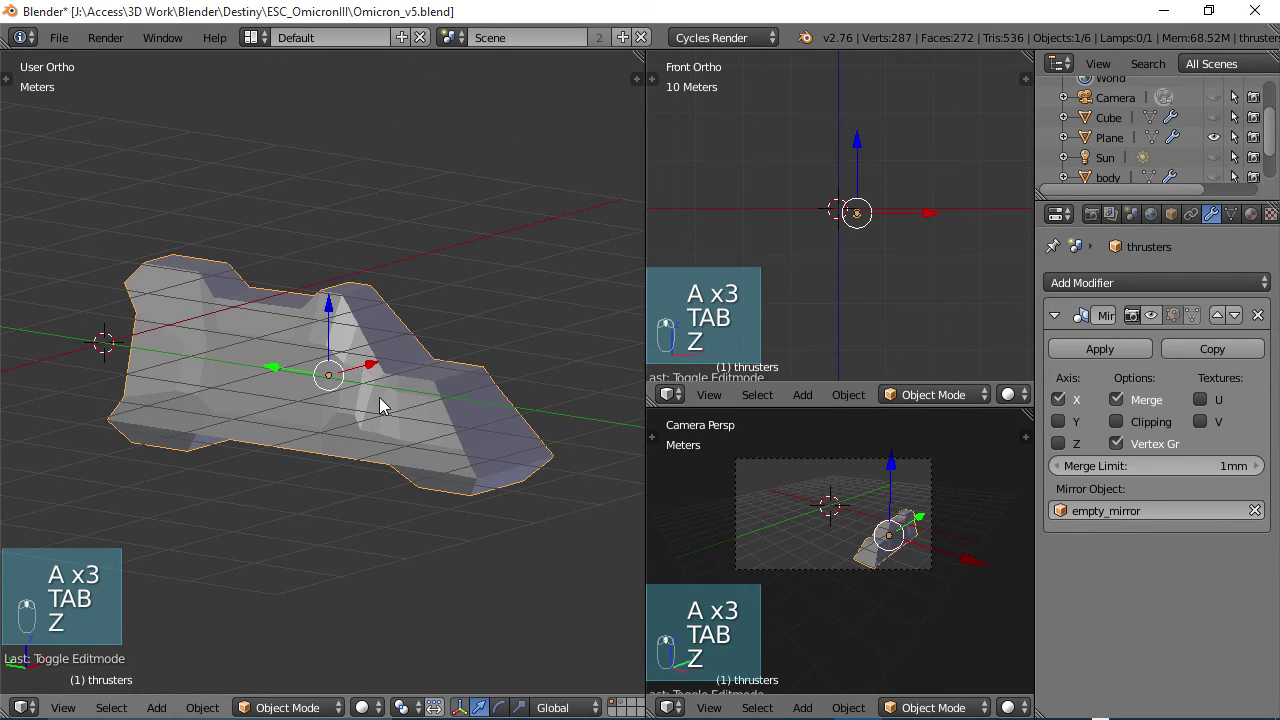
mouse_move(379, 397)
middle_mouse_down()
mouse_move(390, 410)
mouse_move(309, 410)
mouse_move(278, 380)
mouse_move(522, 370)
mouse_move(401, 394)
mouse_move(378, 283)
mouse_move(337, 435)
mouse_move(342, 500)
mouse_move(222, 369)
mouse_move(191, 371)
mouse_move(201, 367)
middle_mouse_up()
scroll(341, 495, "up", 4)
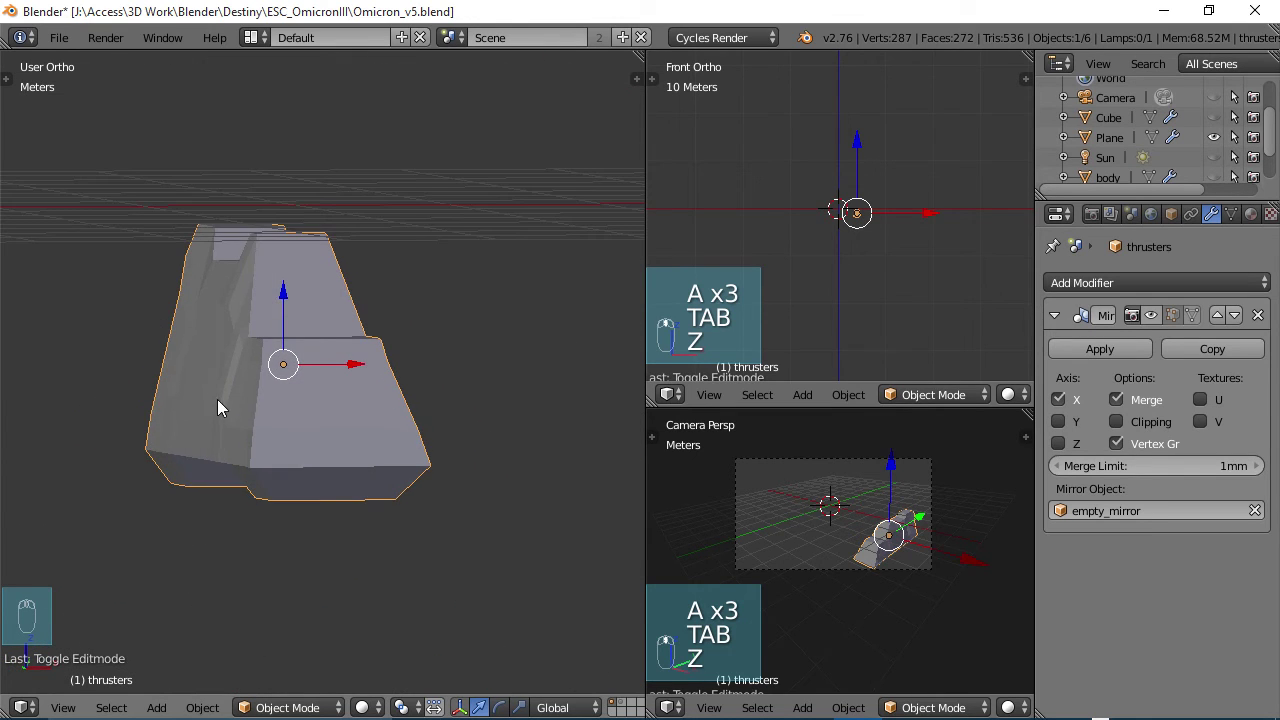
Select the four lower notch vertices on both sides of the thruster and scale them to about 0.93 along X
key("Tab")
scroll(220, 410, "up", 4)
middle_click_drag(233, 425, 434, 574)
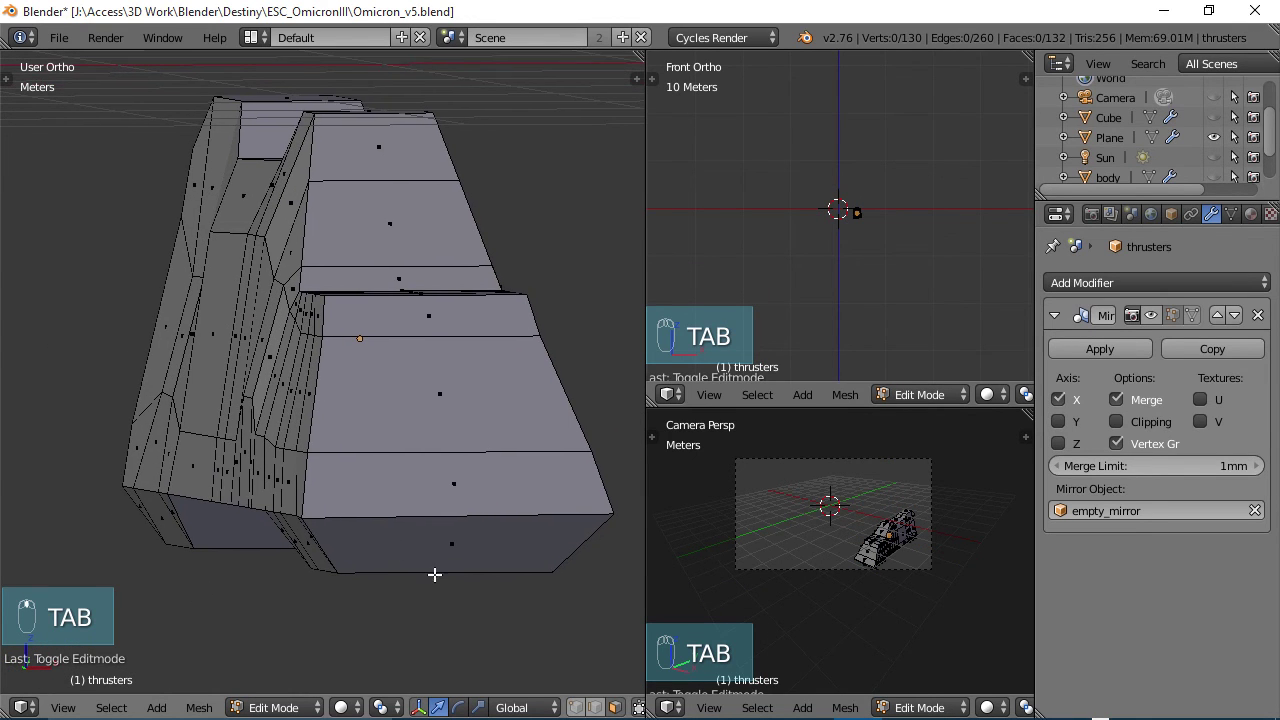
middle_click_drag(306, 351, 466, 409)
right_click(311, 375)
right_click(344, 365, "shift")
right_click(445, 387, "shift")
right_click(452, 385, "shift")
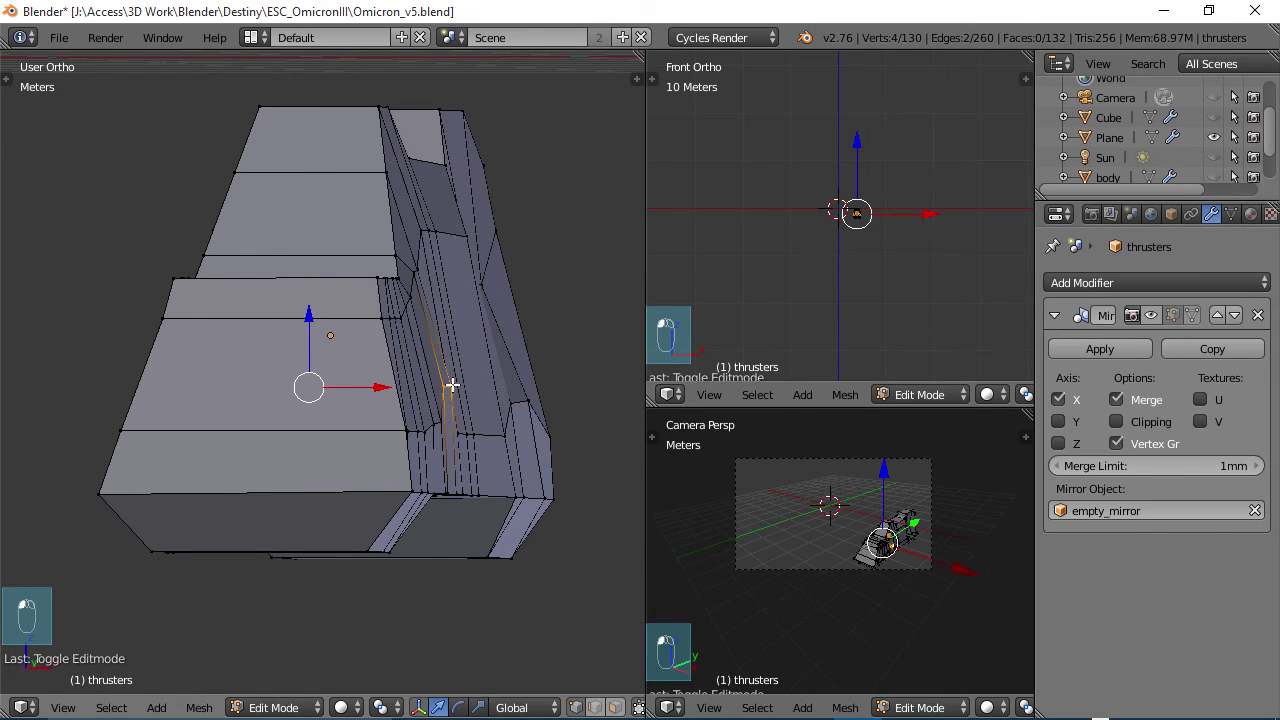
key("KP_1")
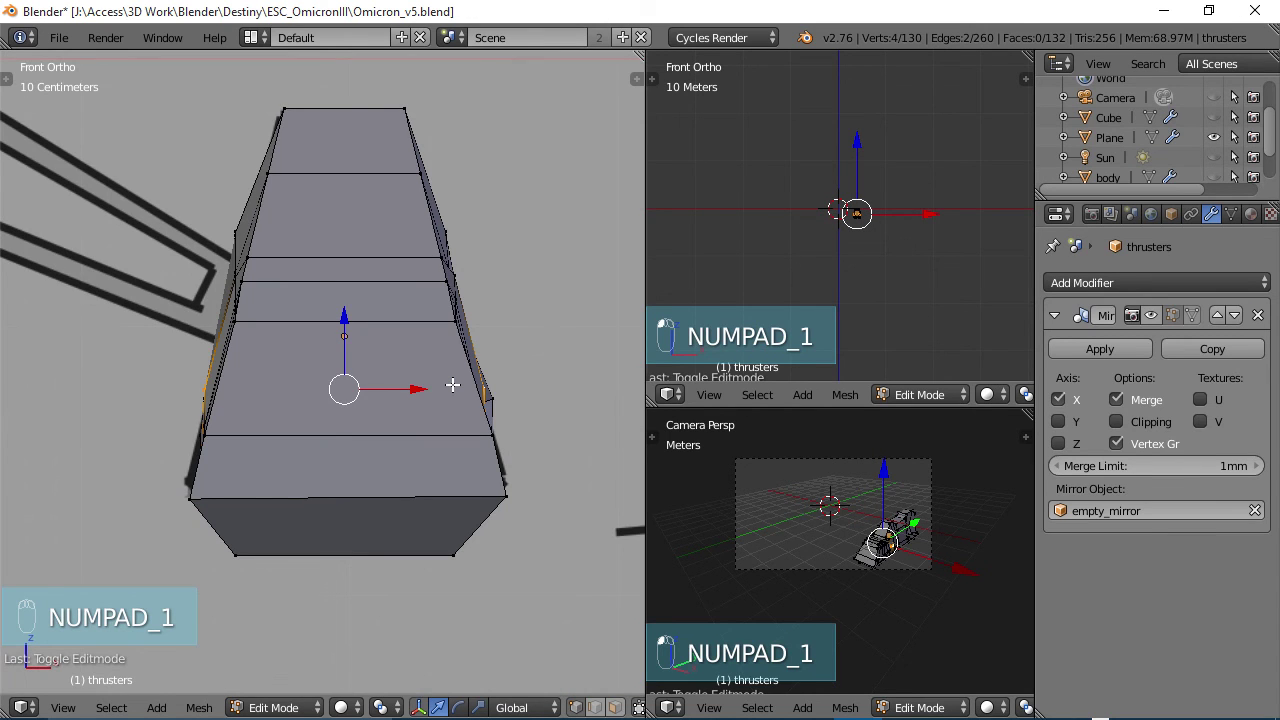
key("s")
key("x")
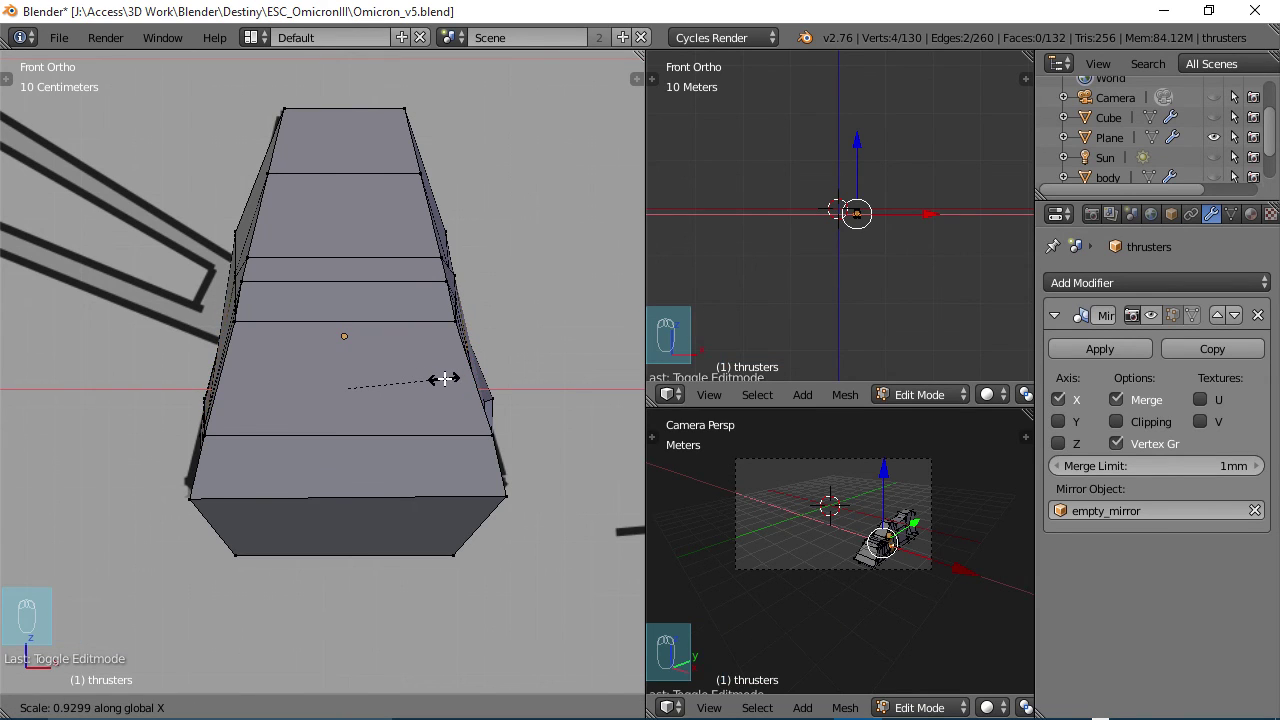
left_click(444, 378)
Select the eight vertices along the upper panel edge on both sides of the thruster and scale them slightly inward along X
middle_click_drag(349, 290, 271, 223)
scroll(330, 252, "up", 3)
middle_click_drag(330, 252, 340, 256)
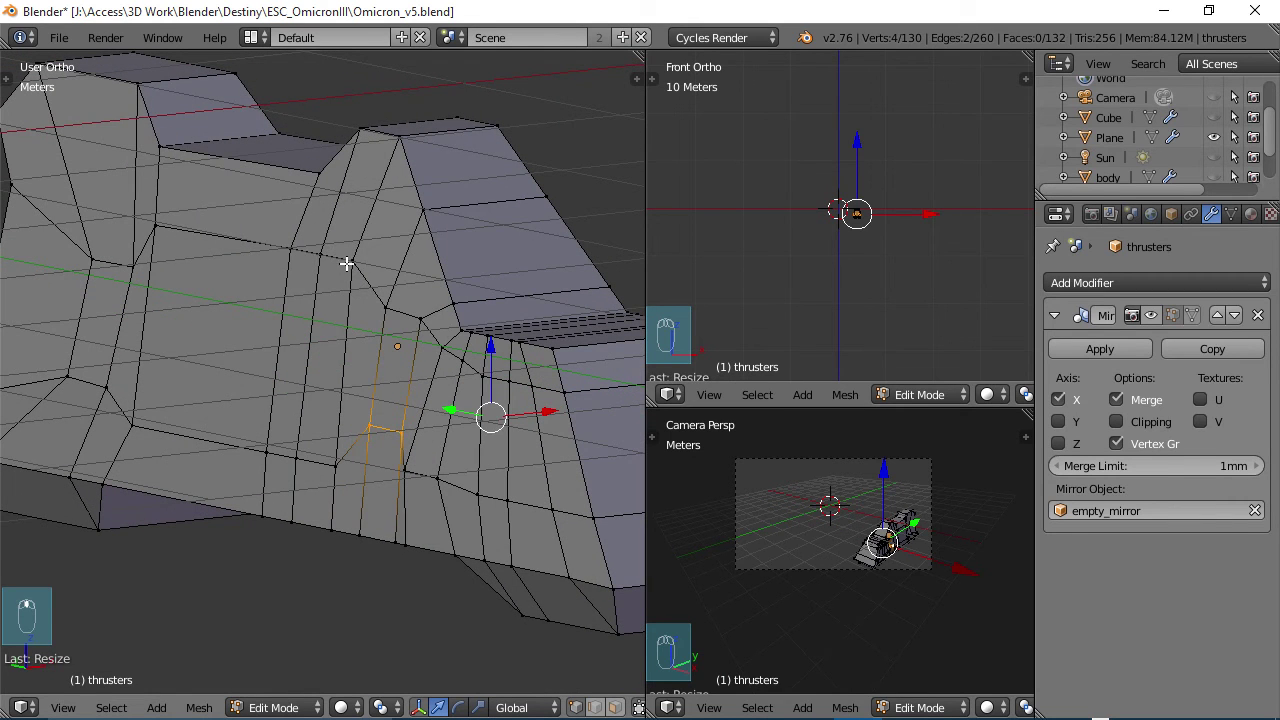
right_click(350, 261)
right_click(320, 249, "shift")
right_click(293, 242, "shift")
right_click(158, 222, "shift")
middle_click_drag(352, 254, 186, 258)
right_click(346, 269, "shift")
right_click(379, 257, "shift")
right_click(466, 230, "shift")
right_click(505, 216, "shift")
mouse_move(505, 216)
middle_mouse_down()
mouse_move(490, 254)
mouse_move(526, 243)
mouse_move(503, 237)
middle_mouse_up()
key("KP_1")
key("s")
key("x")
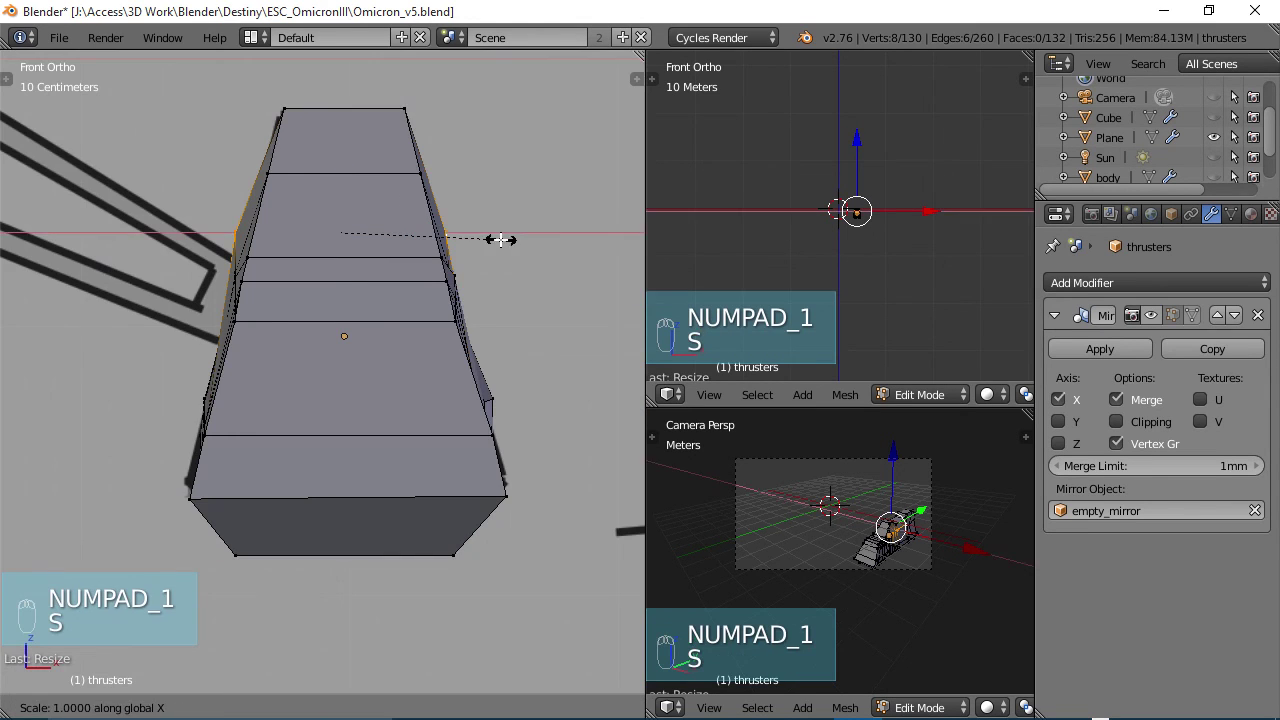
left_click(491, 240)
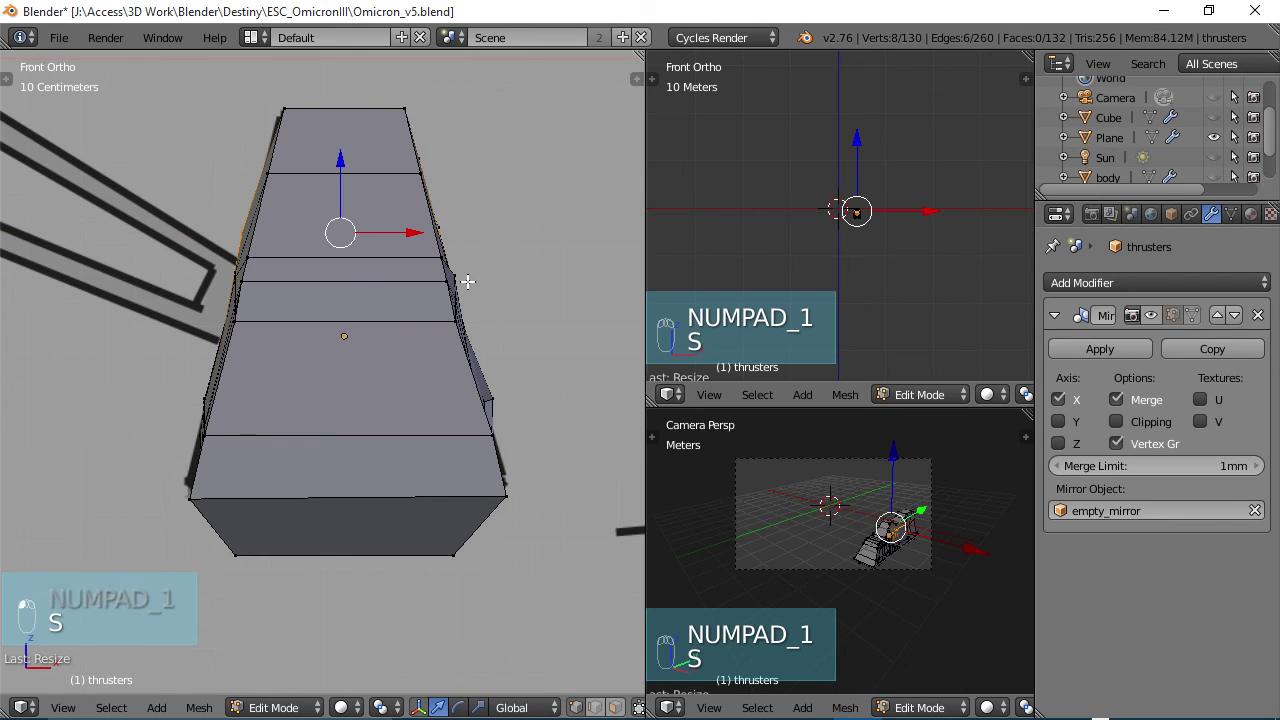
In the front view, move the upper and lower vertices bulging from the positive-X side inward by about 2 cm each along X
right_click(465, 275)
key("g")
key("x")
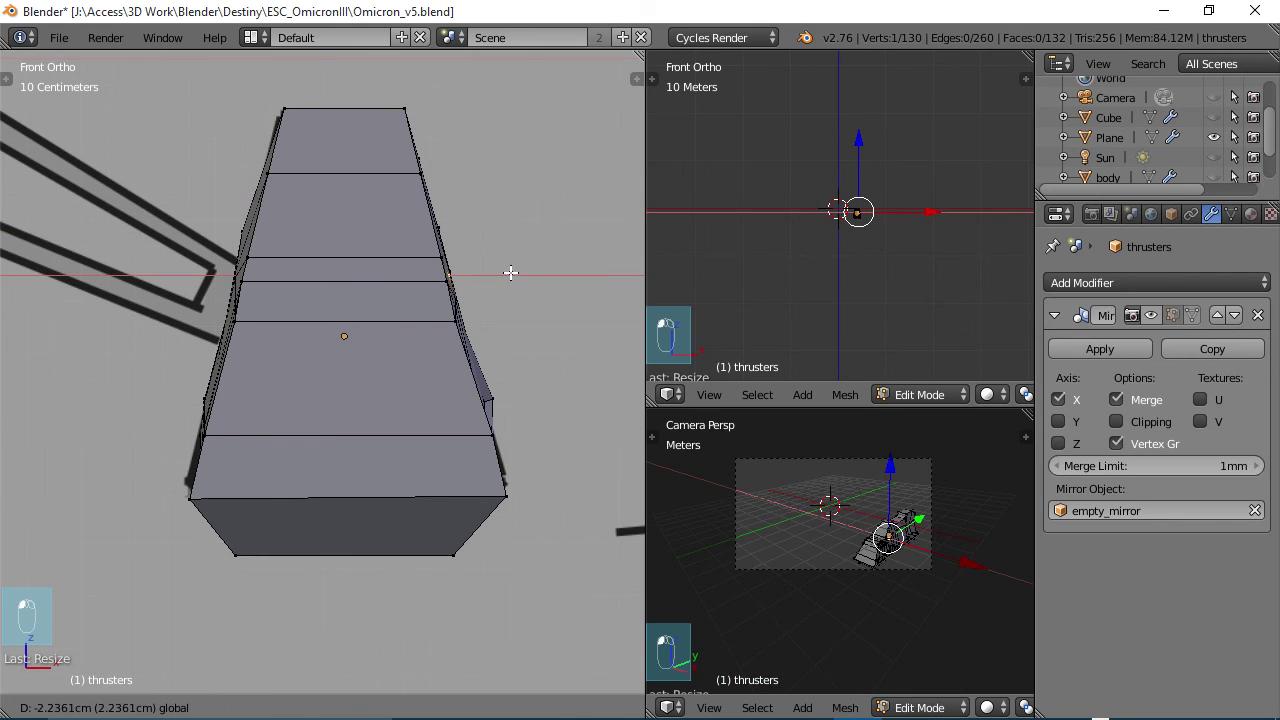
left_click(512, 272)
right_click(497, 400)
key("g")
key("x")
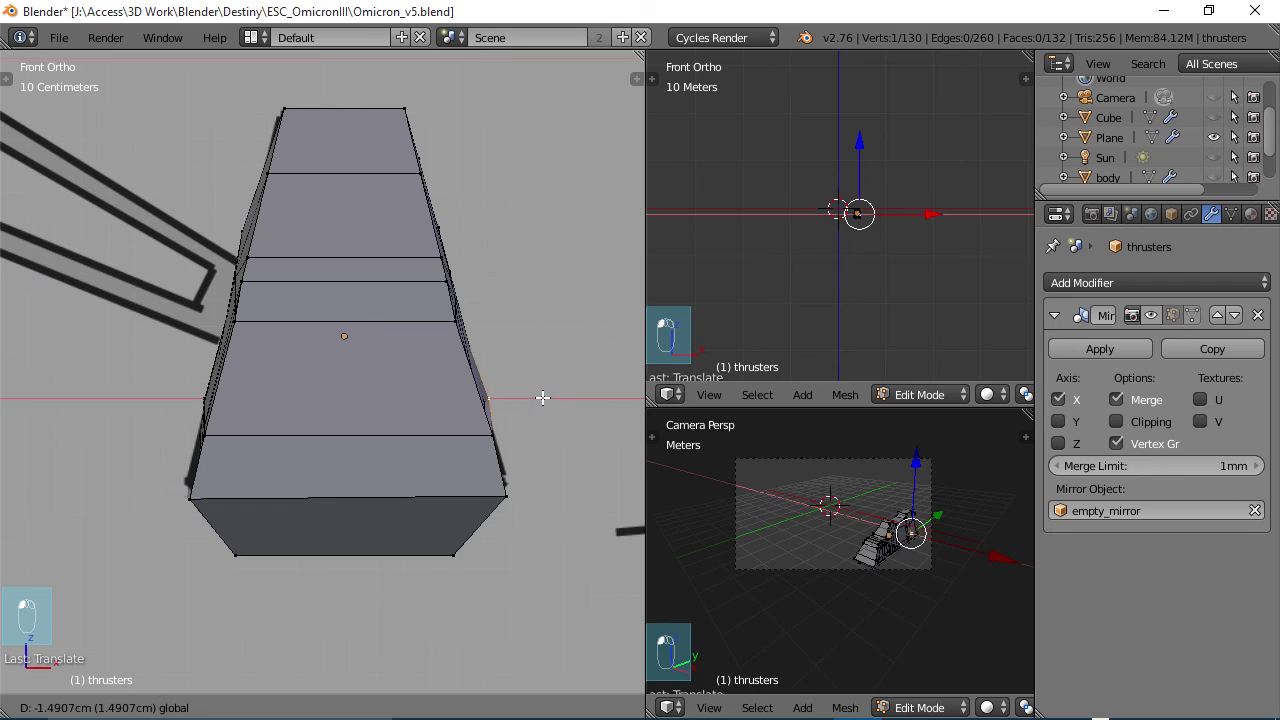
left_click(538, 397)
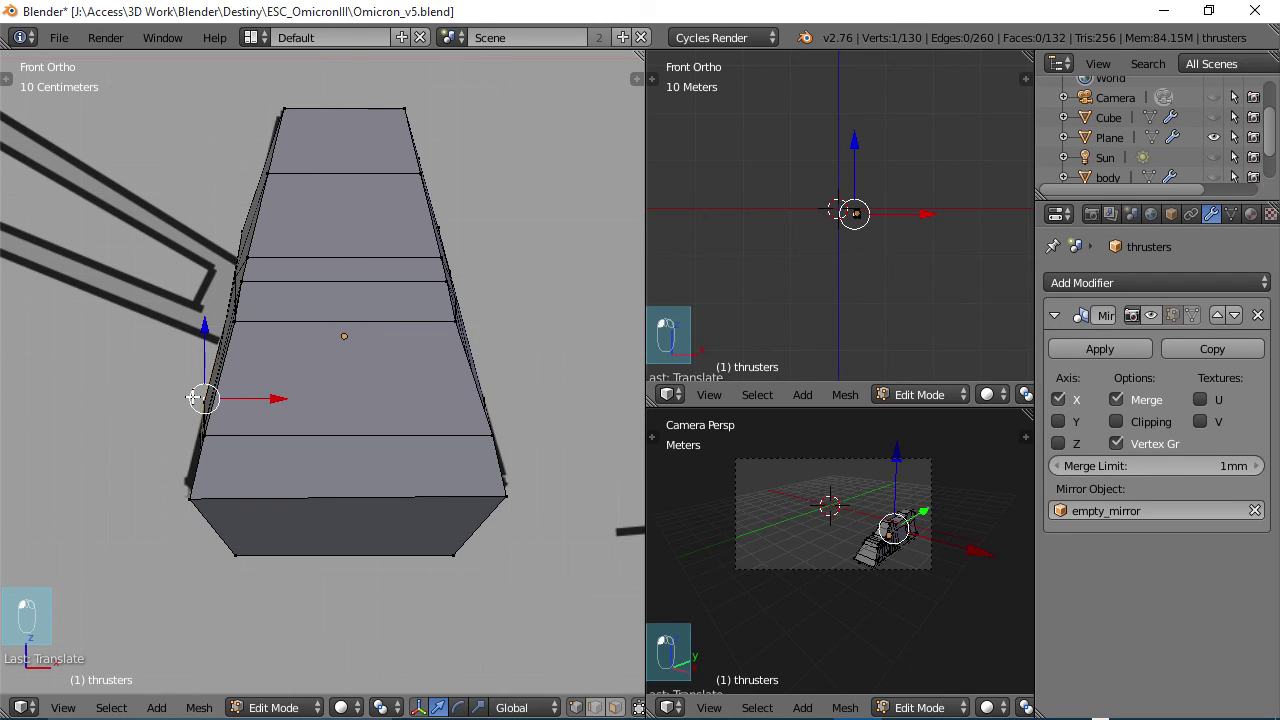
Move the bulging vertices on the opposite side inward along X to follow the thruster's straight slanted profile, and clear the selection
mouse_move(260, 400)
left_mouse_down()
mouse_move(206, 403)
mouse_move(278, 401)
left_mouse_up()
key("b")
right_click(241, 230)
left_click_drag(311, 231, 312, 227)
right_click(238, 276)
left_click_drag(289, 274, 301, 275)
right_click(232, 230)
left_click_drag(313, 231, 323, 237)
scroll(349, 289, "down", 2)
key("a")
key("a")
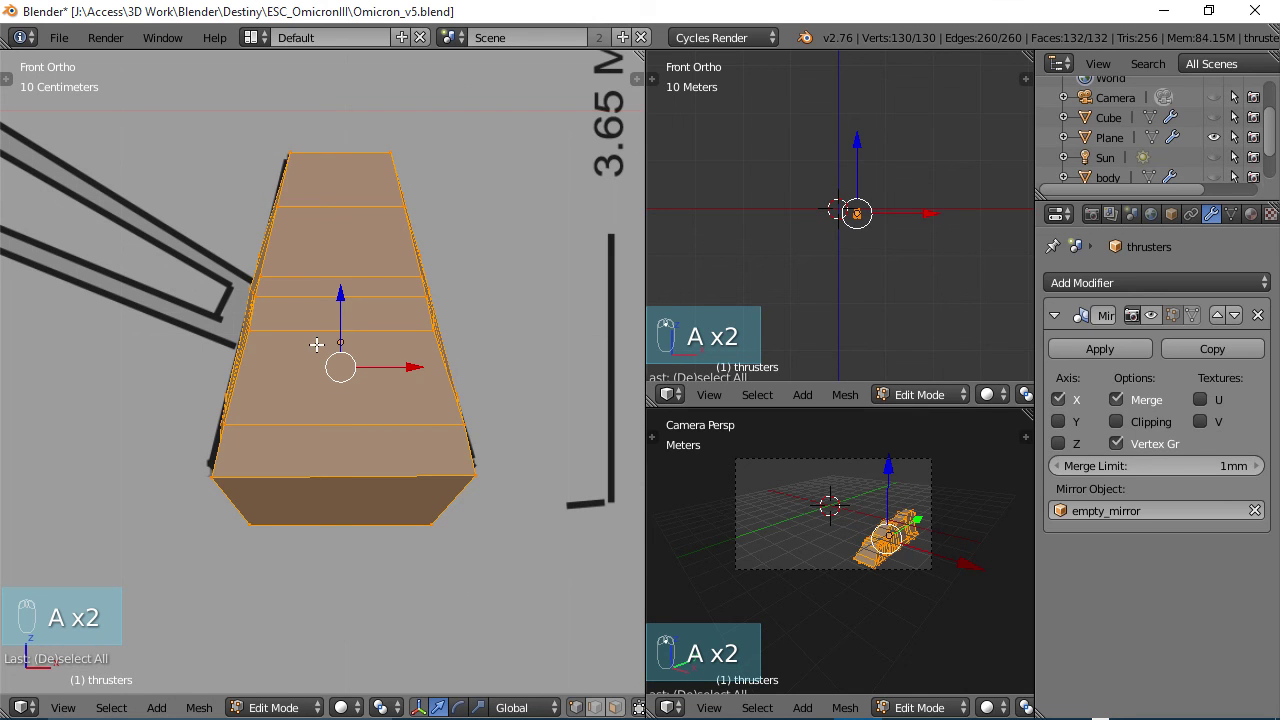
key("a")
Reveal any hidden mesh parts, leave Edit Mode and enable the Mirror modifier's viewport display on the thrusters
middle_click_drag(320, 343, 214, 351)
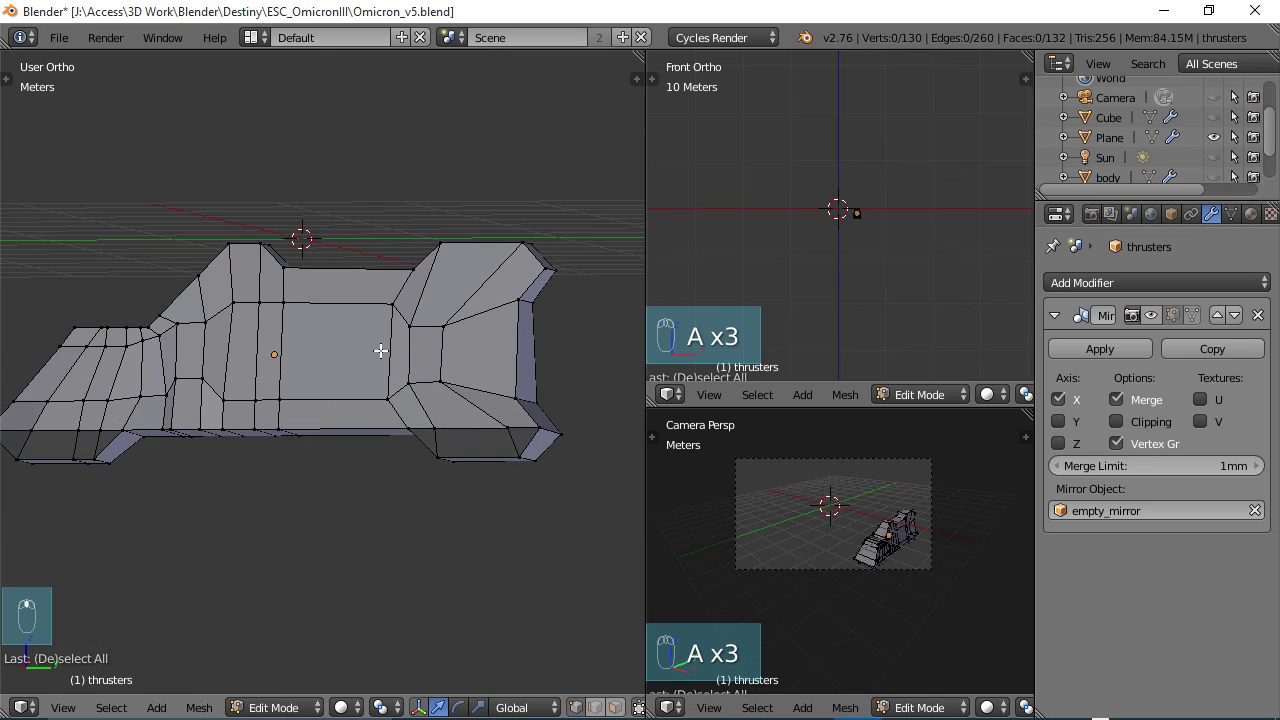
middle_click_drag(380, 351, 305, 427)
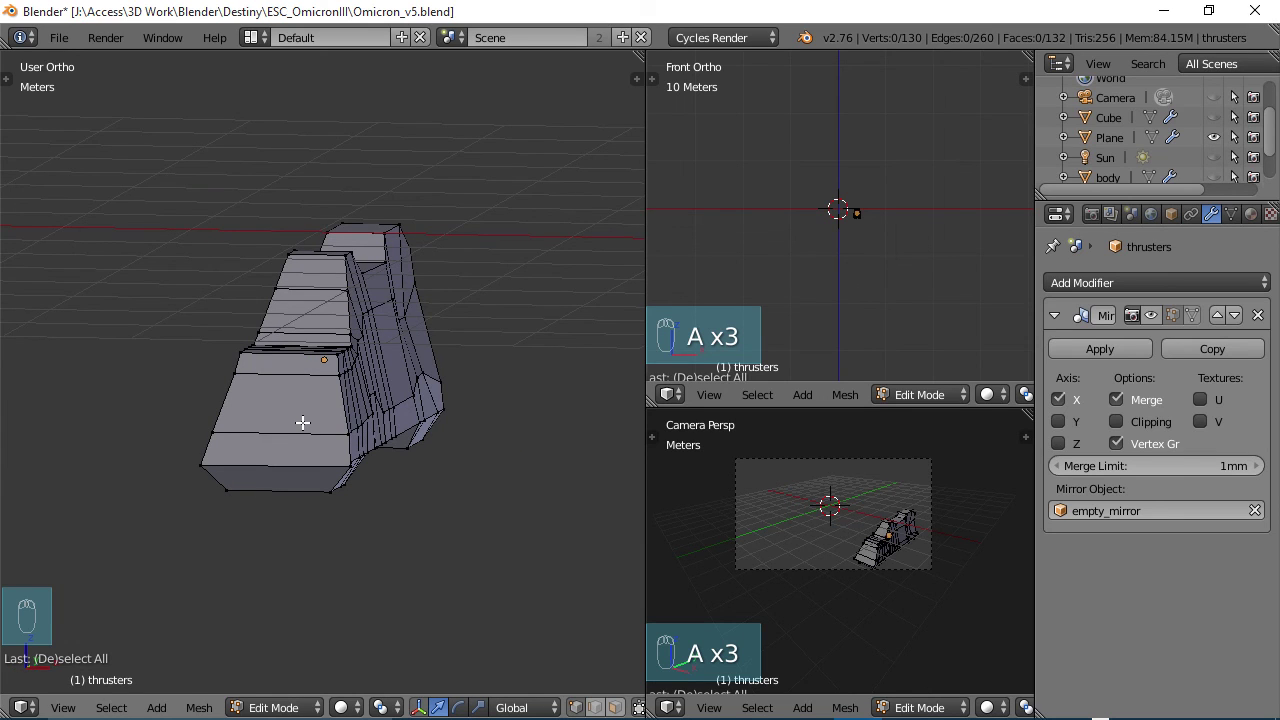
key("alt+h")
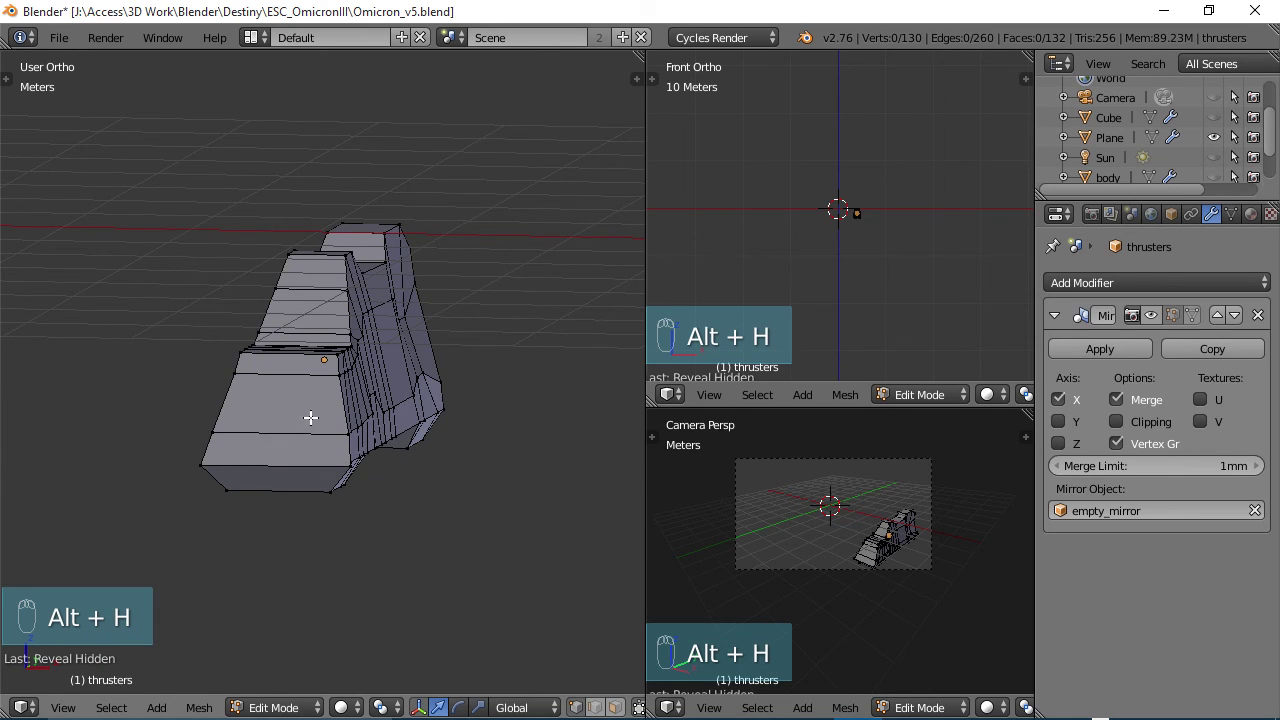
key("Tab")
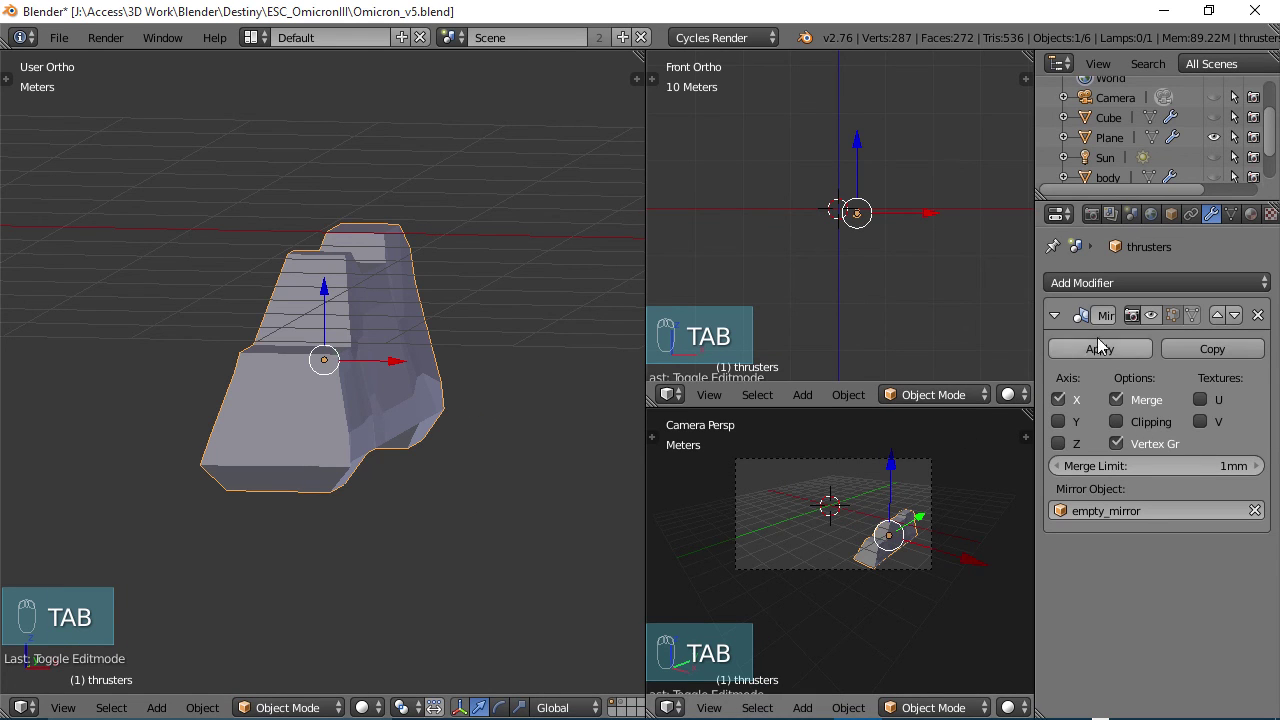
left_click(1151, 315)
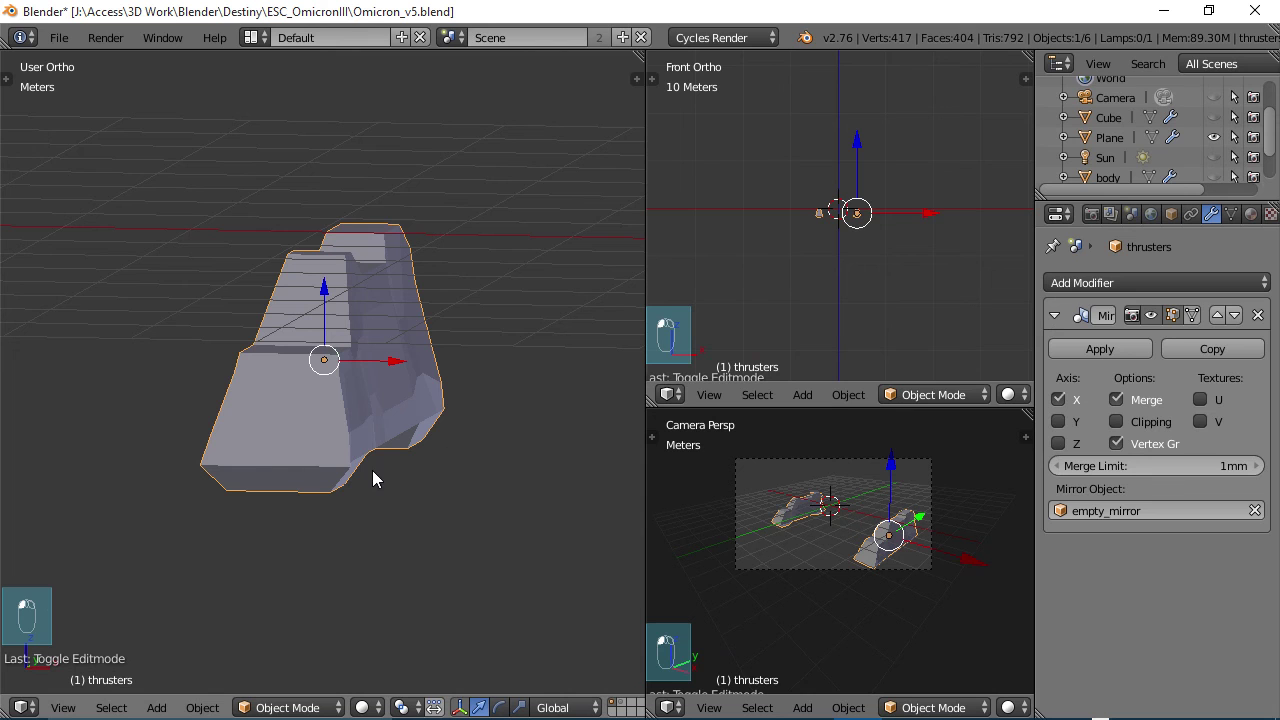
Unhide all objects of the ship, deselect everything and examine the thrusters together with the body
key("alt+h")
scroll(372, 470, "down", 5)
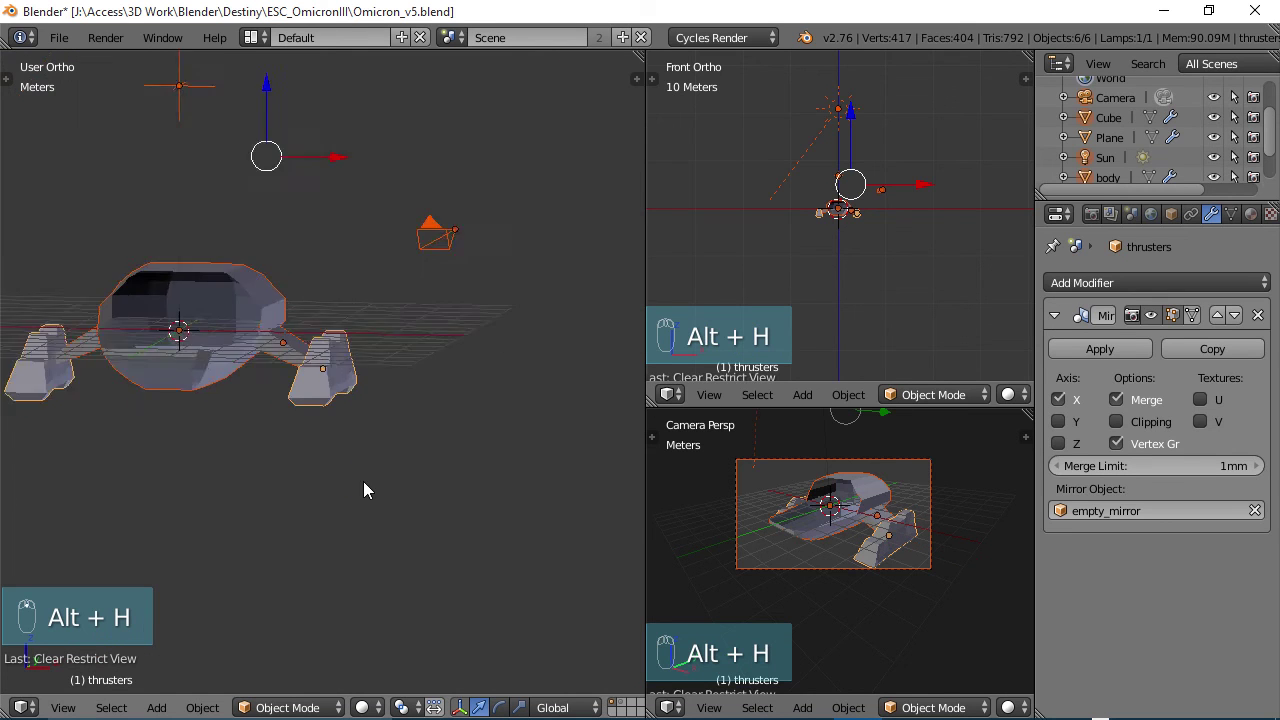
middle_click_drag(457, 602, 407, 430)
scroll(428, 424, "up", 3)
key("a")
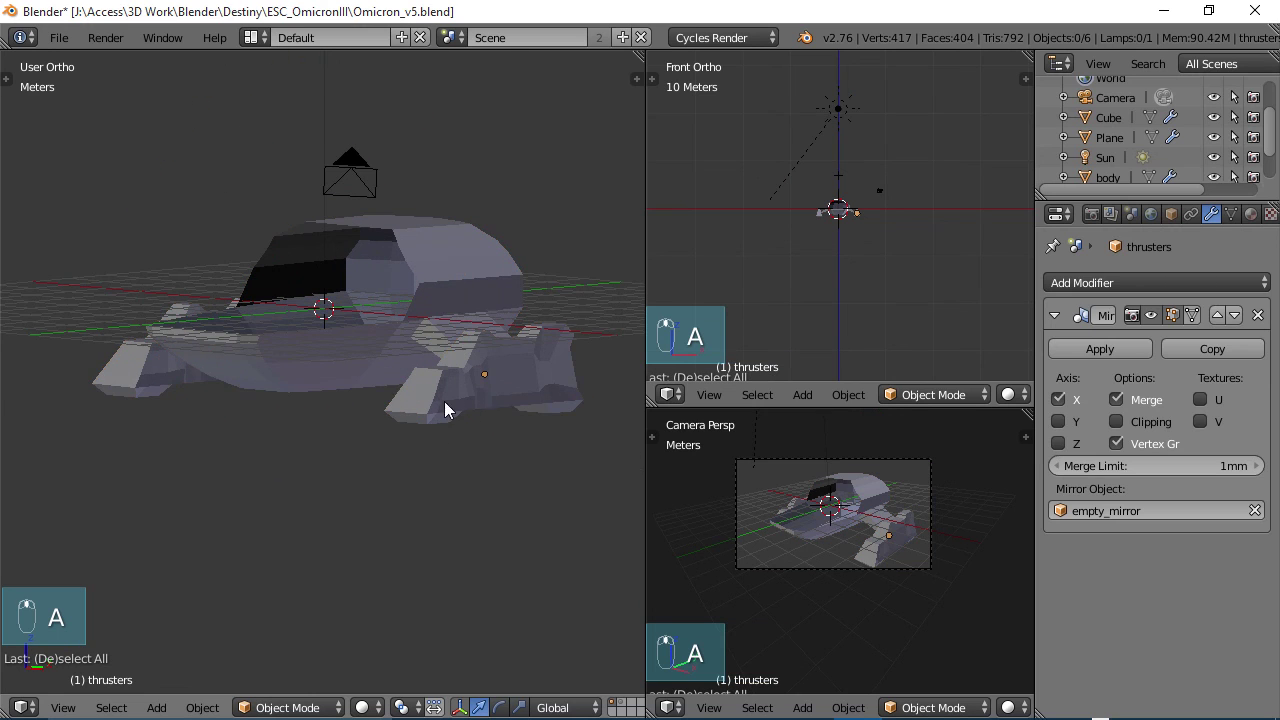
scroll(380, 429, "up", 3)
middle_click_drag(334, 386, 390, 442, "shift")
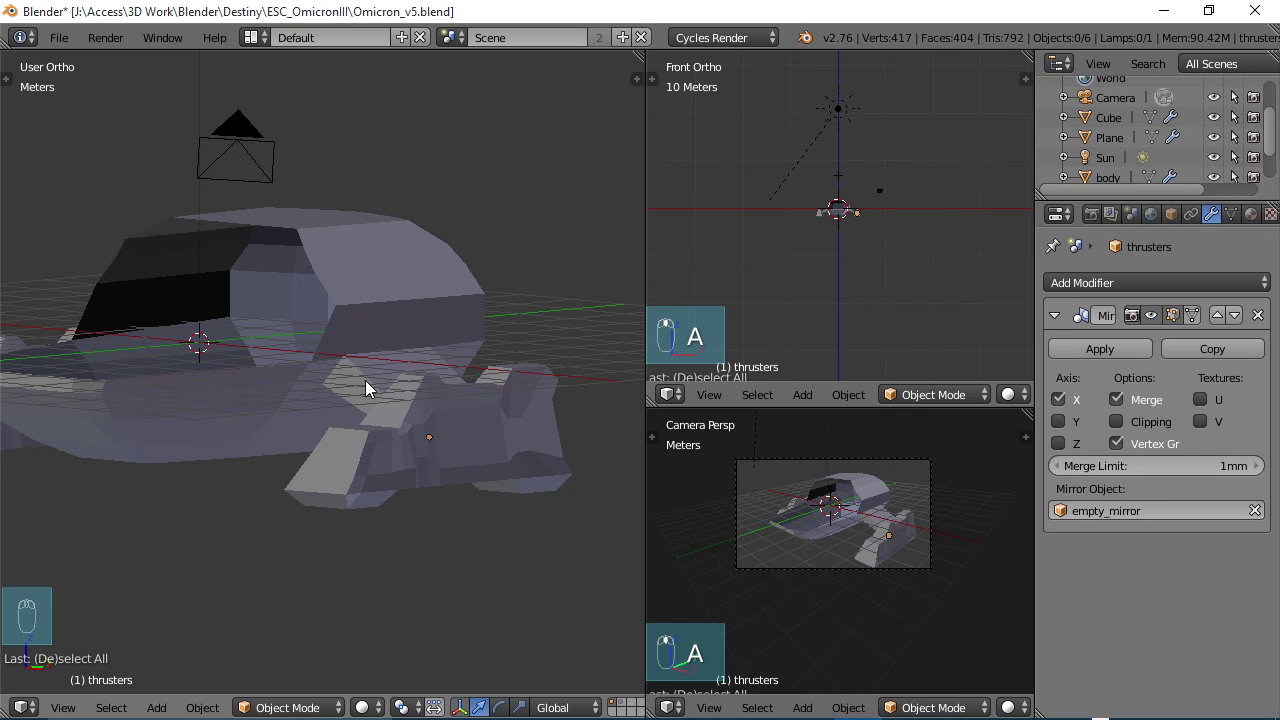
middle_click_drag(326, 402, 390, 373, "shift")
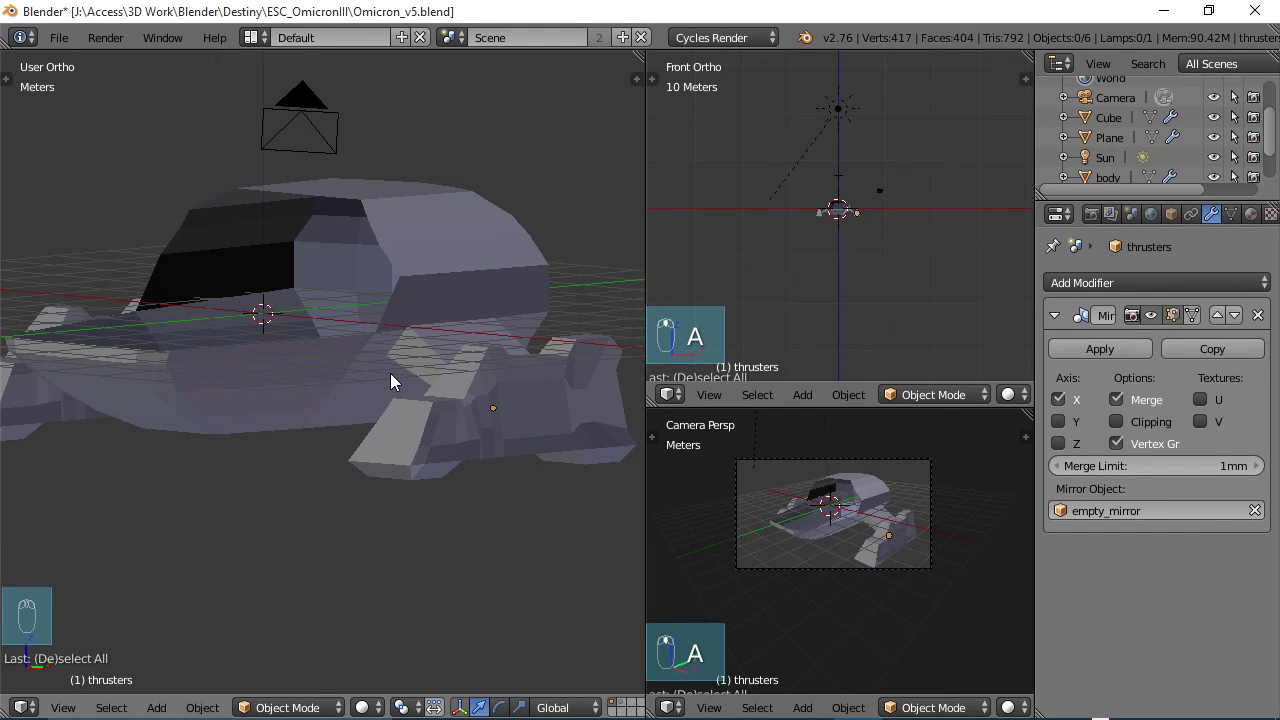